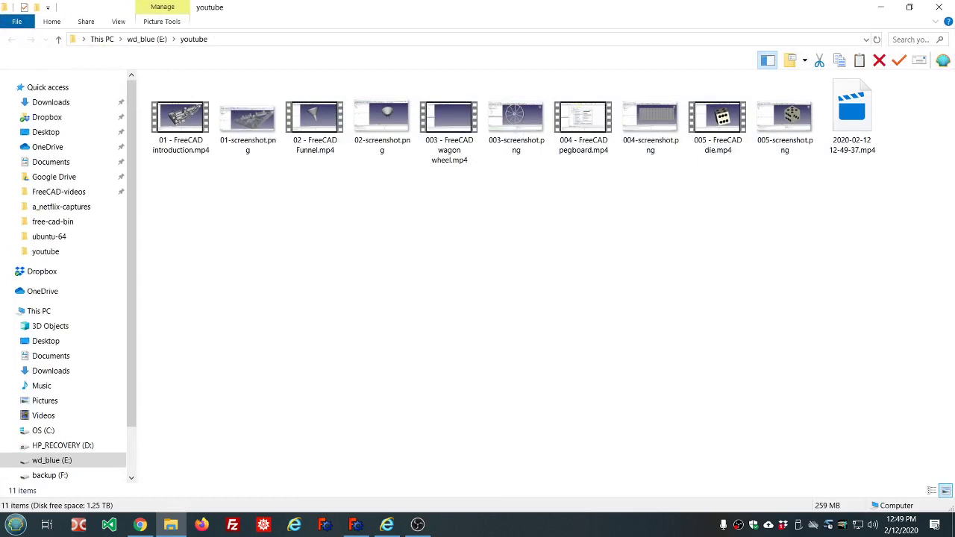
Close the file explorer, switch to FreeCAD and examine the fitting_example pipe fitting from several angles.
click(941, 7)
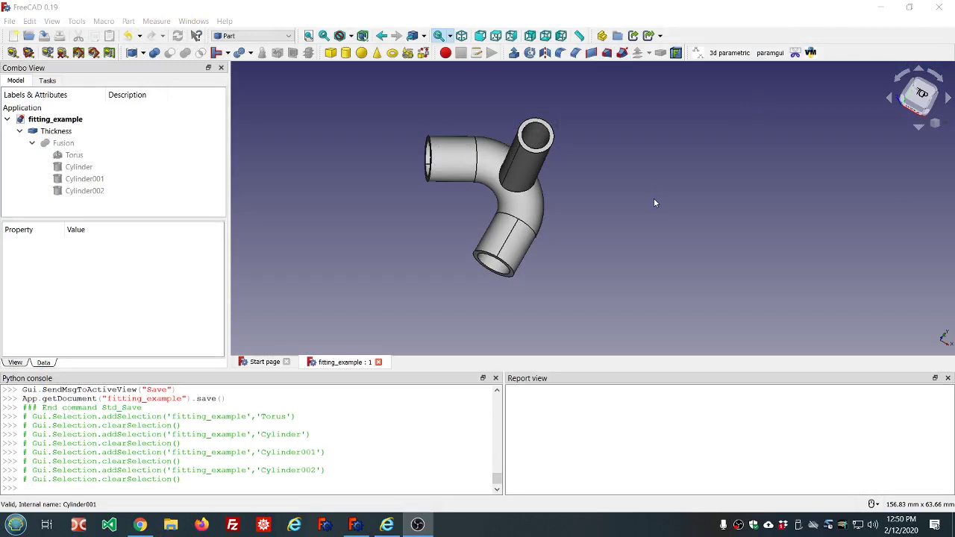
middle_drag(655, 197, 646, 156)
scroll(646, 156, down, 3)
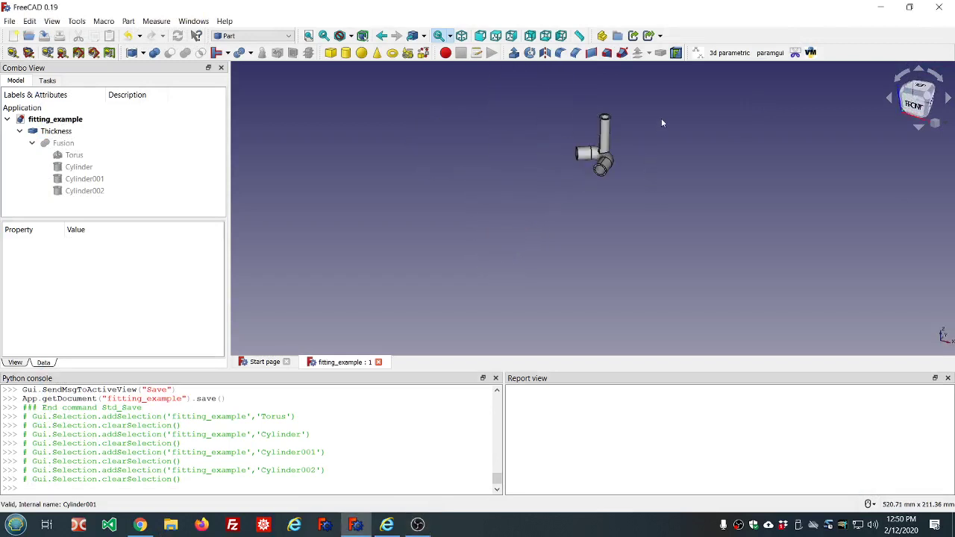
scroll(659, 117, up, 5)
scroll(634, 132, down, 2)
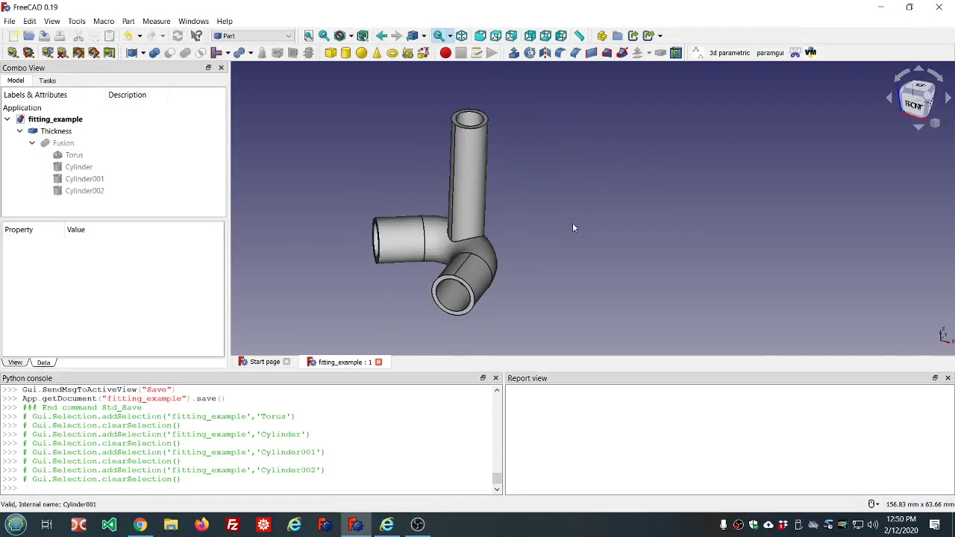
middle_drag(539, 271, 567, 261)
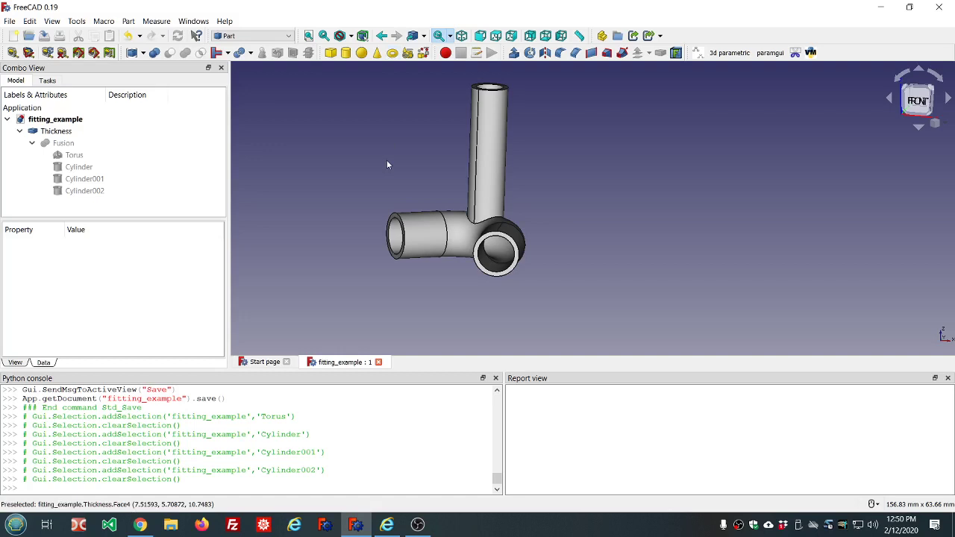
Close the fitting_example document and check the FreeCAD version details in the About information.
click(379, 362)
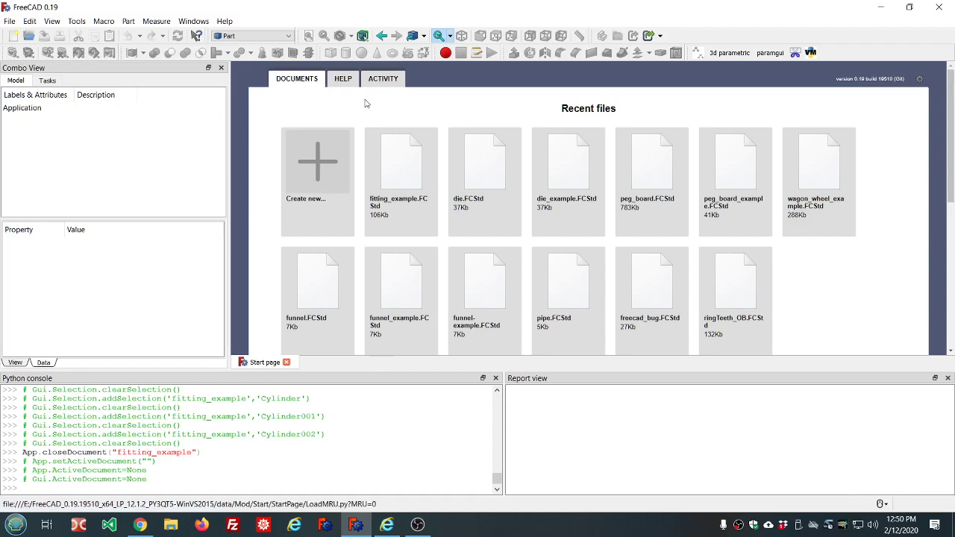
click(224, 21)
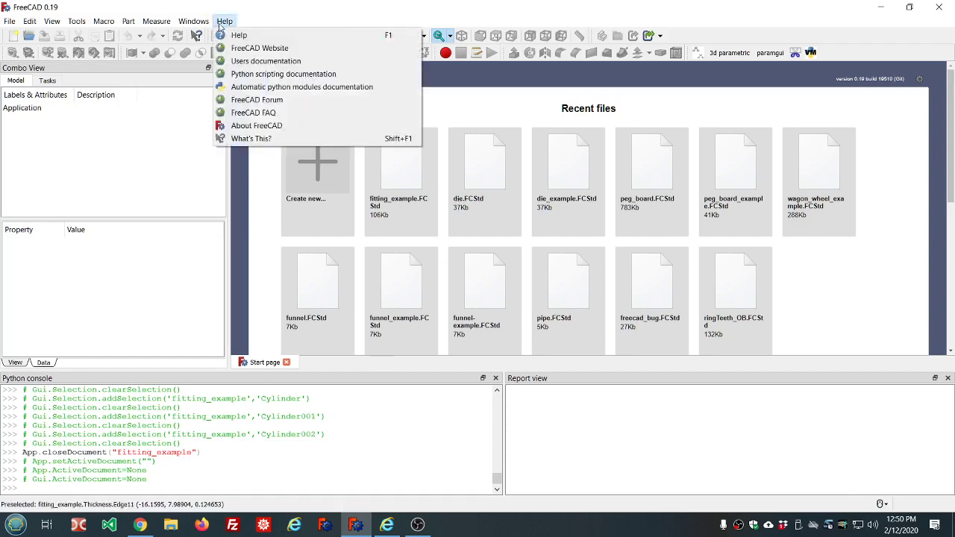
click(255, 125)
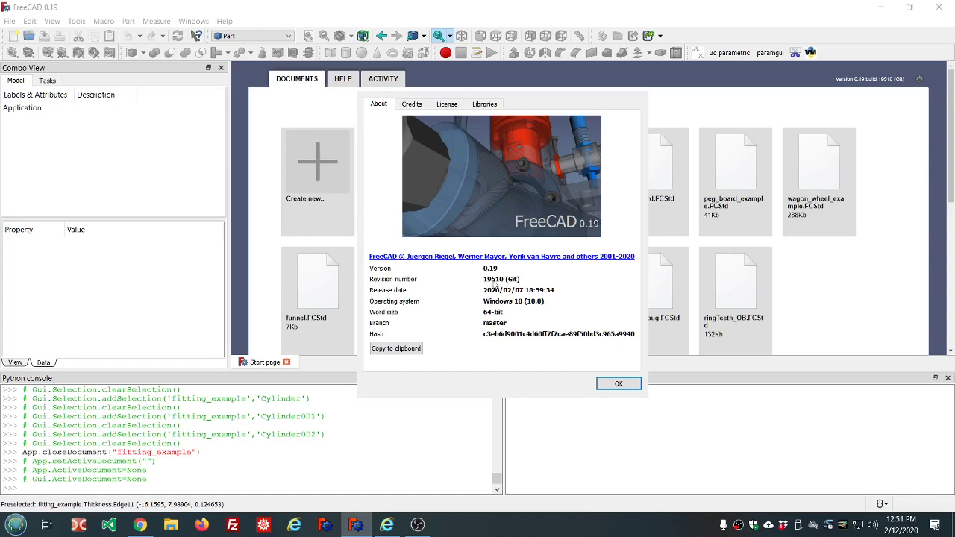
click(618, 385)
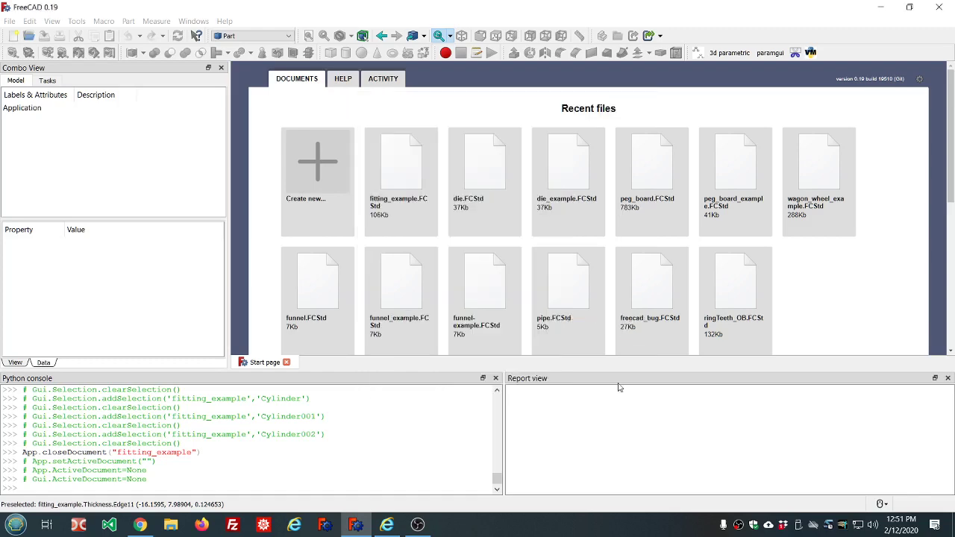
Create a new document and add a default torus with the Part workbench.
click(306, 173)
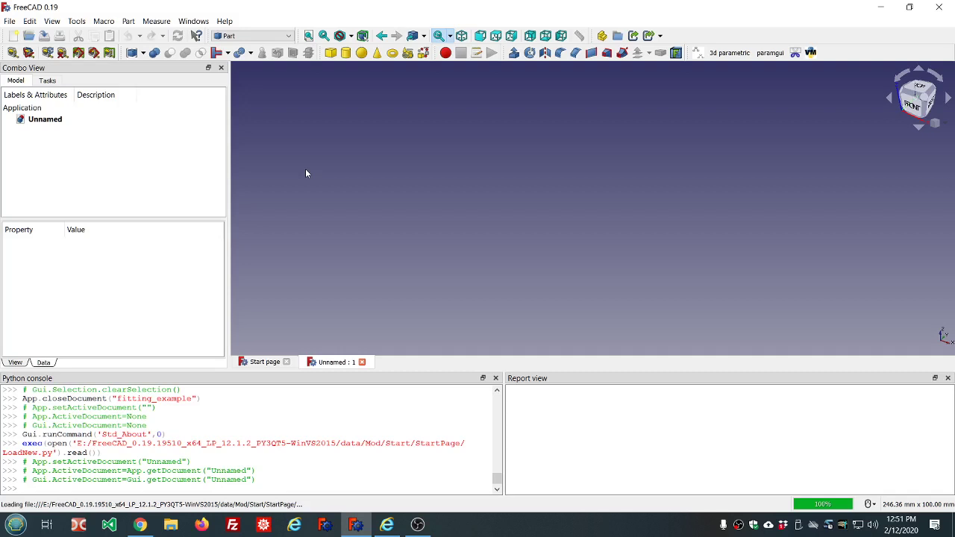
click(392, 53)
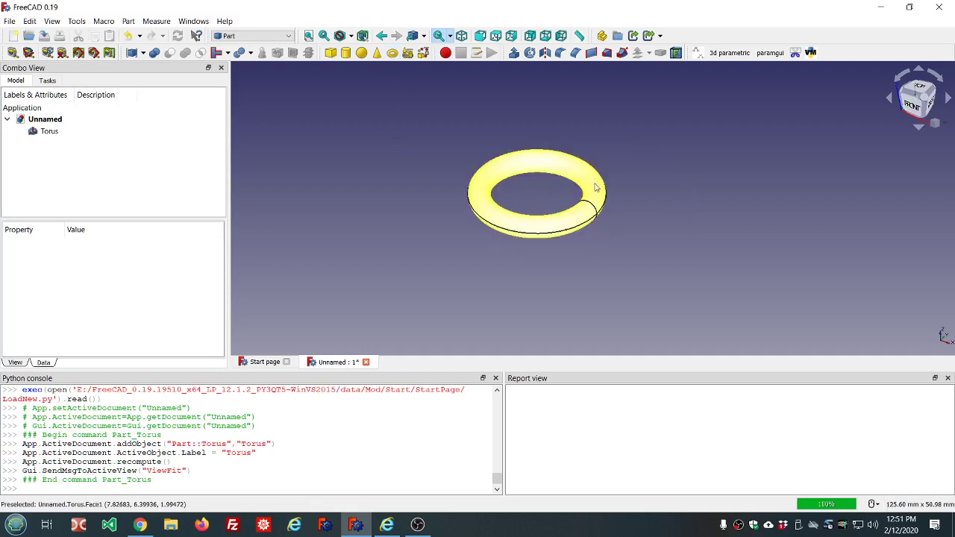
middle_drag(734, 200, 598, 221)
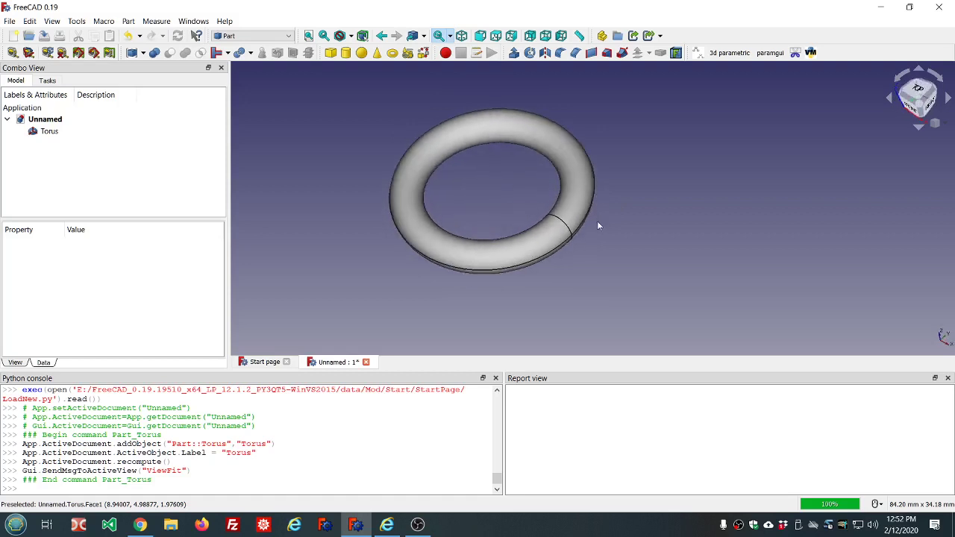
Display the torus's properties and enlarge the property area so that all its radius and angle parameters fit.
click(49, 131)
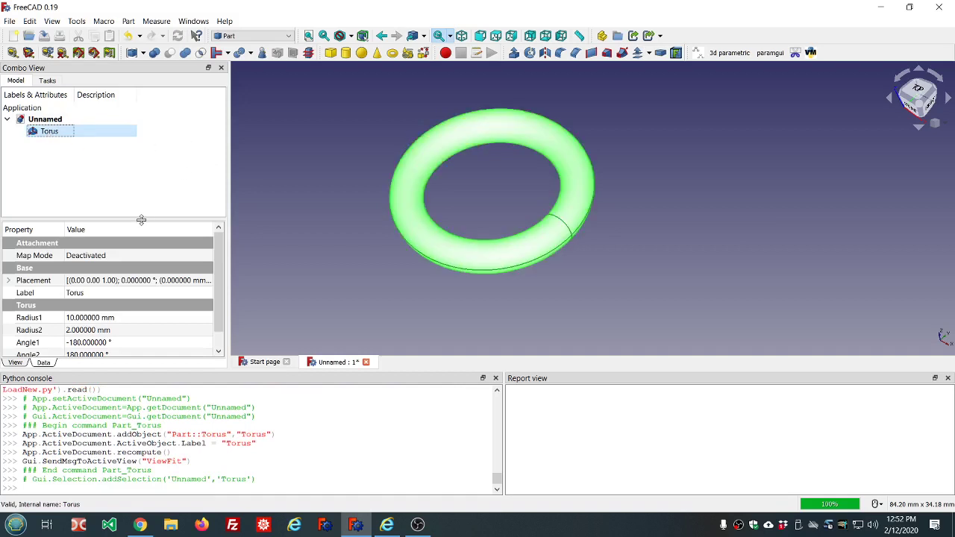
drag(141, 219, 145, 149)
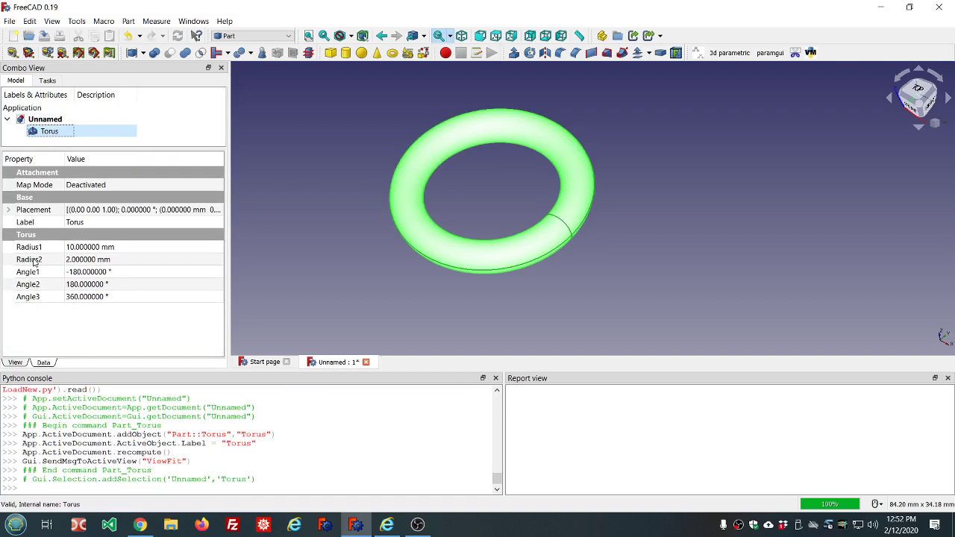
click(567, 292)
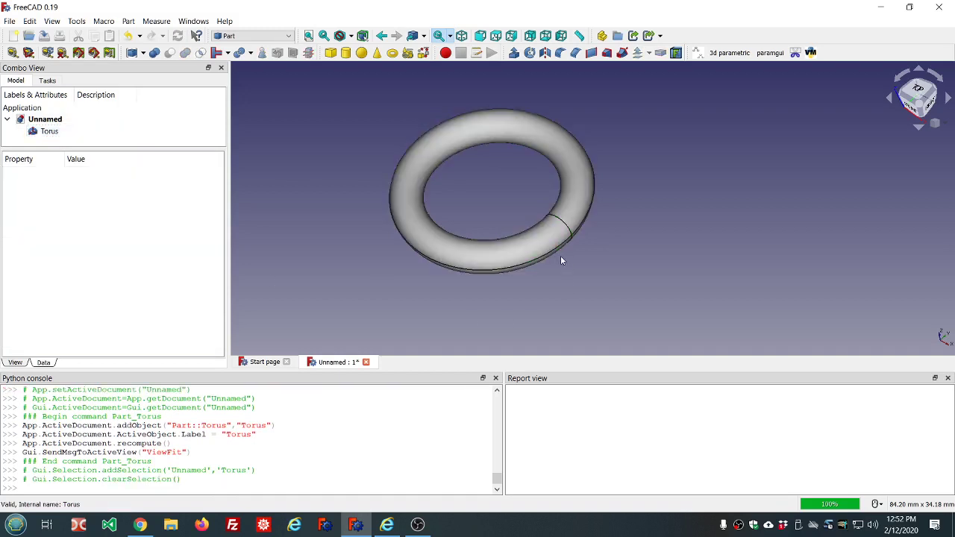
Examine the torus's outer face, its circumferential edge and its cross-section edge from several angles.
click(556, 254)
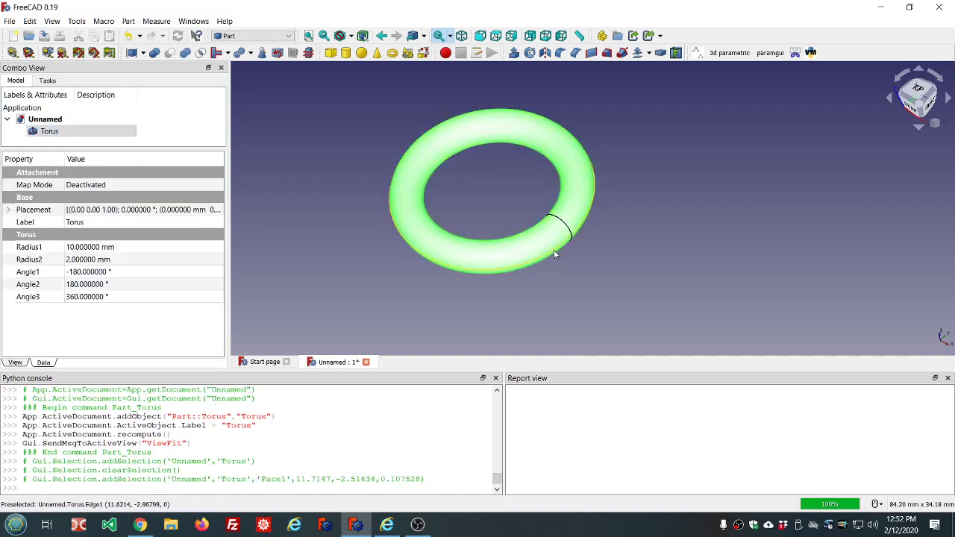
click(554, 254)
middle_drag(590, 258, 537, 259)
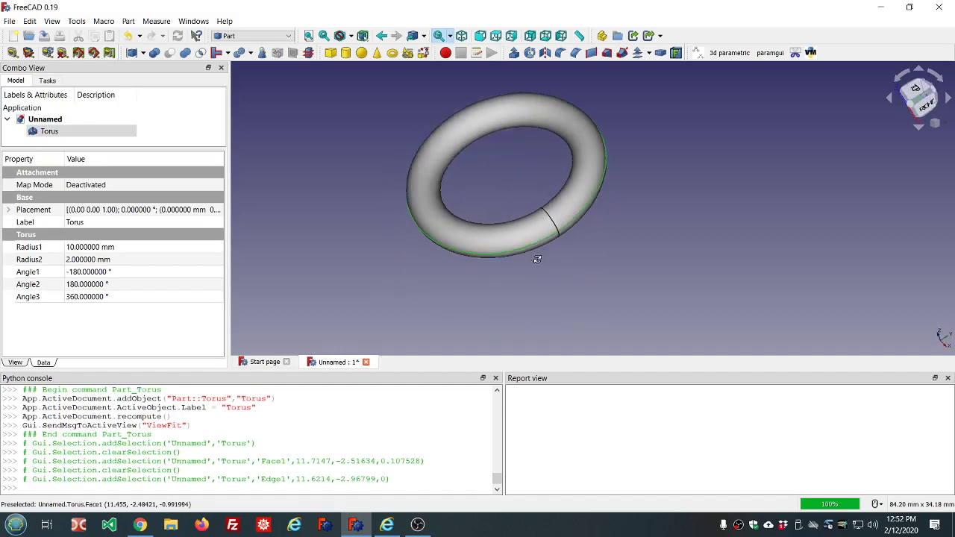
click(557, 227)
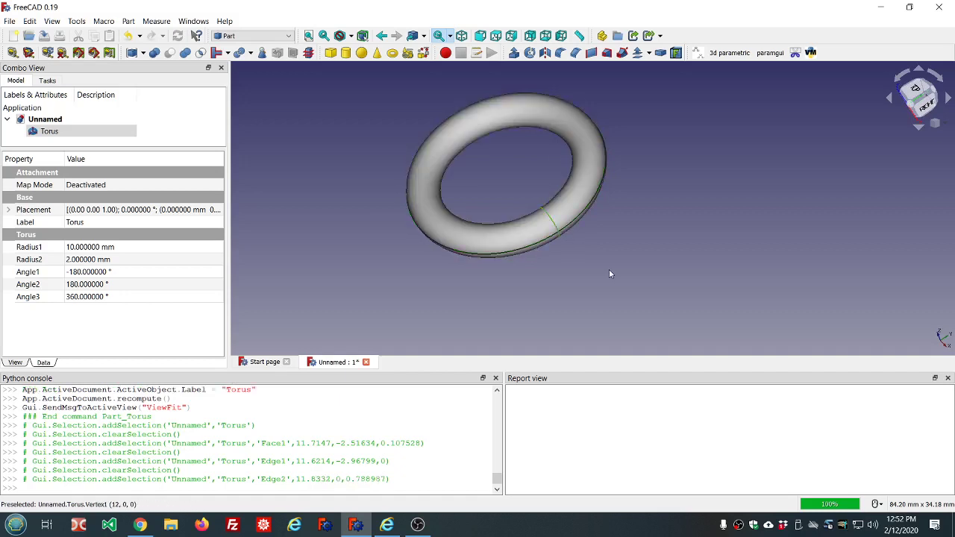
middle_drag(609, 269, 583, 254)
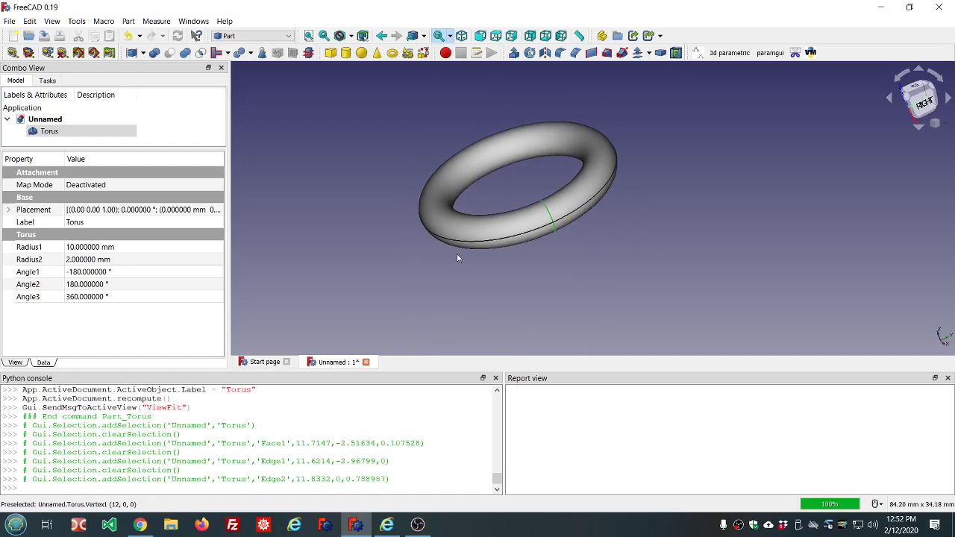
middle_drag(375, 206, 389, 193)
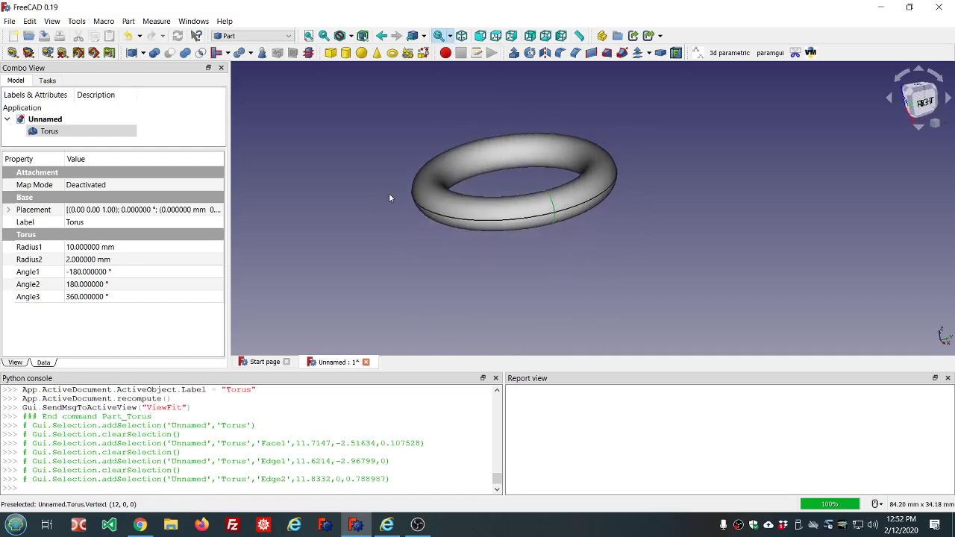
Set the torus's Angle1 to -160°.
click(156, 274)
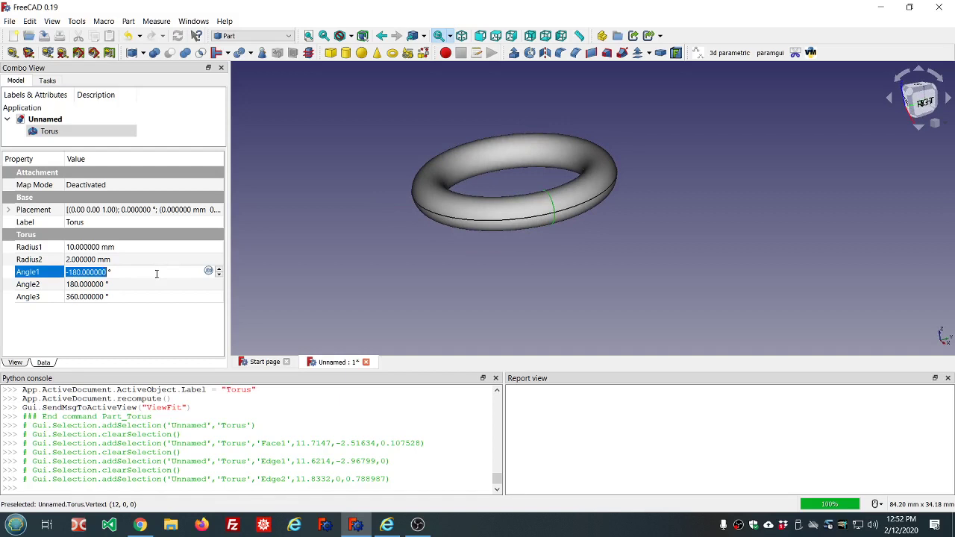
click(146, 272)
scroll(146, 272, up, 12)
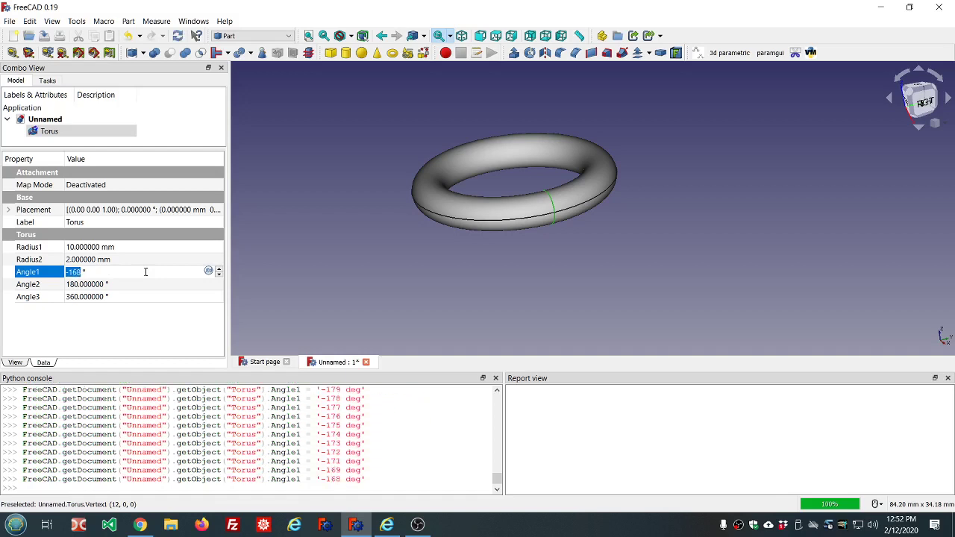
scroll(145, 272, up, 7)
scroll(146, 271, down, 2)
scroll(146, 272, up, 3)
key(Return)
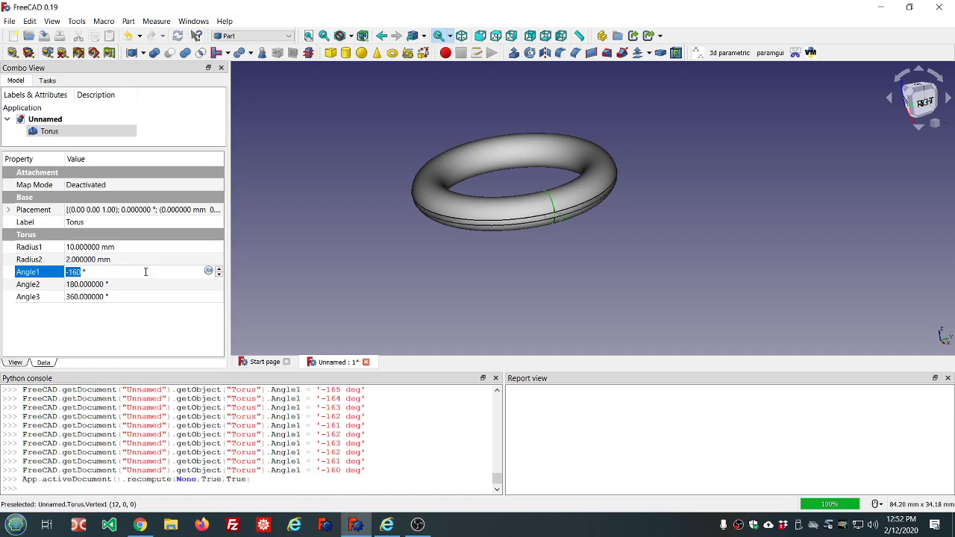
Set the torus's Angle1 to -125° to open a wider gap along its outer side.
middle_drag(591, 233, 400, 258)
scroll(609, 209, up, 4)
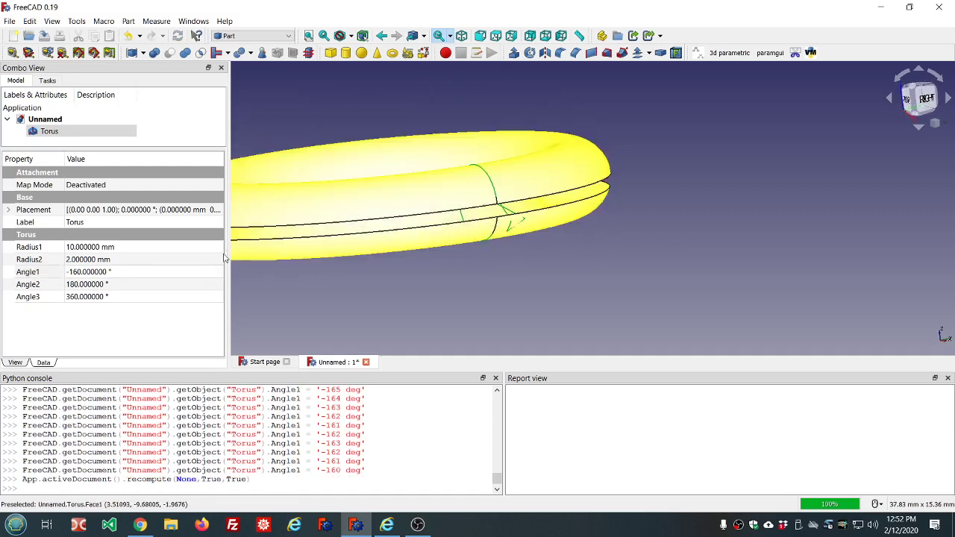
click(170, 271)
scroll(170, 271, down, 6)
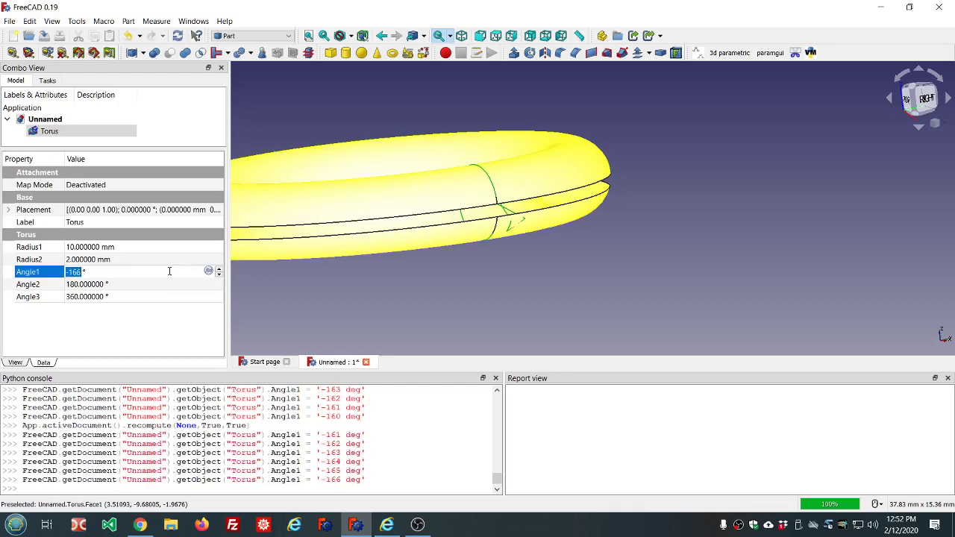
scroll(169, 271, down, 5)
scroll(170, 271, up, 20)
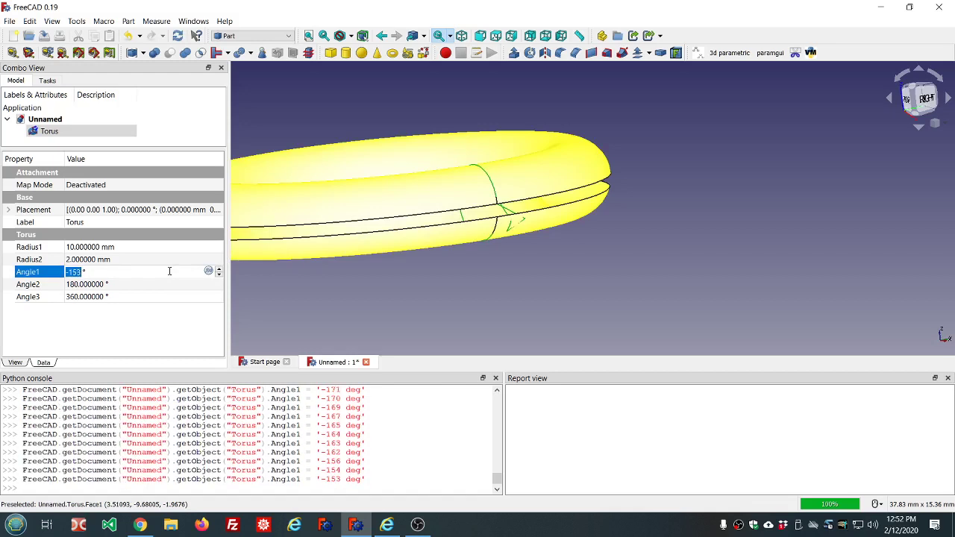
scroll(169, 271, up, 9)
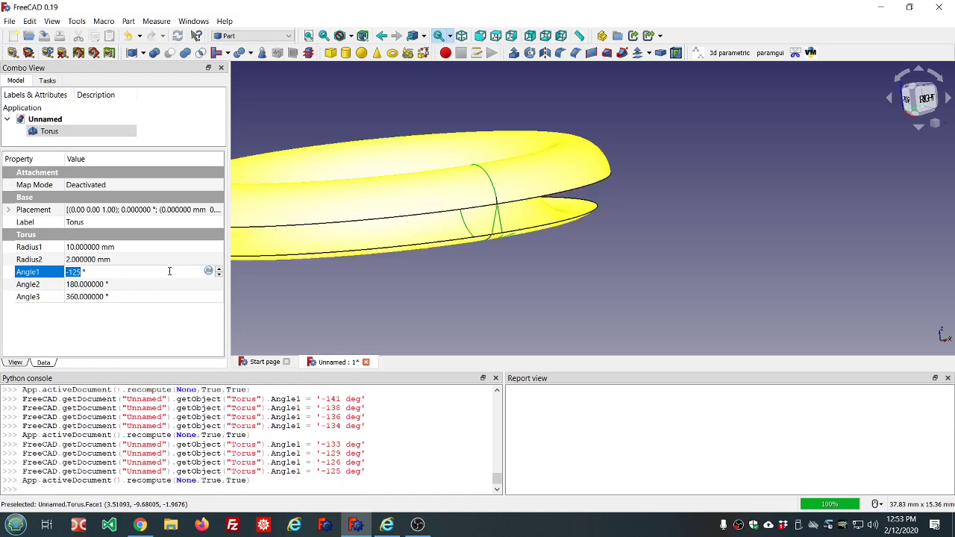
click(303, 297)
mouse_move(421, 282)
middle_down()
mouse_move(448, 259)
mouse_move(432, 278)
middle_up()
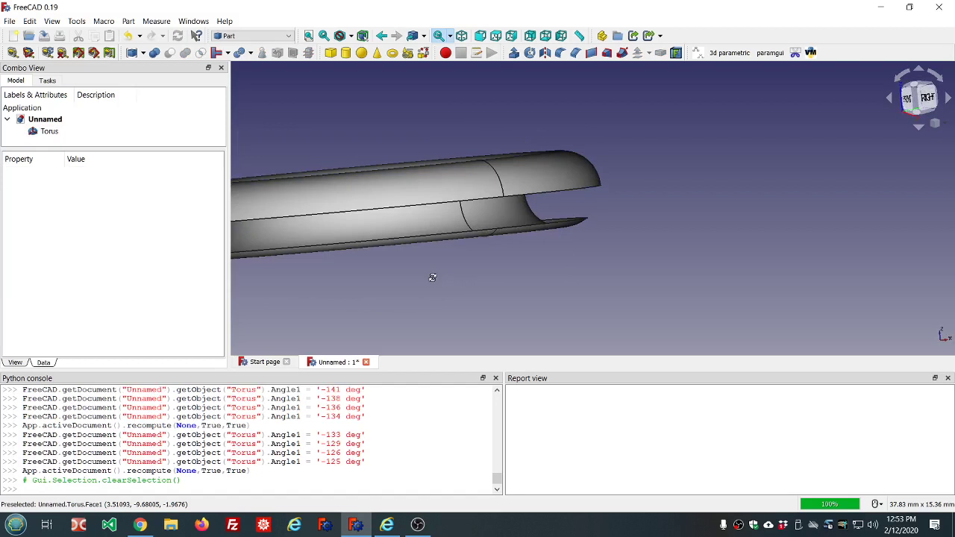
Set the torus's Angle2 to 153° and inspect the remaining cross-section edge.
click(63, 132)
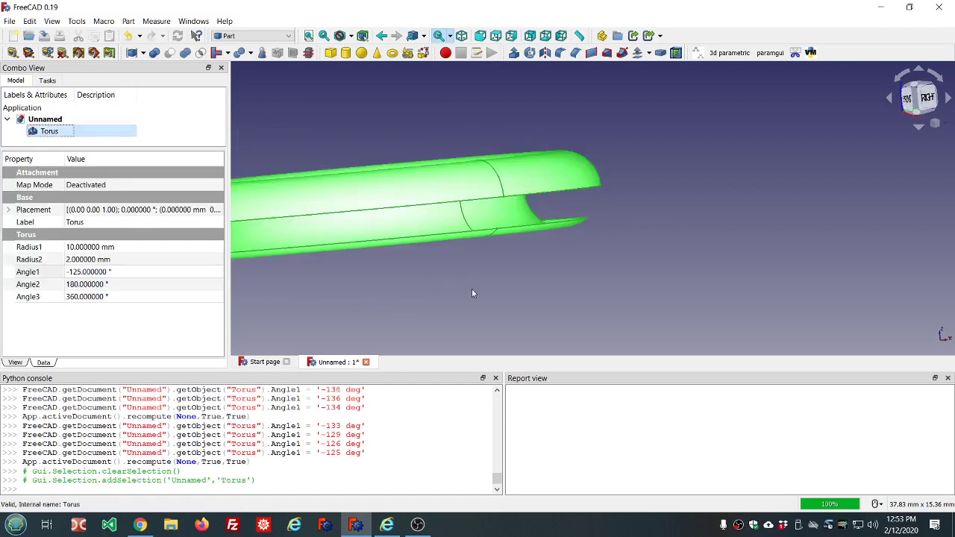
mouse_move(472, 293)
middle_down()
mouse_move(497, 279)
mouse_move(464, 283)
middle_up()
click(146, 284)
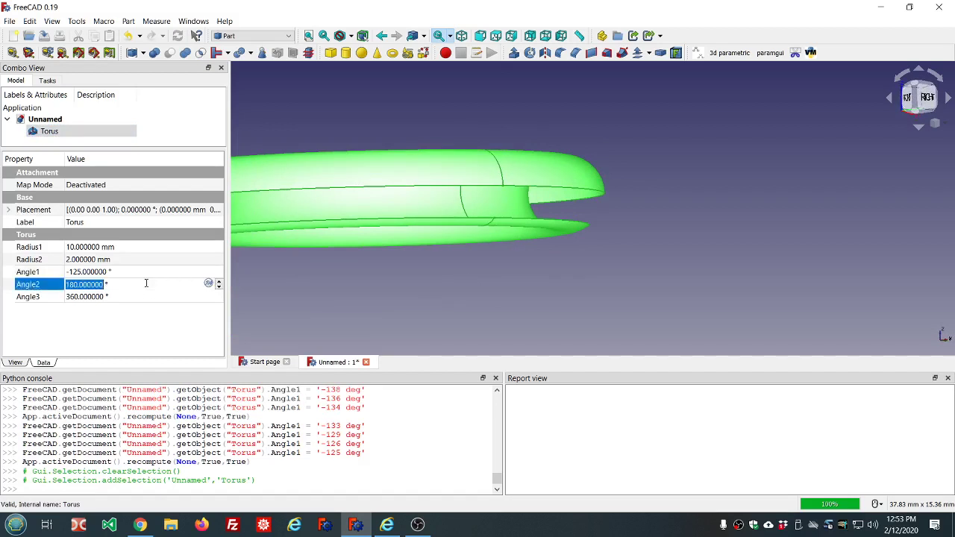
scroll(146, 284, down, 18)
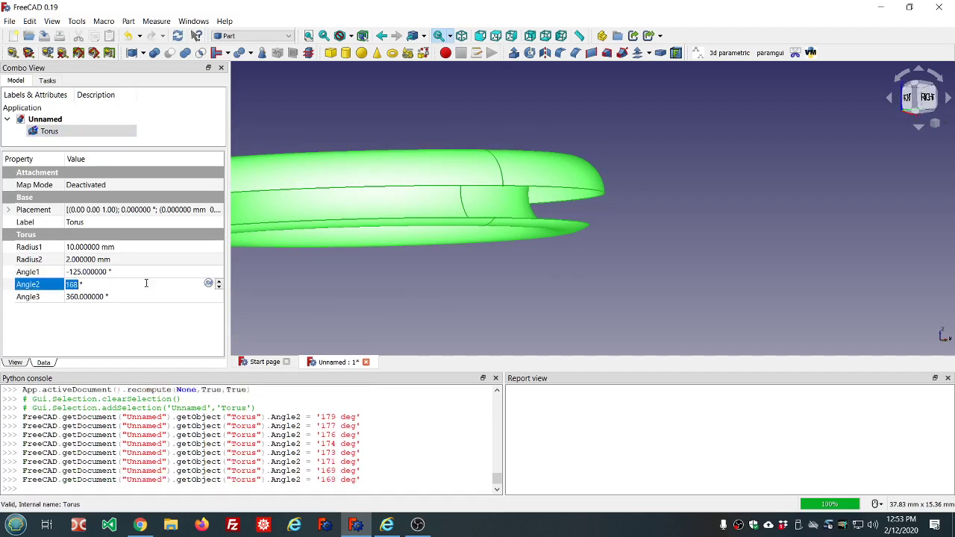
scroll(146, 283, down, 9)
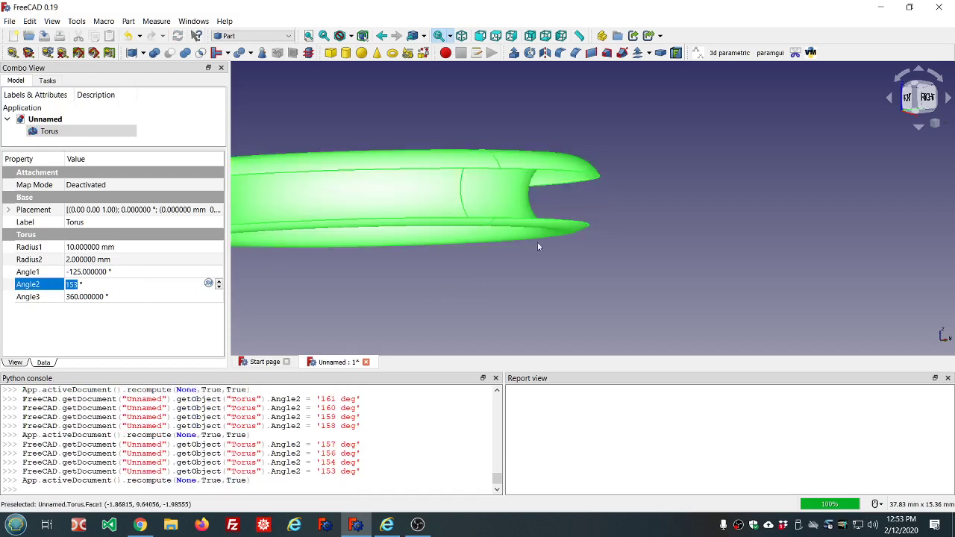
click(458, 193)
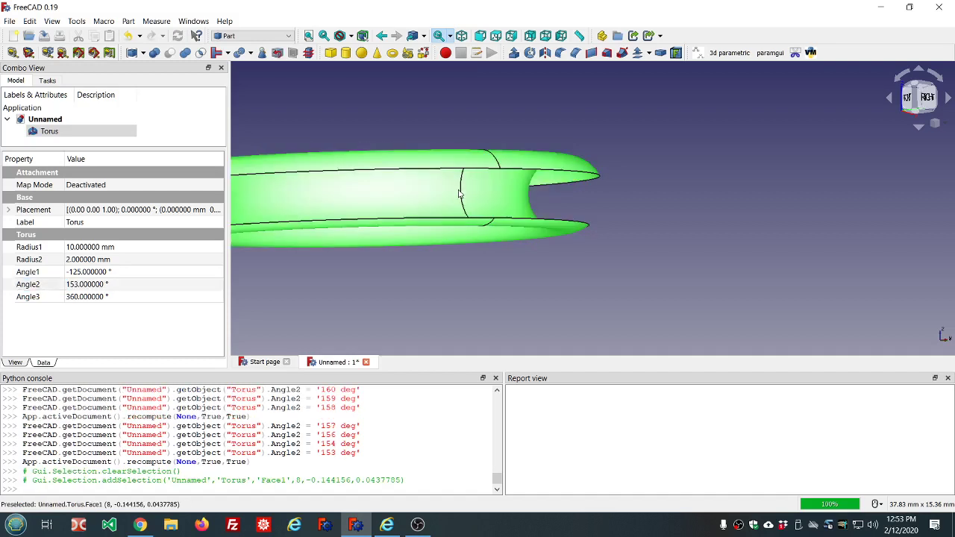
click(460, 195)
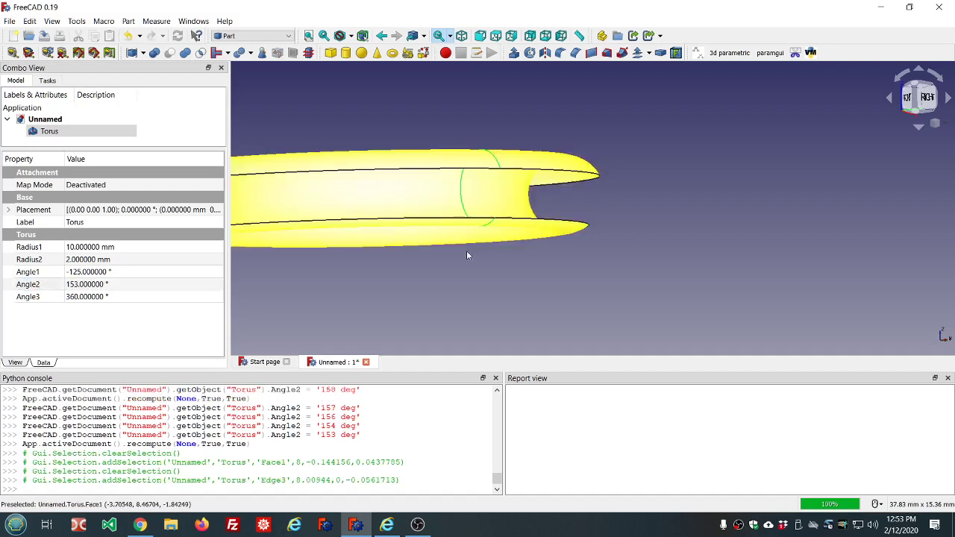
mouse_move(486, 268)
middle_down()
mouse_move(495, 268)
mouse_move(474, 268)
middle_up()
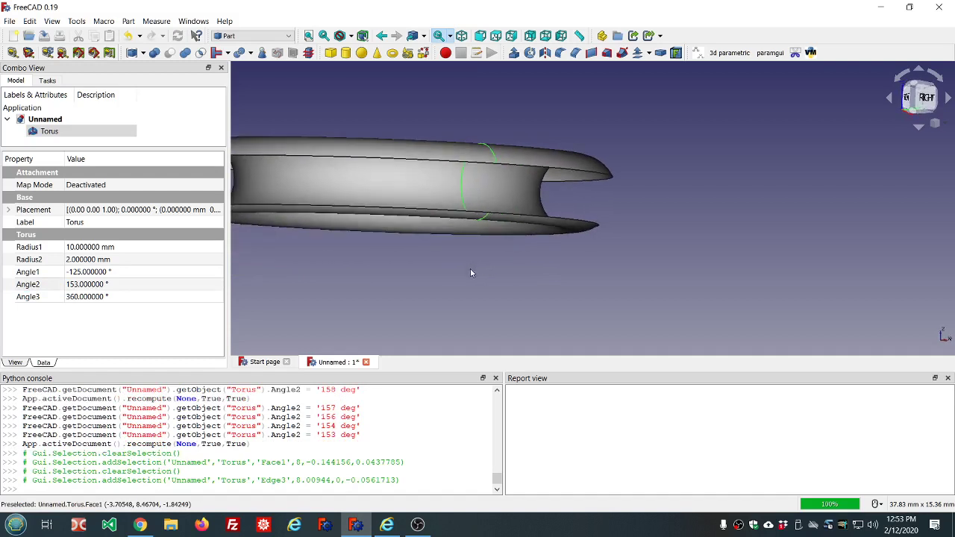
Close the torus's cross-section by setting Angle1 to -180° and Angle2 to 180°.
click(196, 273)
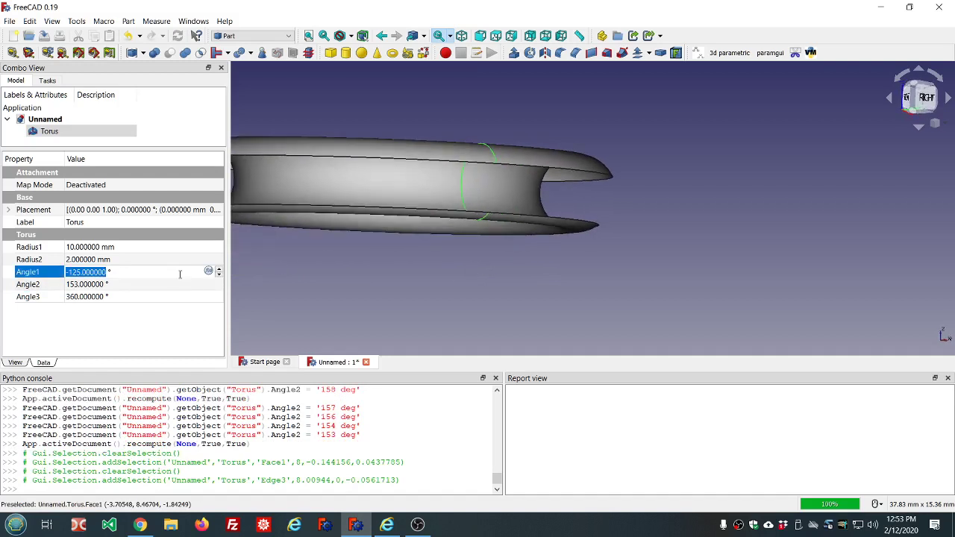
scroll(172, 275, down, 20)
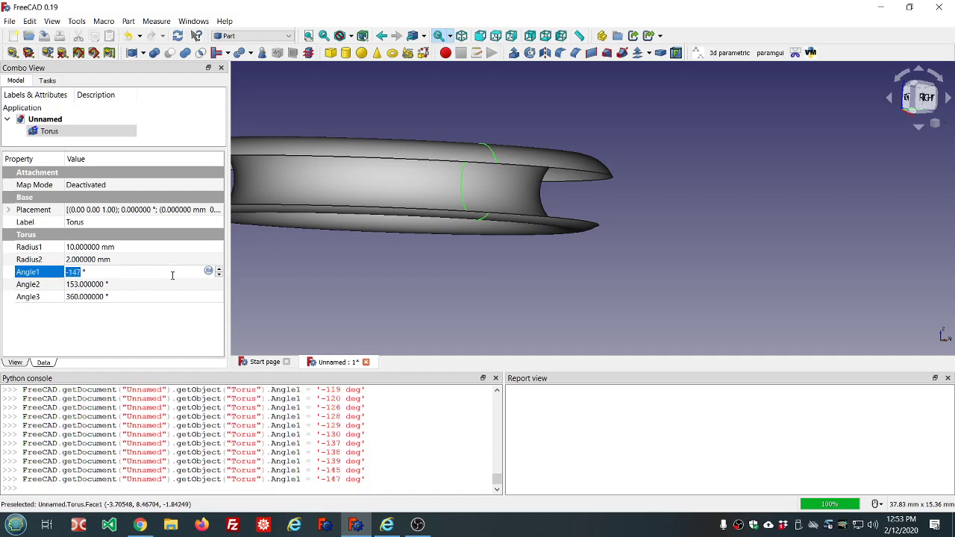
scroll(172, 276, down, 14)
scroll(172, 275, down, 4)
click(152, 285)
scroll(152, 285, up, 19)
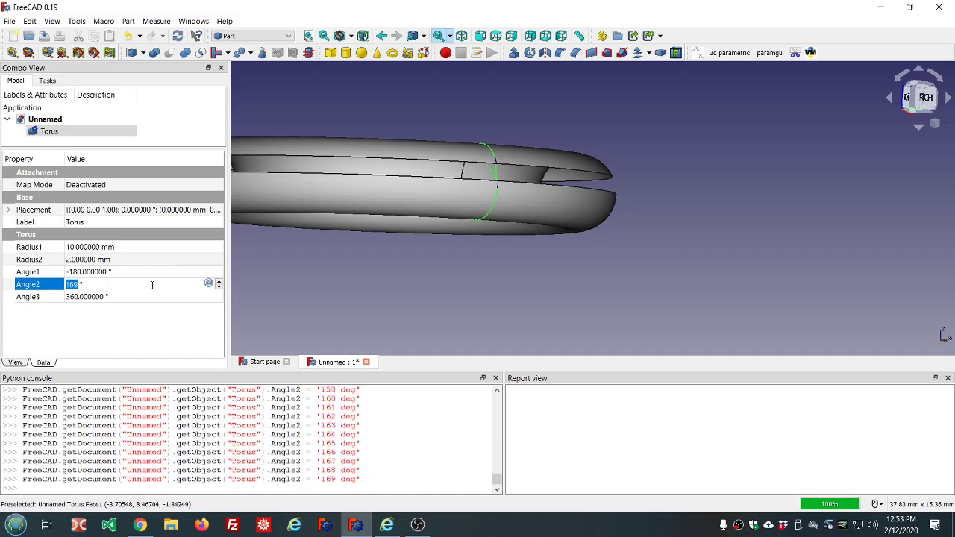
scroll(153, 285, up, 3)
scroll(152, 285, up, 4)
Set the torus's Angle3 to 180° and inspect the half ring from several directions.
click(146, 300)
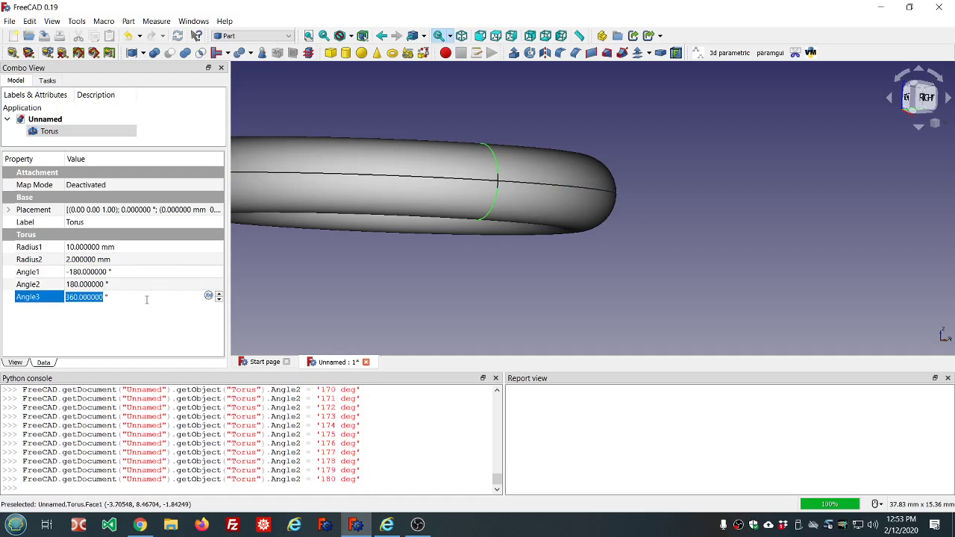
scroll(146, 300, down, 20)
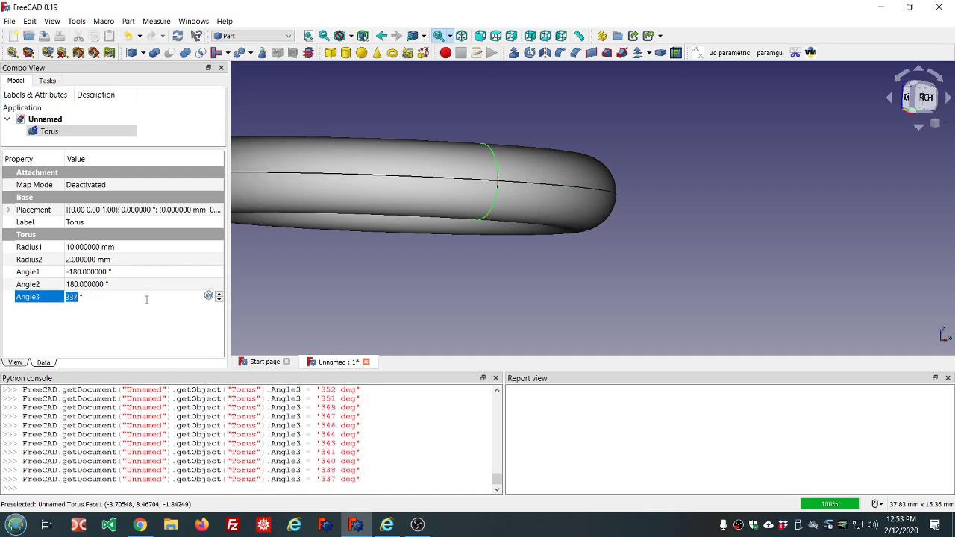
scroll(146, 300, down, 3)
scroll(146, 300, up, 3)
scroll(146, 300, down, 2)
text(180)
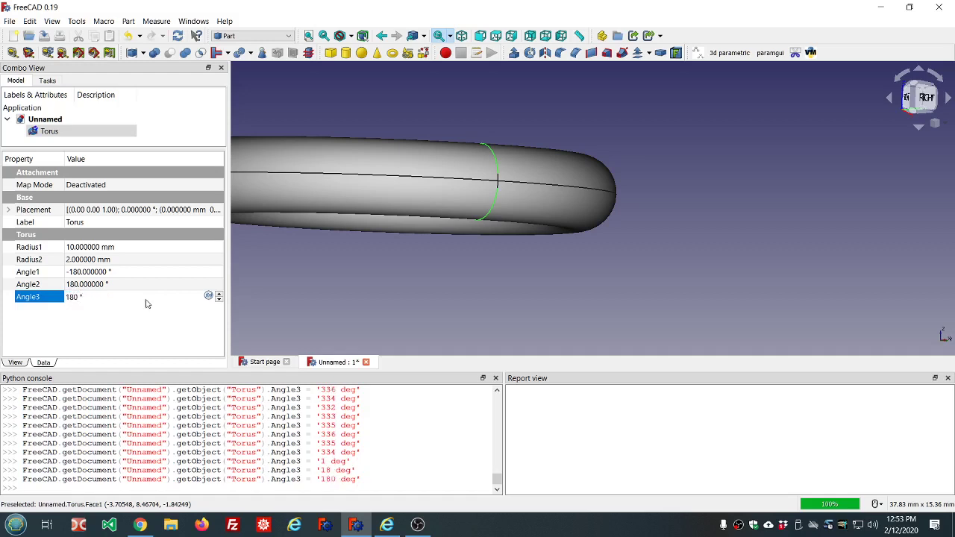
key(Return)
click(334, 298)
middle_drag(375, 294, 456, 216)
scroll(456, 216, down, 5)
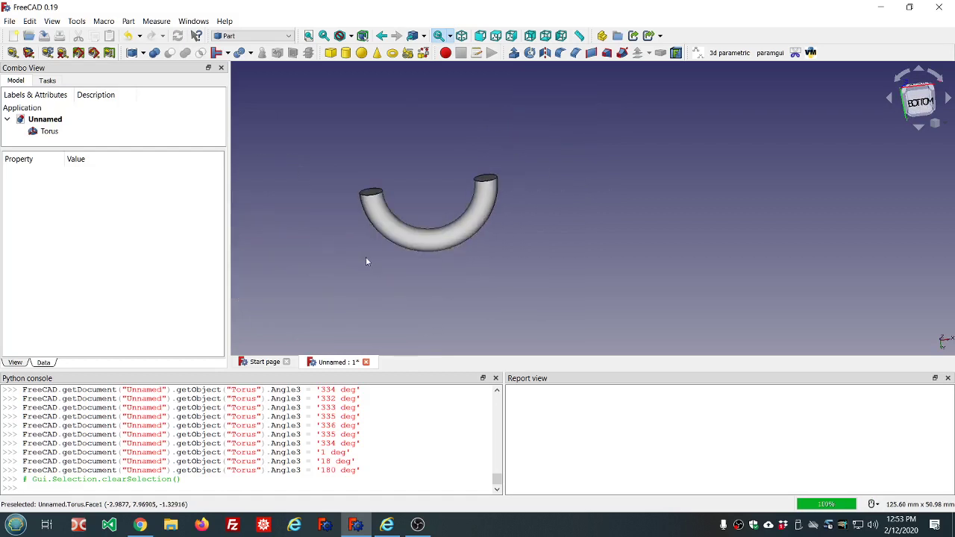
middle_drag(329, 268, 359, 229)
scroll(522, 194, down, 3)
middle_drag(522, 194, 433, 274)
Set the torus's Angle3 to 60° and inspect the short pipe bend and its end faces.
click(75, 132)
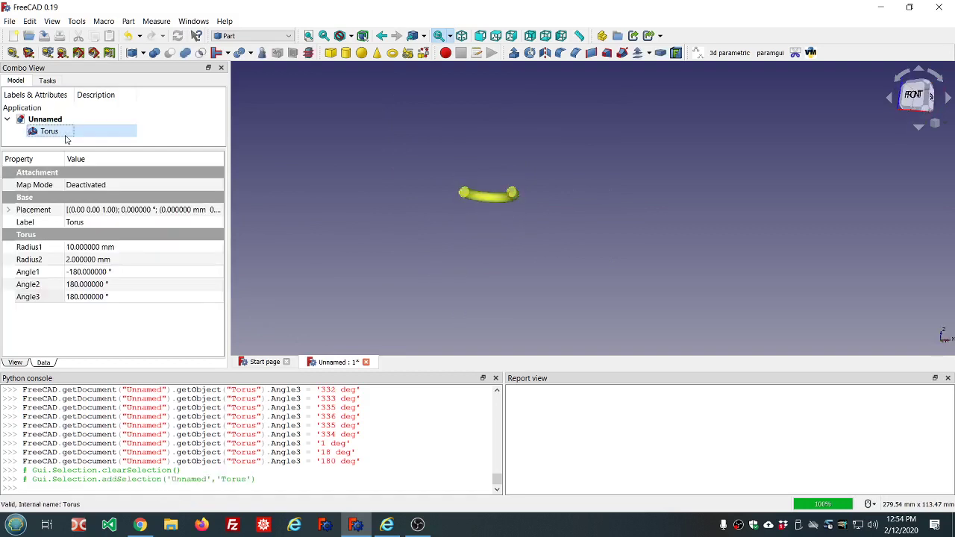
click(146, 298)
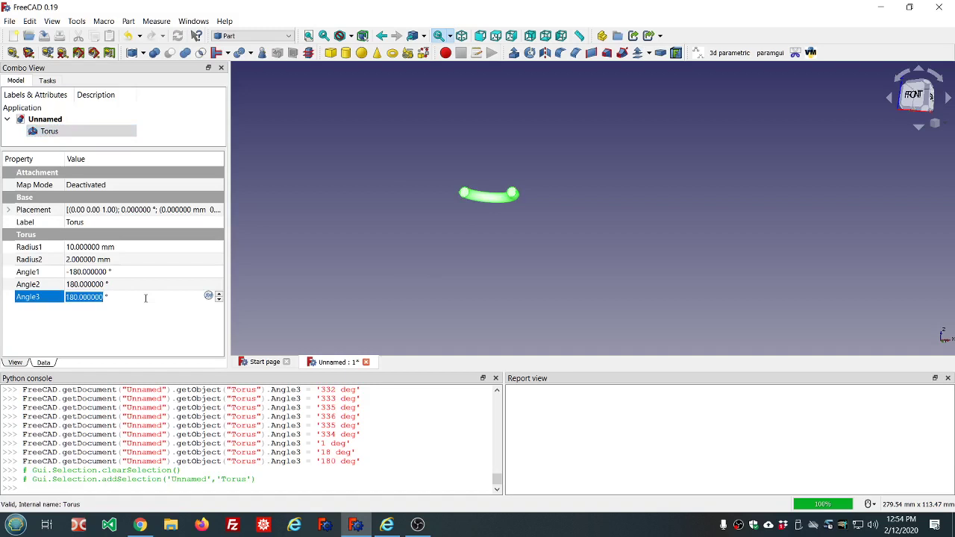
text(9)
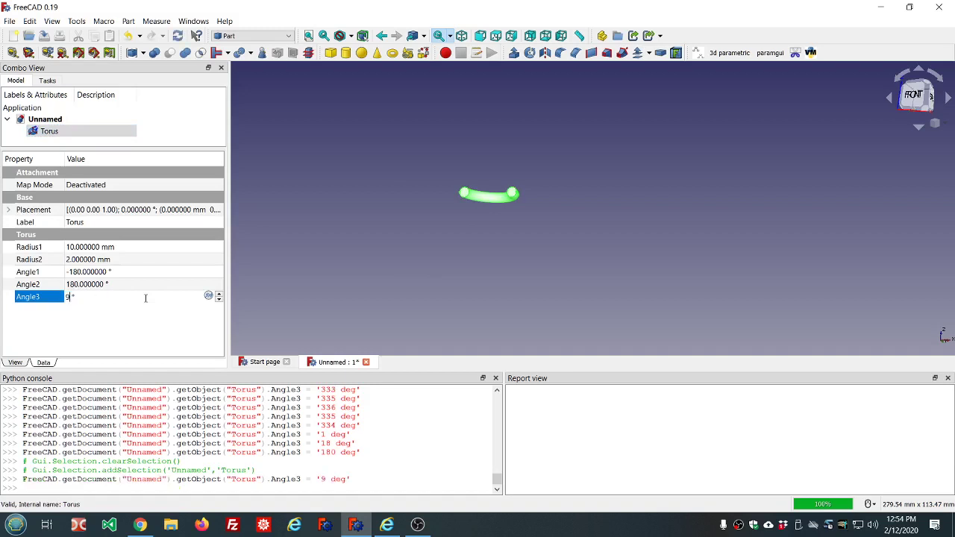
key(BackSpace)
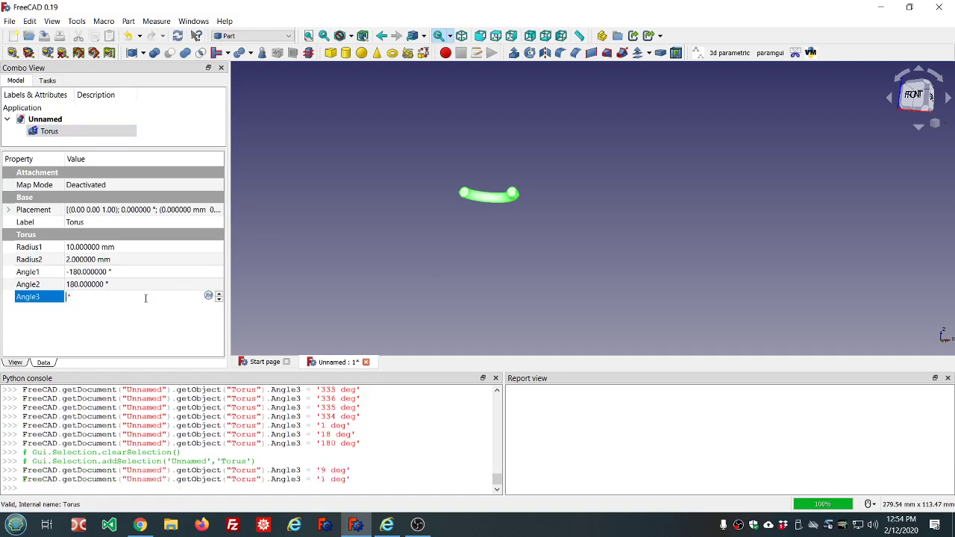
text(60)
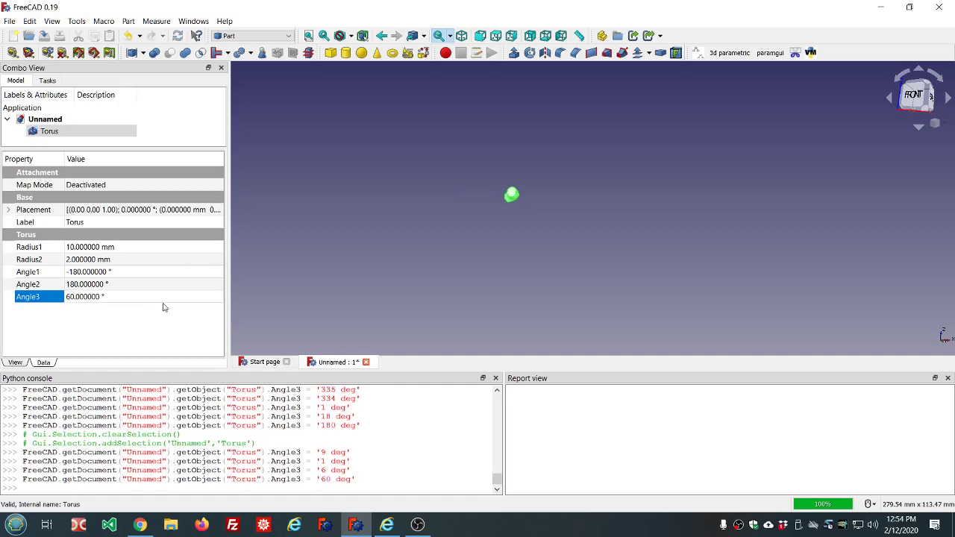
click(354, 273)
middle_drag(538, 180, 532, 160)
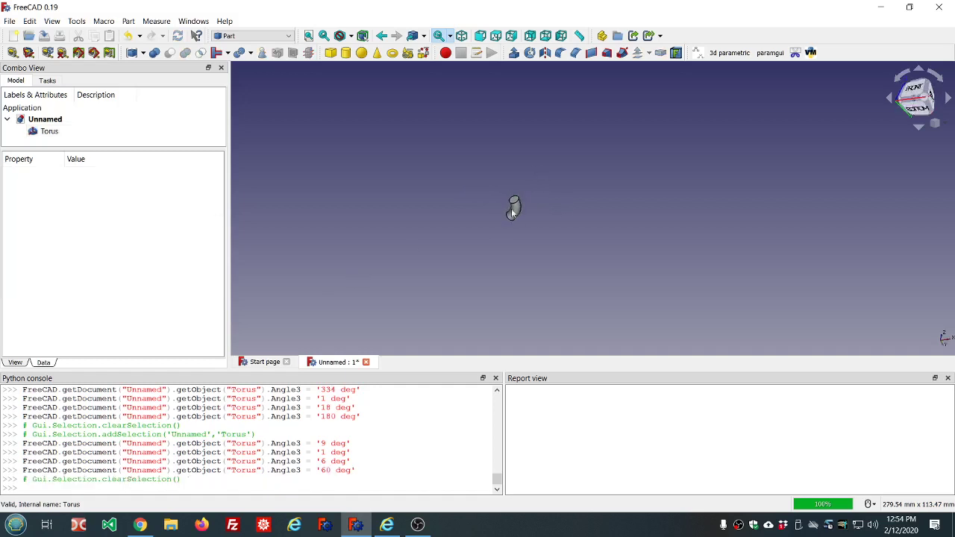
scroll(511, 214, up, 10)
mouse_move(632, 206)
middle_down()
mouse_move(622, 184)
mouse_move(625, 209)
middle_up()
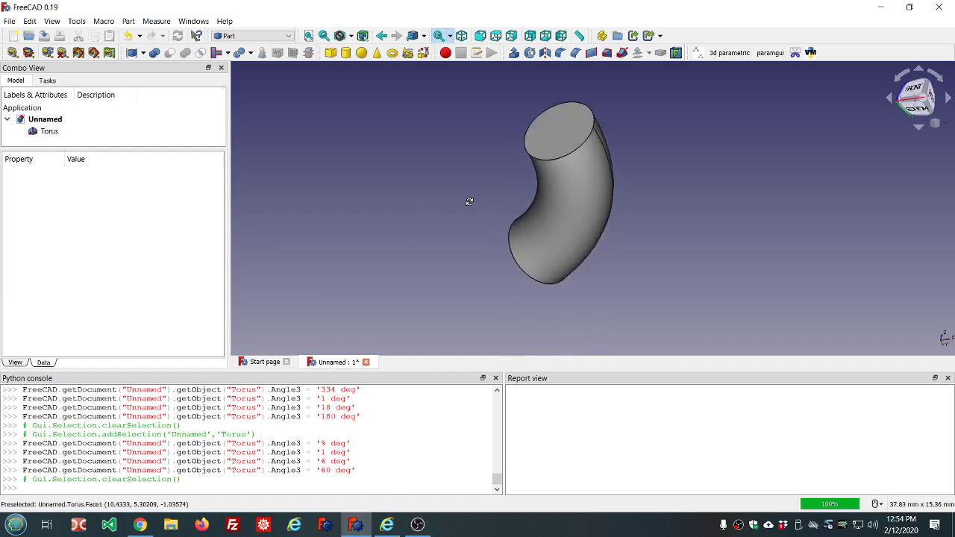
middle_drag(470, 201, 523, 219)
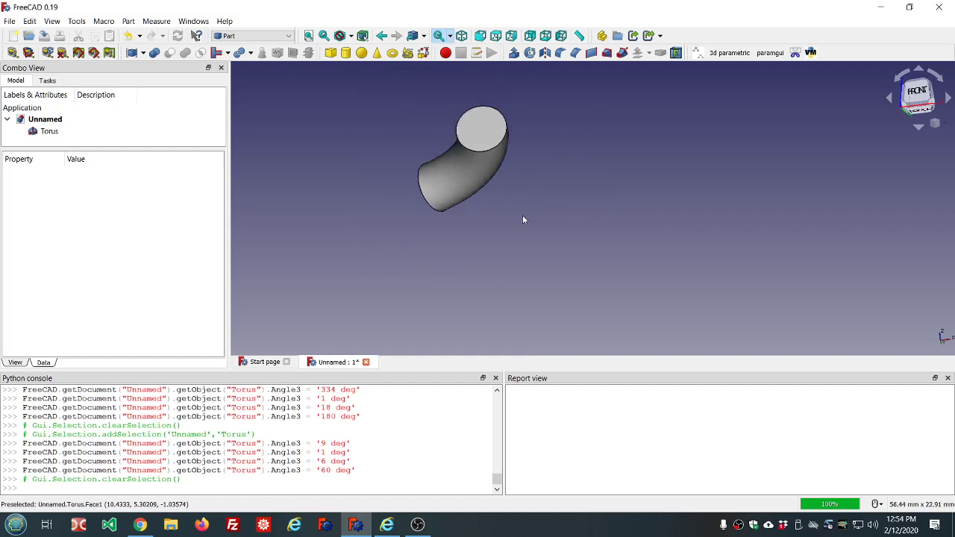
scroll(539, 118, up, 2)
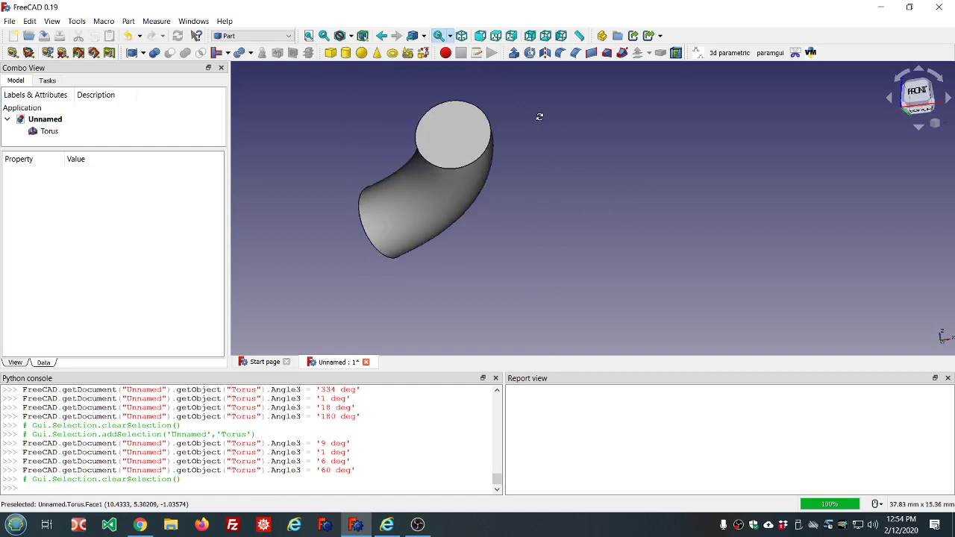
mouse_move(539, 117)
middle_down()
mouse_move(546, 133)
mouse_move(544, 112)
middle_up()
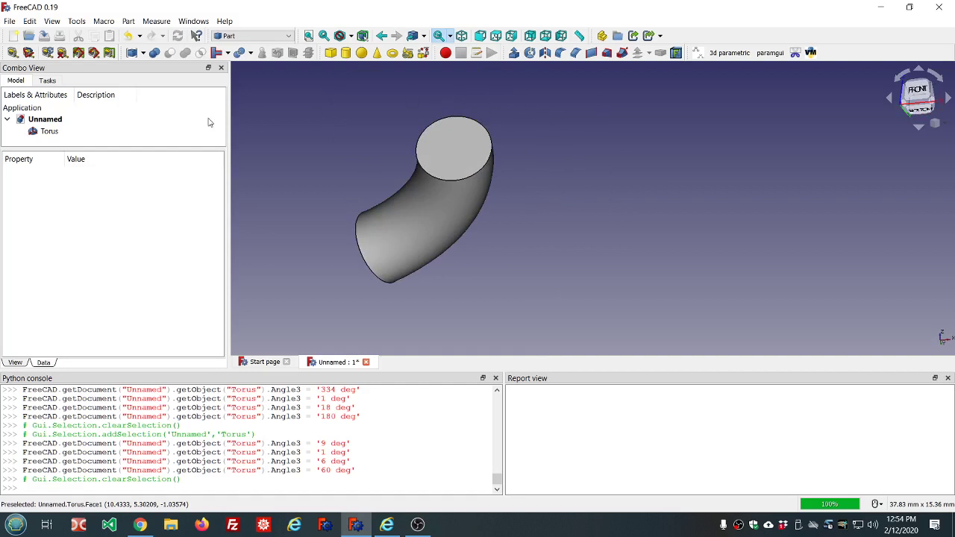
Add a cylinder primitive to the document alongside the torus segment.
click(44, 131)
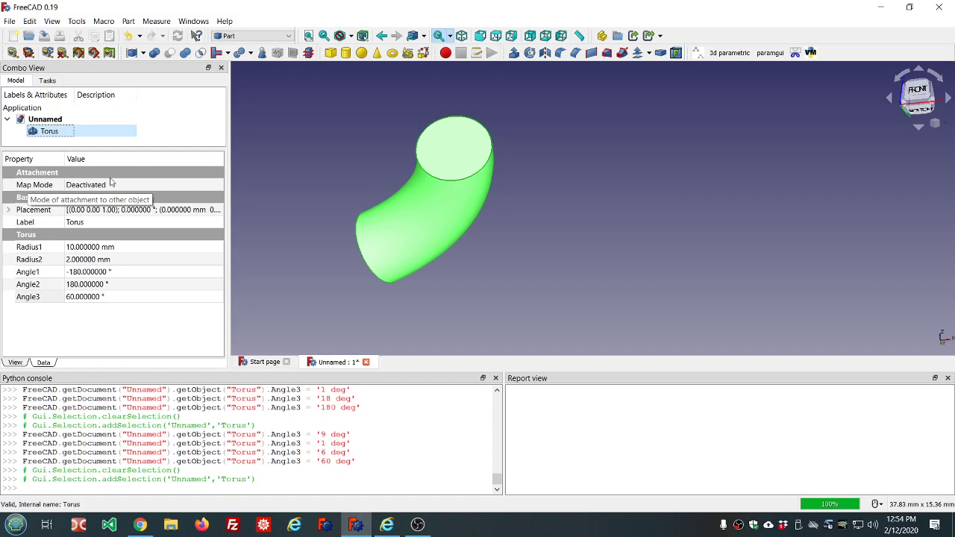
click(355, 96)
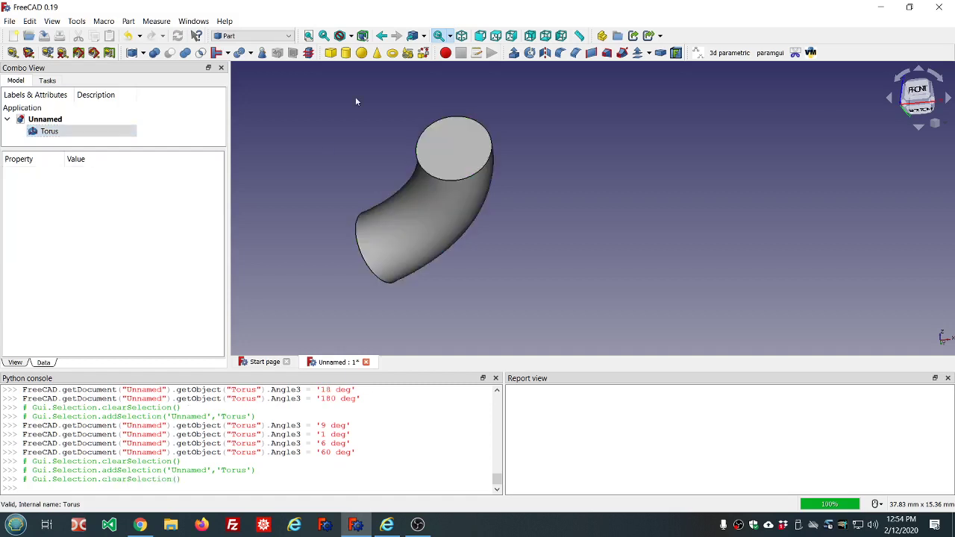
click(346, 53)
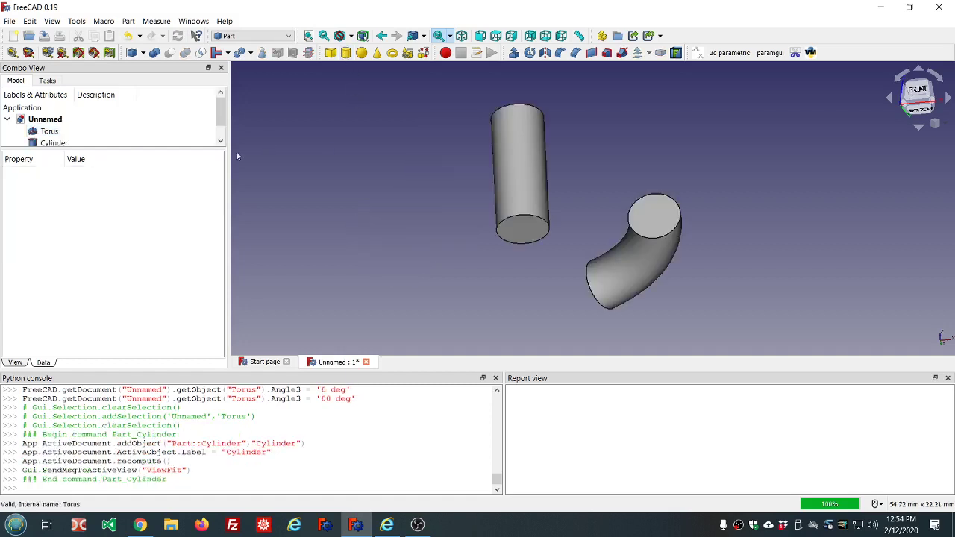
Set the torus segment's Radius2 to 5 mm and inspect the thickened bend.
click(55, 134)
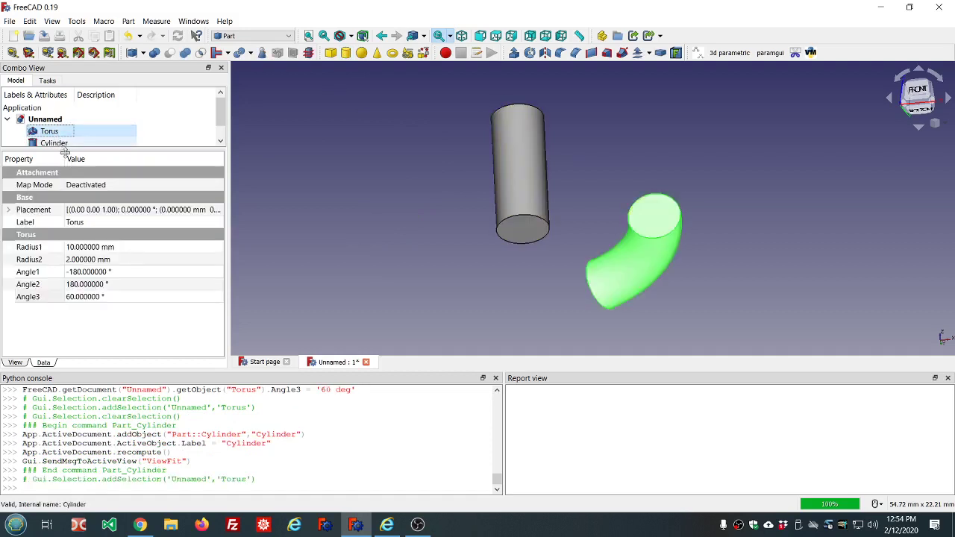
click(135, 260)
scroll(135, 260, up, 7)
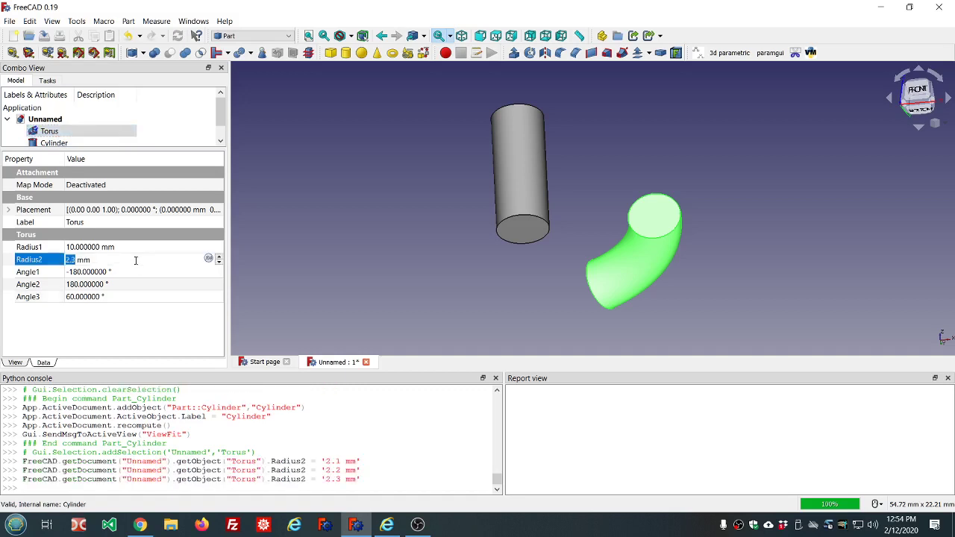
scroll(135, 261, up, 5)
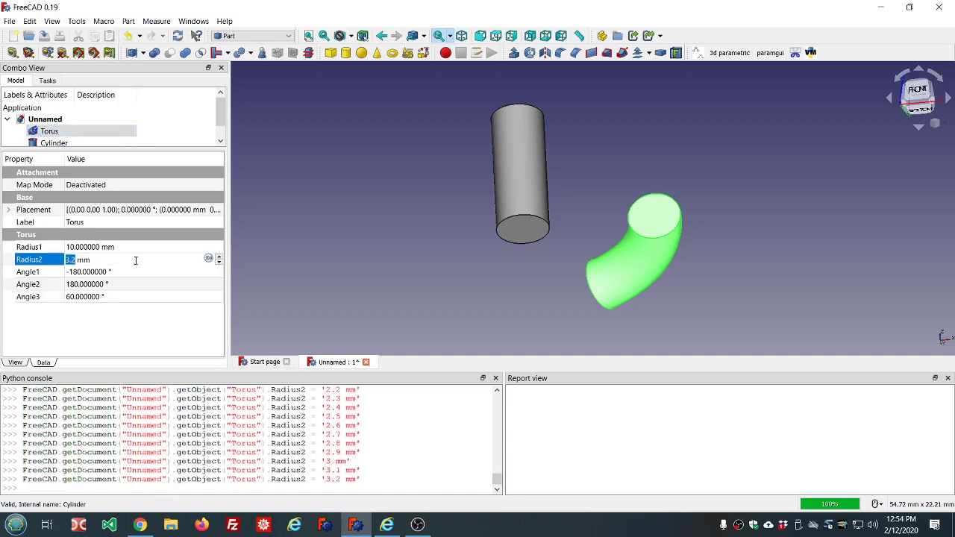
scroll(136, 260, up, 1)
text(5)
click(141, 247)
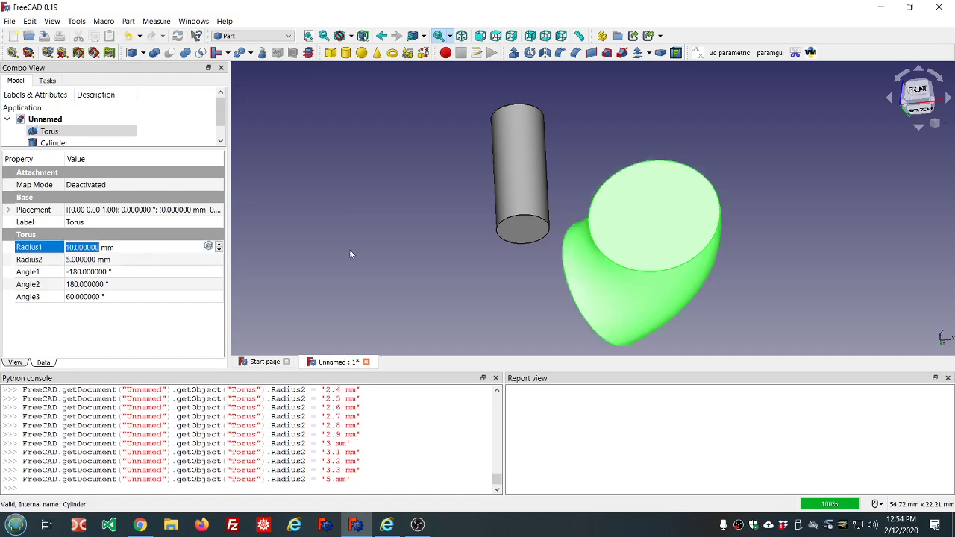
click(415, 249)
middle_drag(667, 281, 663, 236)
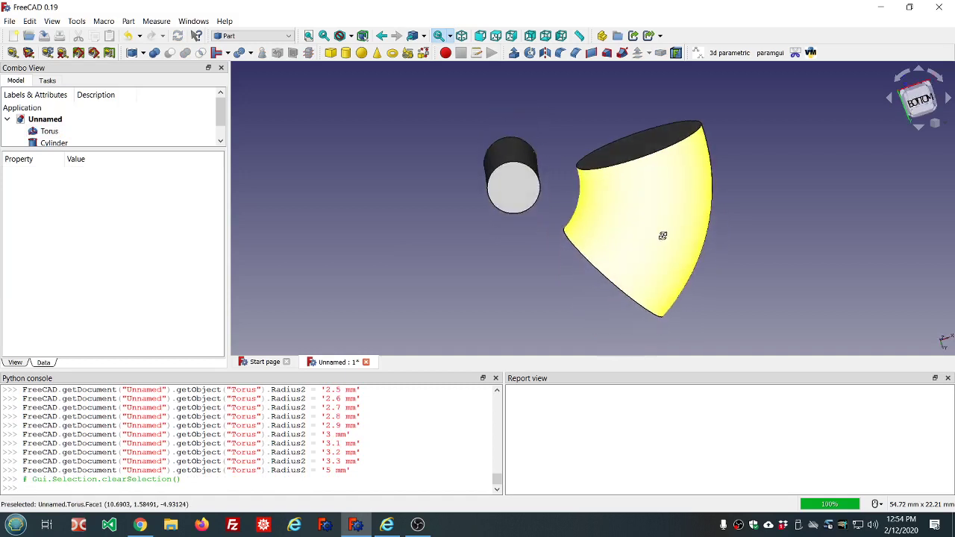
Set the cylinder's radius to 5 mm to match the bend's cross-section.
click(57, 142)
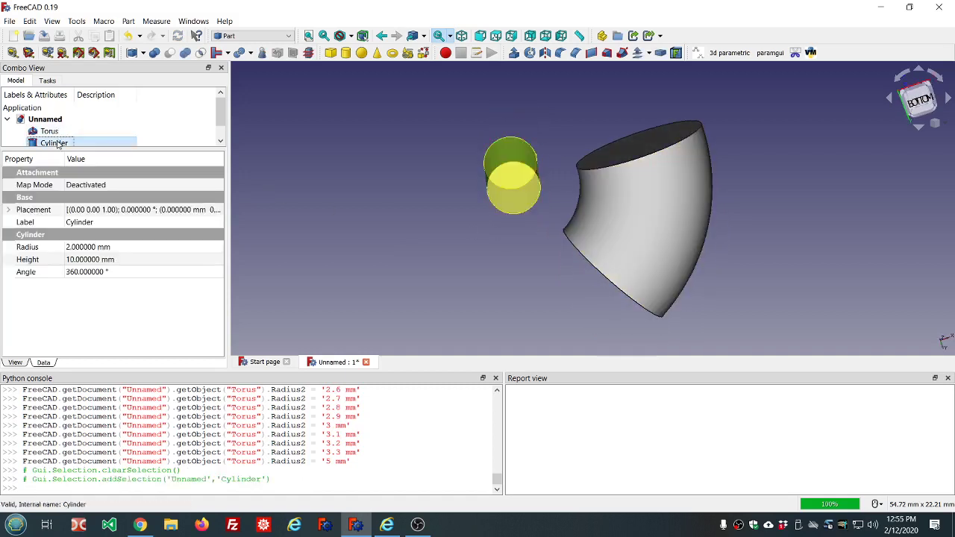
click(142, 247)
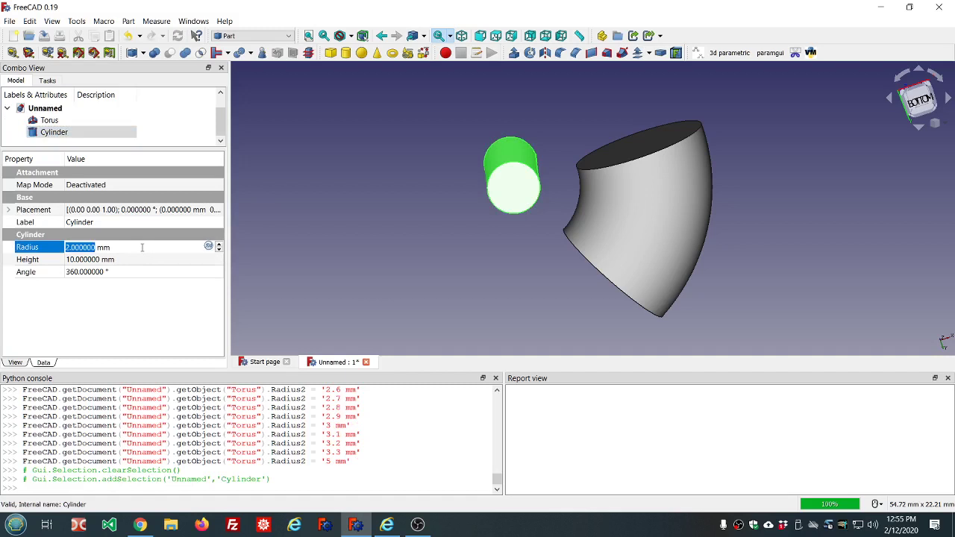
text(5)
click(137, 259)
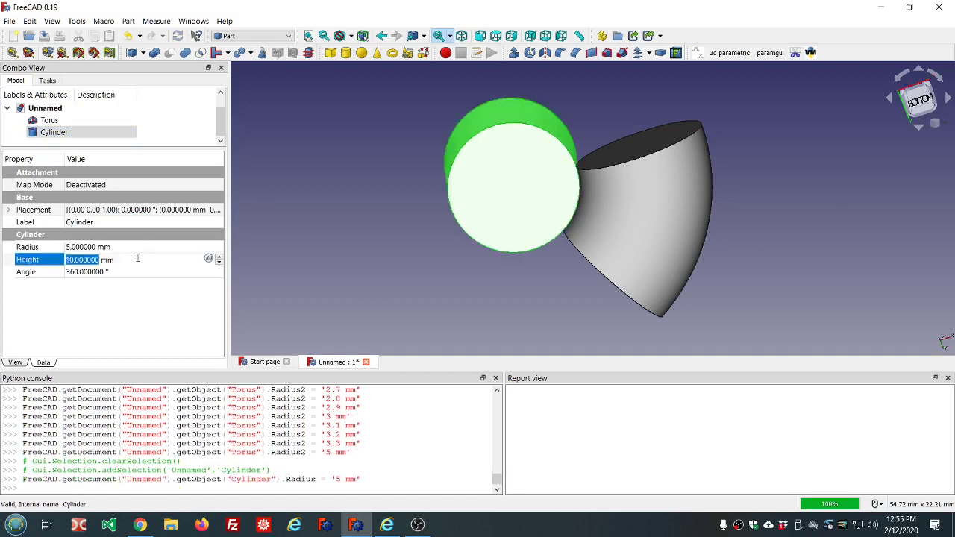
click(411, 235)
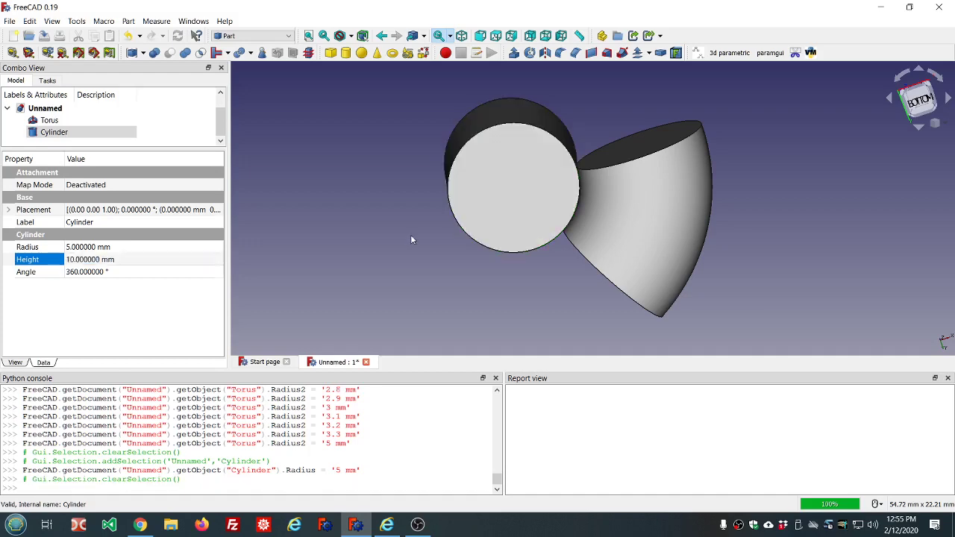
middle_drag(411, 235, 472, 279)
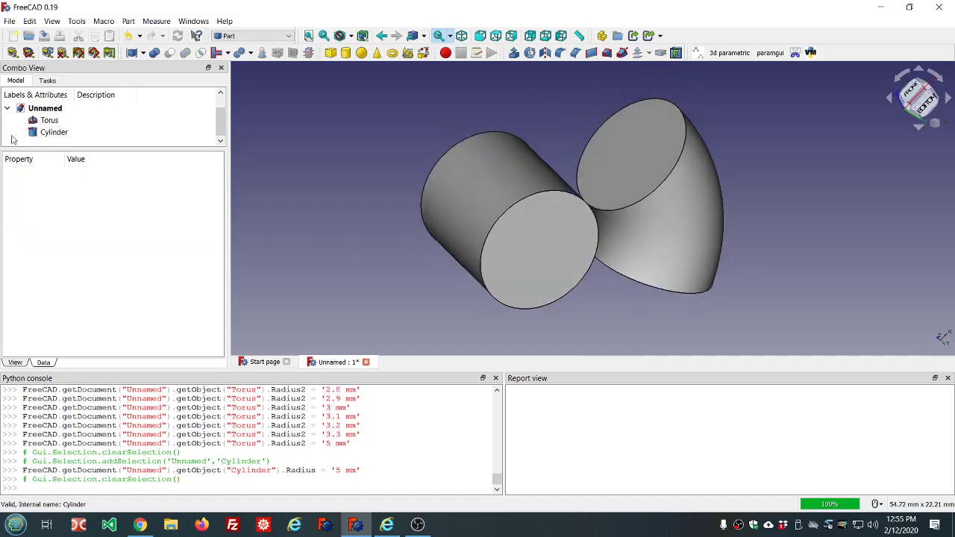
Attach the cylinder to the circular edge at the torus segment's near end using Concentric mode.
click(66, 133)
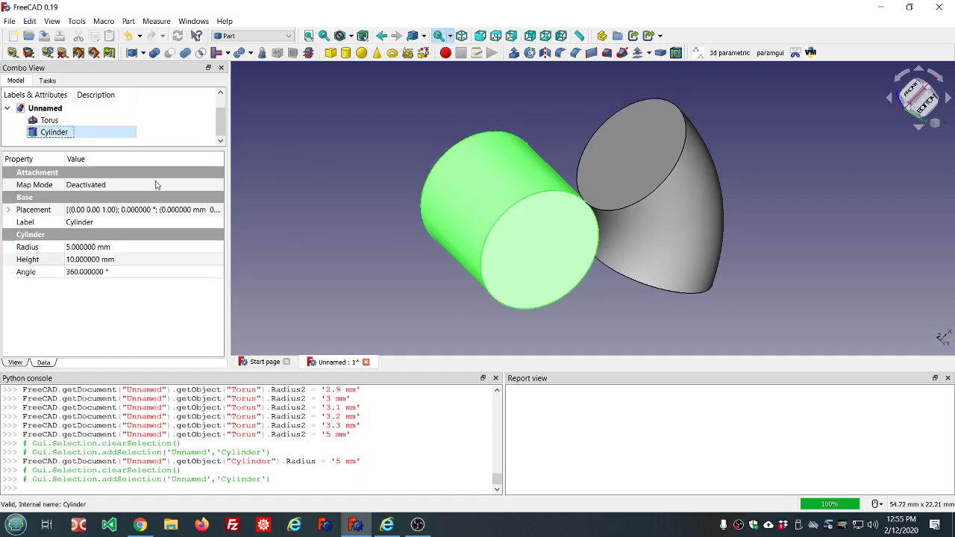
click(81, 188)
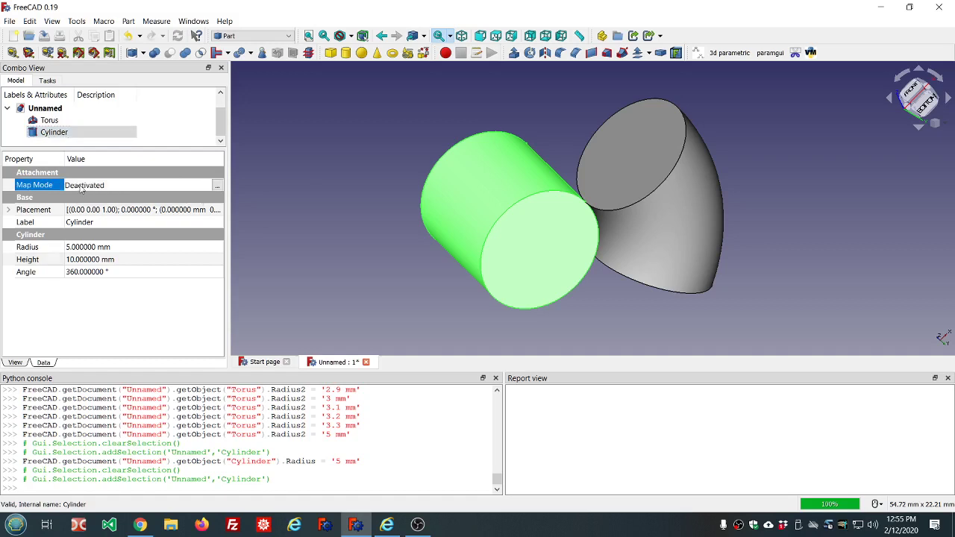
click(217, 186)
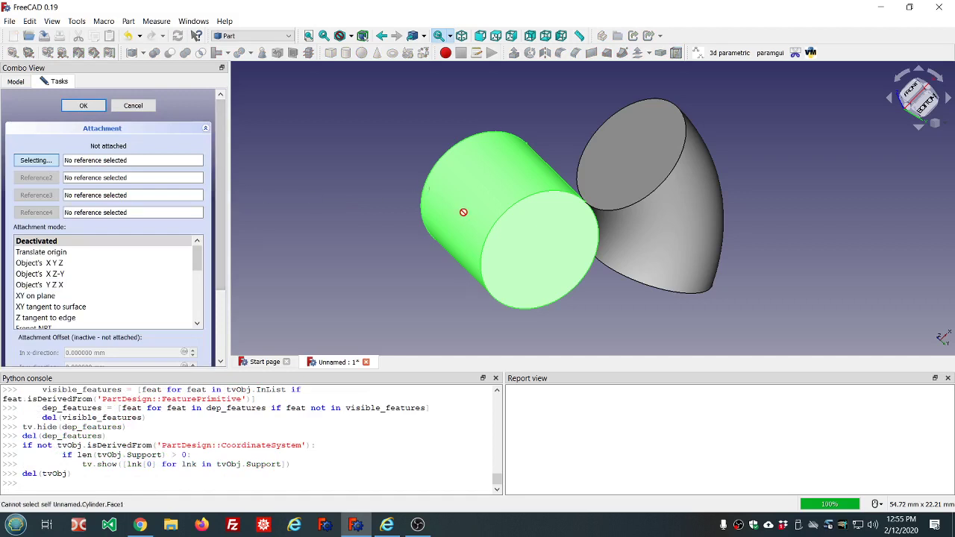
click(674, 172)
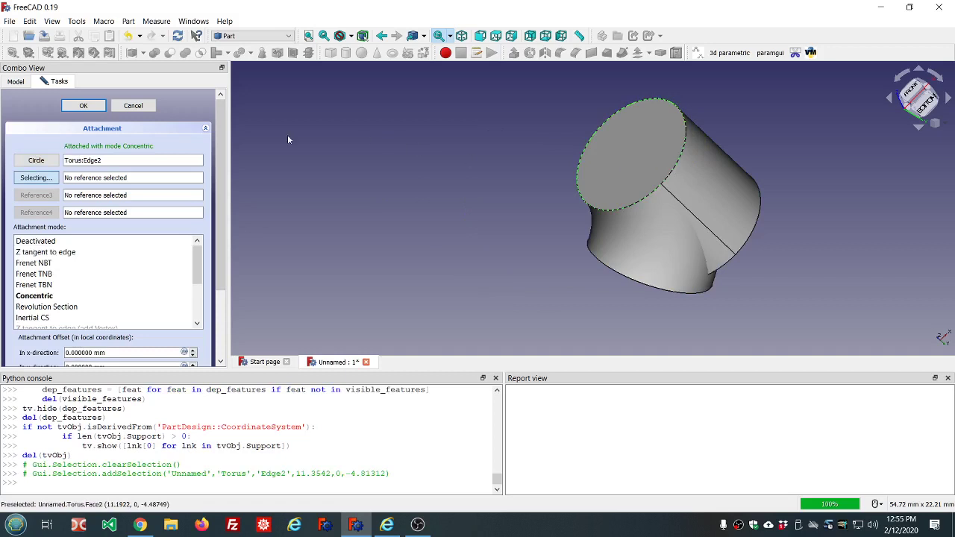
Flip the attachment side so the cylinder extends outward from the bend instead of overlapping it.
drag(221, 124, 221, 190)
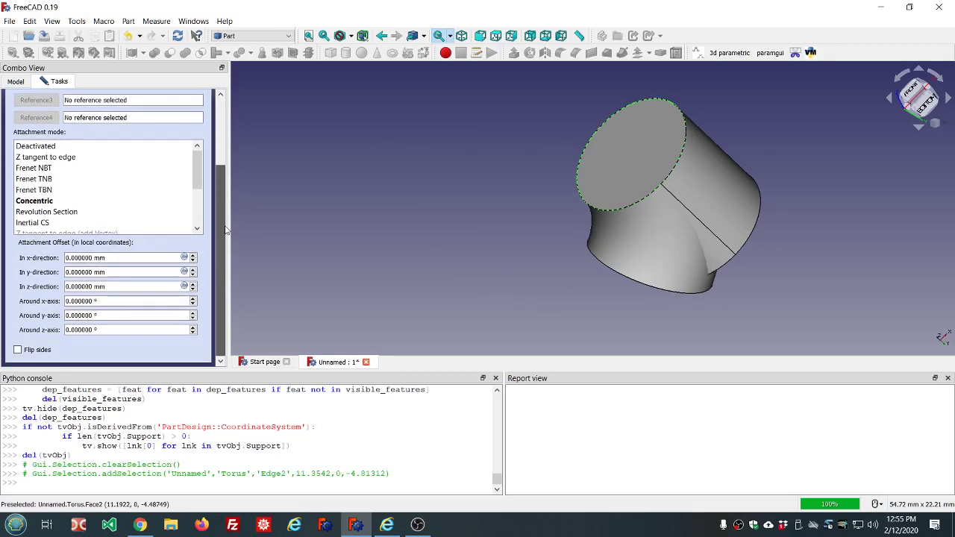
click(17, 350)
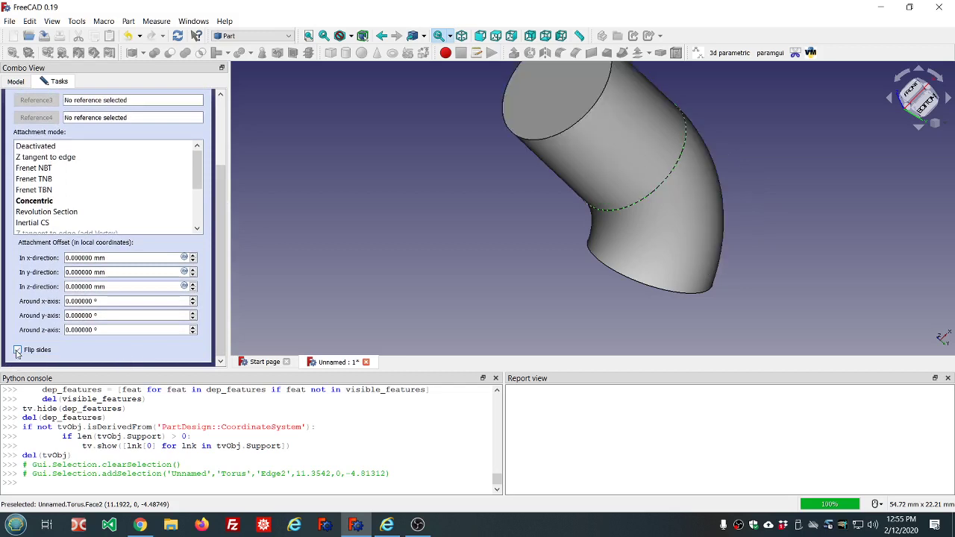
click(17, 350)
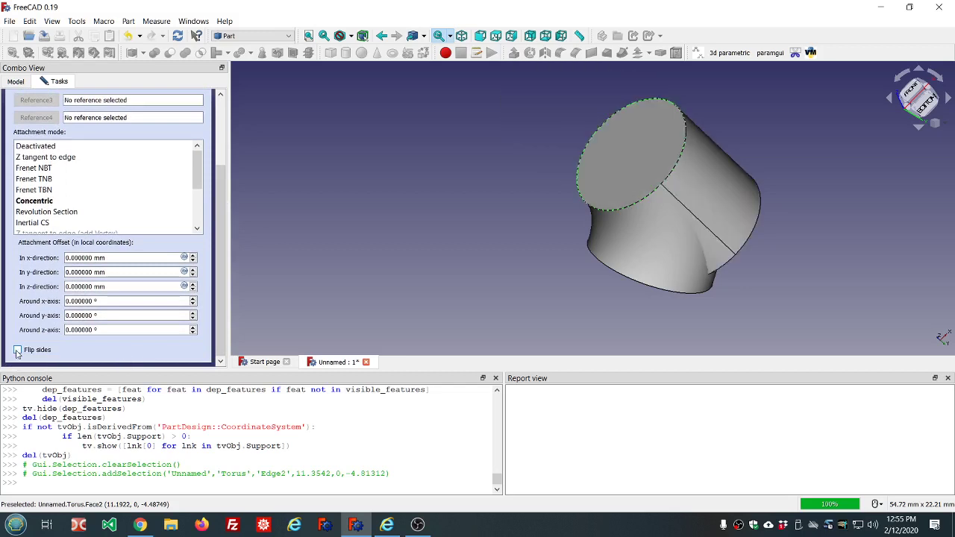
click(17, 350)
click(17, 350)
click(17, 350)
click(17, 350)
click(17, 350)
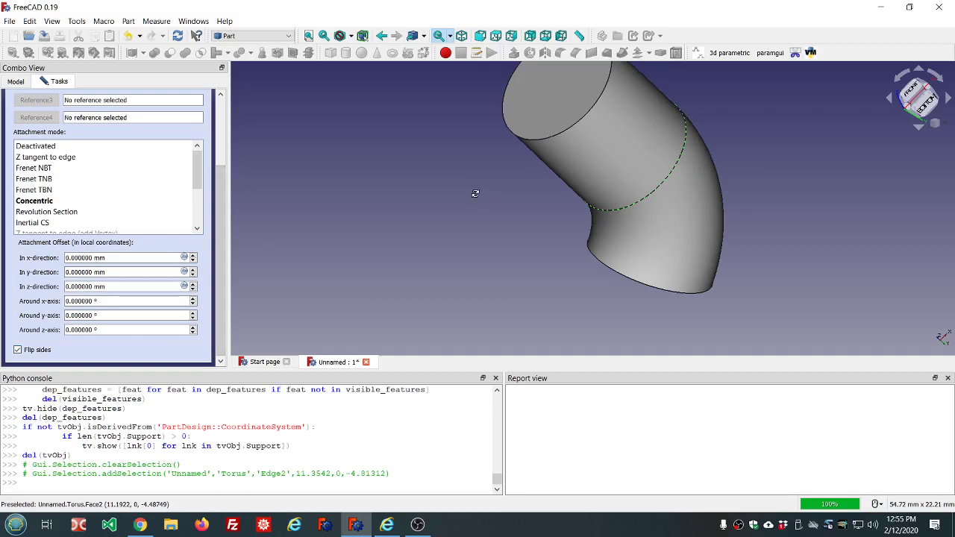
Try an x-direction attachment offset of up to 5 mm on the cylinder, returning it to 0 mm.
middle_drag(475, 196, 558, 258)
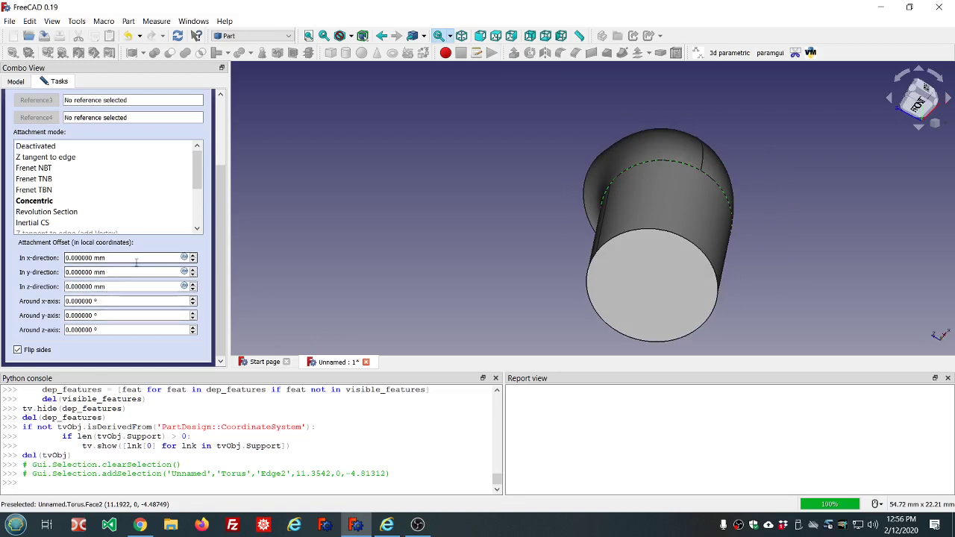
scroll(136, 259, up, 5)
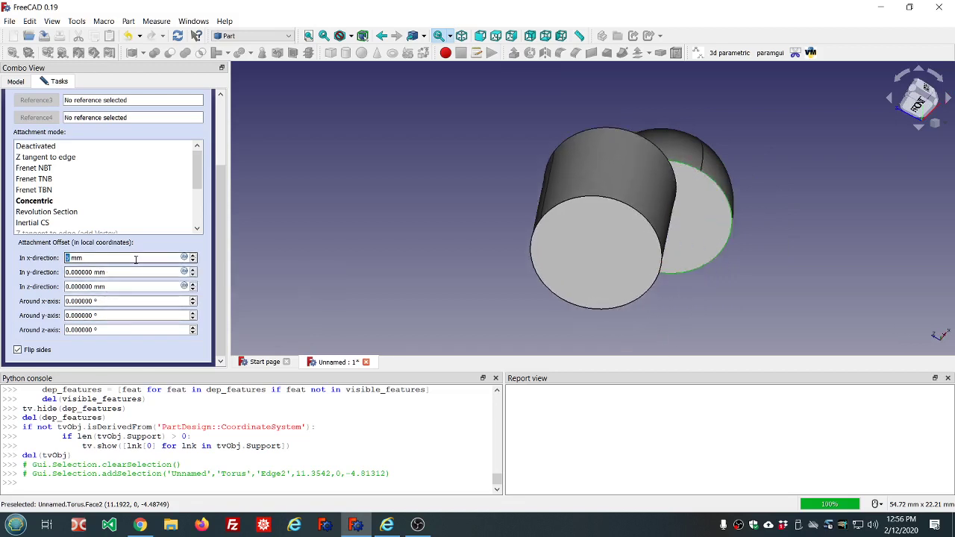
scroll(136, 259, down, 4)
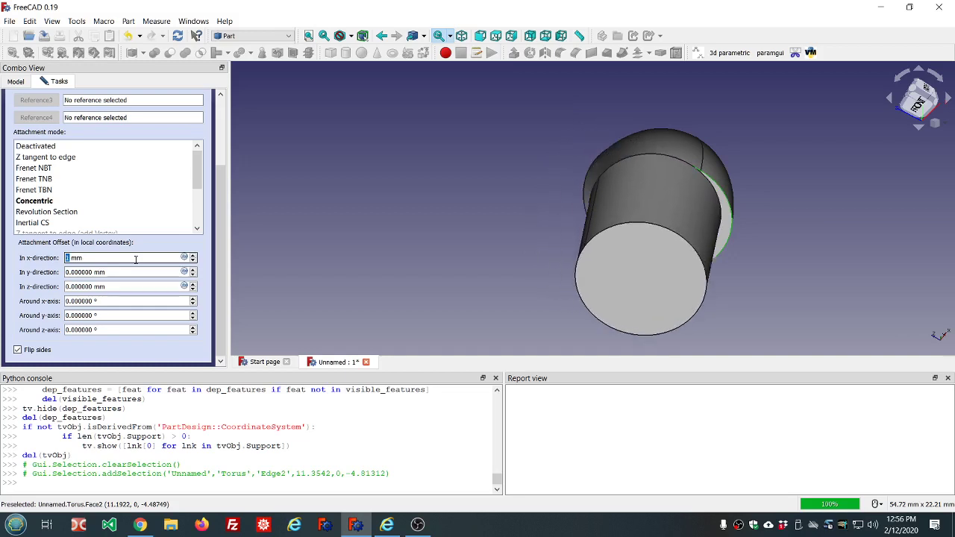
scroll(136, 259, down, 1)
scroll(134, 272, up, 1)
scroll(134, 271, down, 1)
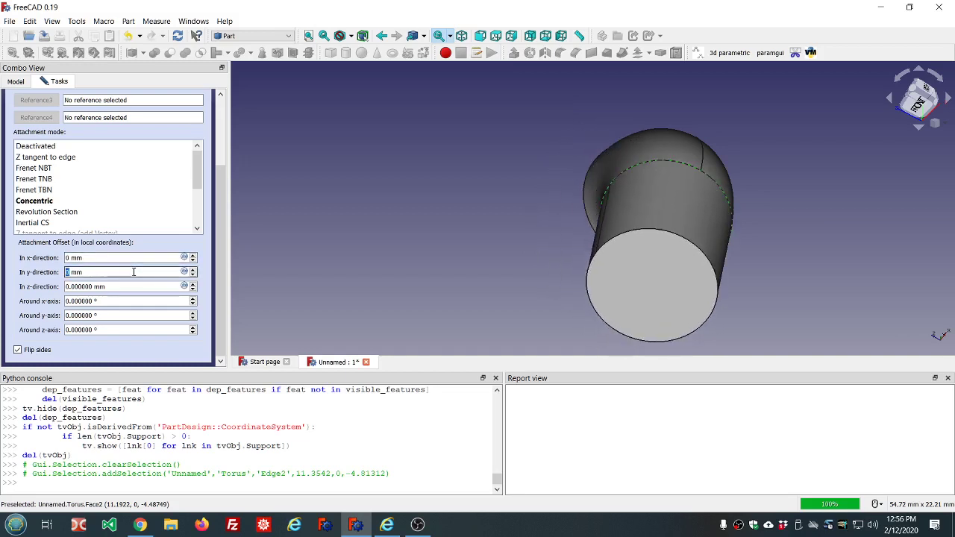
Try shifting the cylinder along its axis with the z-direction attachment offset, returning it to 0 mm.
click(133, 283)
scroll(133, 284, up, 7)
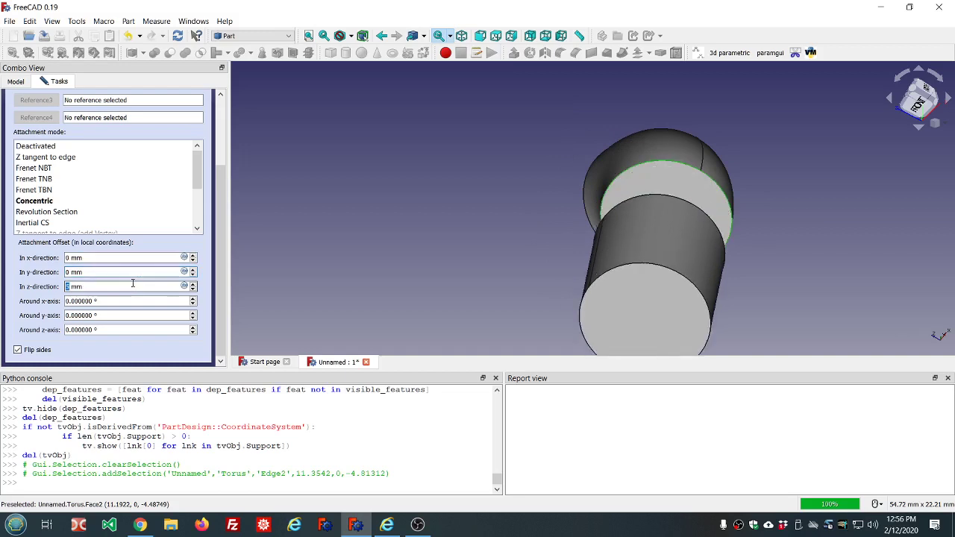
scroll(133, 283, down, 3)
scroll(133, 284, down, 2)
scroll(133, 283, up, 1)
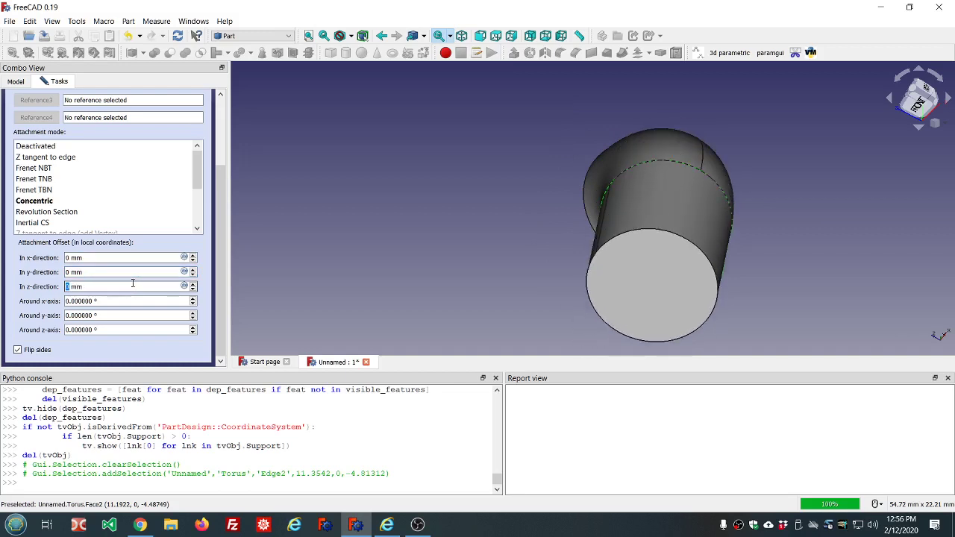
scroll(132, 284, down, 1)
scroll(132, 283, down, 1)
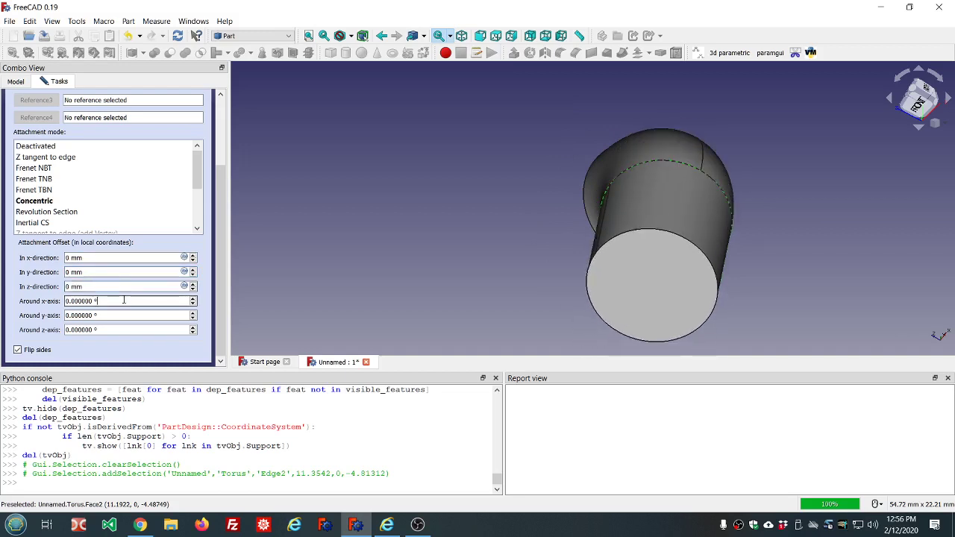
Try tilting the cylinder around its local x-axis at the joint, returning the angle to 0°.
click(124, 300)
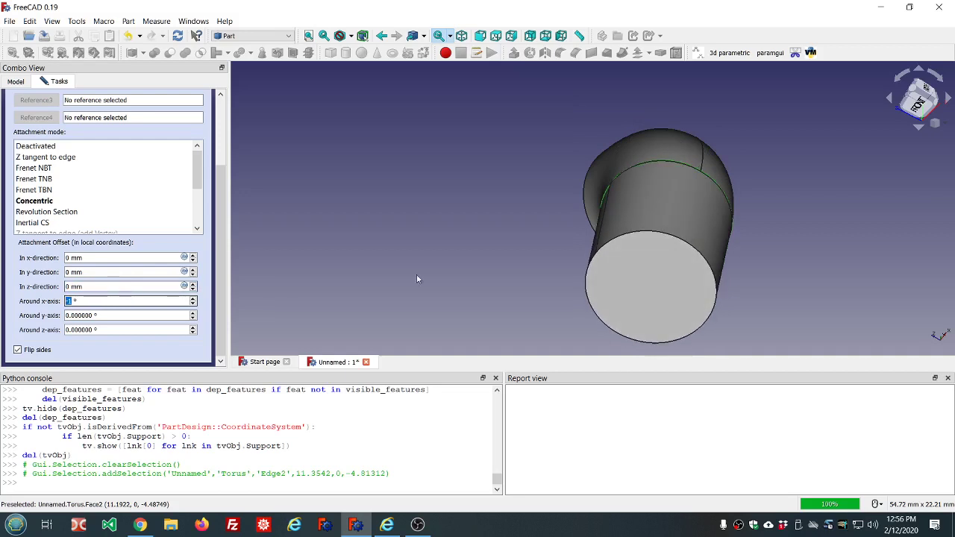
middle_drag(846, 291, 703, 253)
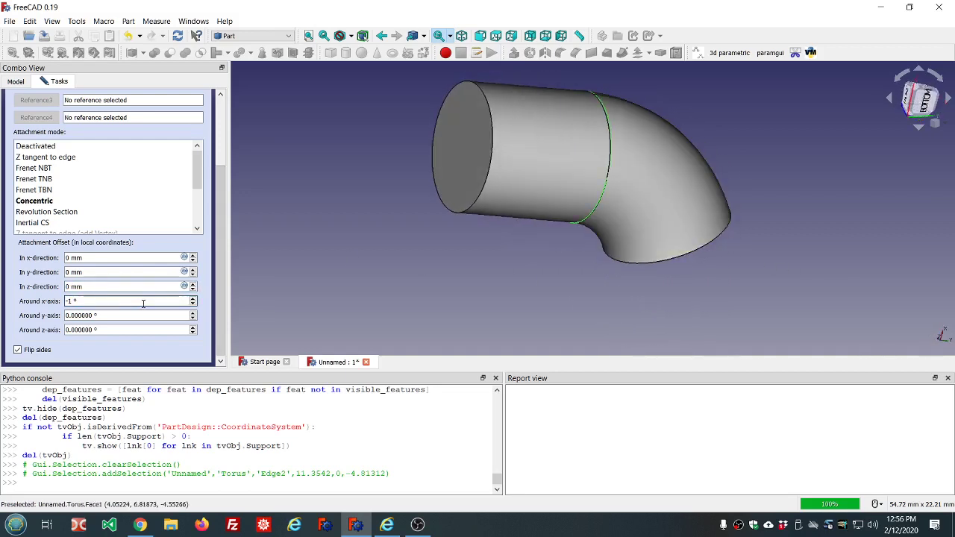
scroll(143, 303, down, 14)
scroll(143, 303, up, 14)
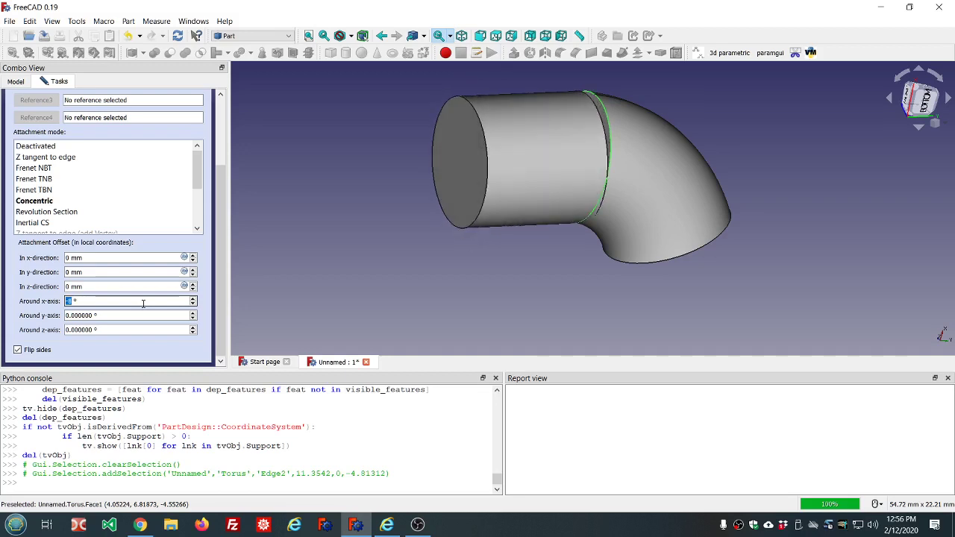
scroll(144, 303, up, 1)
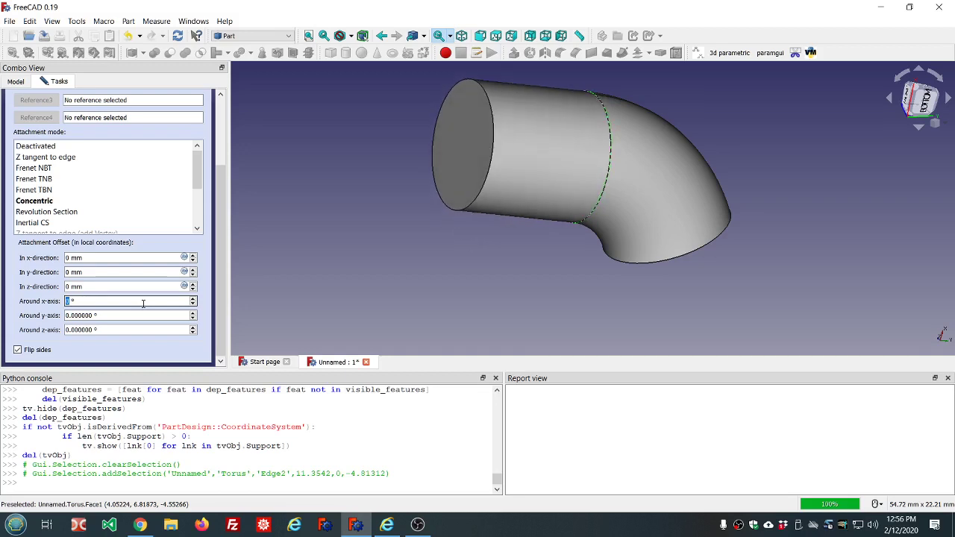
Set the cylinder's rotation around the z-axis to -90° to line up its seam with the torus's seam.
click(137, 315)
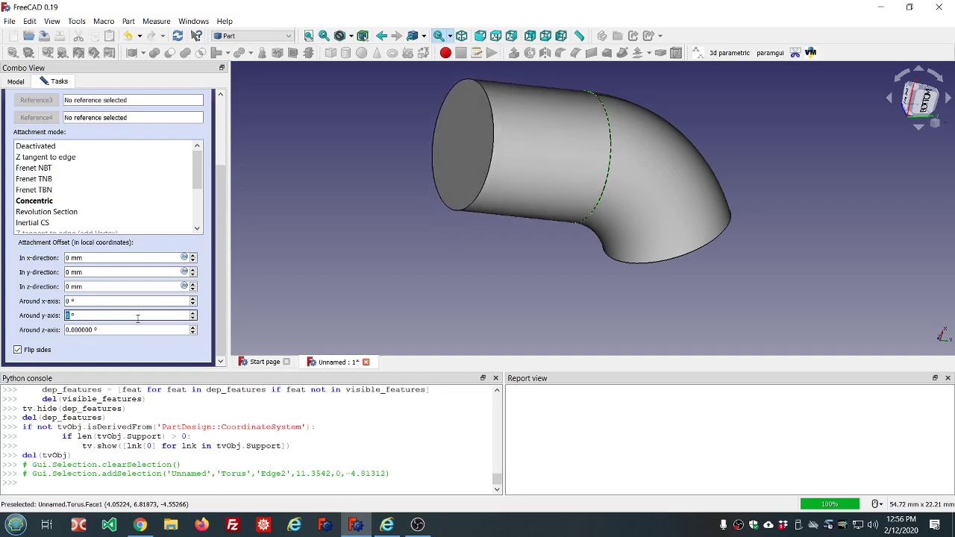
double_click(130, 330)
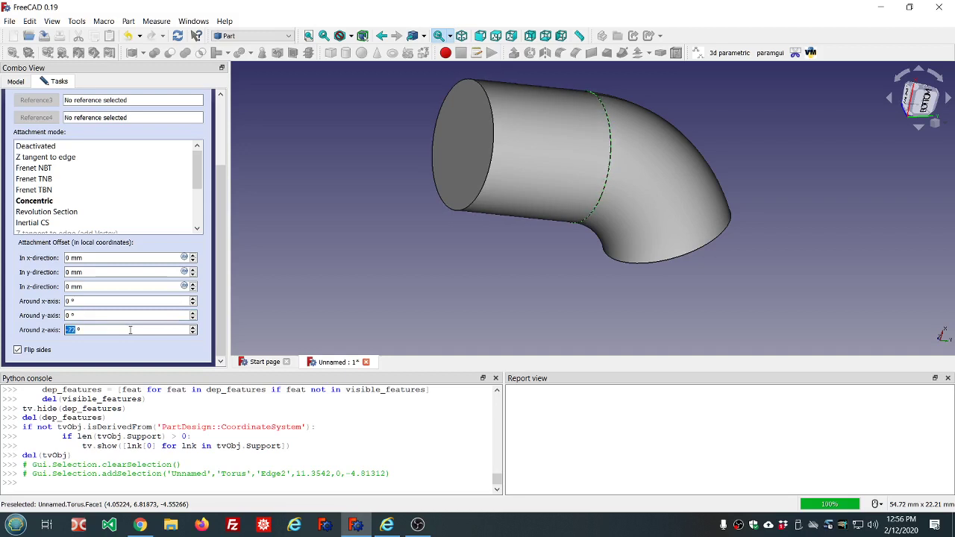
key(Down)
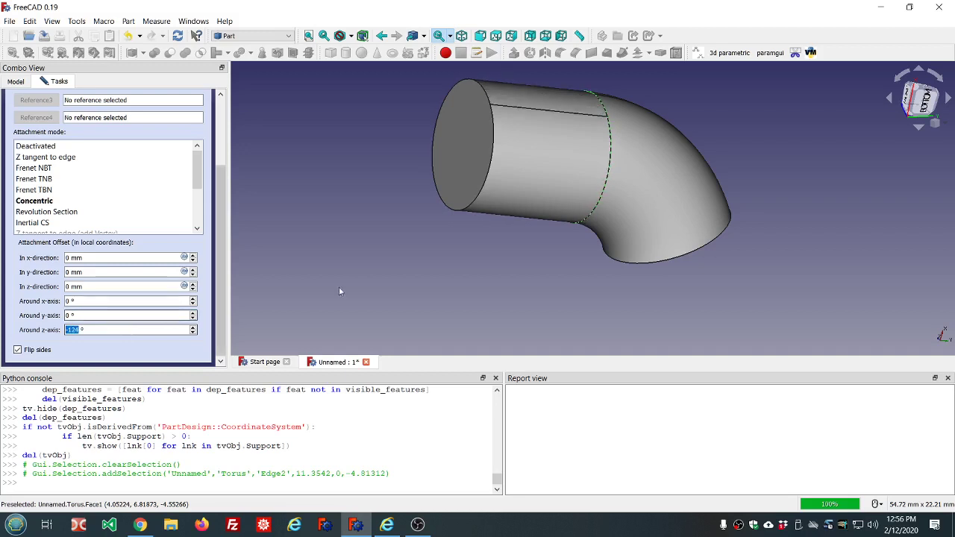
middle_drag(388, 276, 247, 320)
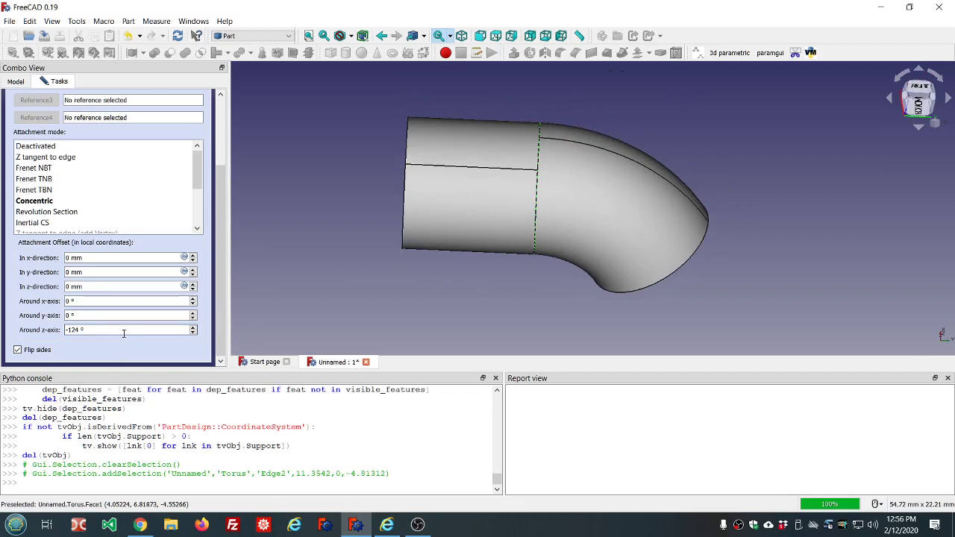
scroll(124, 330, up, 20)
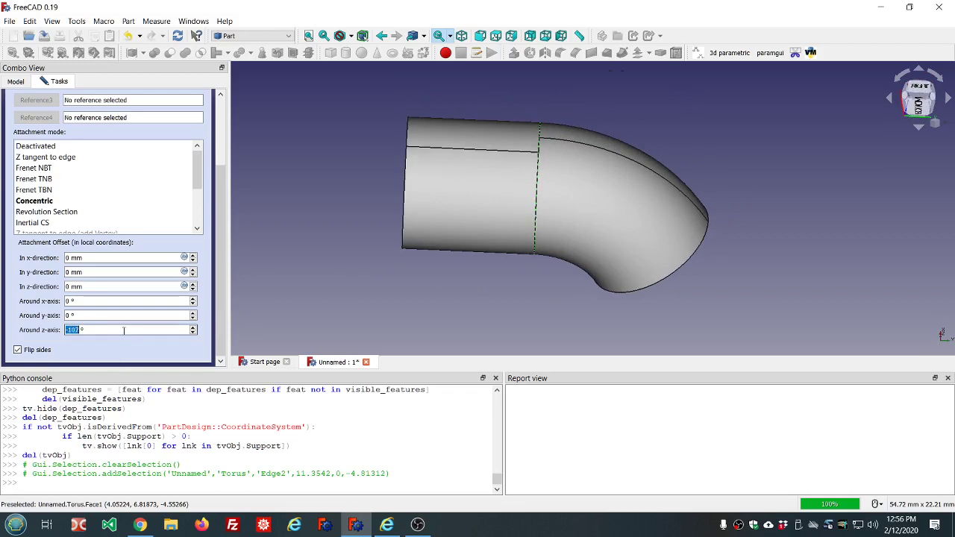
scroll(124, 331, up, 1)
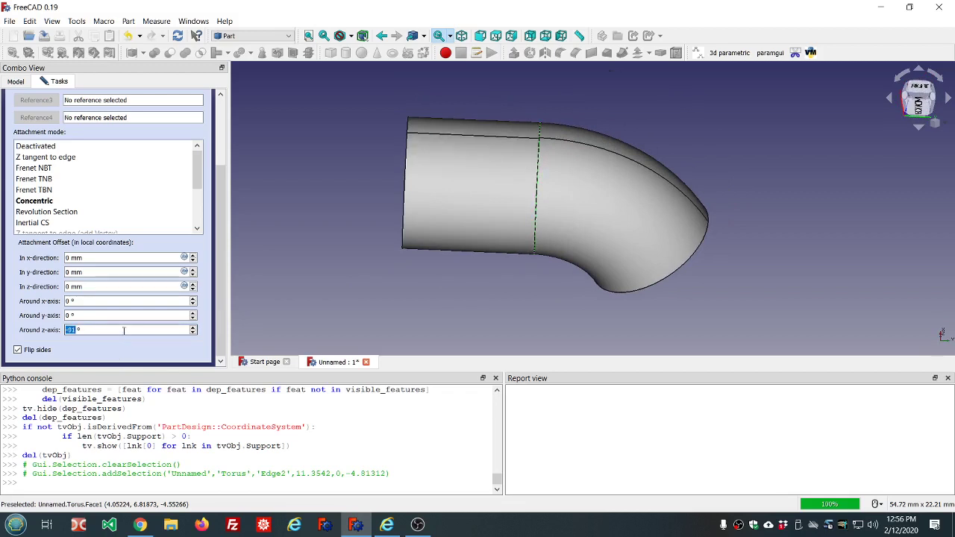
scroll(124, 330, up, 2)
middle_drag(306, 281, 591, 303)
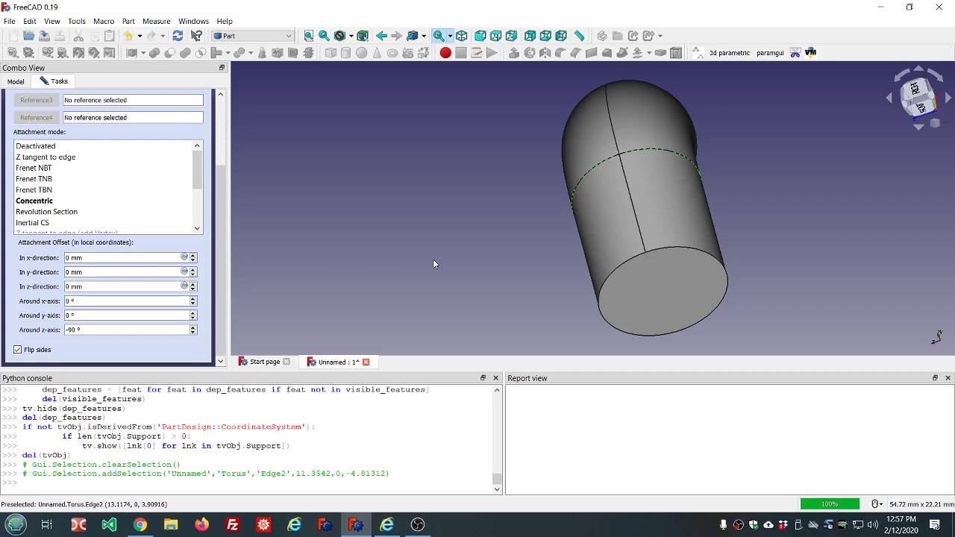
Turn the cylinder's seam away from the torus seam and reset the rotation around the z-axis to 0°.
scroll(142, 329, down, 10)
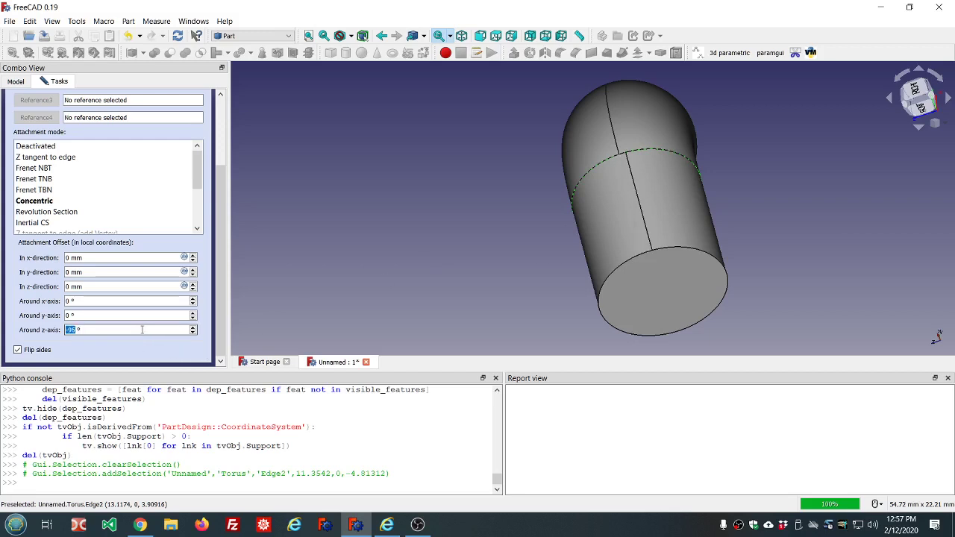
scroll(142, 330, down, 10)
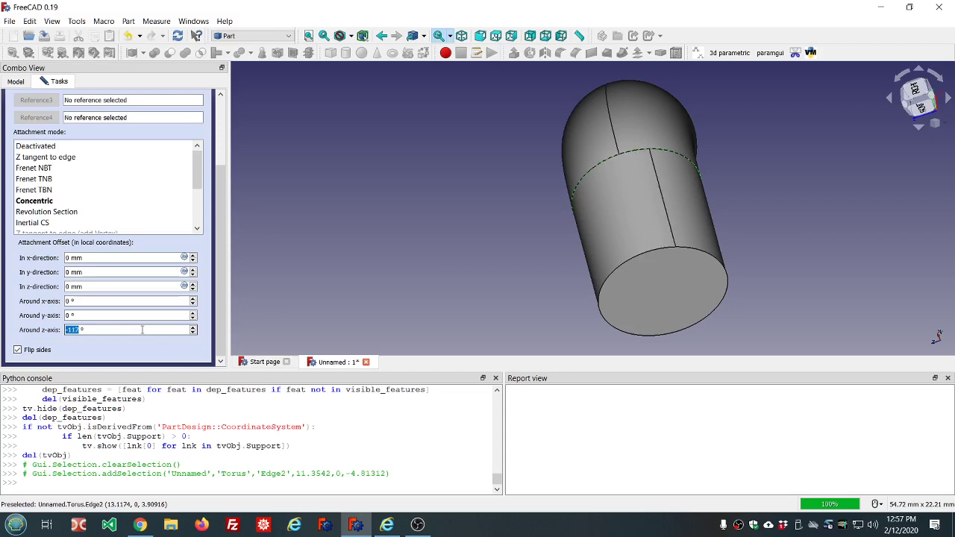
scroll(141, 330, down, 18)
text(0)
click(130, 315)
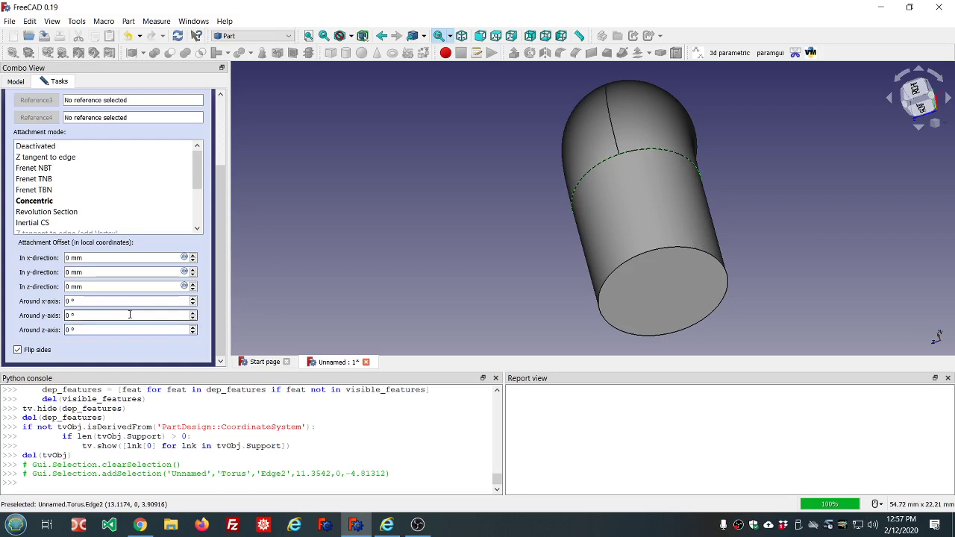
Apply the cylinder's concentric attachment and show its properties with a widened property-name column.
click(353, 297)
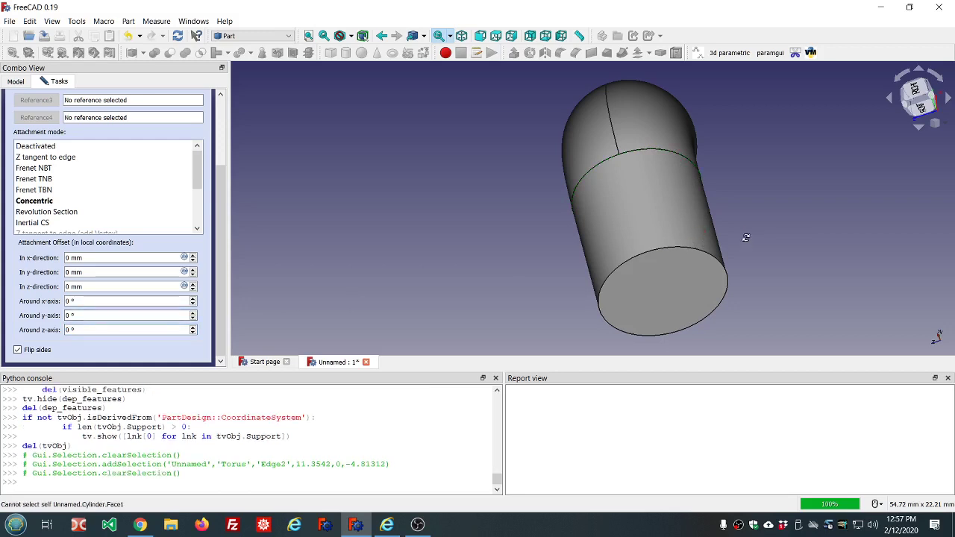
middle_drag(746, 237, 418, 239)
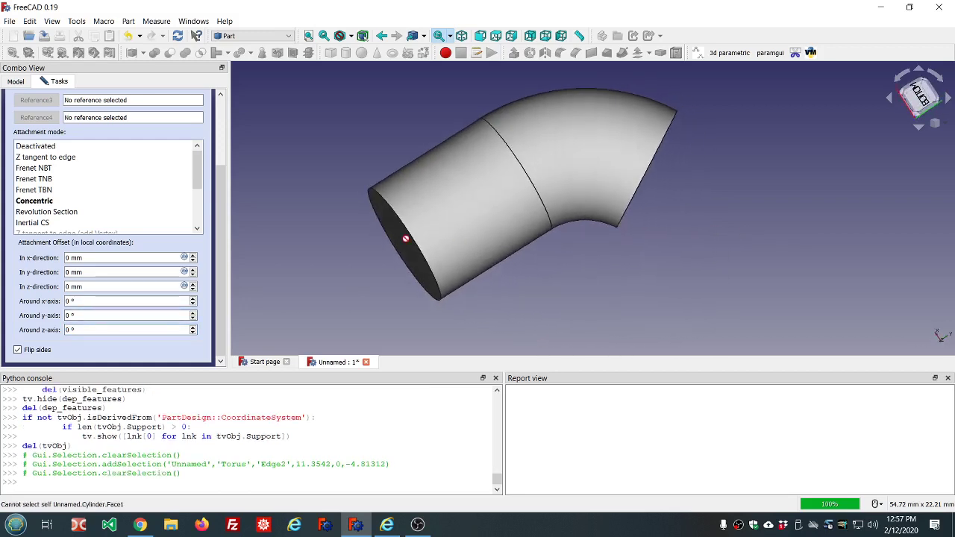
drag(223, 230, 220, 138)
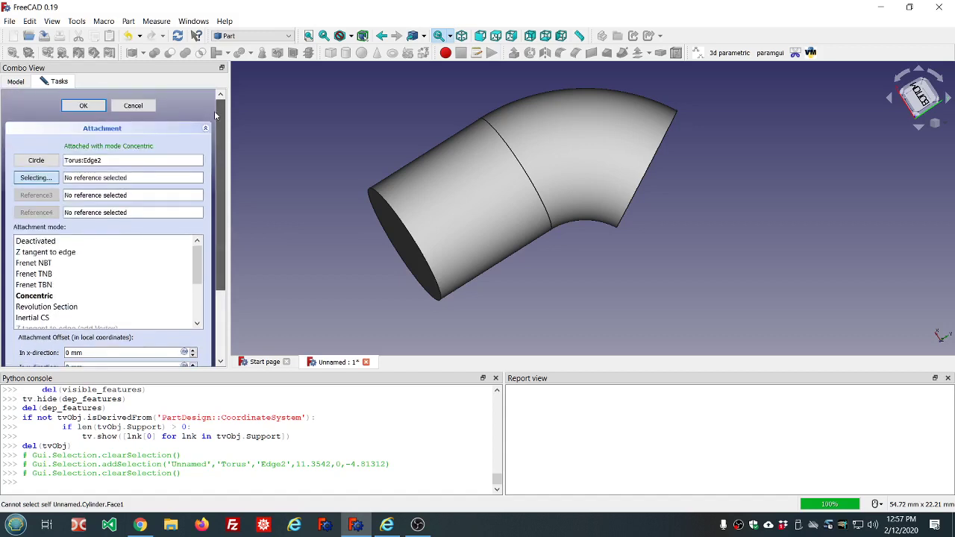
click(86, 108)
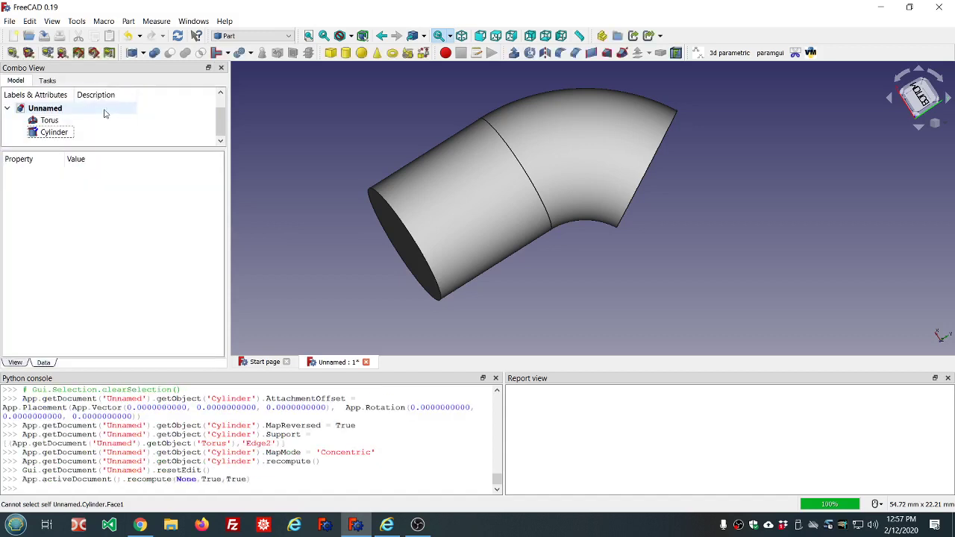
click(54, 132)
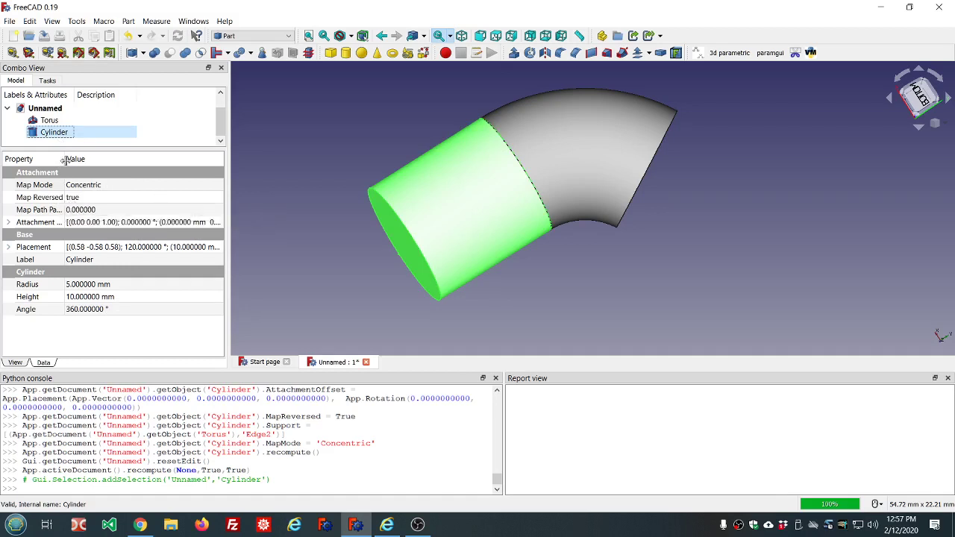
drag(65, 161, 97, 165)
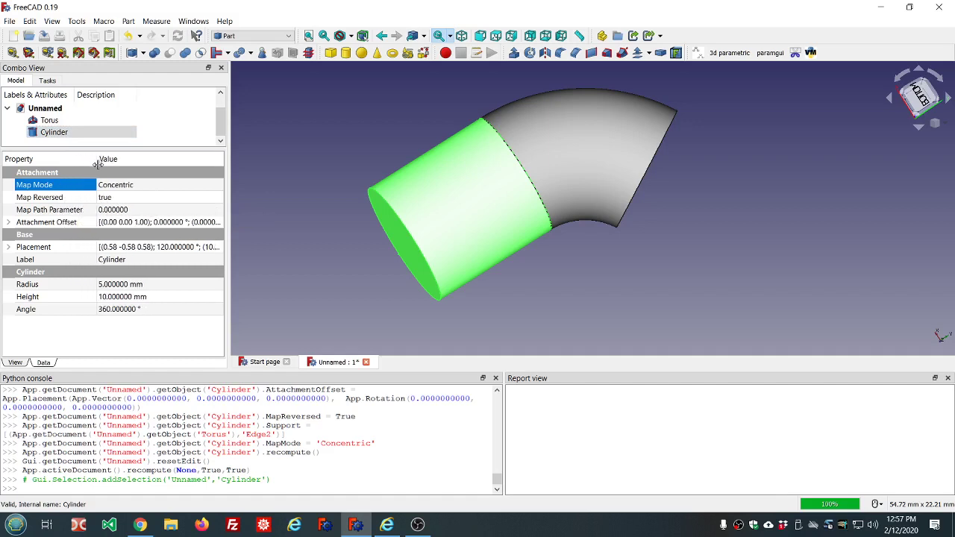
Try raising and lowering the attached cylinder's Map Path Parameter, returning it to 0.
middle_drag(262, 231, 313, 220)
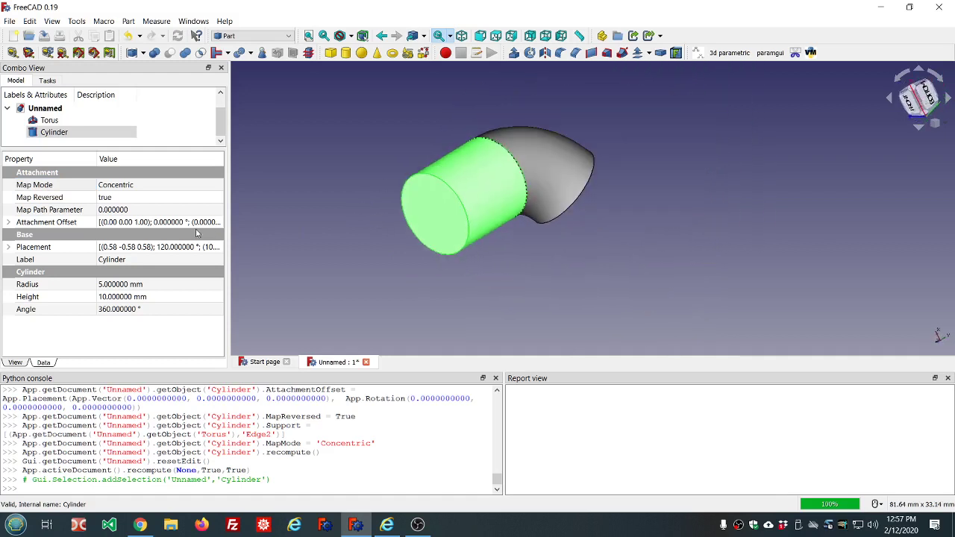
click(159, 210)
scroll(159, 210, up, 20)
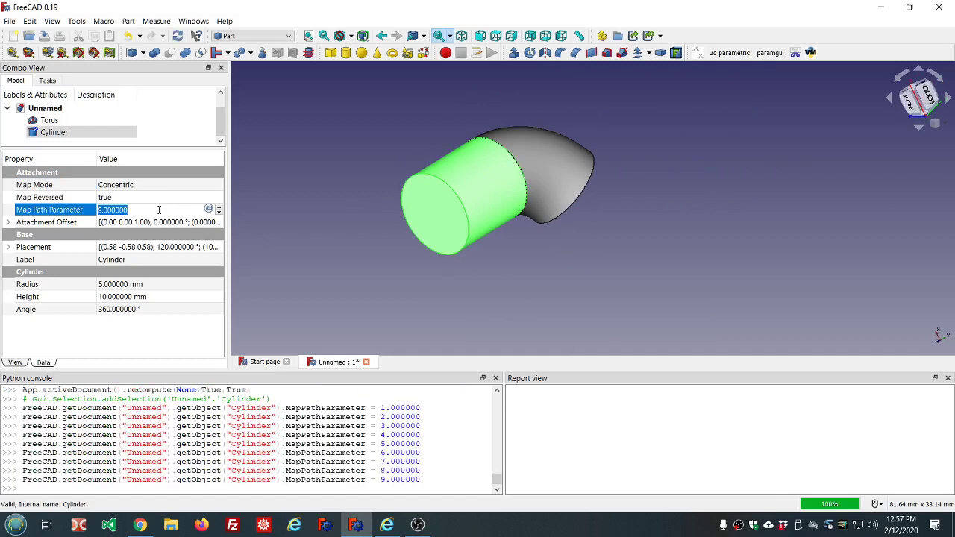
scroll(159, 210, up, 14)
scroll(159, 210, down, 20)
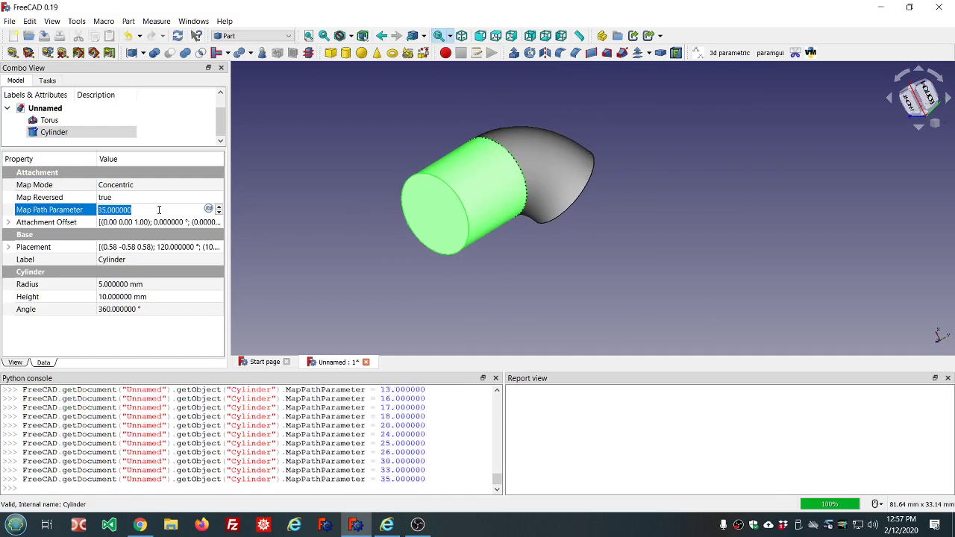
scroll(158, 210, down, 8)
scroll(159, 210, up, 1)
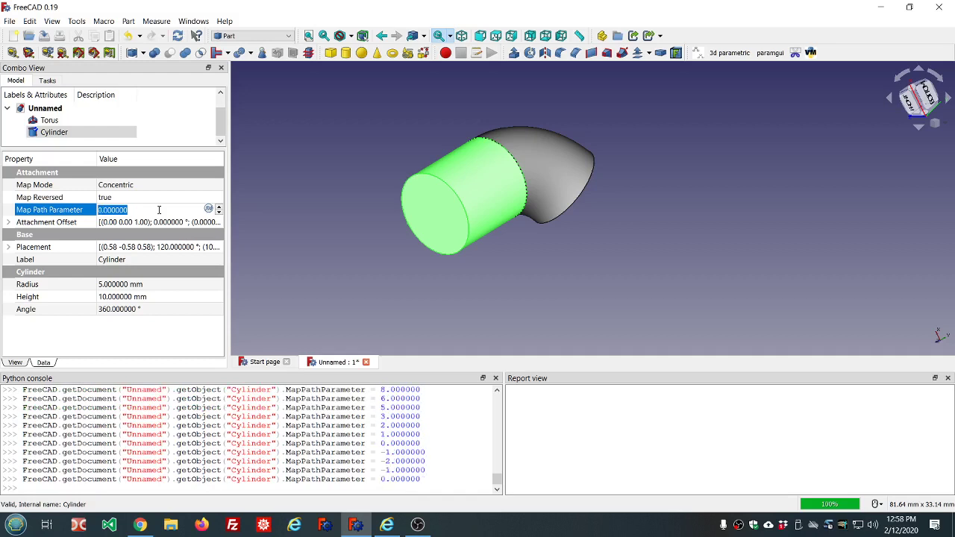
Inspect the torus's lengthwise seam edge and its position relative to the cylinder joint.
click(260, 202)
middle_drag(362, 200, 470, 268)
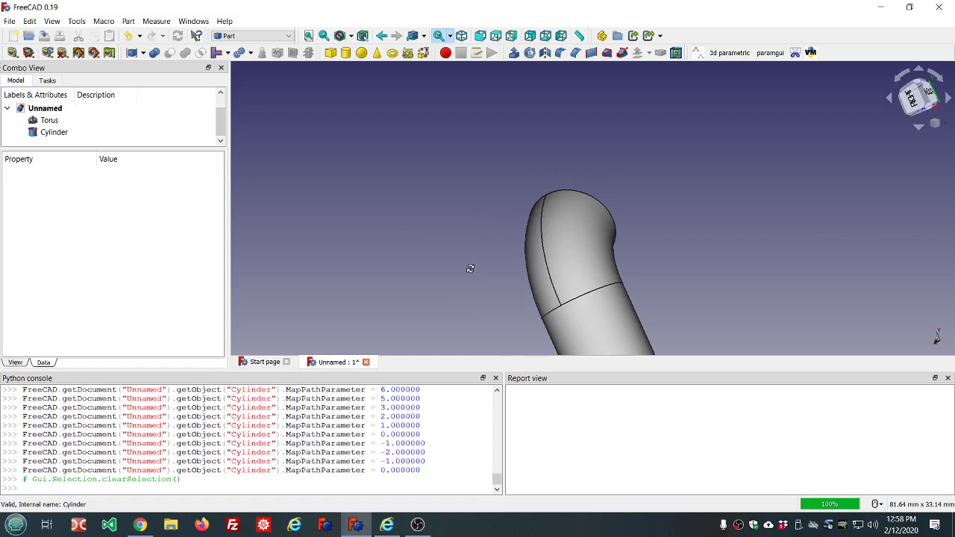
click(550, 277)
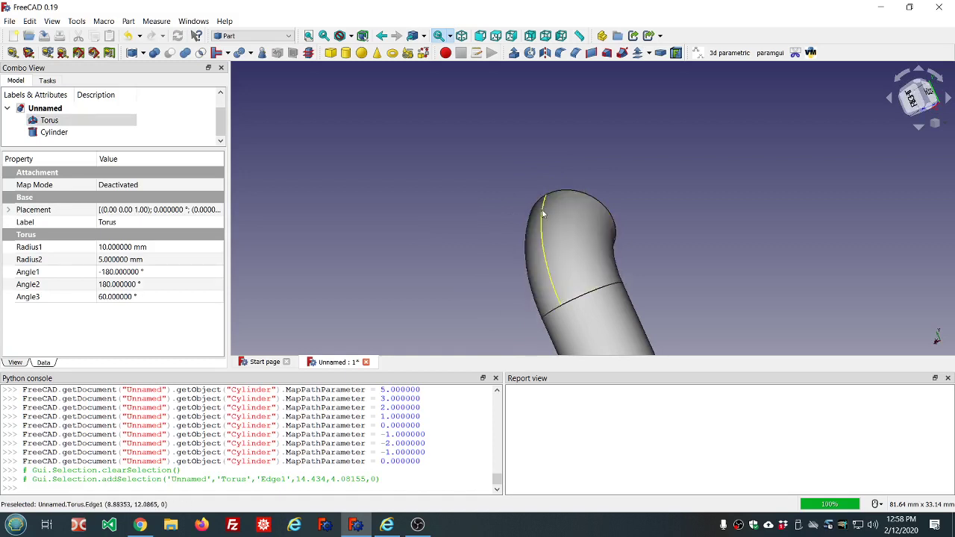
scroll(635, 255, down, 4)
middle_drag(679, 281, 425, 230)
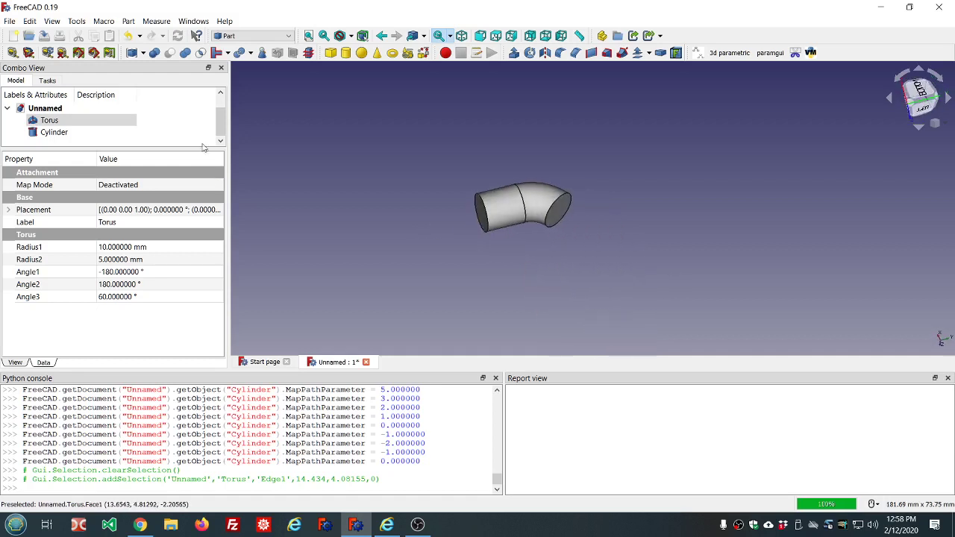
Add a second cylinder and set its radius to 5 mm.
click(346, 52)
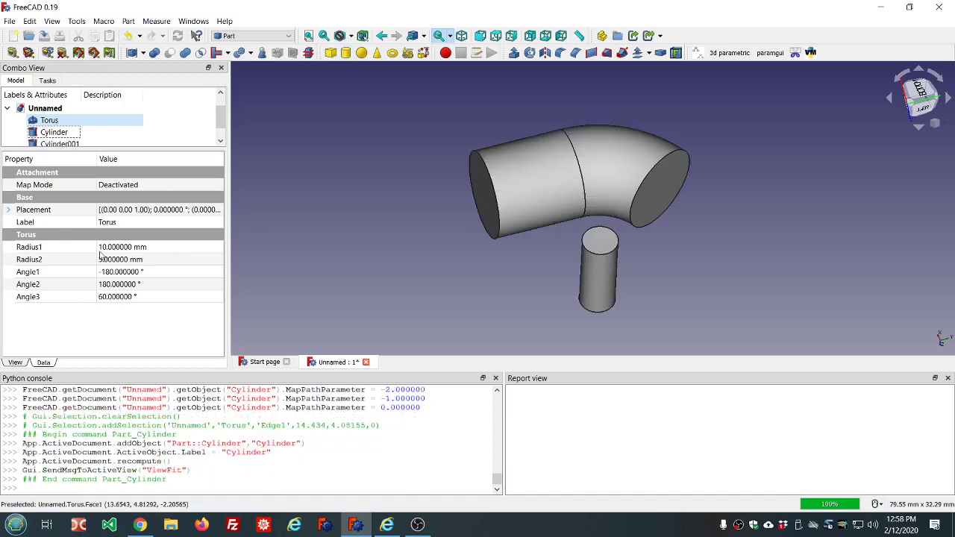
scroll(72, 131, down, 1)
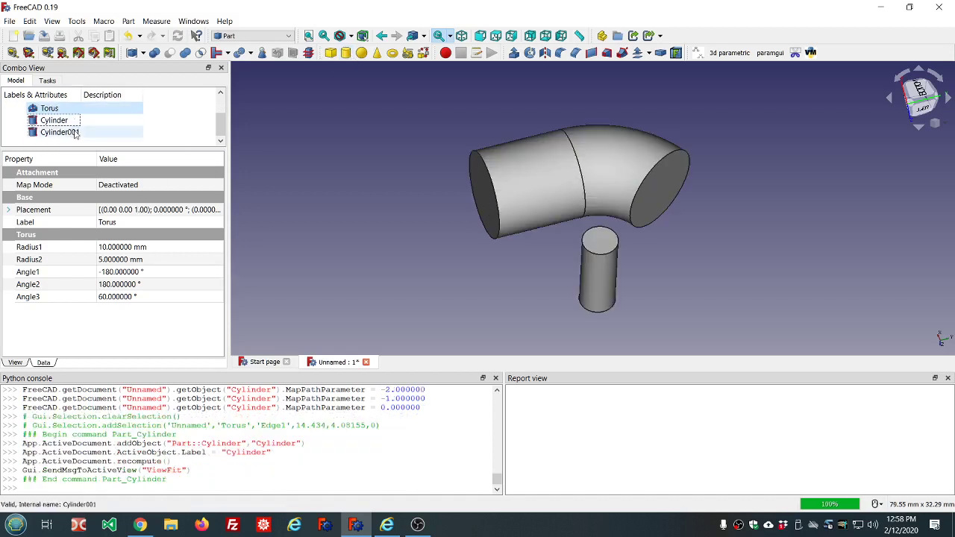
click(71, 132)
click(185, 246)
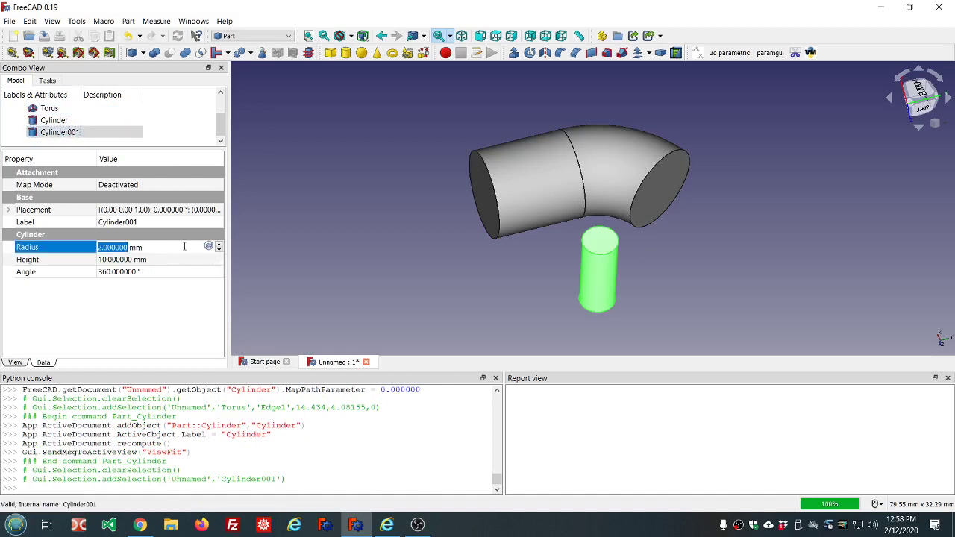
scroll(184, 246, up, 4)
scroll(184, 246, down, 1)
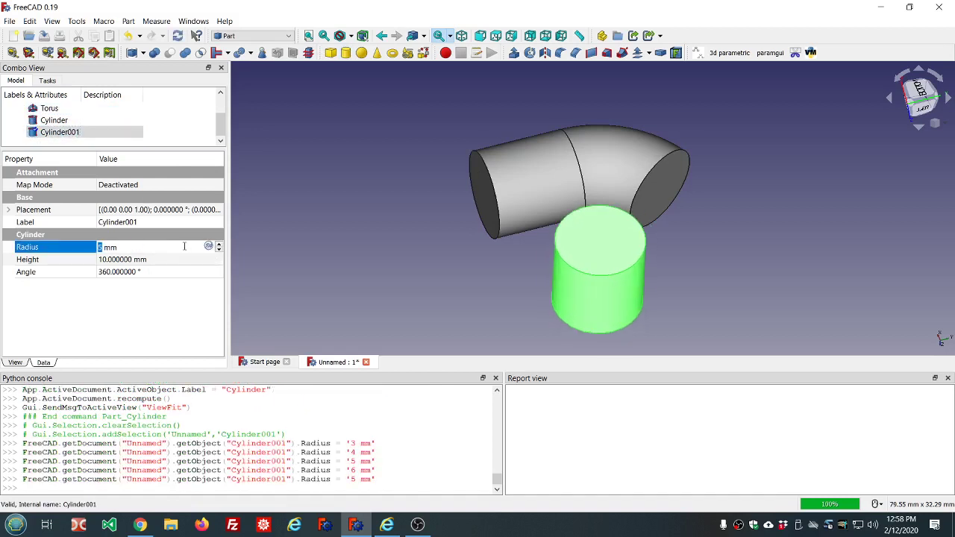
click(192, 103)
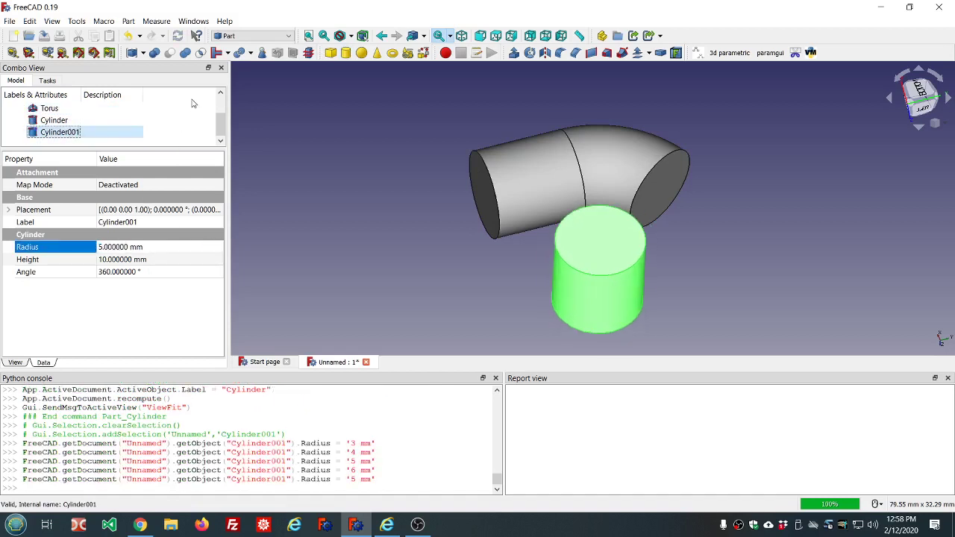
click(361, 146)
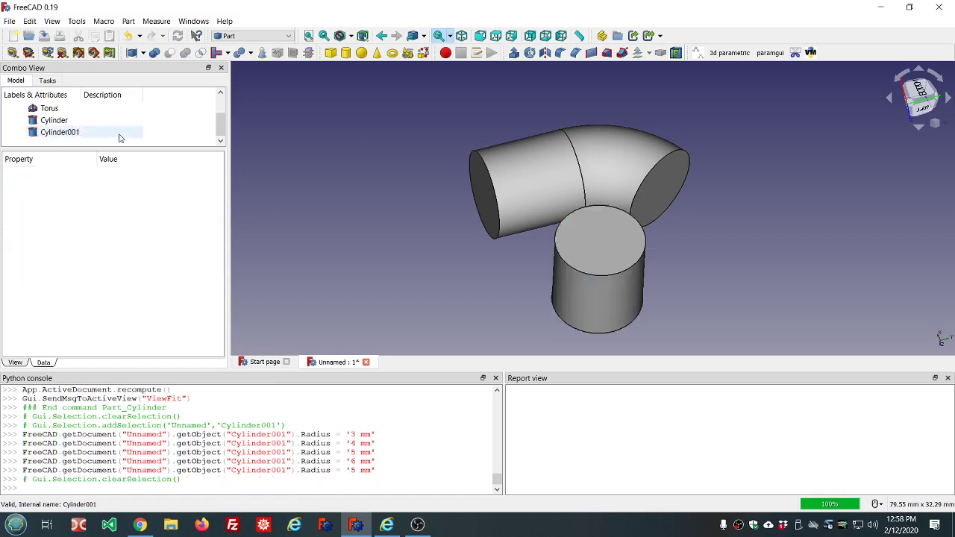
Attach the second cylinder to the circular edge at the torus's open end in Concentric mode.
click(60, 133)
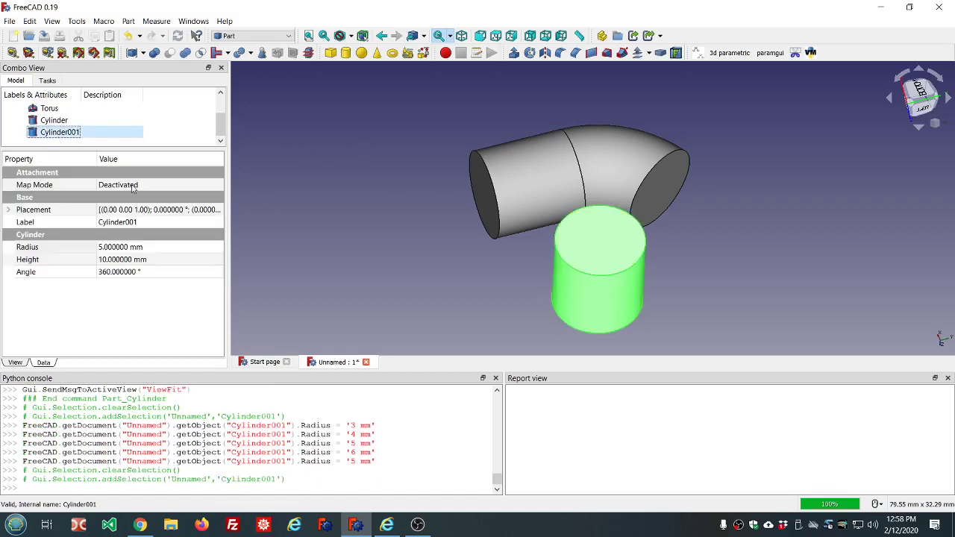
click(141, 188)
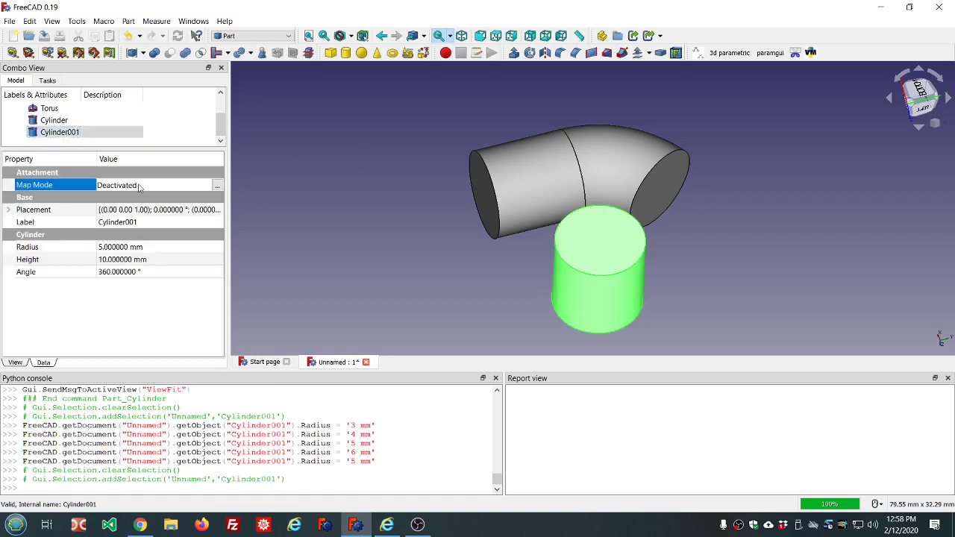
click(216, 187)
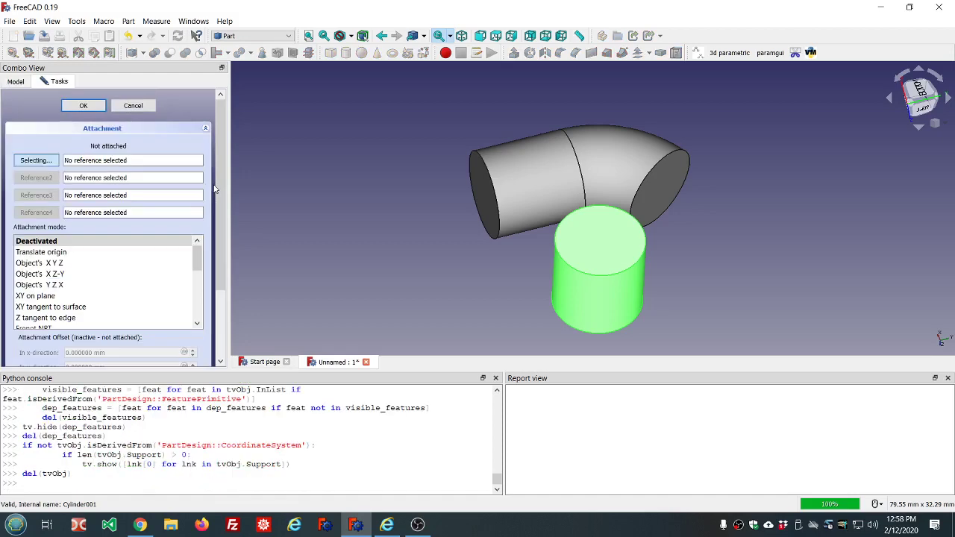
click(646, 182)
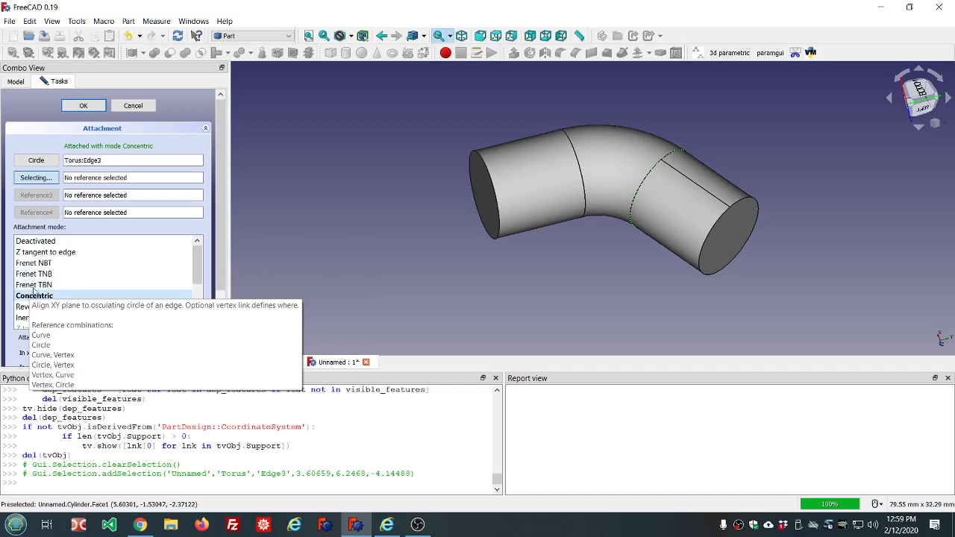
Preview the Frenet TBN, Frenet TNB, Frenet NBT, Revolution Section and Inertial CS attachment modes, returning to Concentric.
click(36, 289)
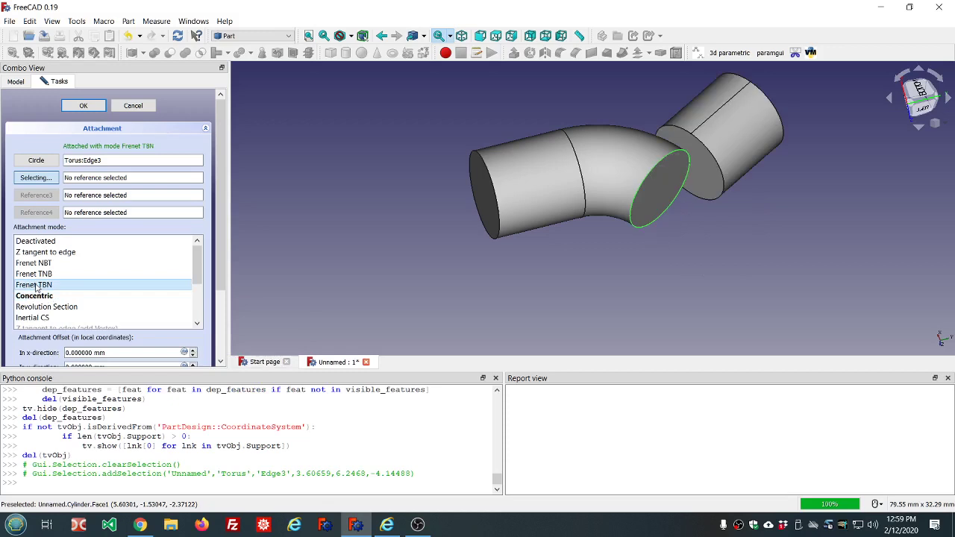
click(37, 274)
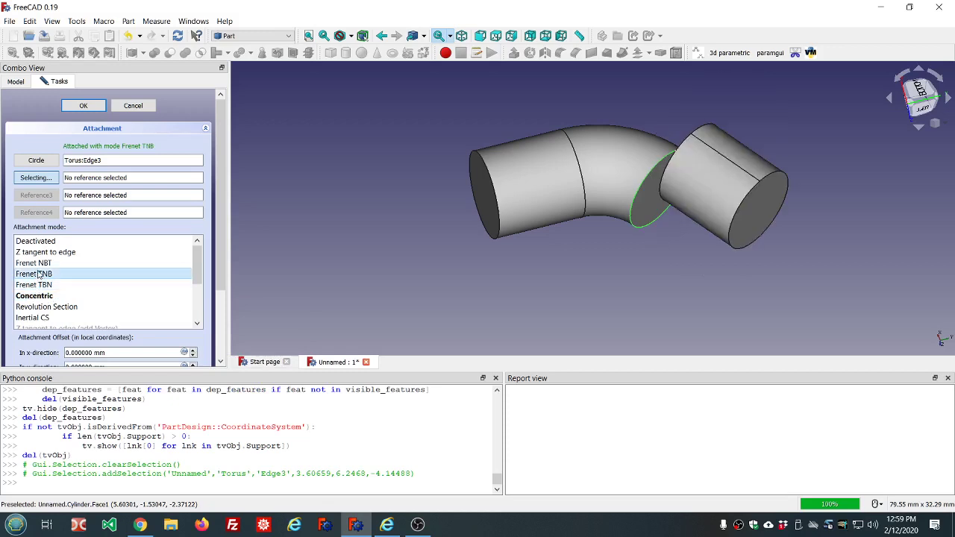
click(41, 263)
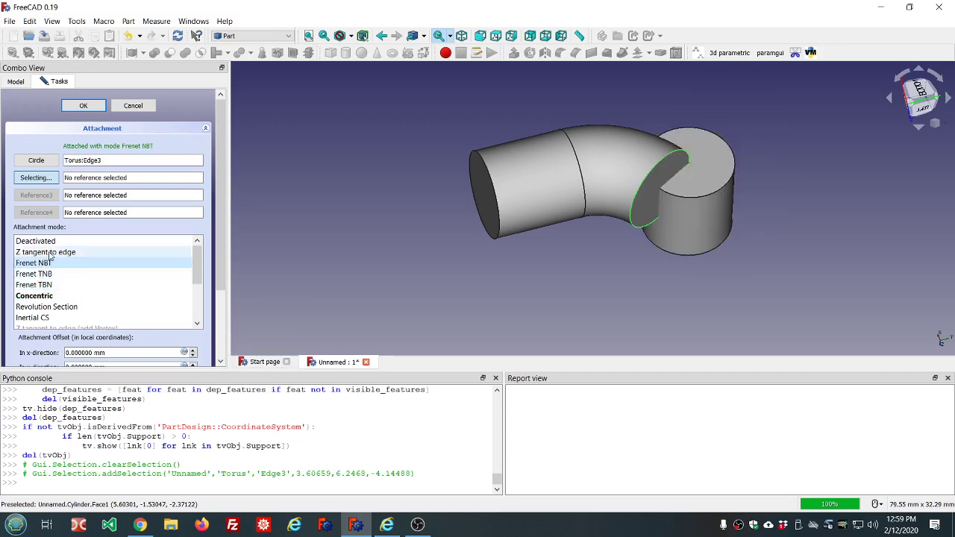
click(45, 307)
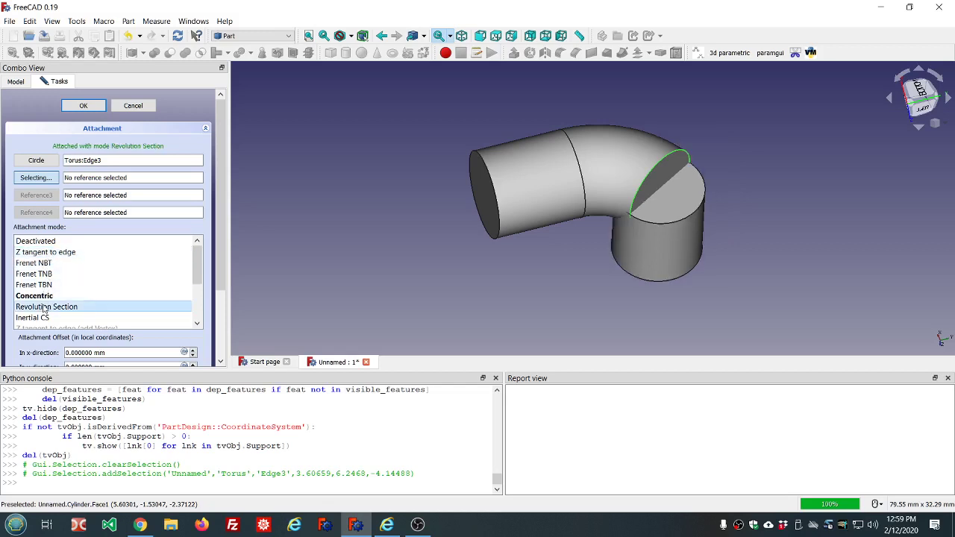
click(41, 318)
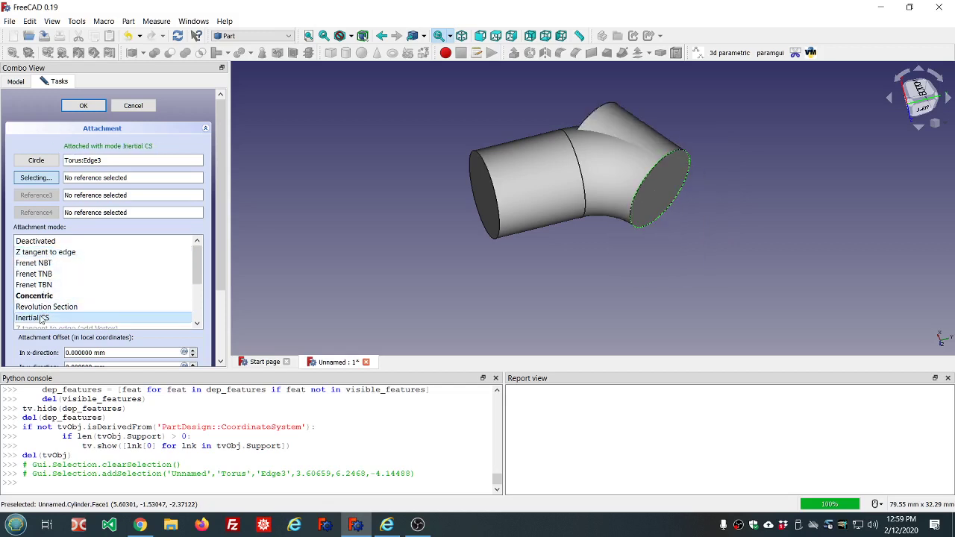
click(37, 295)
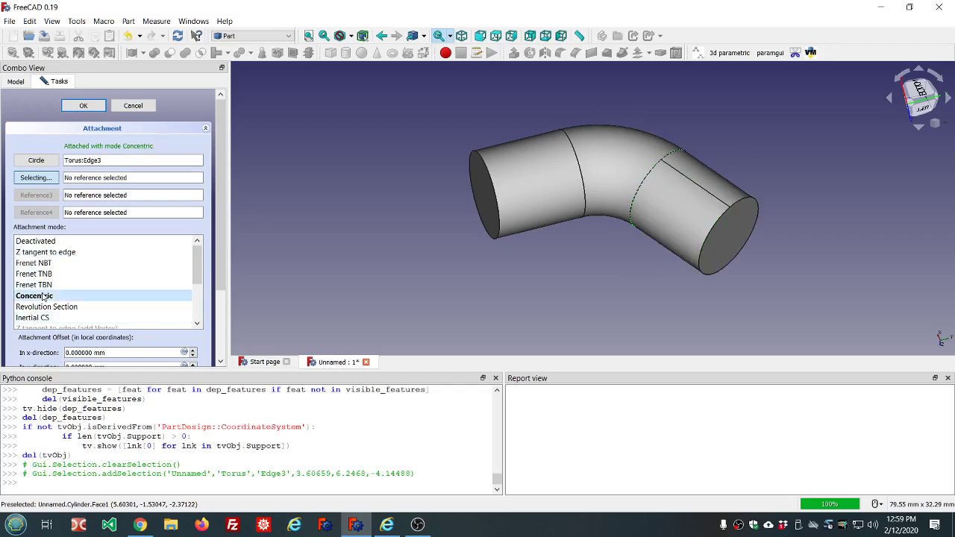
Switch the second cylinder's attachment mode to Frenet NBT.
drag(224, 166, 223, 210)
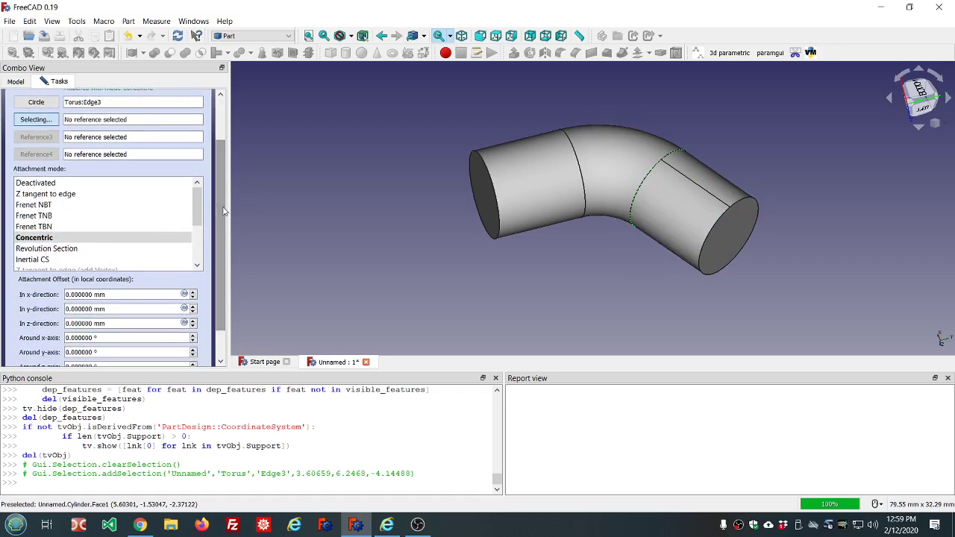
click(39, 206)
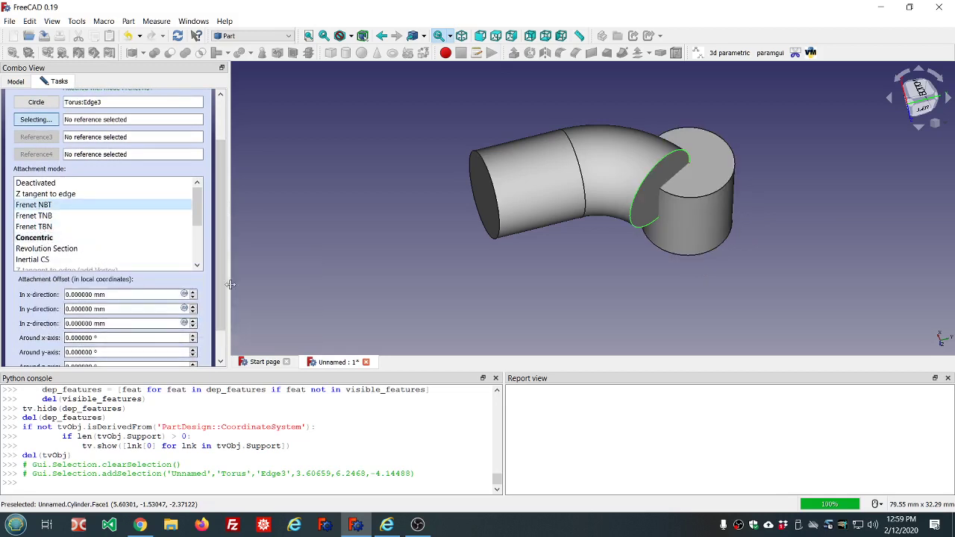
scroll(219, 216, down, 2)
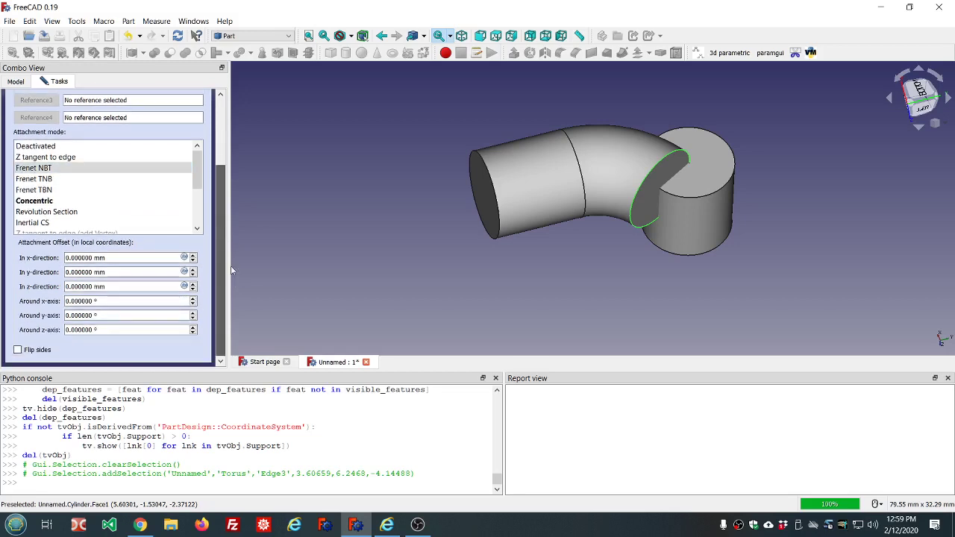
Try rotating the second cylinder around its local y-axis and z-axis, returning both angles to 0°.
click(124, 315)
scroll(125, 315, up, 4)
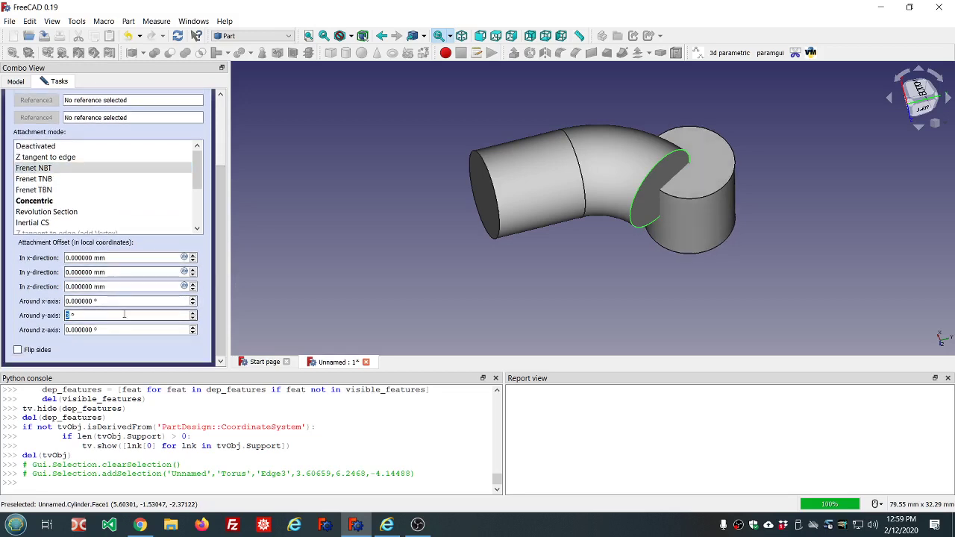
scroll(124, 315, up, 5)
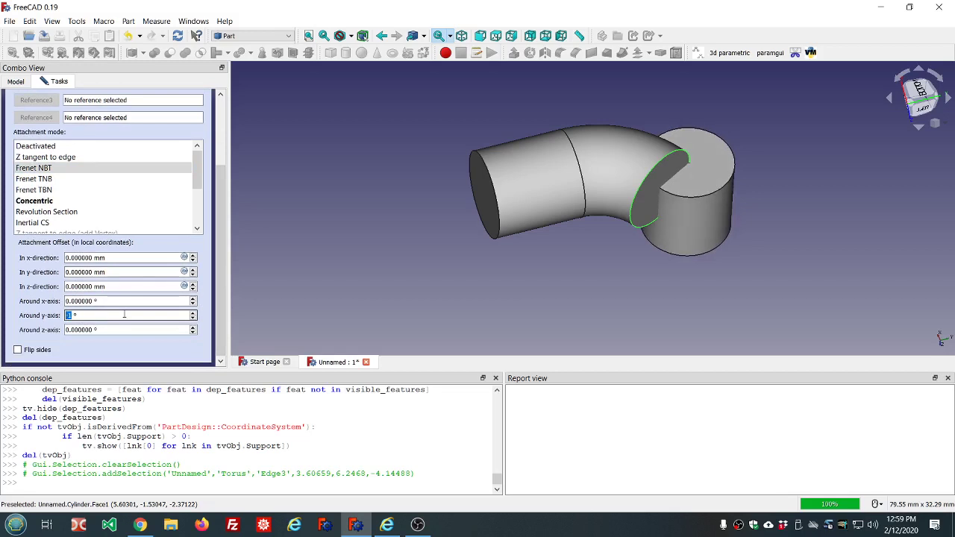
click(120, 329)
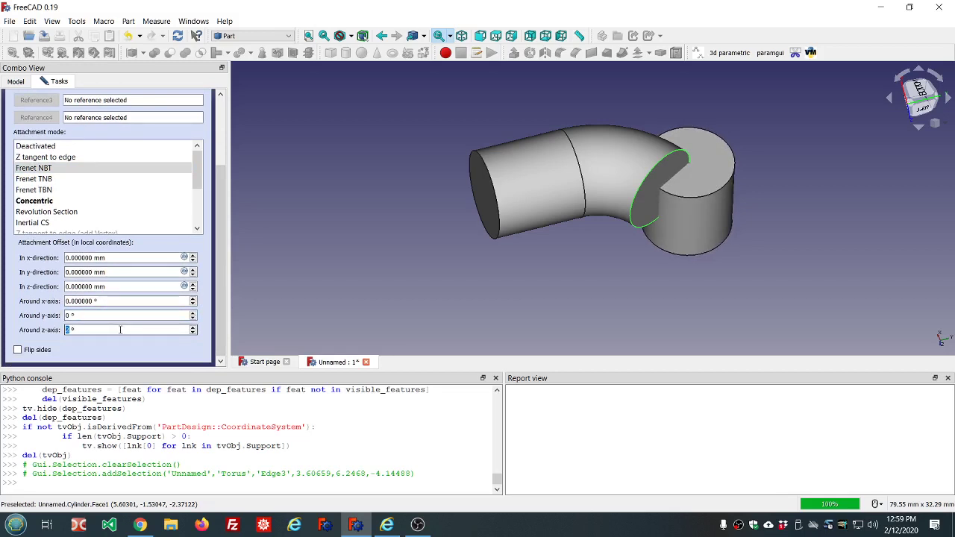
Set the second cylinder's attachment rotation around the x-axis to -90°.
click(121, 301)
scroll(121, 300, up, 10)
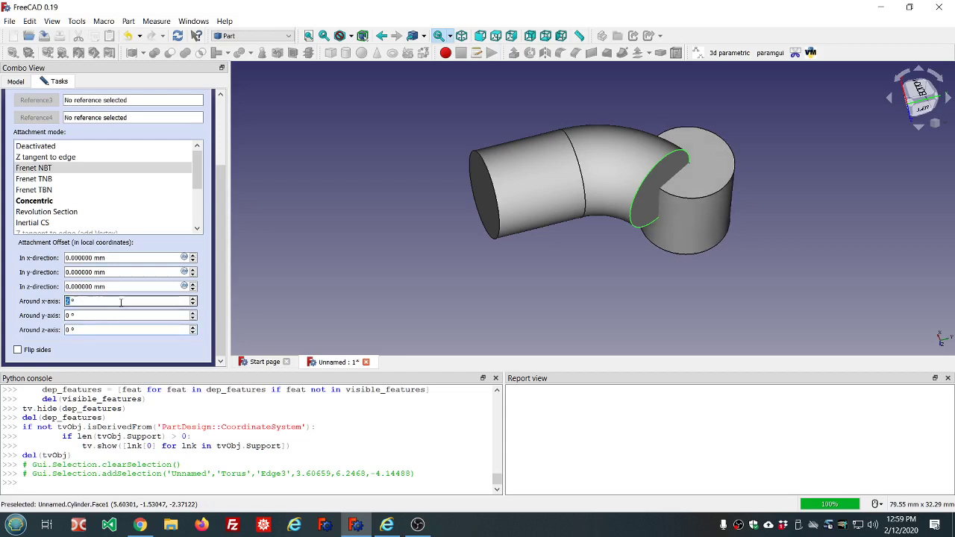
scroll(120, 303, down, 20)
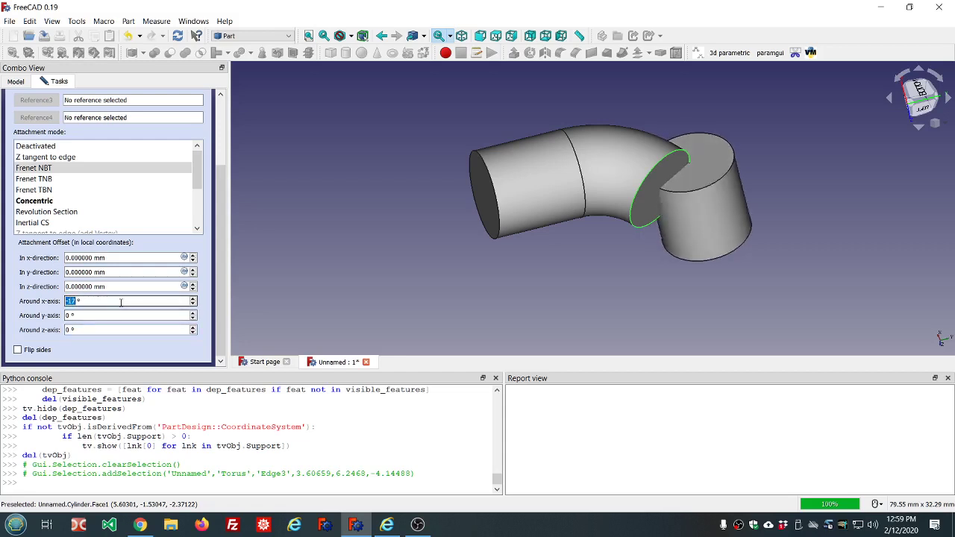
scroll(121, 302, down, 20)
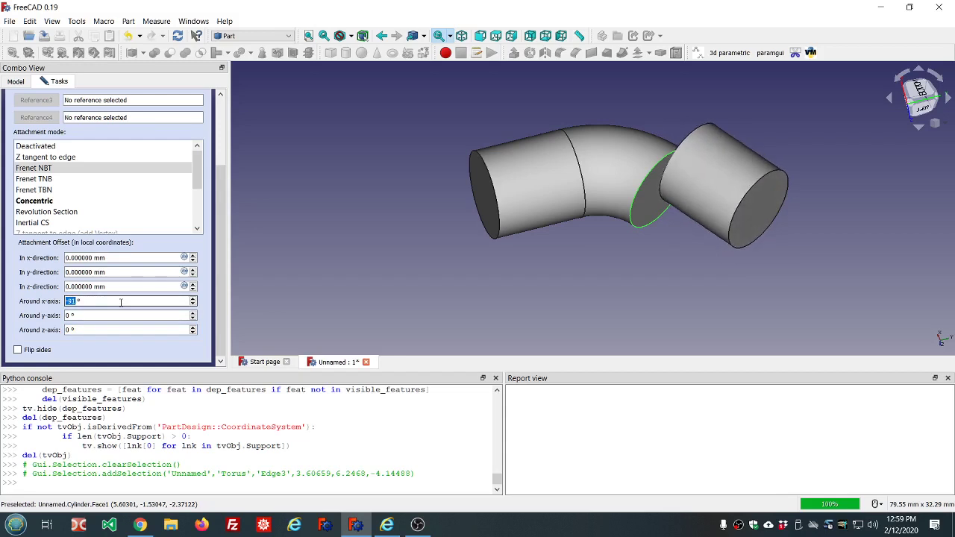
scroll(121, 303, up, 1)
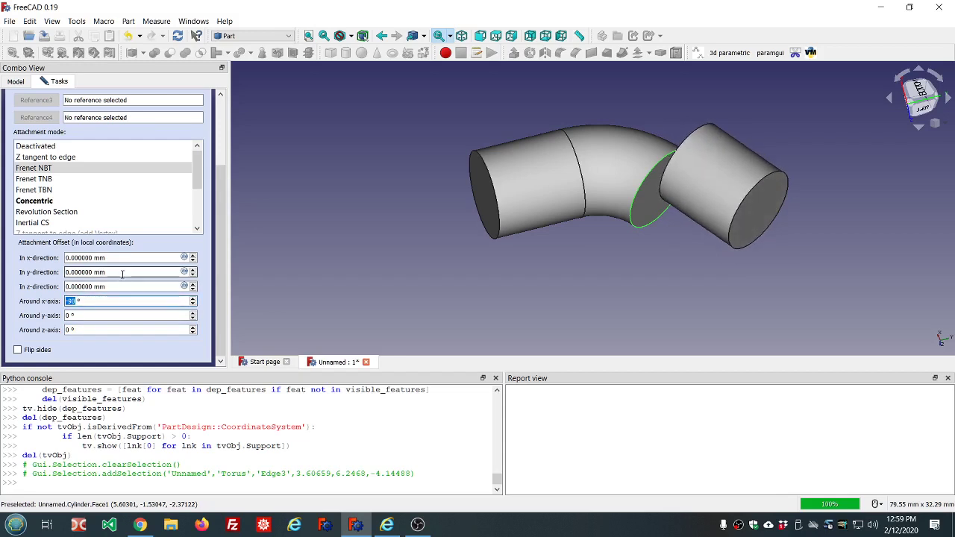
Set the second cylinder's attachment offset to -5 mm in the x-direction, keeping the y-direction at 0 mm.
scroll(123, 274, up, 1)
scroll(123, 274, down, 1)
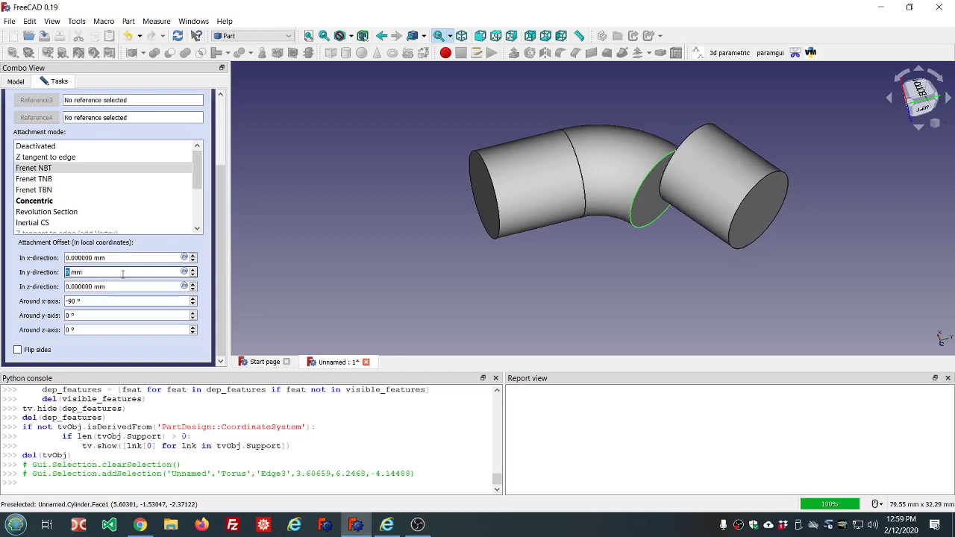
scroll(121, 257, up, 4)
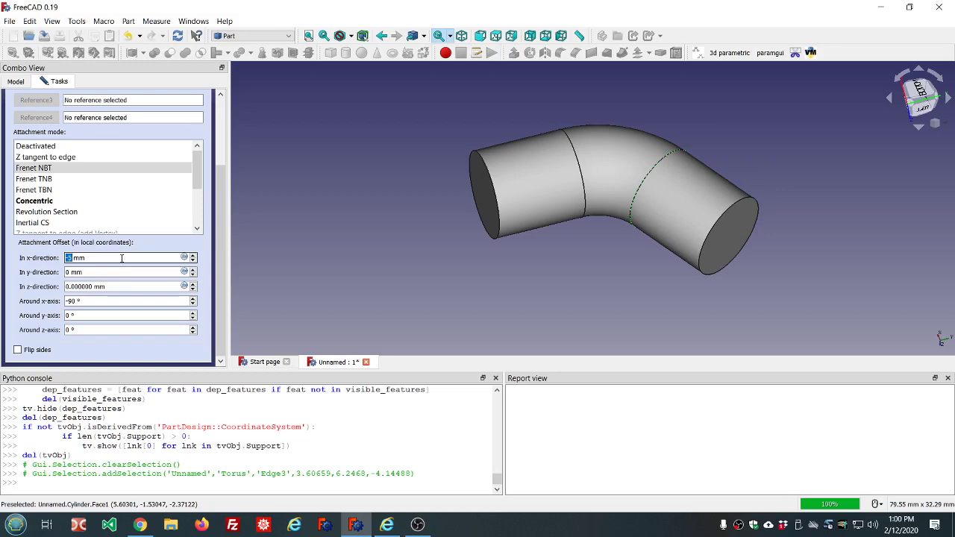
Reset the second cylinder's attachment rotation around the x-axis to 0° and its x-direction offset to 0 mm.
click(119, 301)
scroll(120, 301, up, 5)
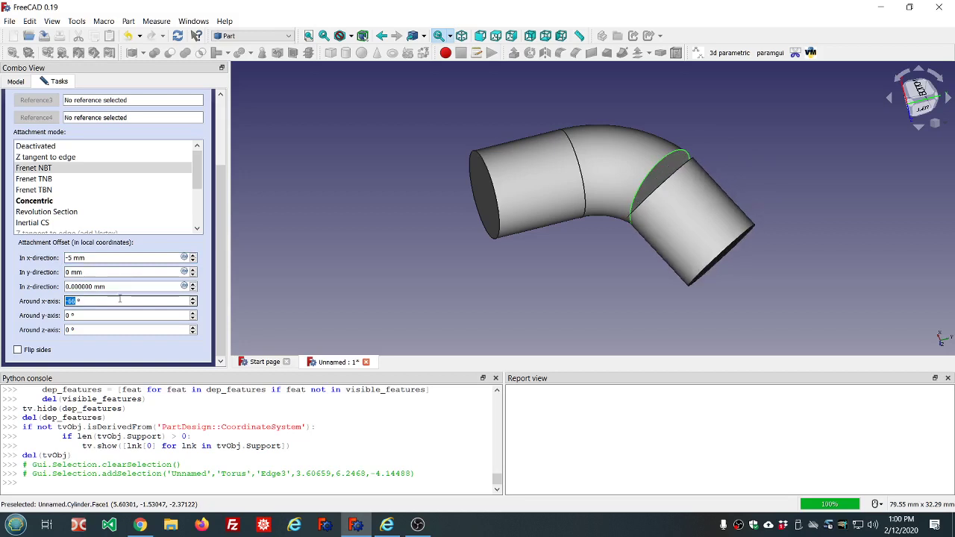
text(0)
click(73, 257)
text(0)
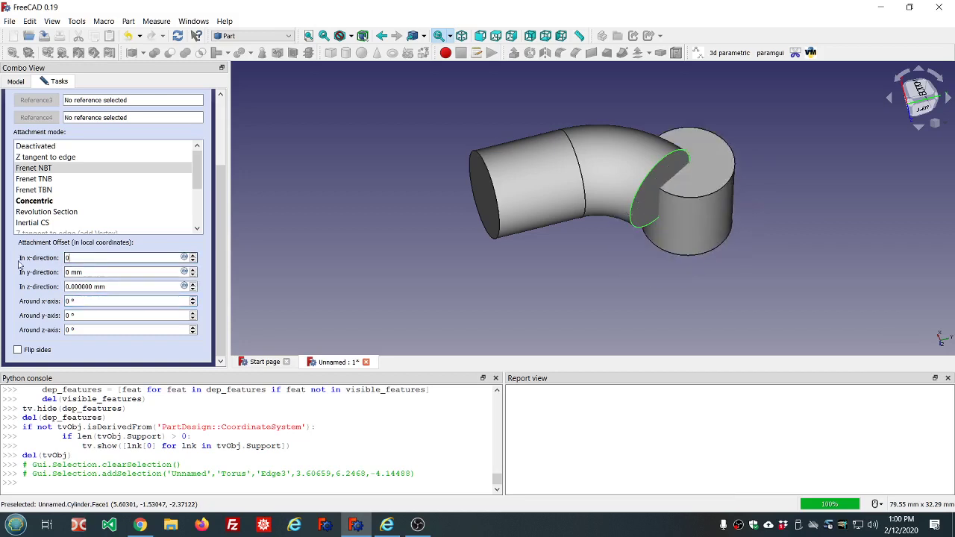
Switch the second cylinder's attachment mode to Concentric, apply the attachment and recompute the document.
click(47, 202)
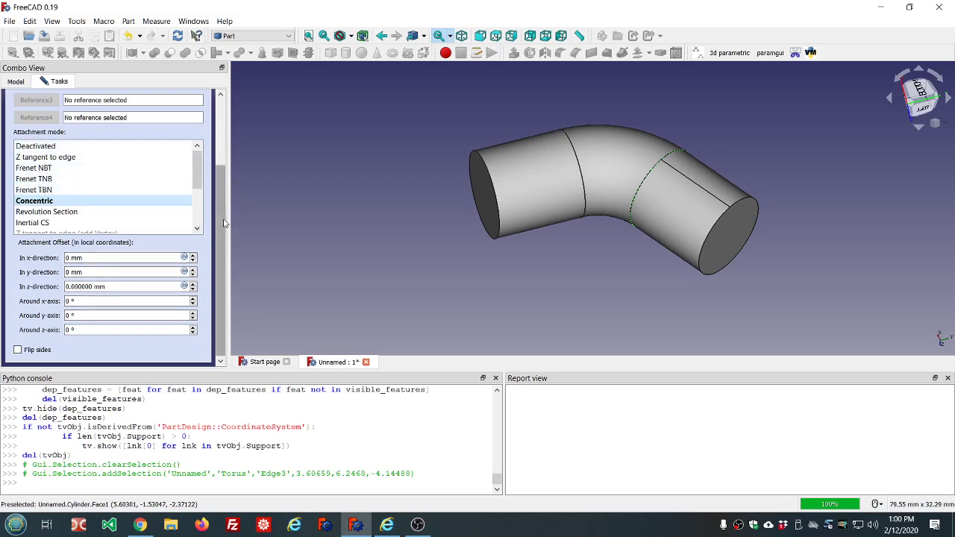
drag(223, 223, 223, 147)
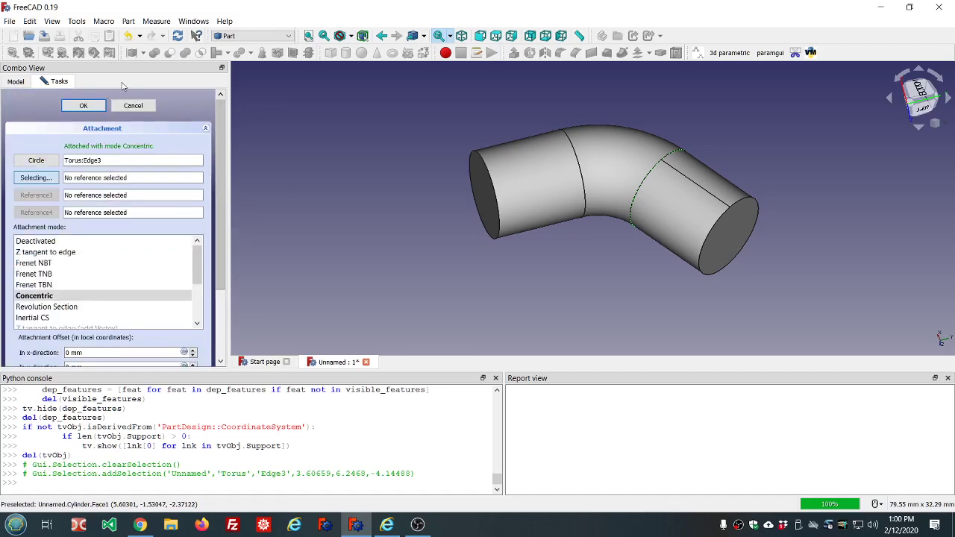
click(83, 105)
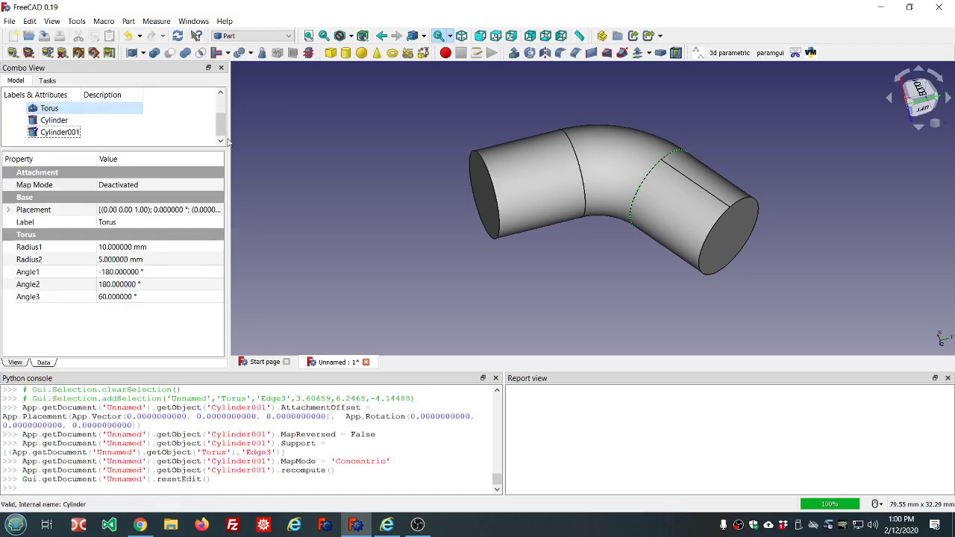
click(351, 131)
key(ctrl+r)
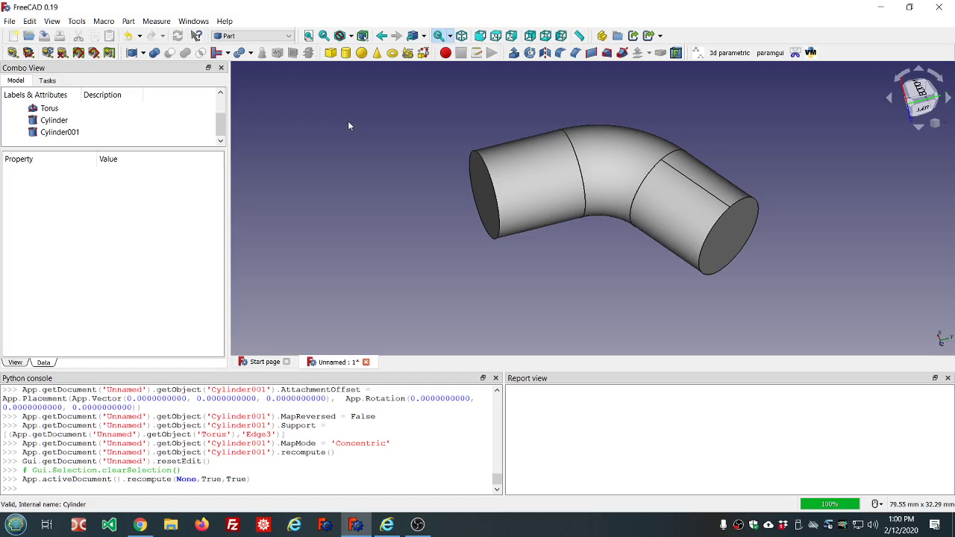
Set the torus's Angle3 to 90° and inspect how the attached cylinders follow the bend.
click(51, 109)
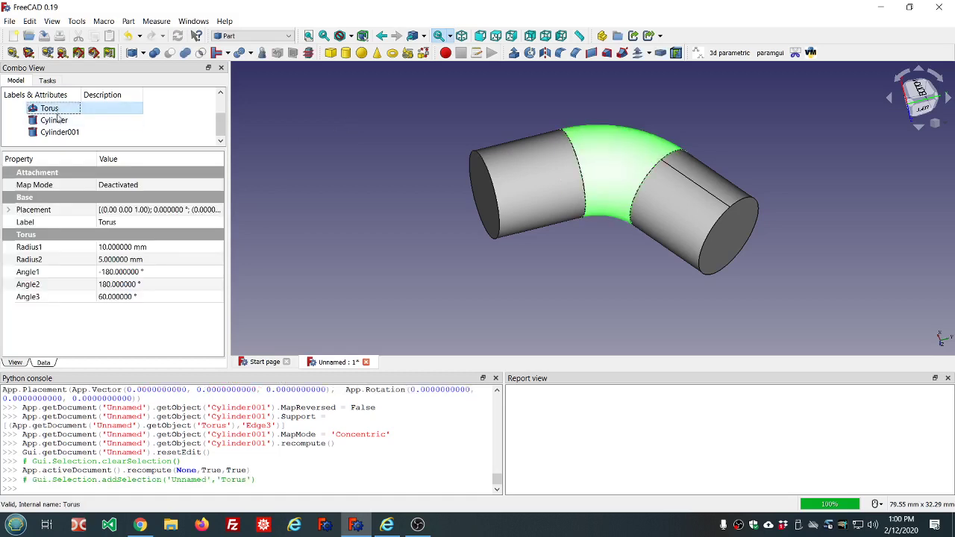
click(153, 296)
scroll(155, 296, up, 3)
scroll(155, 296, up, 20)
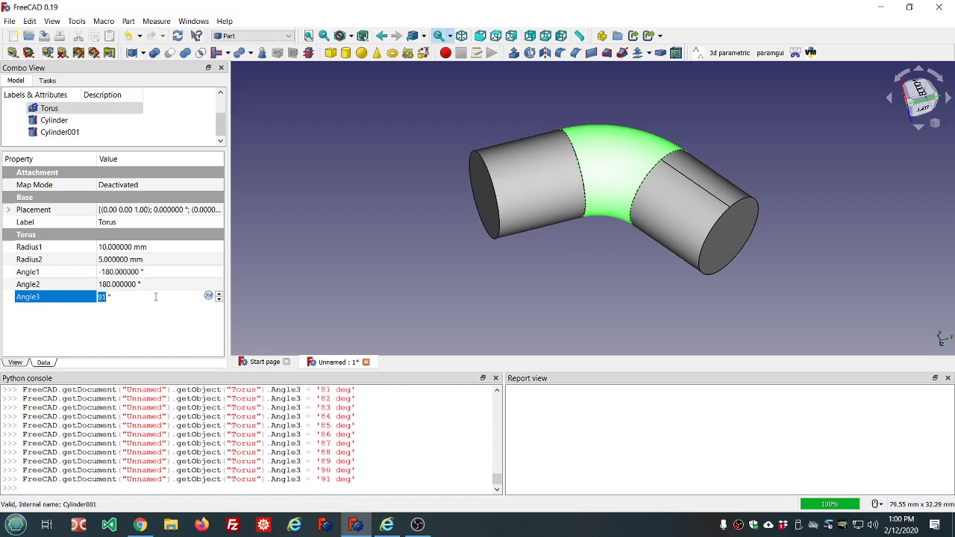
key(Return)
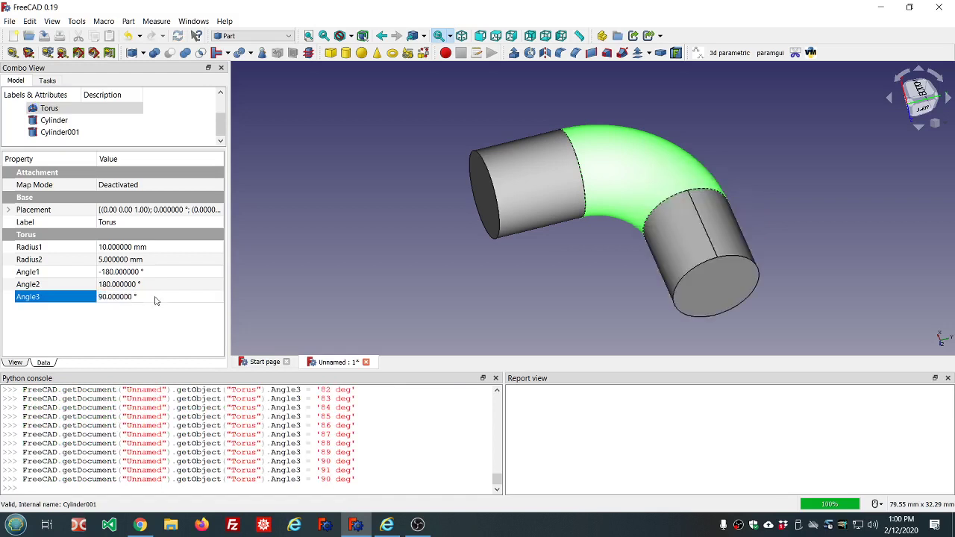
click(505, 281)
middle_drag(631, 291, 544, 145)
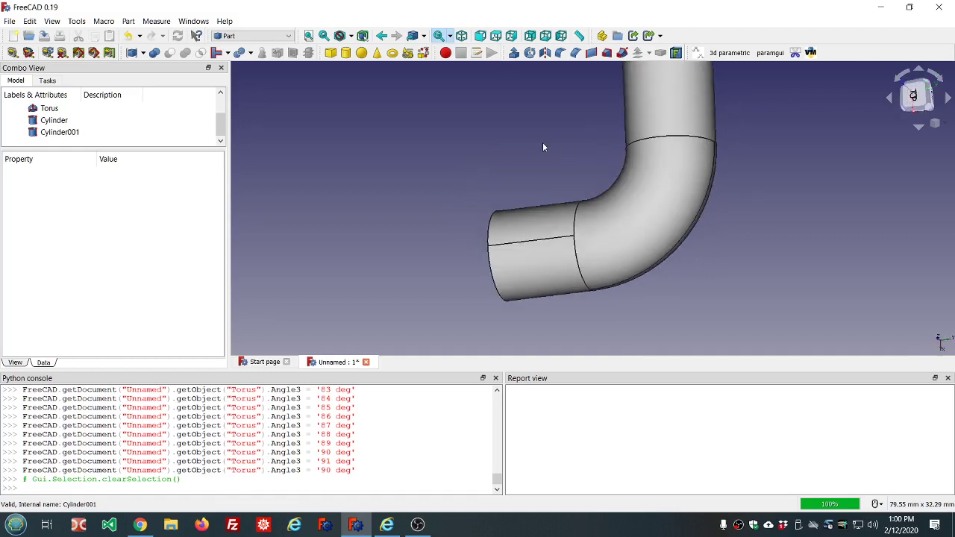
Set the torus's Angle3 to 120° and inspect the whole pipe bend.
click(66, 133)
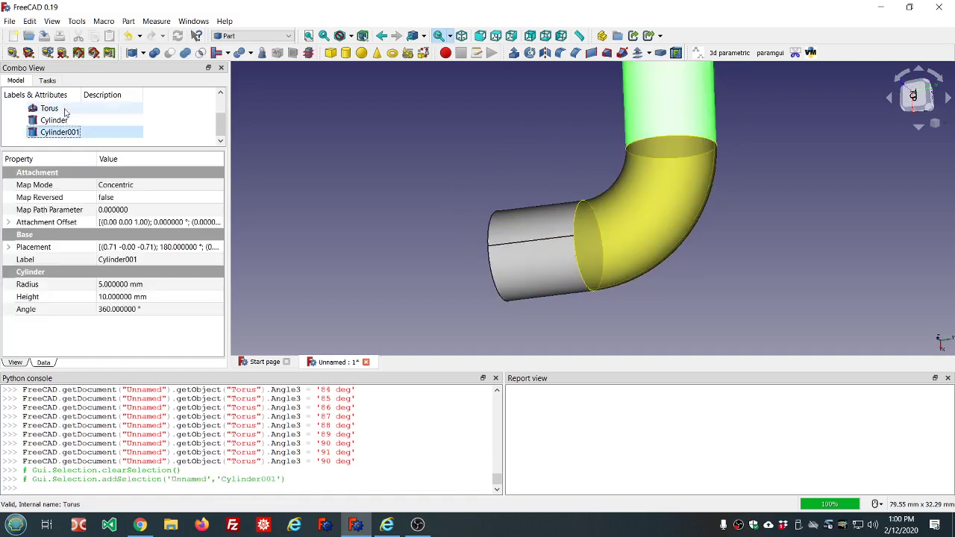
click(50, 108)
click(157, 298)
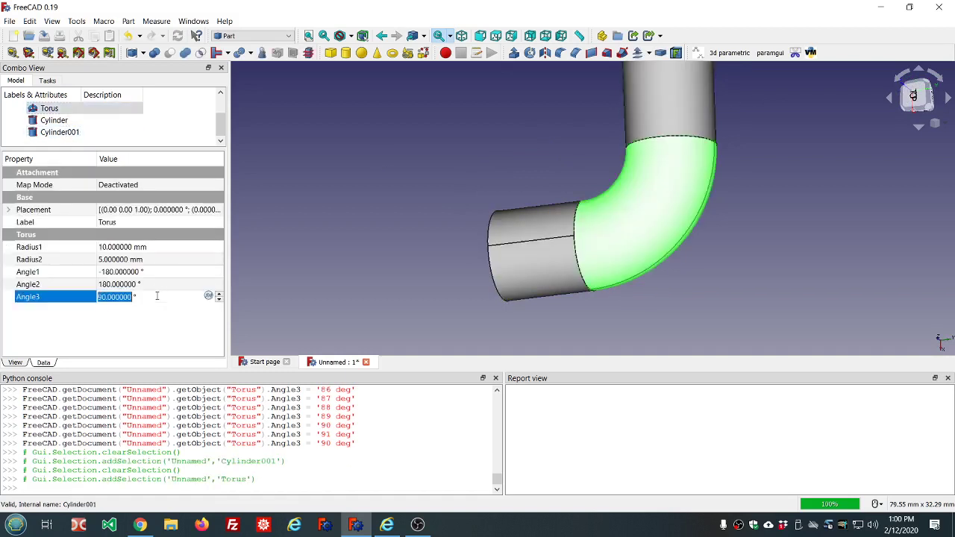
scroll(156, 296, up, 15)
scroll(157, 296, up, 12)
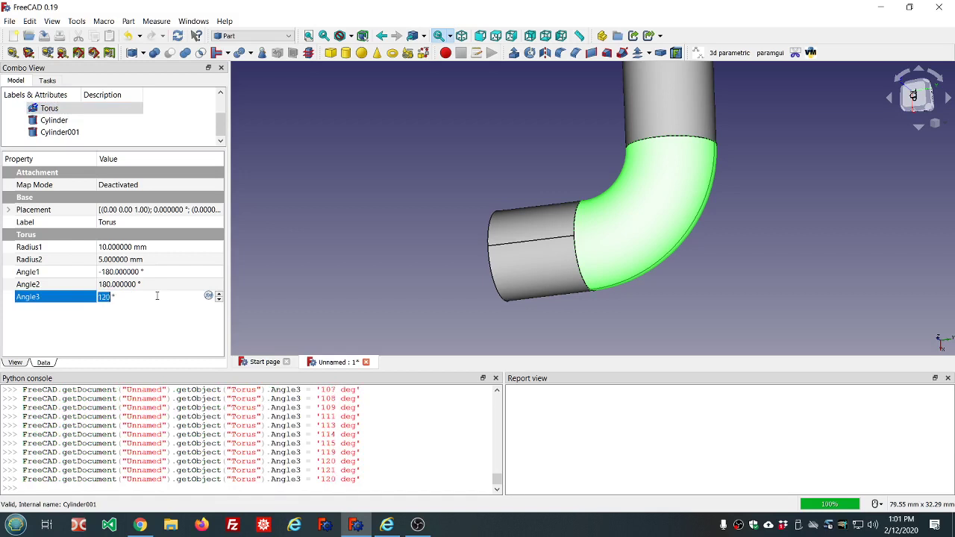
key(Return)
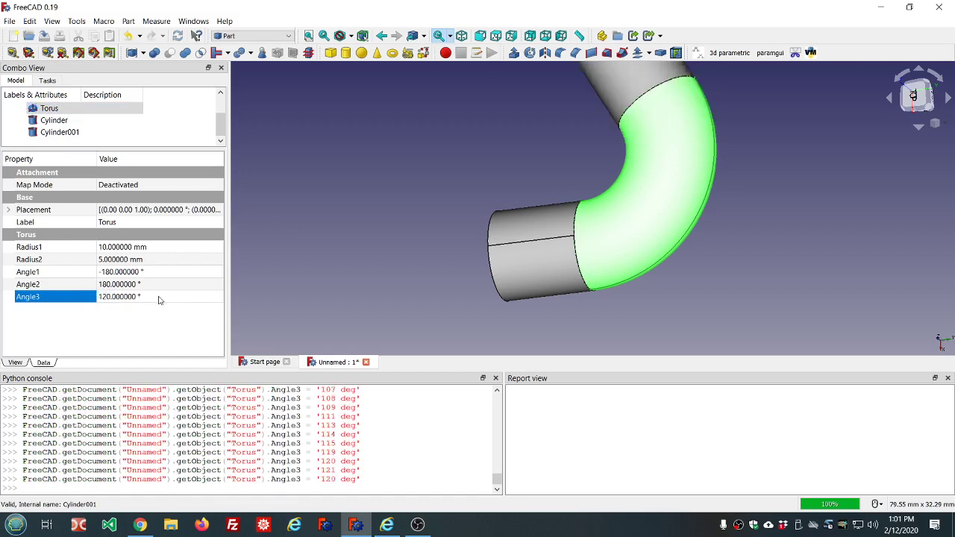
scroll(432, 262, down, 3)
click(584, 224)
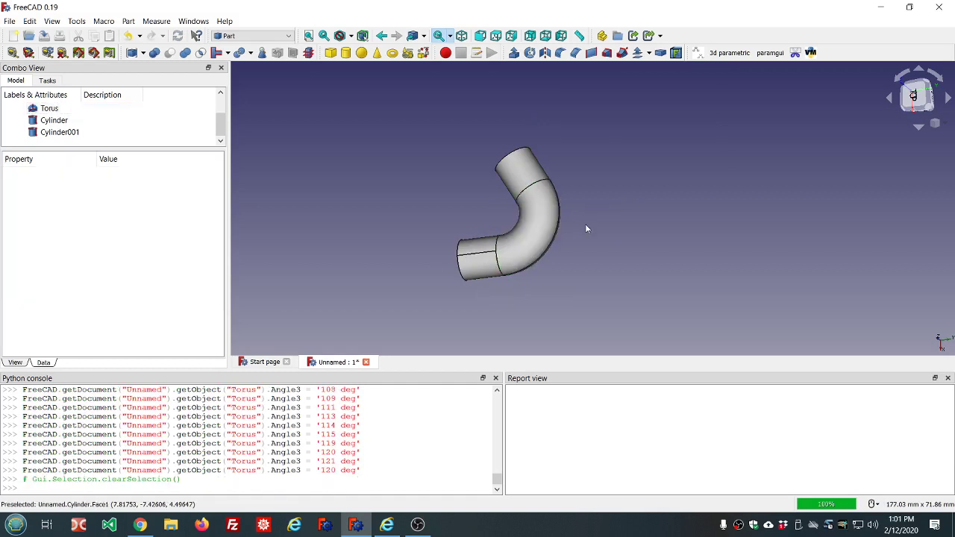
middle_drag(585, 224, 615, 235)
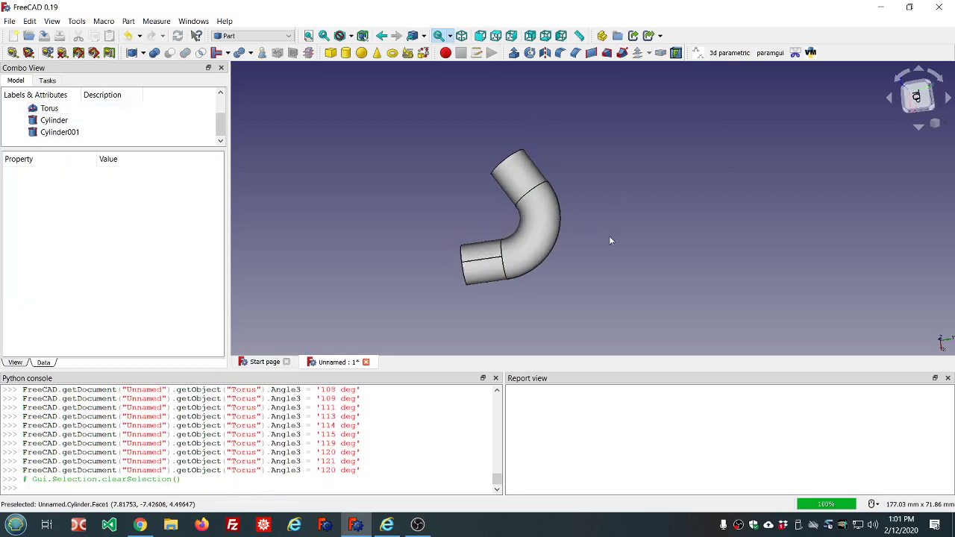
scroll(569, 253, up, 2)
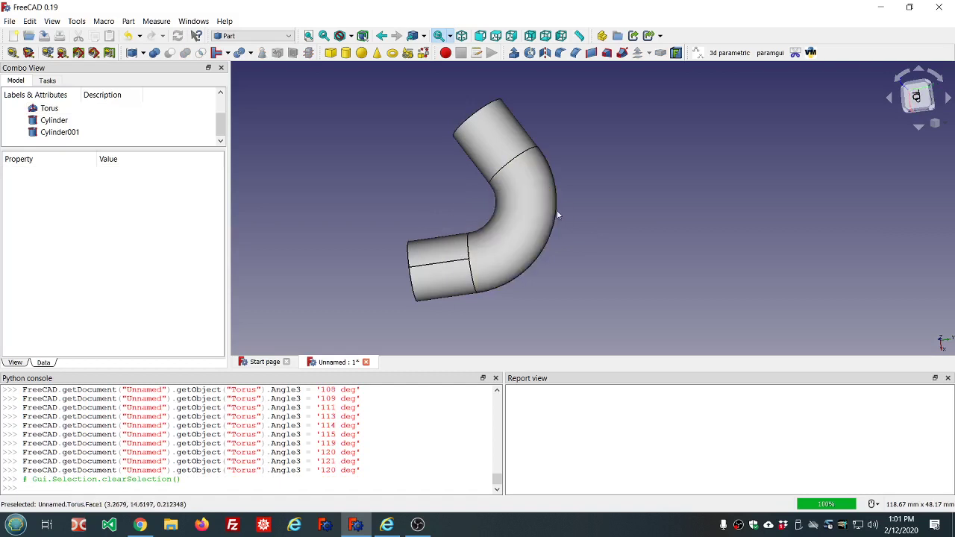
Create a third cylinder and set its radius to 4 mm.
click(346, 53)
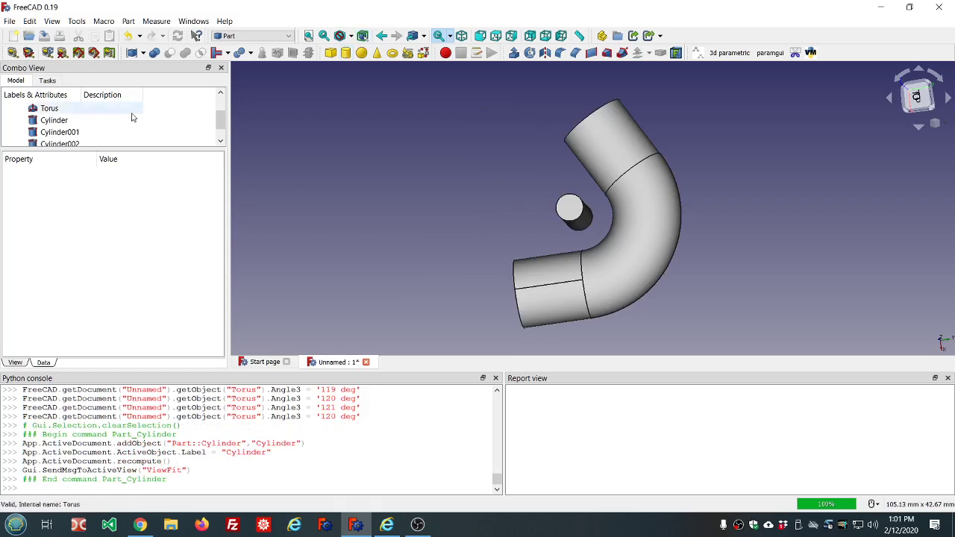
scroll(132, 118, down, 1)
click(60, 132)
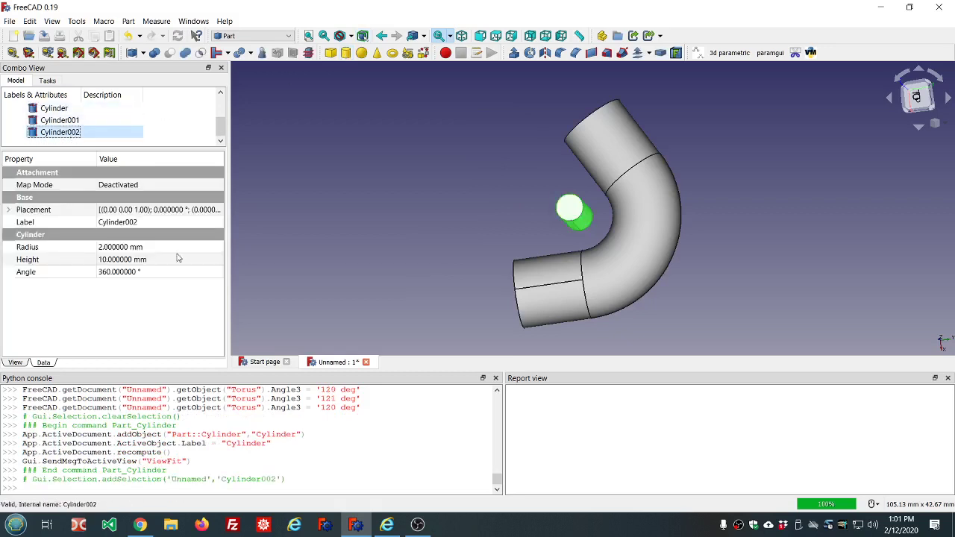
click(177, 247)
scroll(176, 248, up, 3)
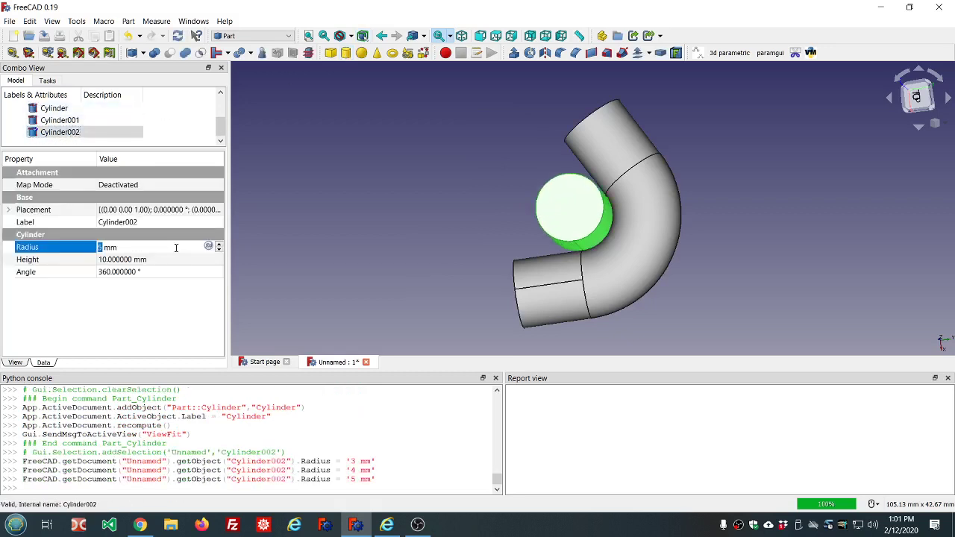
scroll(176, 248, down, 1)
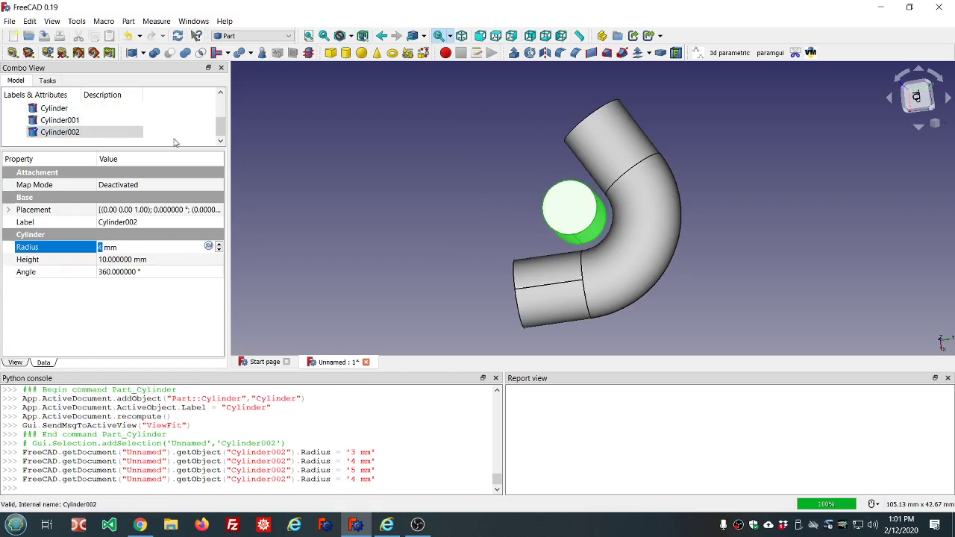
Set the third cylinder's height to 33 mm.
click(133, 259)
scroll(149, 261, up, 20)
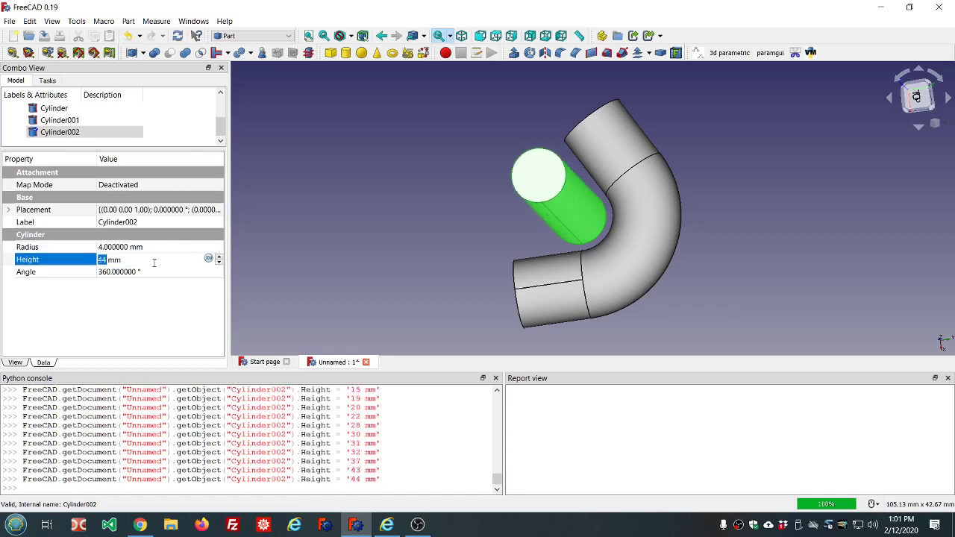
scroll(154, 263, up, 4)
scroll(154, 262, down, 10)
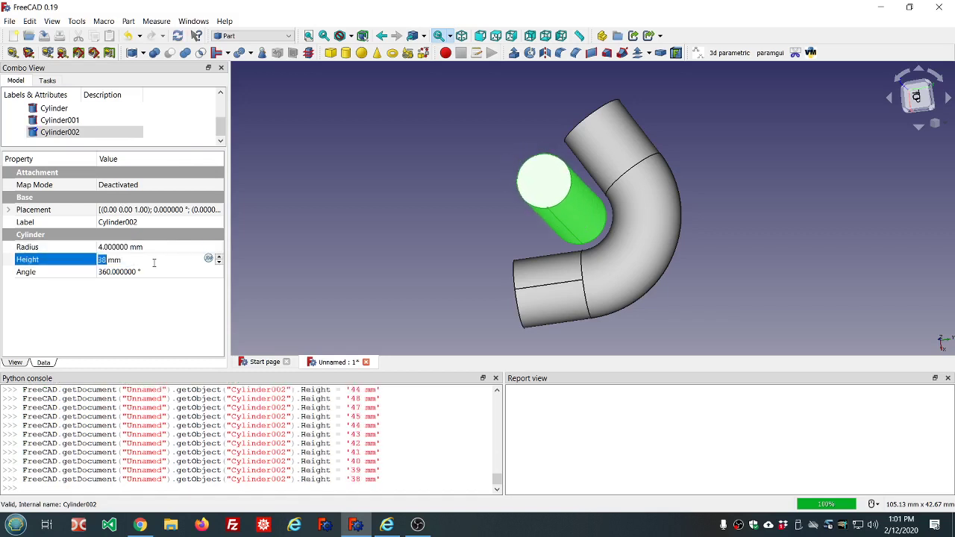
scroll(154, 262, down, 5)
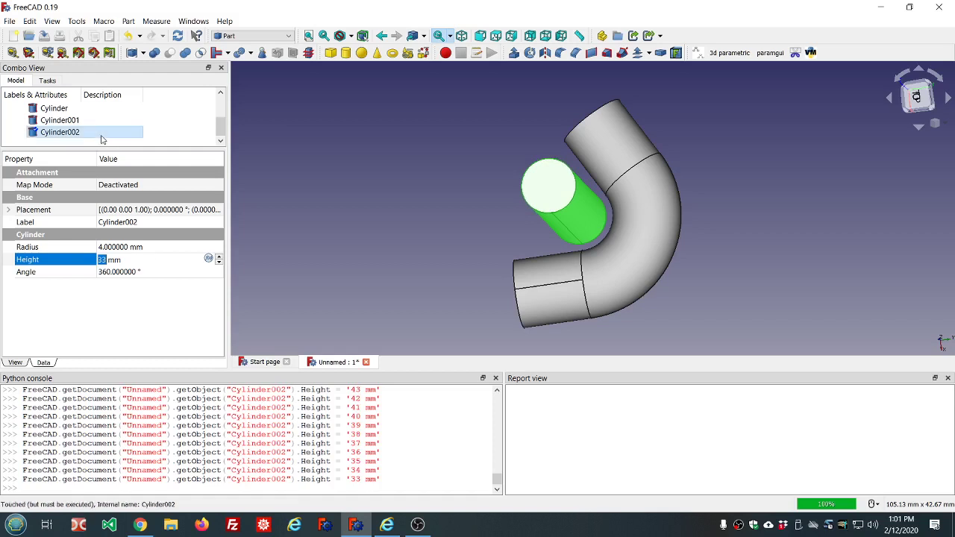
click(396, 180)
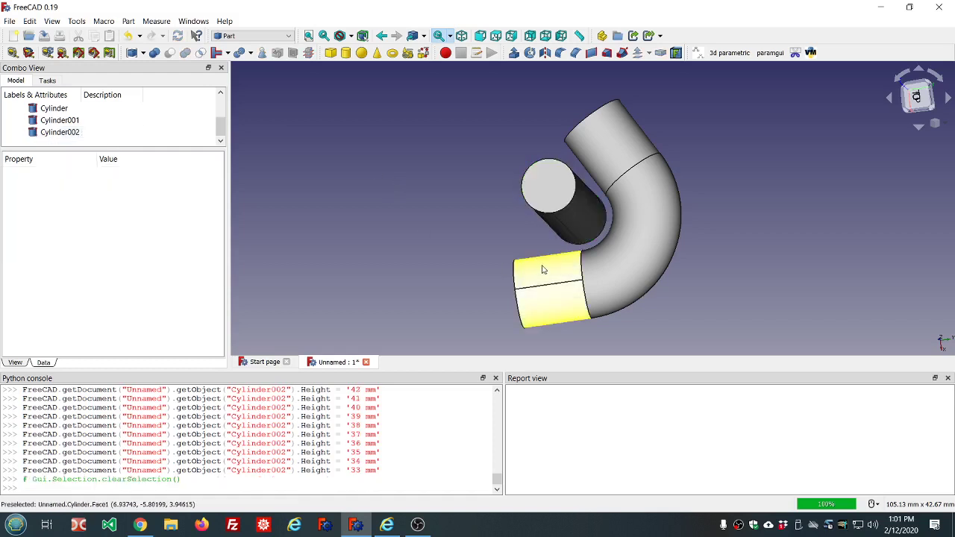
Attach the third cylinder to the torus's outer face using the Inertial CS attachment mode.
mouse_move(708, 279)
middle_down()
mouse_move(597, 235)
mouse_move(694, 278)
mouse_move(601, 249)
mouse_move(699, 282)
middle_up()
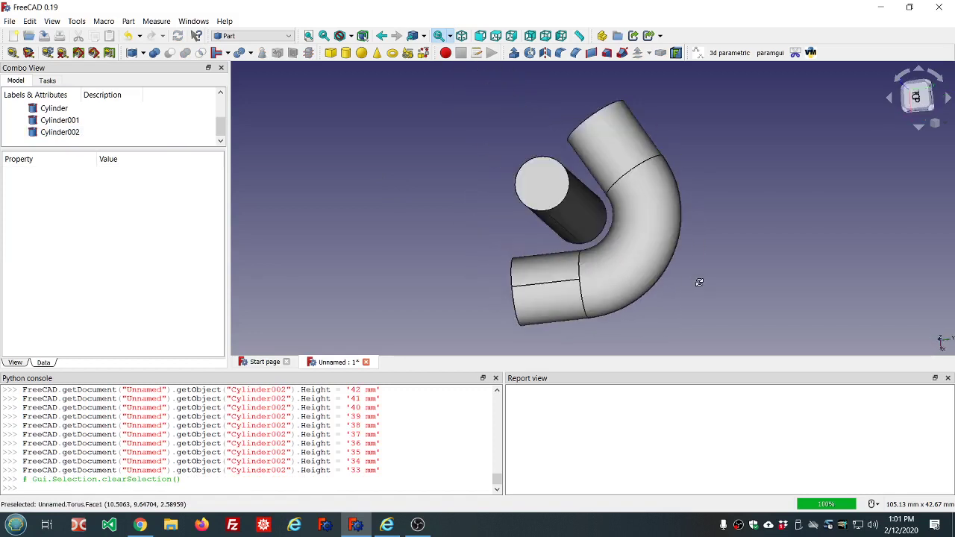
click(627, 240)
click(414, 172)
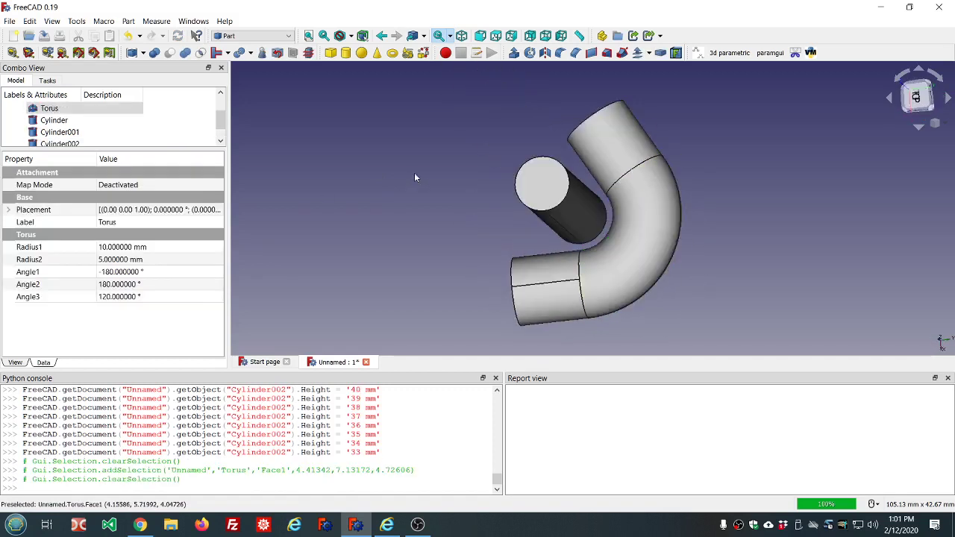
scroll(84, 132, down, 1)
click(81, 132)
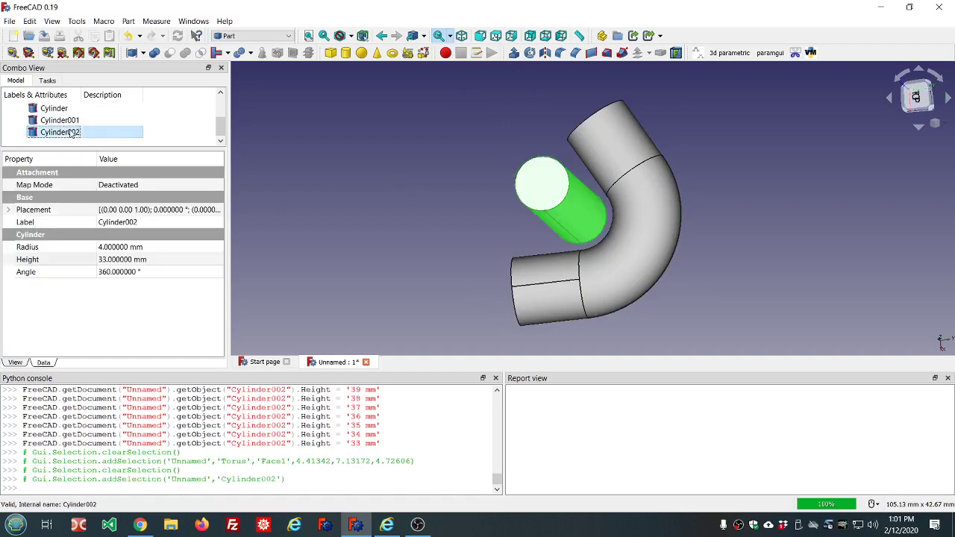
click(147, 186)
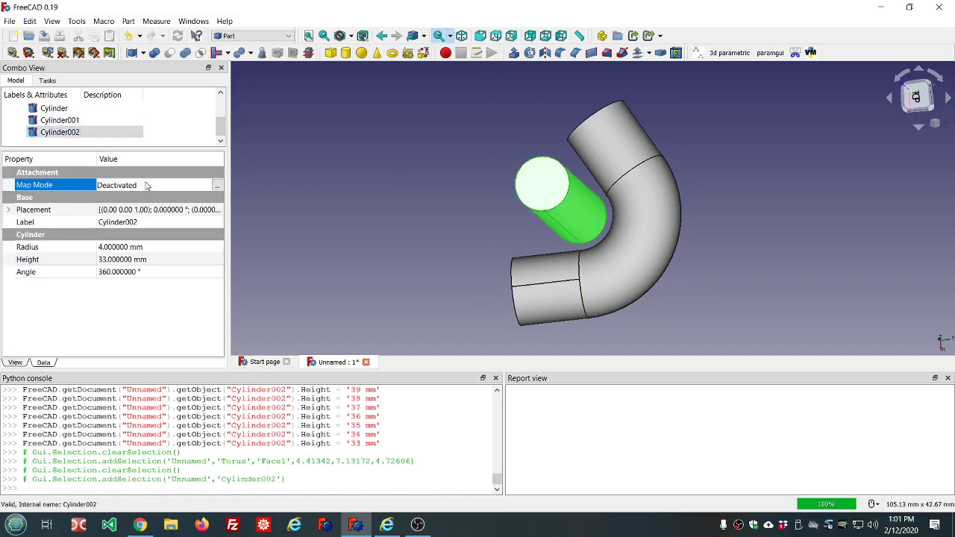
click(217, 185)
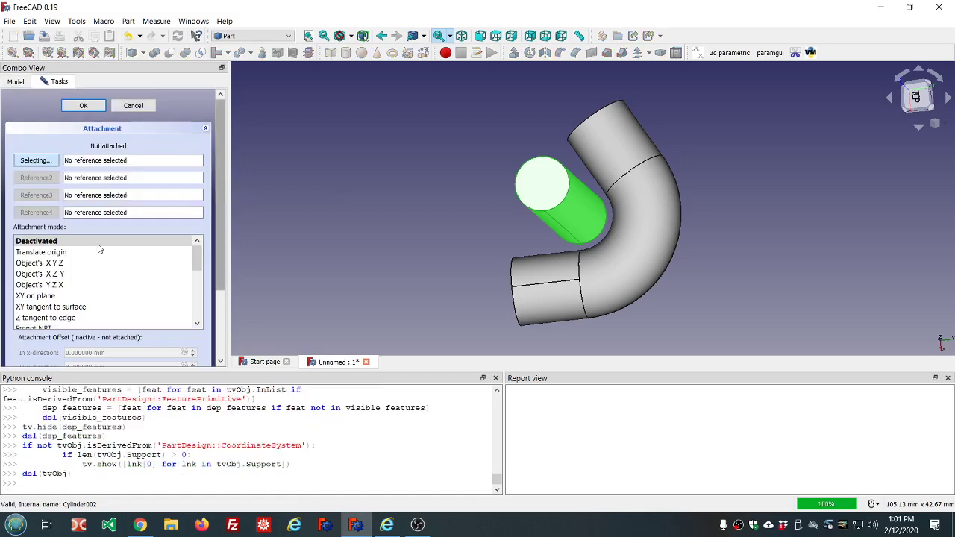
click(655, 270)
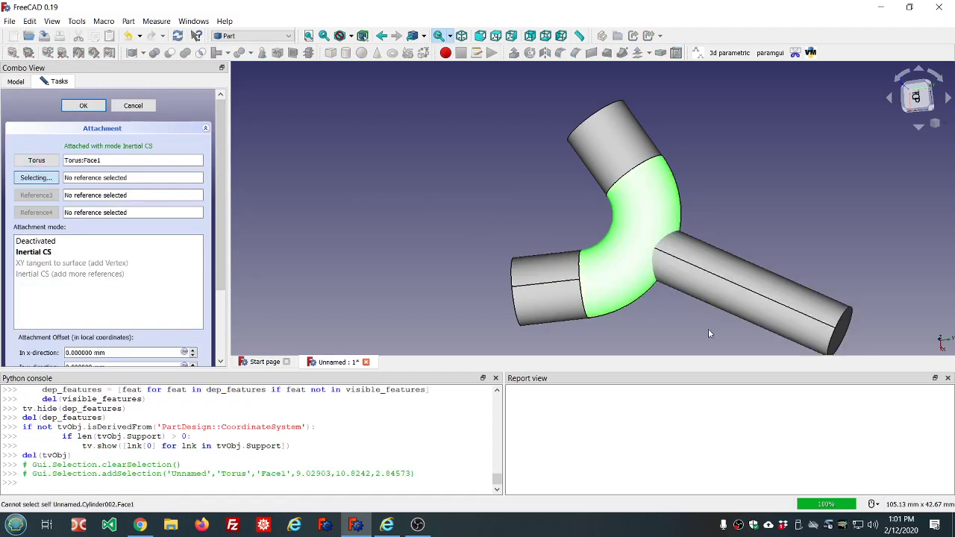
middle_drag(709, 334, 496, 214)
scroll(496, 214, down, 2)
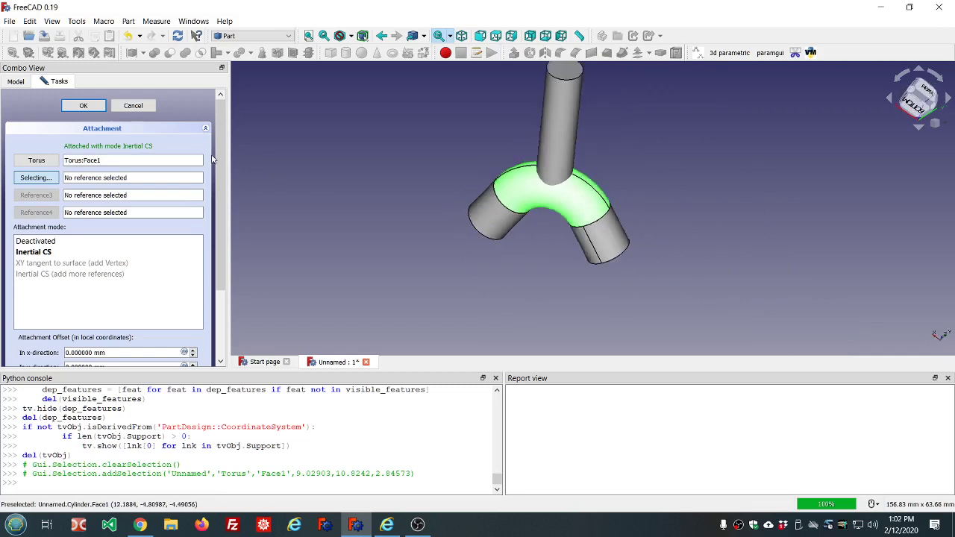
click(53, 257)
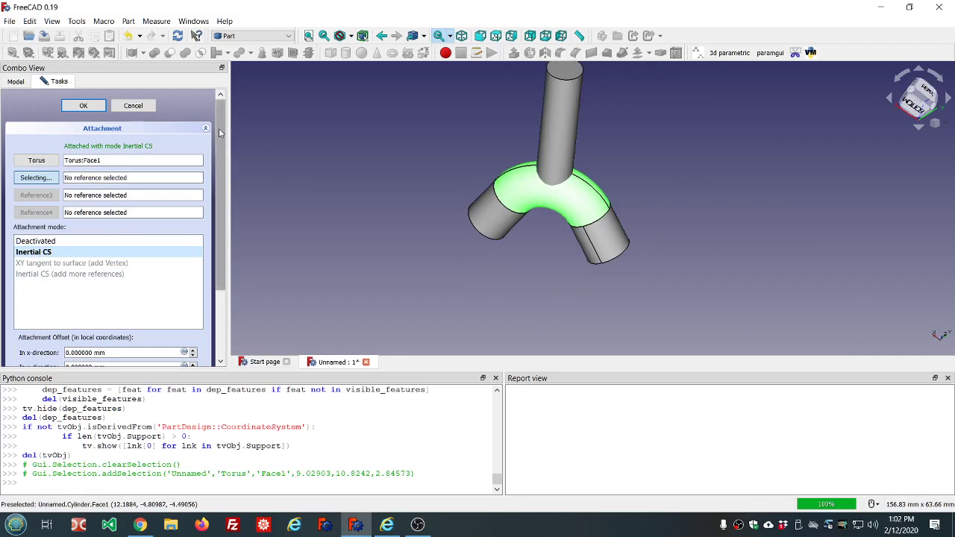
Rotate the third cylinder's attachment offset 90° around the y-axis and inspect its new orientation on the bend.
drag(221, 133, 219, 211)
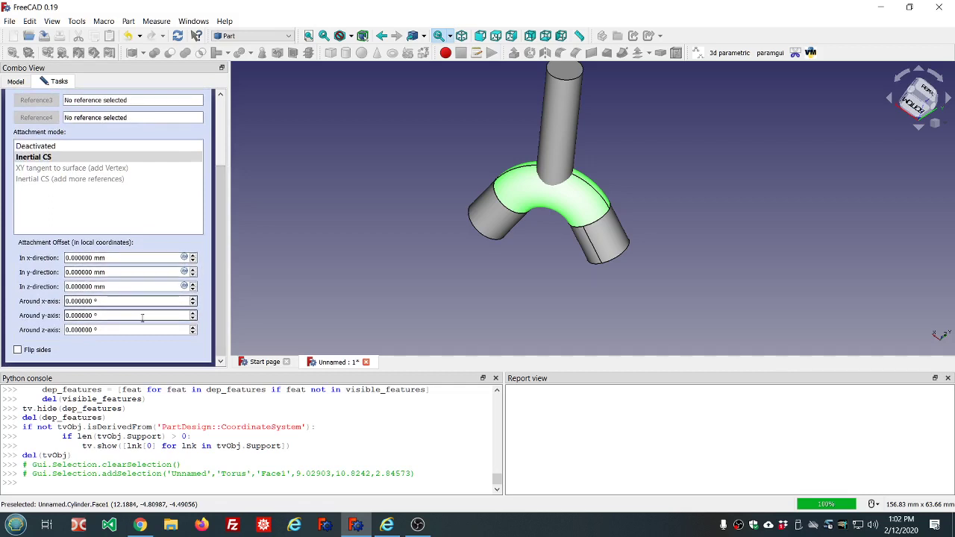
scroll(142, 318, up, 14)
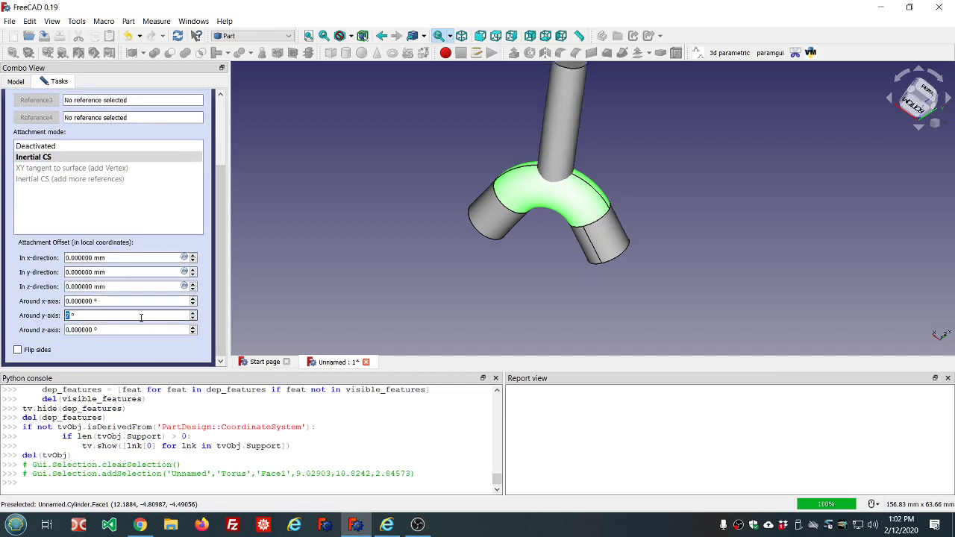
scroll(141, 318, down, 11)
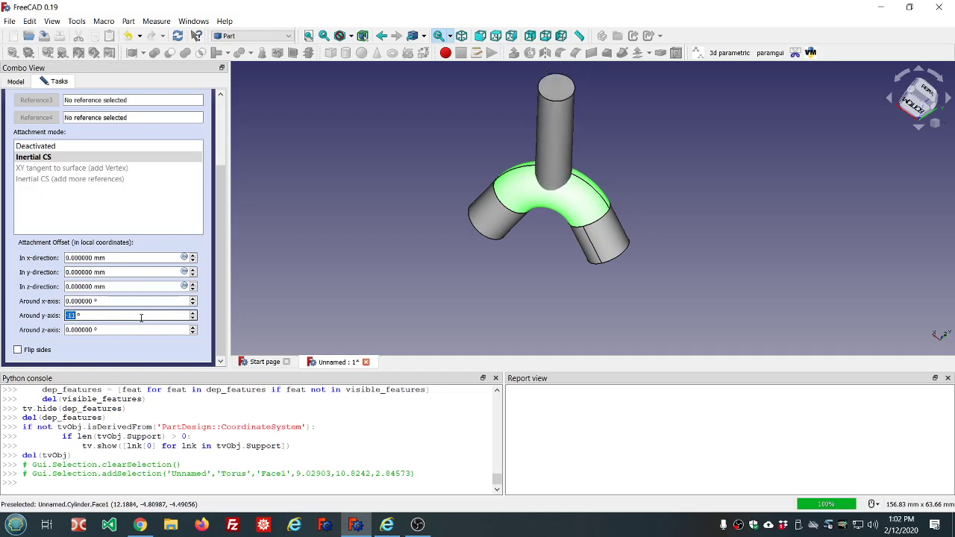
text(90)
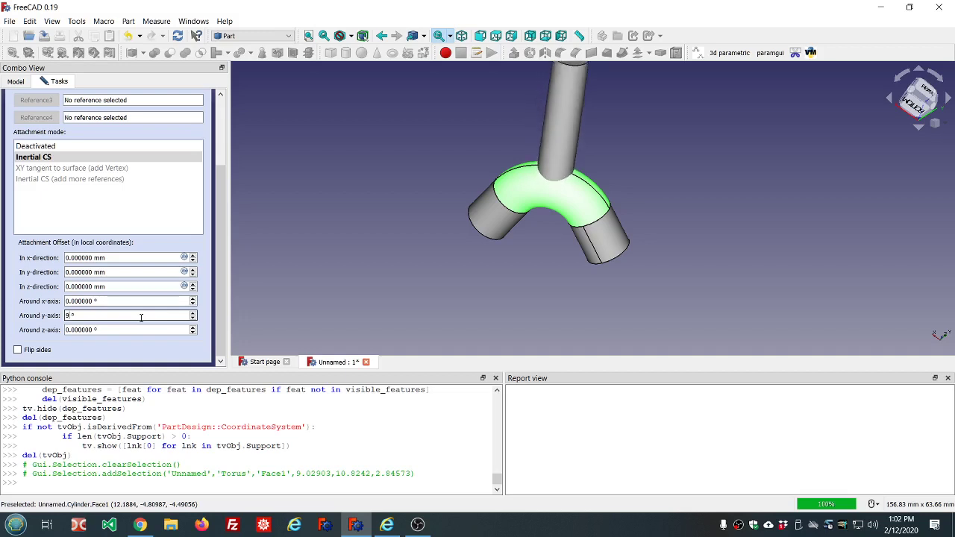
middle_drag(655, 247, 377, 274)
scroll(377, 274, down, 4)
scroll(554, 273, up, 2)
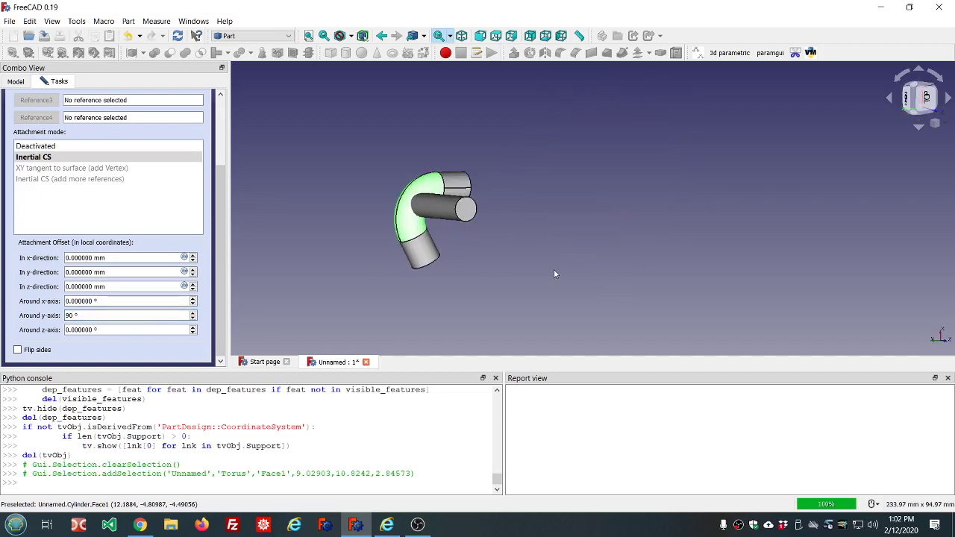
middle_drag(523, 266, 525, 224)
scroll(457, 195, up, 4)
scroll(525, 225, down, 3)
scroll(545, 115, up, 2)
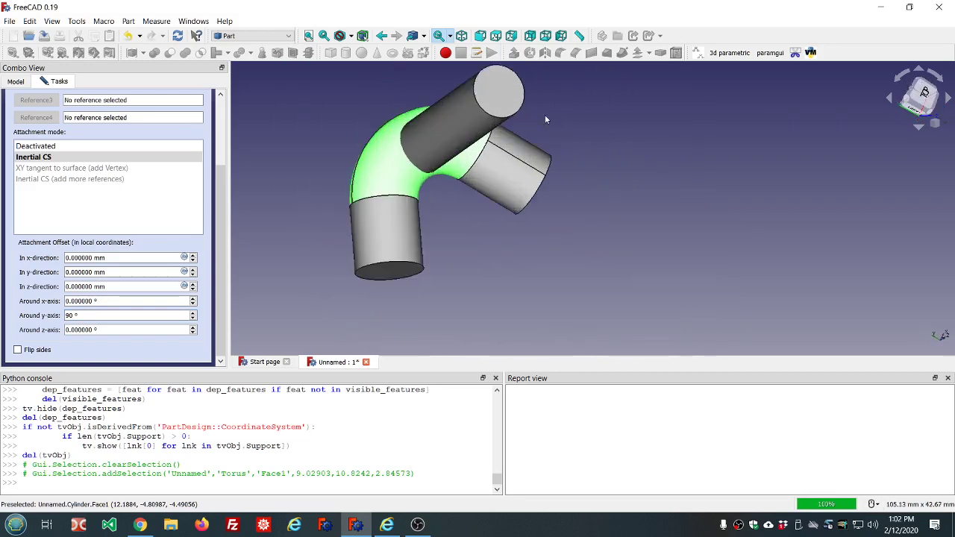
Try an x-direction attachment offset of -15 mm on the third cylinder and return it to 0 mm.
double_click(139, 259)
text(1)
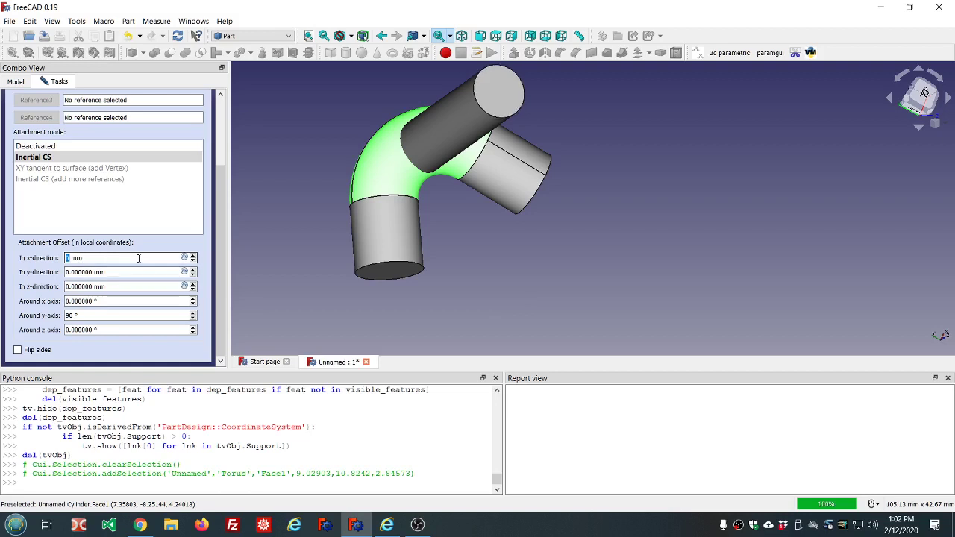
scroll(139, 258, up, 14)
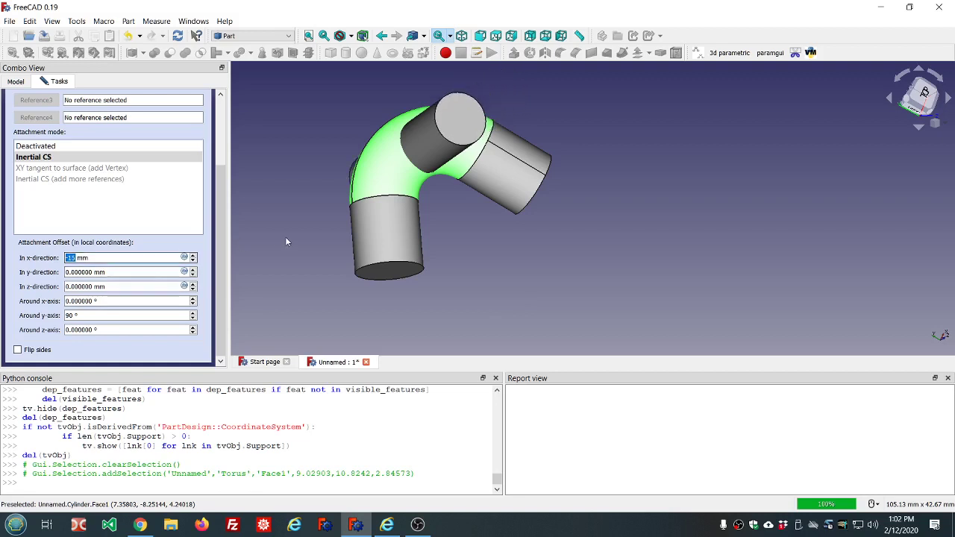
middle_drag(285, 236, 415, 227)
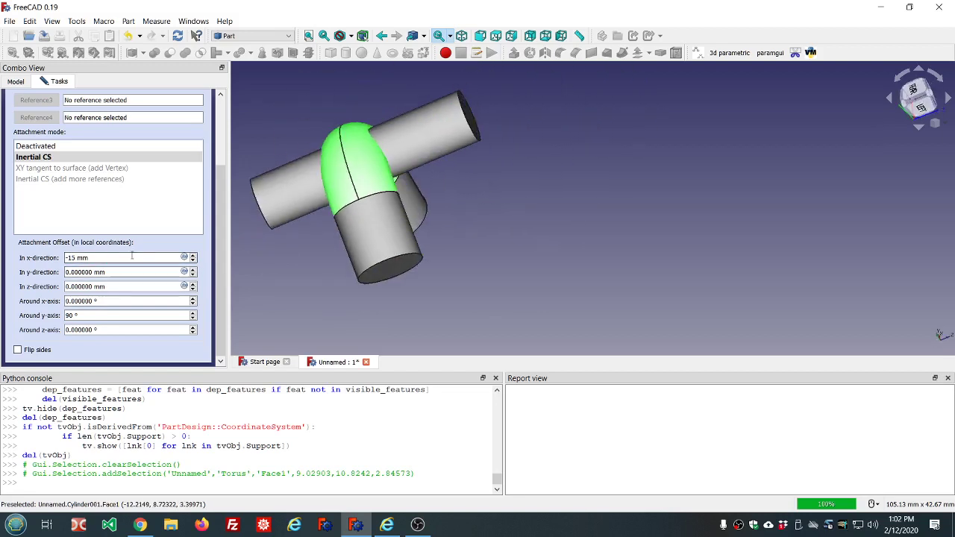
scroll(132, 256, up, 14)
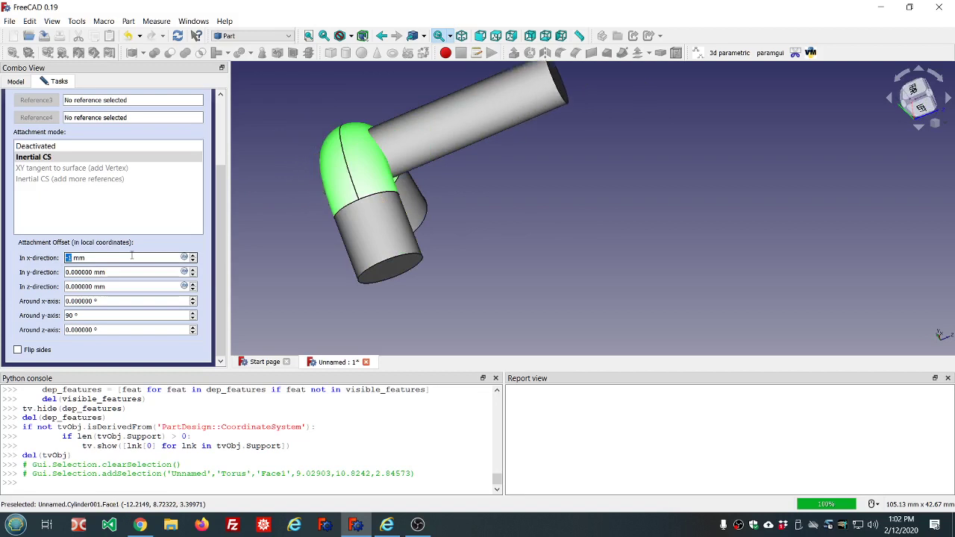
scroll(132, 256, up, 2)
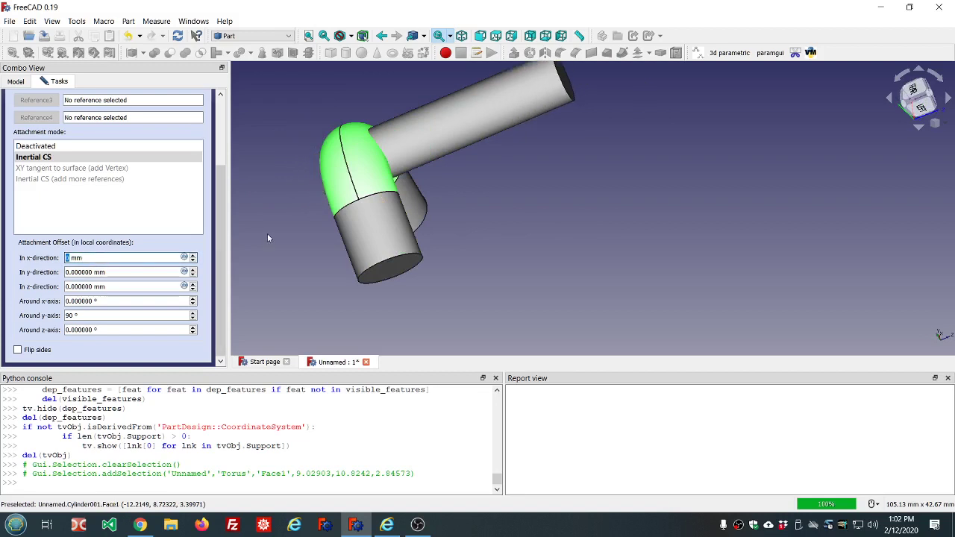
middle_drag(267, 234, 187, 226)
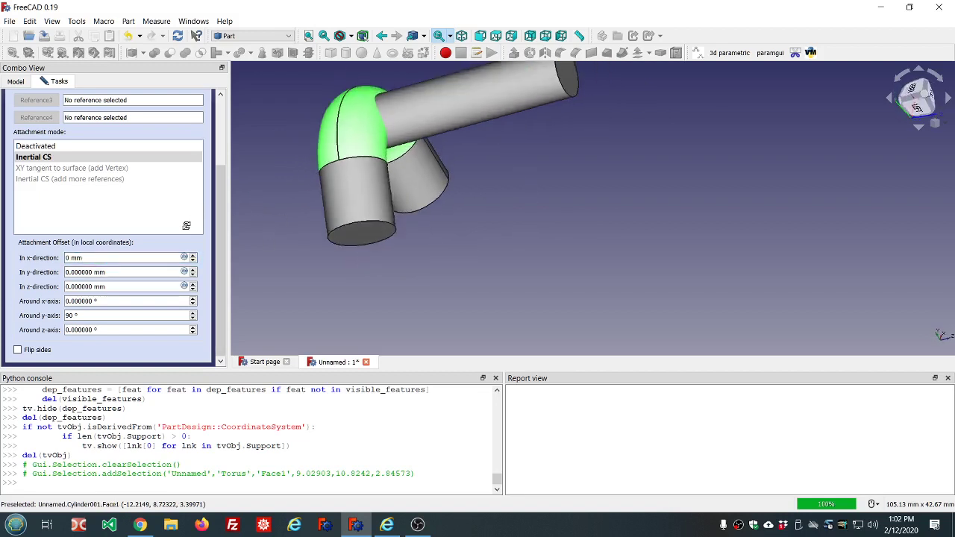
middle_drag(551, 186, 389, 212)
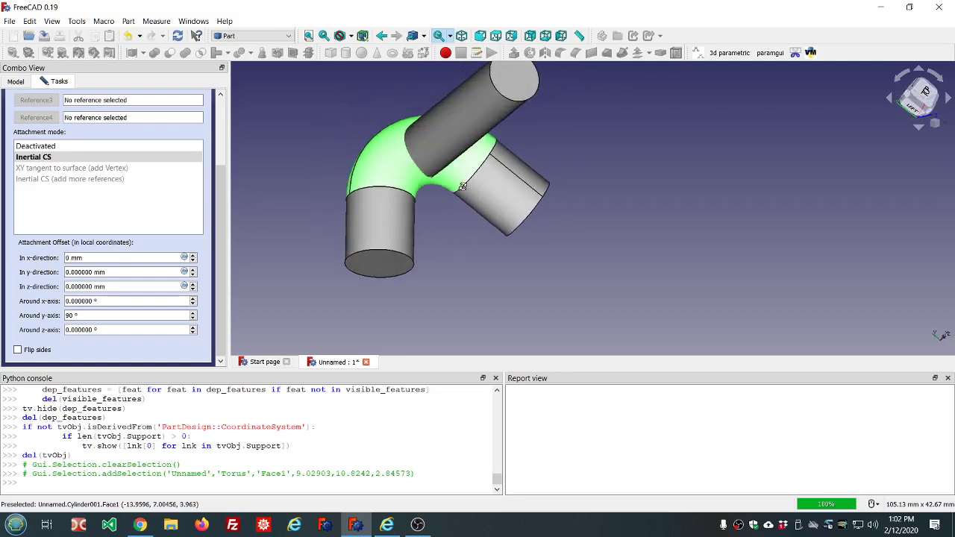
Try z-direction attachment offsets of -1 mm, 1 mm and 0.5 mm for the third cylinder.
scroll(388, 212, down, 2)
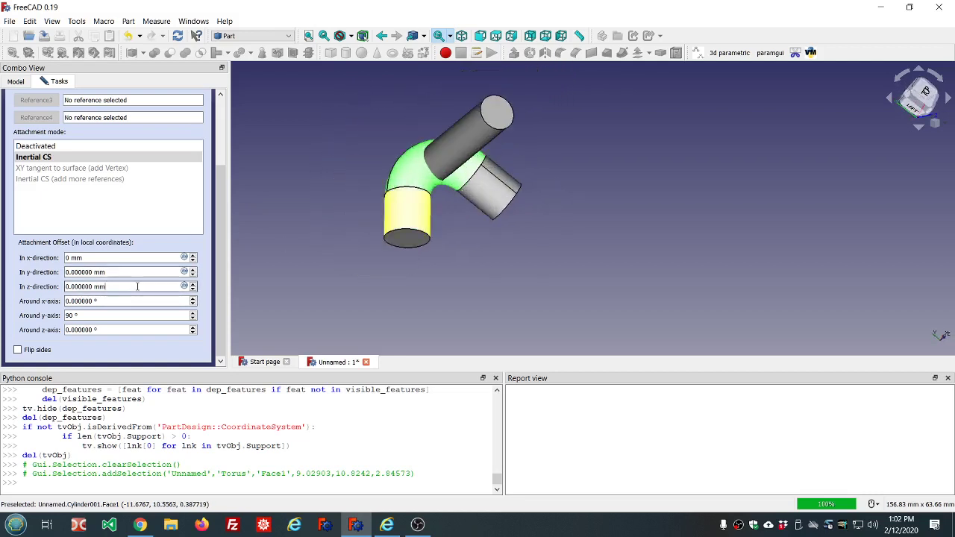
scroll(138, 287, up, 2)
scroll(137, 286, down, 2)
scroll(137, 286, up, 1)
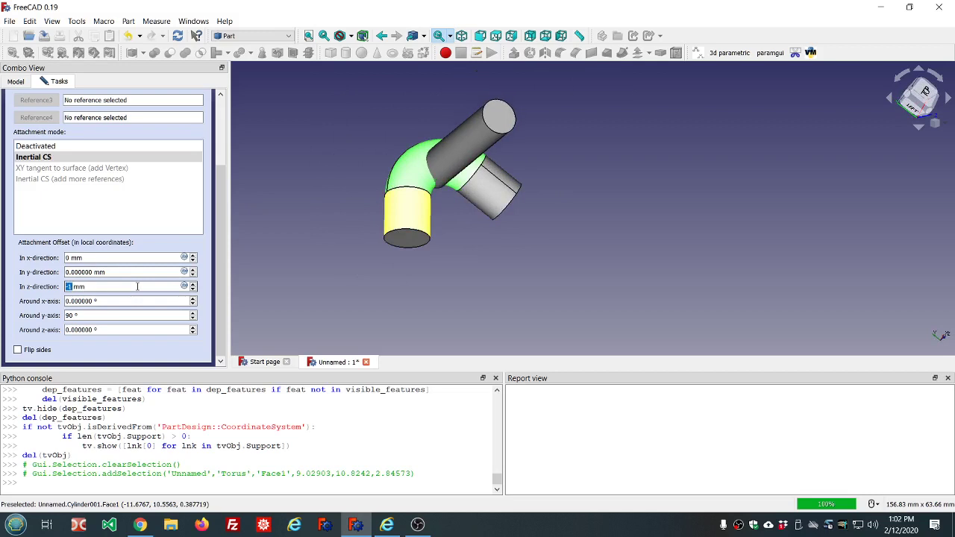
scroll(137, 287, up, 1)
scroll(138, 286, down, 1)
scroll(138, 287, up, 1)
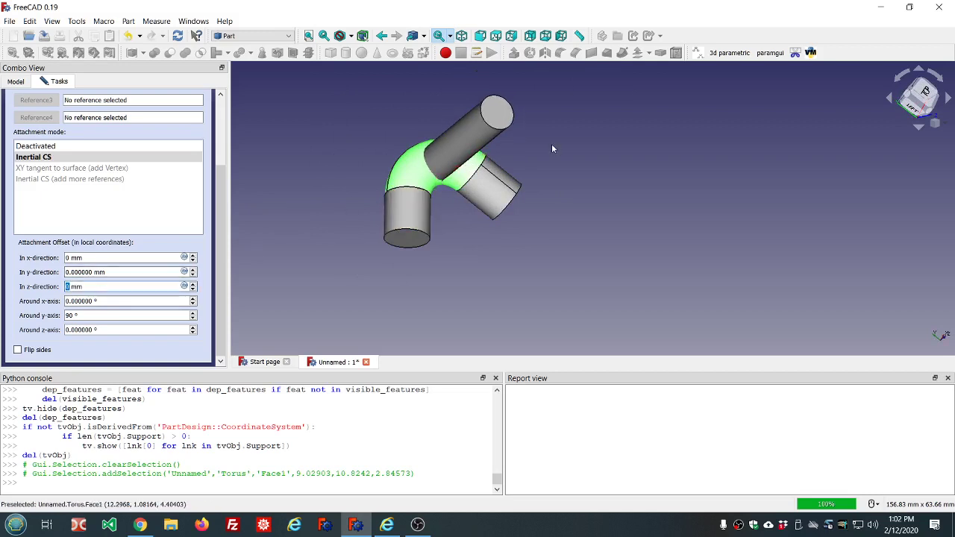
scroll(552, 143, up, 5)
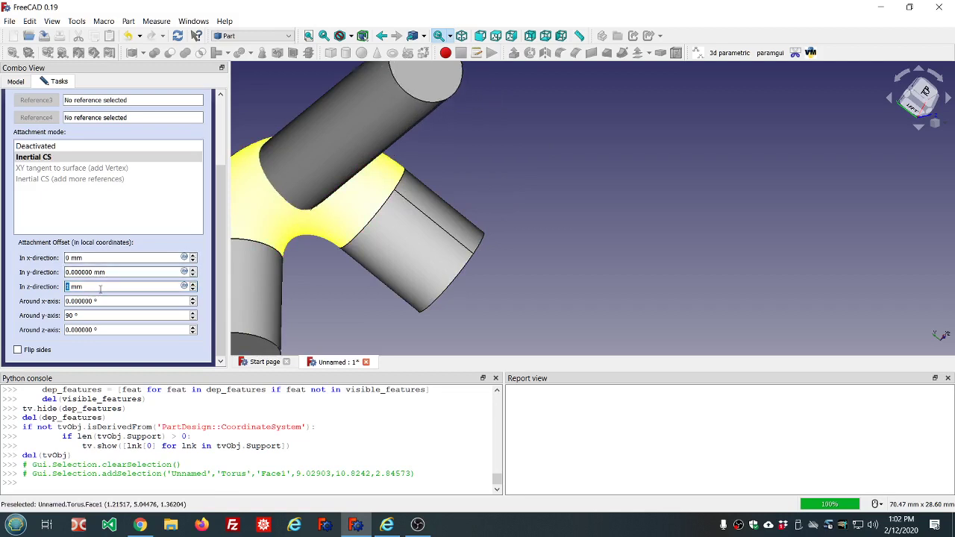
scroll(101, 289, down, 1)
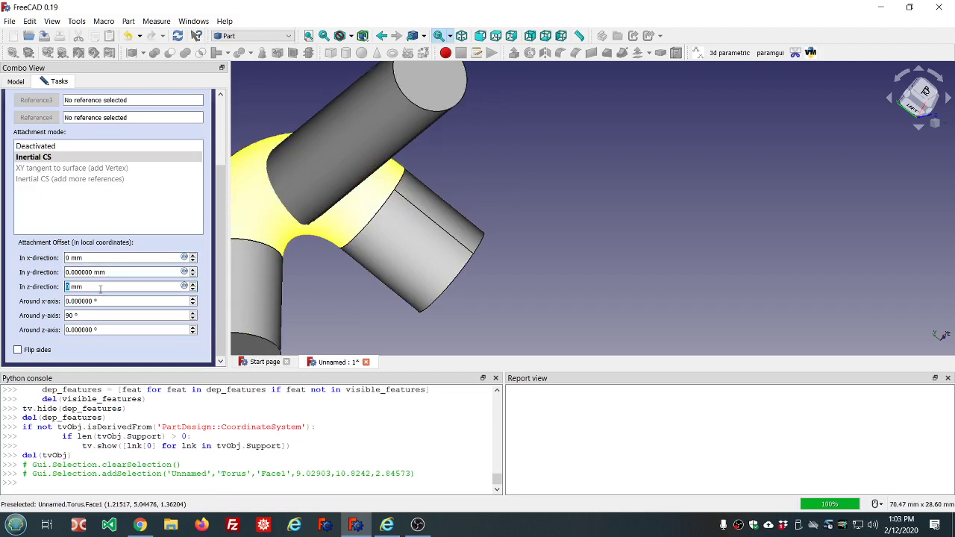
text(.5)
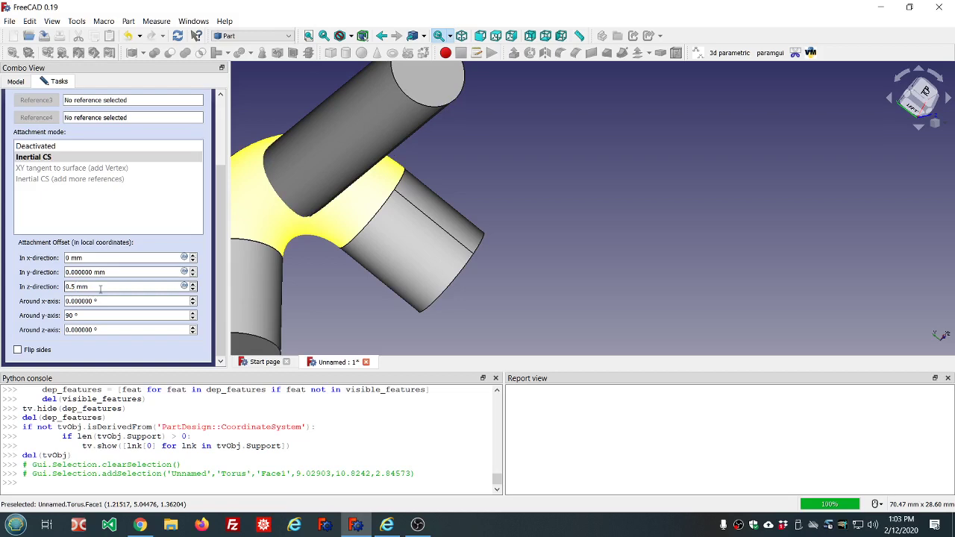
key(Return)
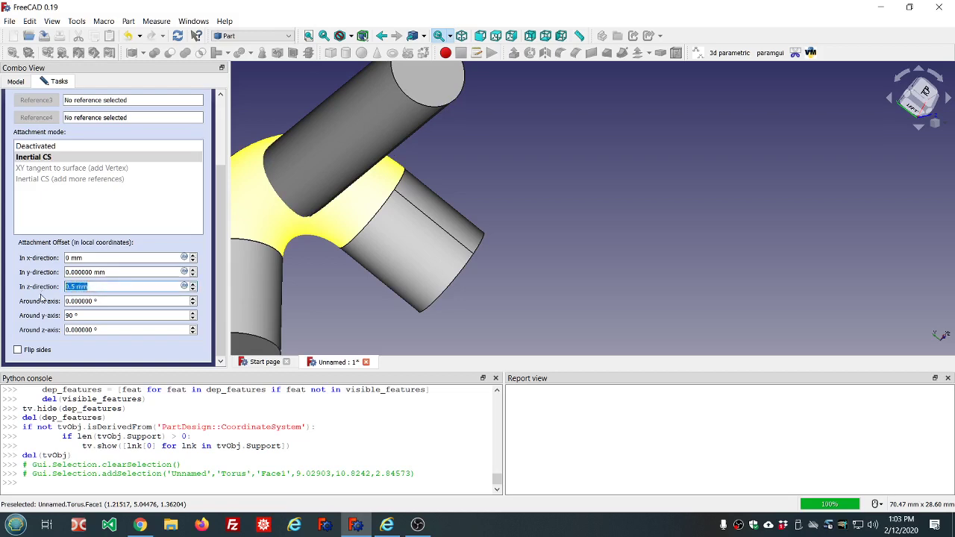
Compare z-direction offsets of 0 mm and 1 mm while viewing the third cylinder end-on against the torus.
text(0)
middle_drag(716, 211, 580, 229)
scroll(632, 215, down, 2)
scroll(584, 223, down, 4)
scroll(580, 228, up, 4)
middle_drag(546, 175, 551, 178)
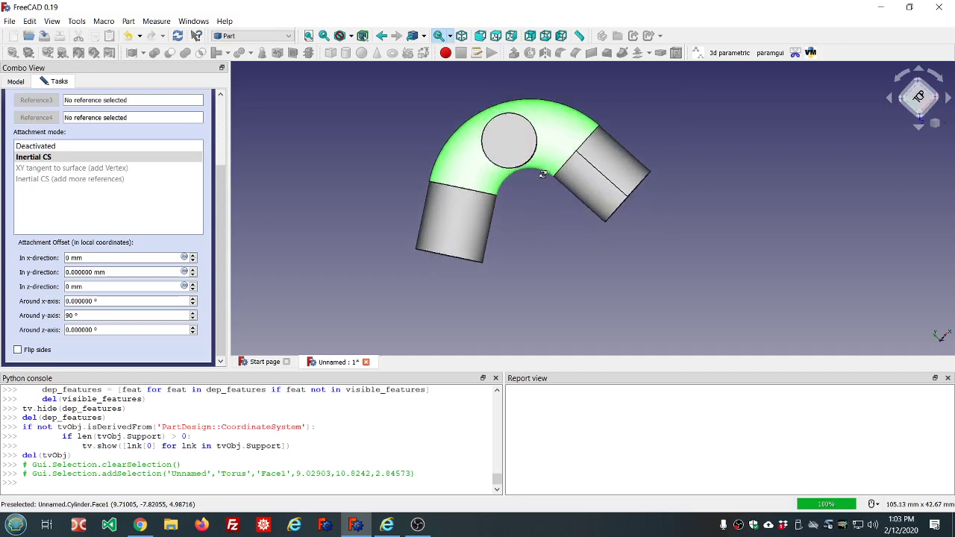
click(144, 286)
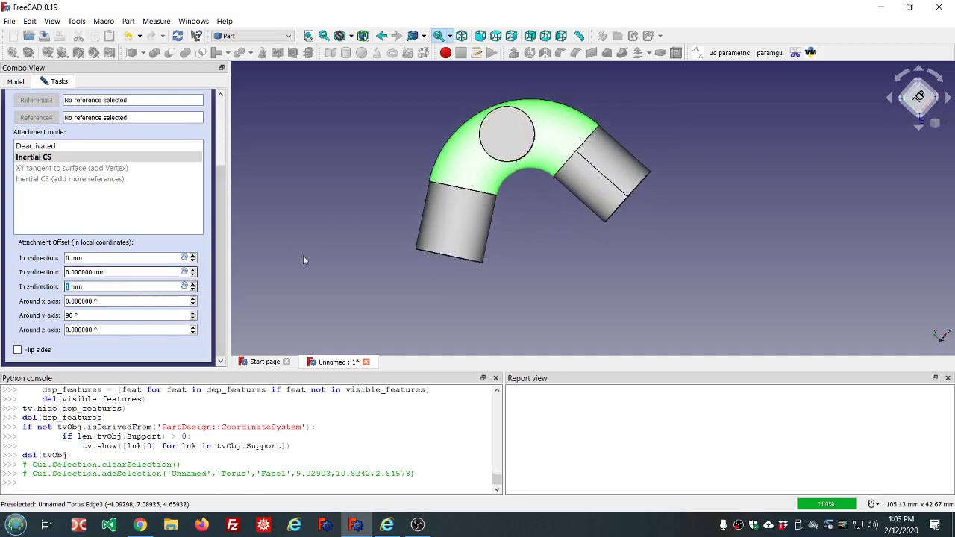
text(1)
scroll(316, 255, down, 2)
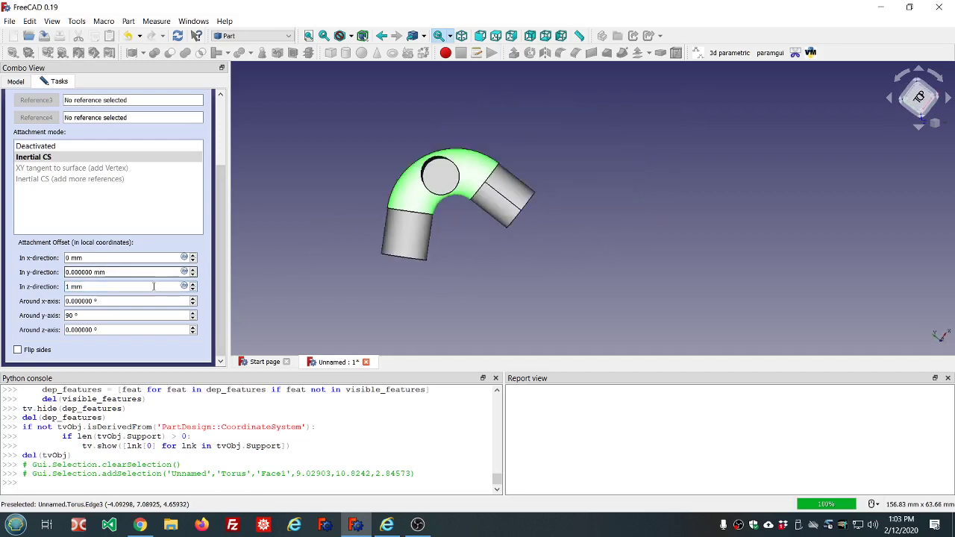
Set the third cylinder's z-direction attachment offset to 0.5 mm, accept the attachment and inspect the branched fitting.
key(ctrl+a)
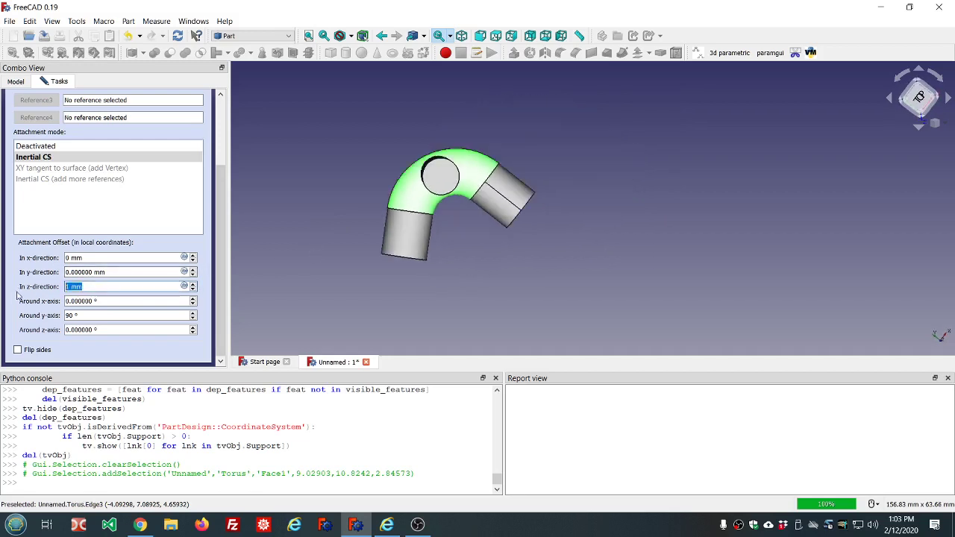
text(0.)
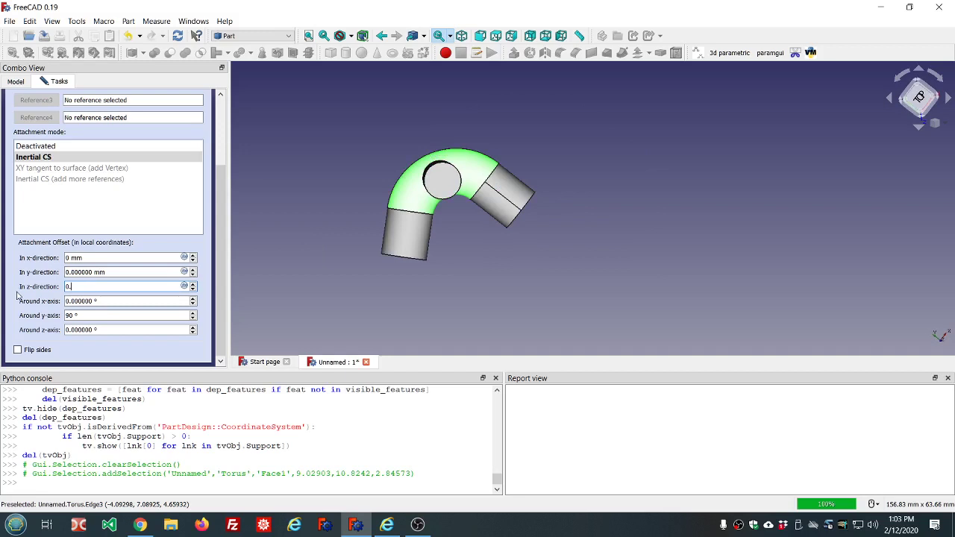
text(5)
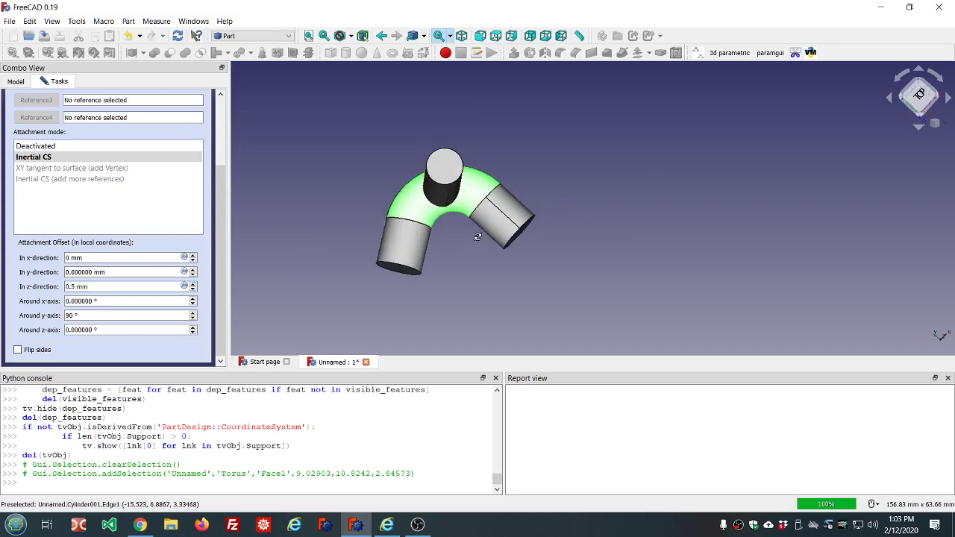
middle_drag(478, 237, 456, 174)
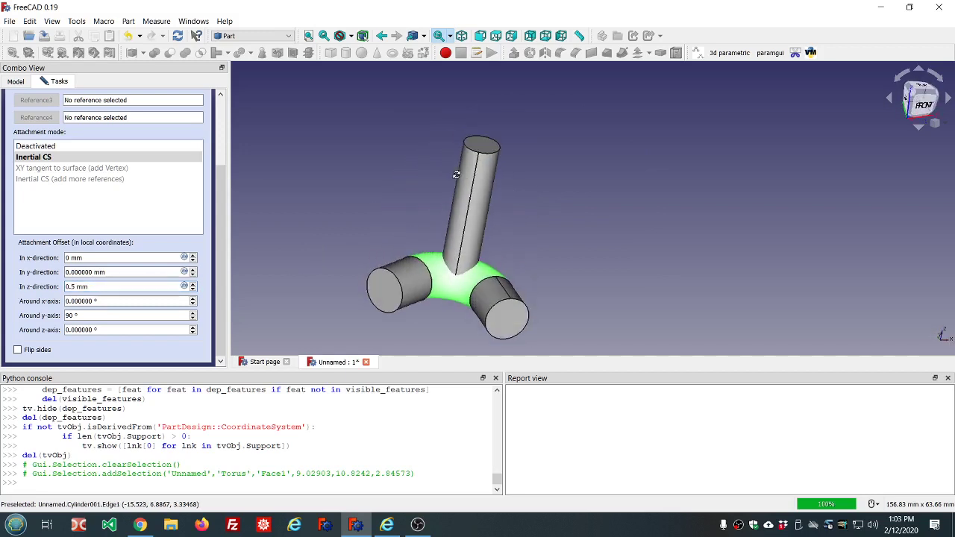
scroll(218, 167, up, 3)
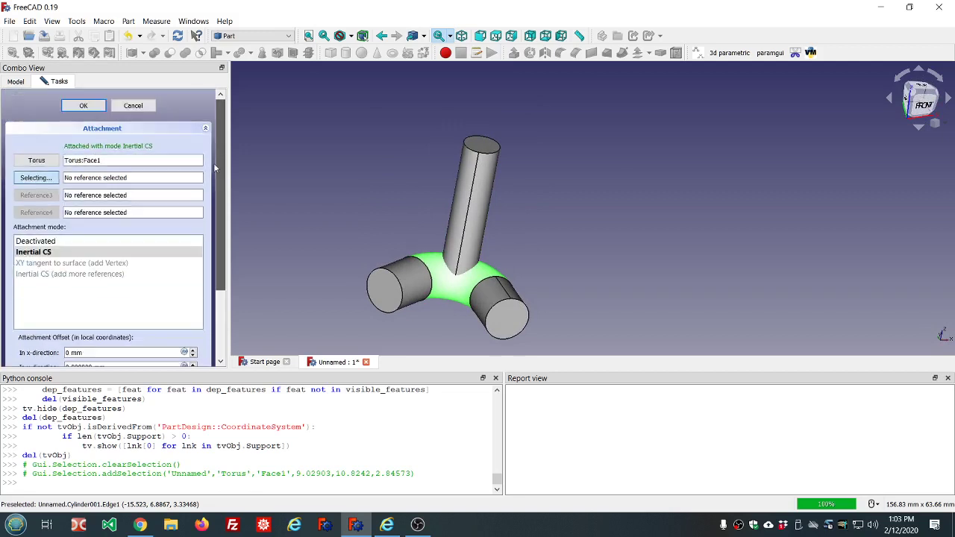
click(83, 107)
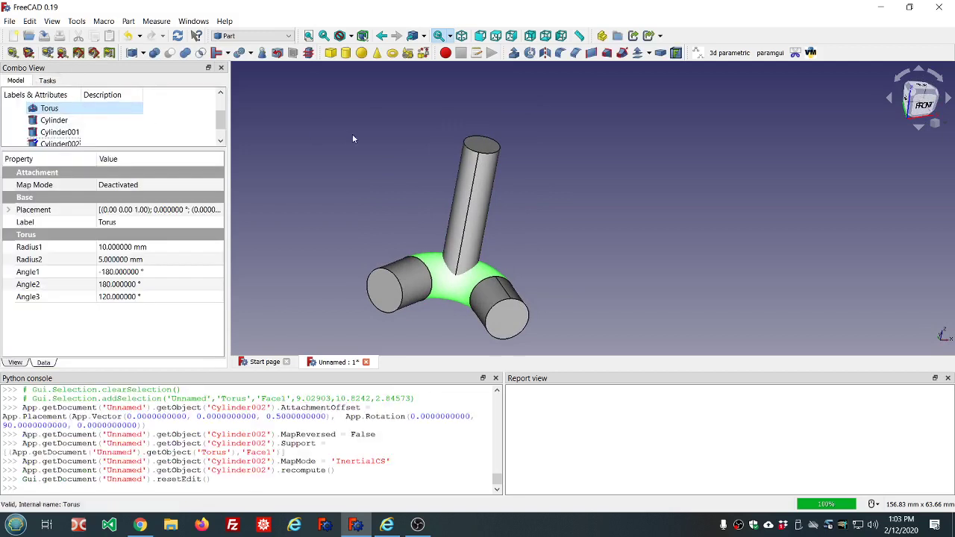
click(585, 182)
mouse_move(564, 245)
middle_down()
mouse_move(552, 219)
mouse_move(545, 243)
middle_up()
scroll(545, 244, down, 2)
scroll(532, 322, up, 2)
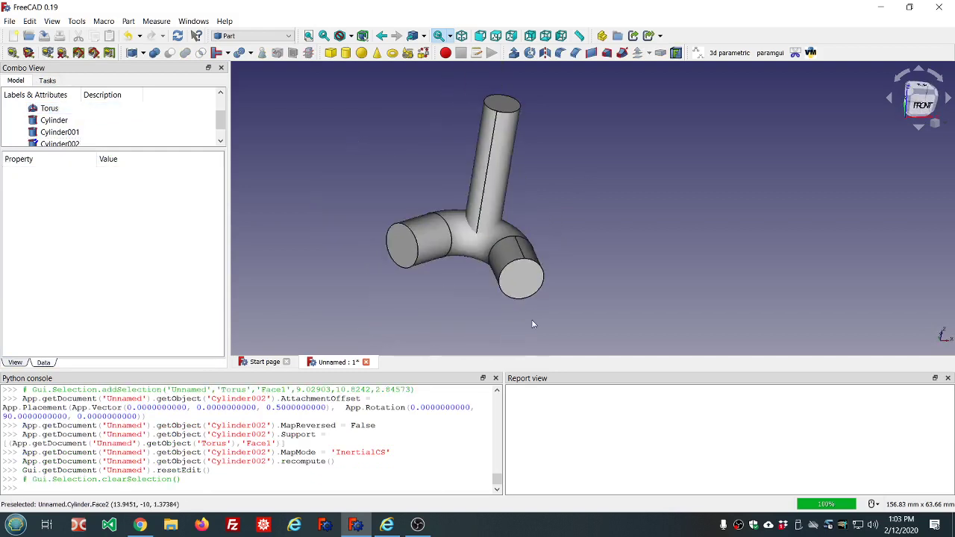
middle_drag(530, 320, 557, 320)
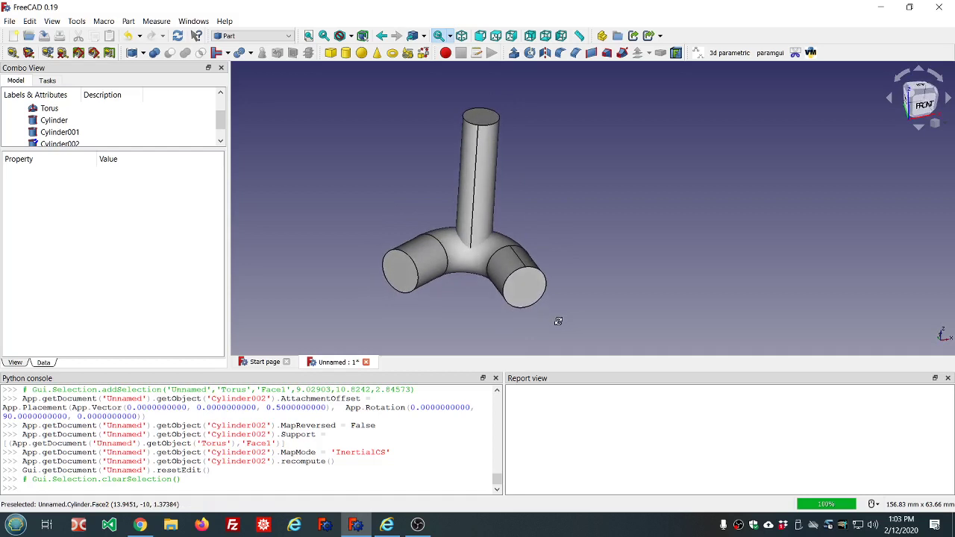
Set the torus's Radius1 to 15 mm, recompute and check how the attached cylinders follow the bend.
click(74, 110)
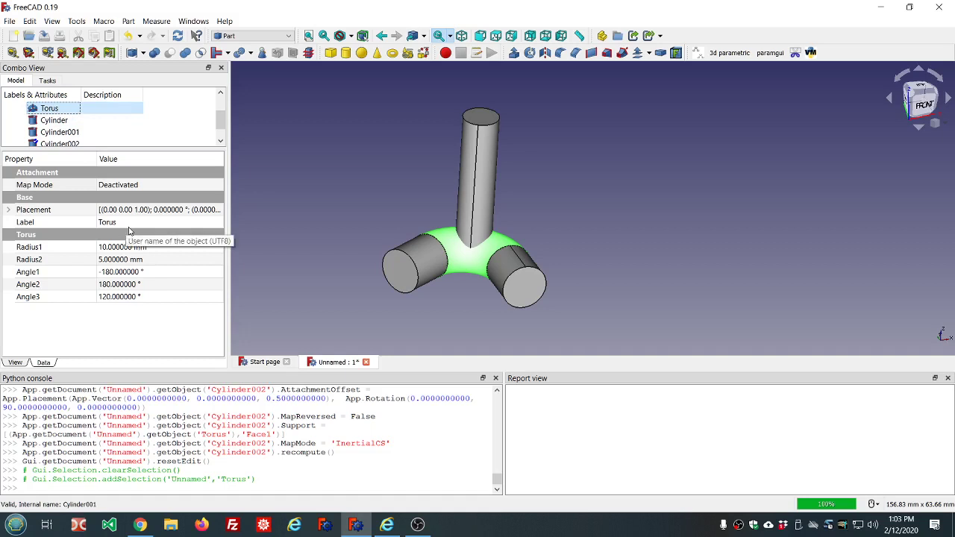
click(166, 252)
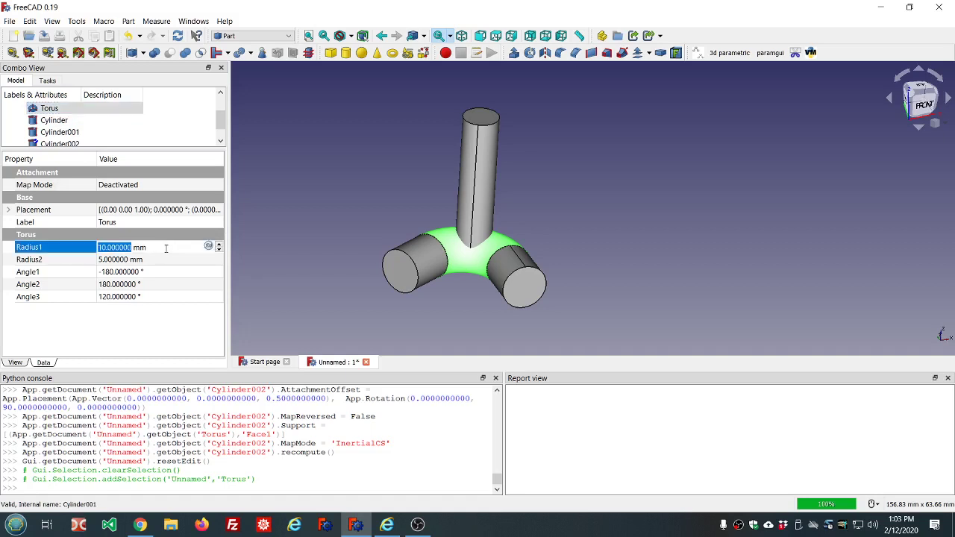
scroll(165, 248, up, 20)
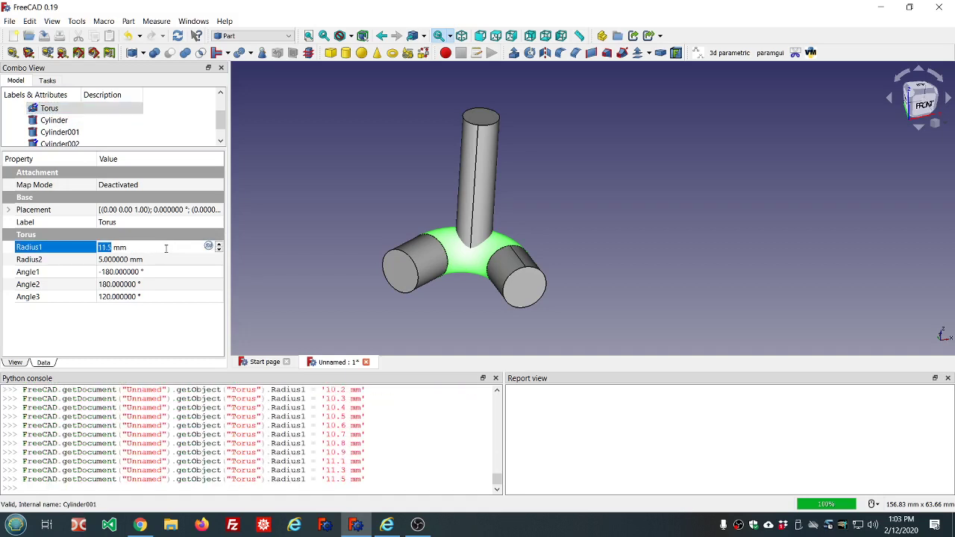
scroll(165, 248, up, 20)
scroll(165, 249, down, 1)
key(Return)
middle_drag(686, 198, 608, 256)
scroll(608, 256, down, 5)
middle_drag(657, 179, 682, 156)
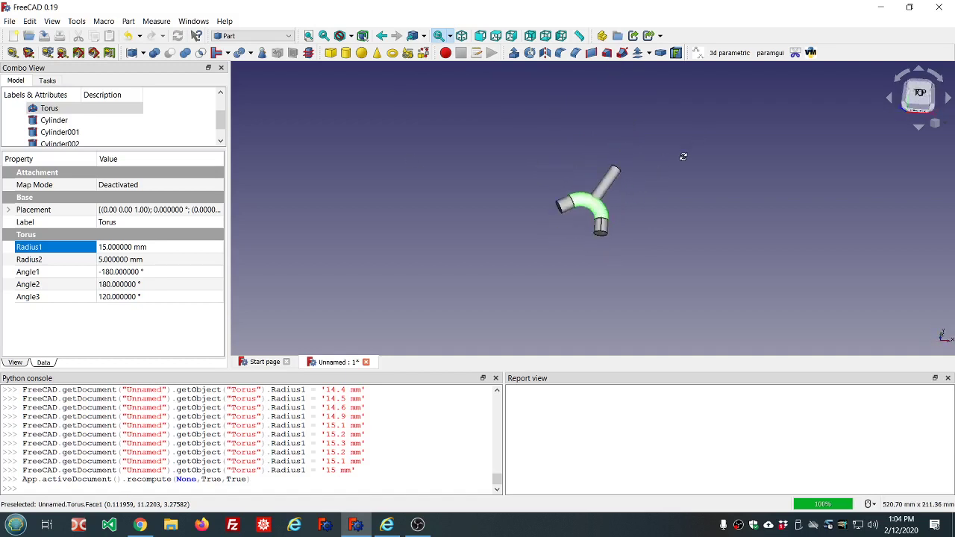
Set the torus's Radius1 to 10 mm and leave the model with nothing selected.
scroll(618, 207, up, 3)
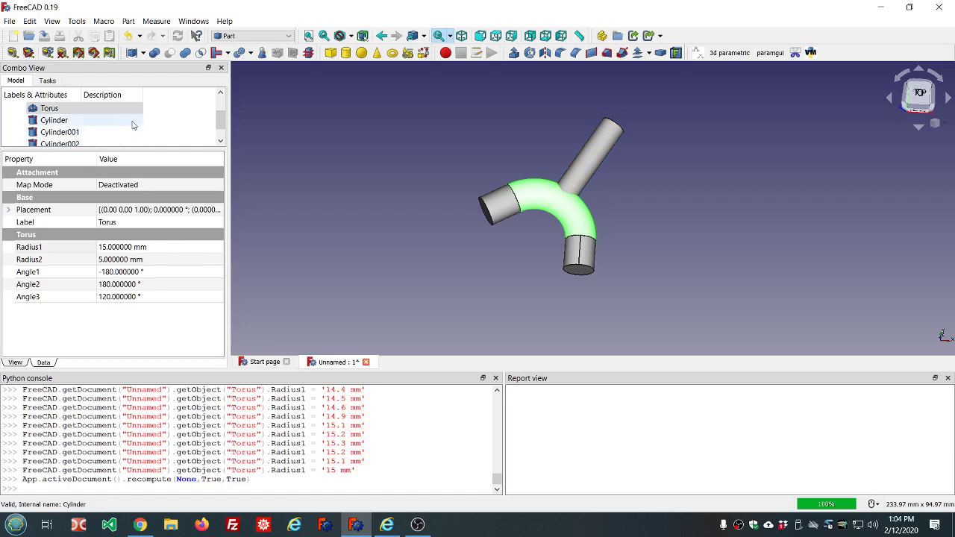
scroll(156, 115, down, 1)
scroll(157, 115, up, 2)
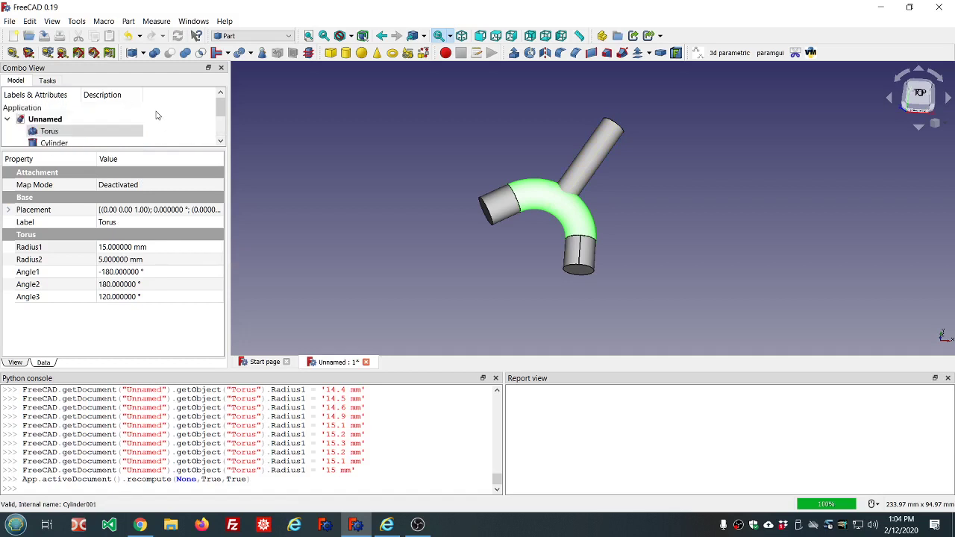
click(167, 247)
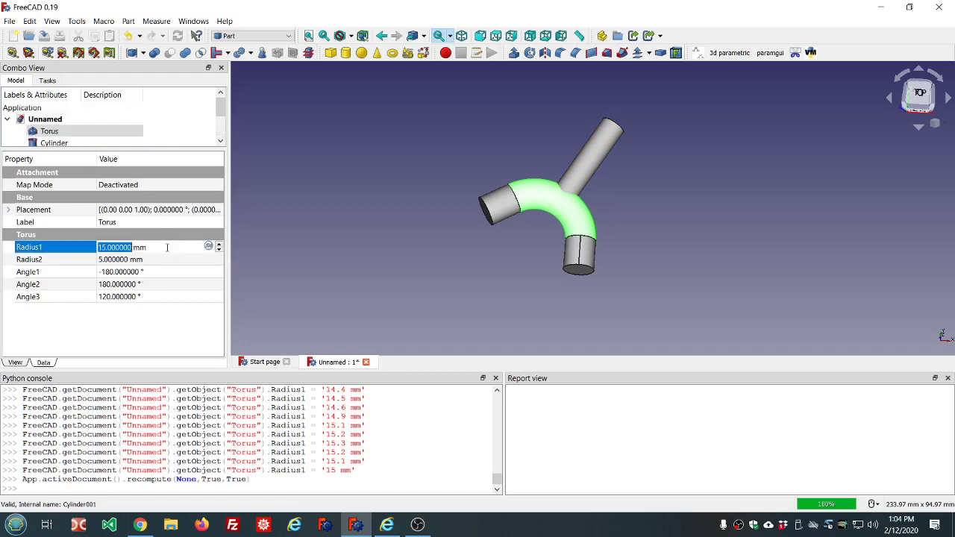
text(10)
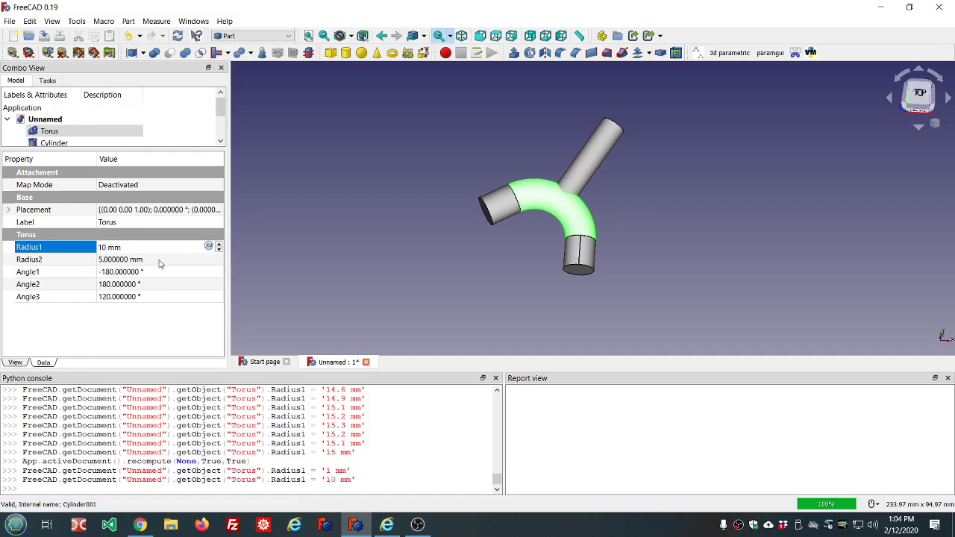
click(159, 261)
click(385, 259)
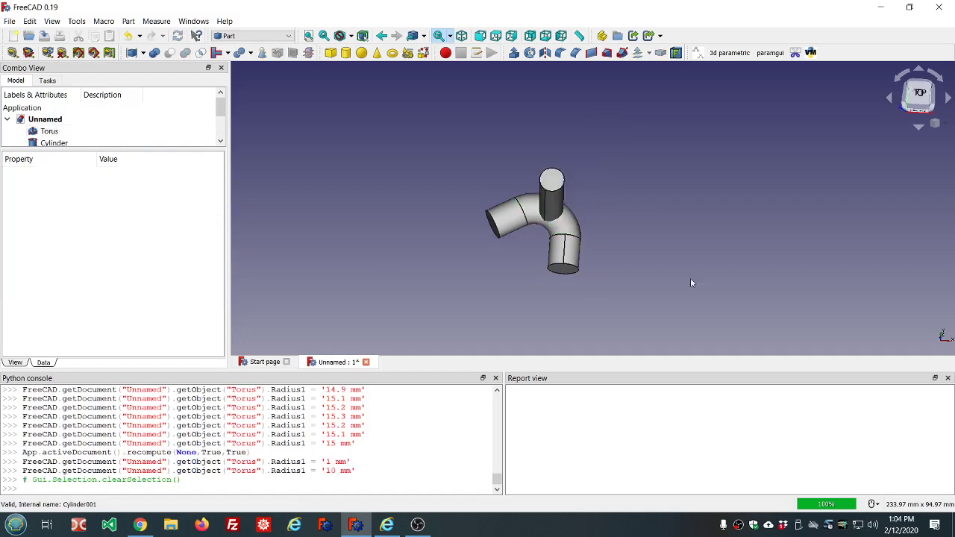
Examine from several angles how the three cylinders meet the tightened torus bend.
middle_drag(697, 278, 631, 257)
scroll(597, 261, down, 4)
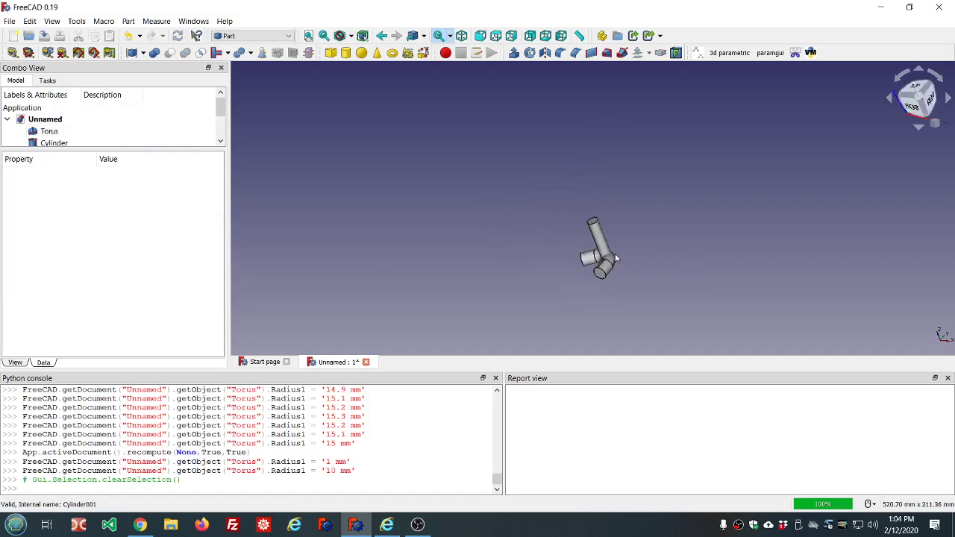
scroll(610, 270, up, 5)
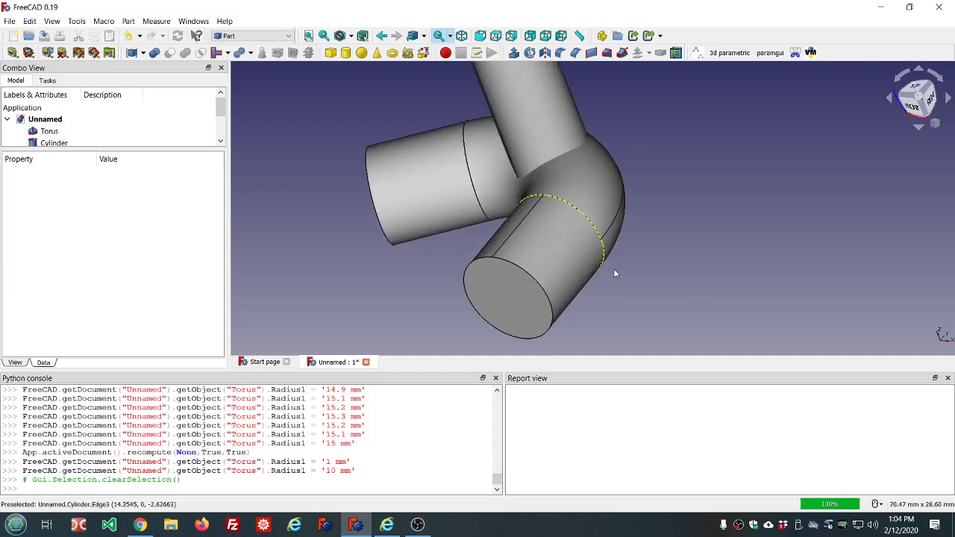
middle_drag(614, 268, 683, 263)
scroll(641, 260, down, 2)
scroll(641, 260, down, 2)
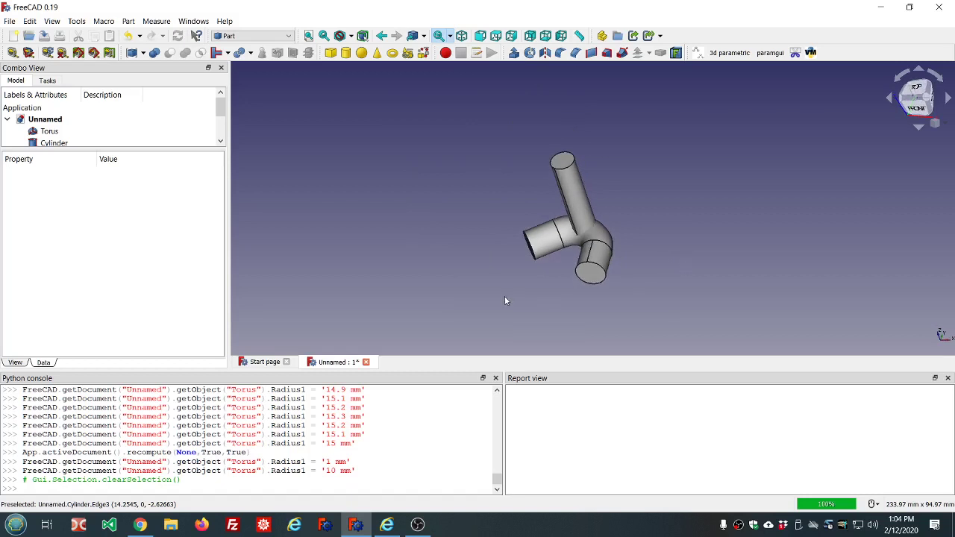
middle_drag(505, 297, 584, 306)
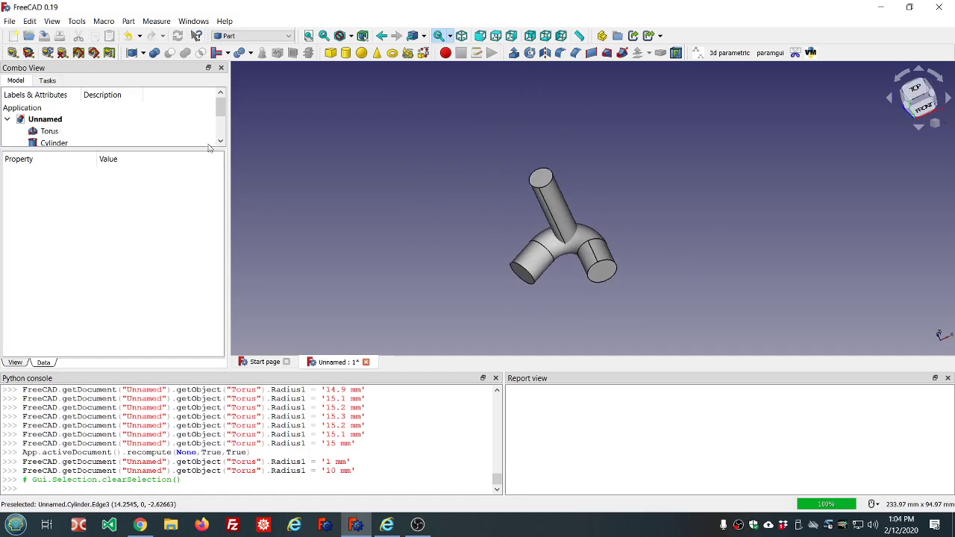
Fuse the torus and all three cylinders into one shape and inspect the resulting fitting.
drag(208, 150, 207, 201)
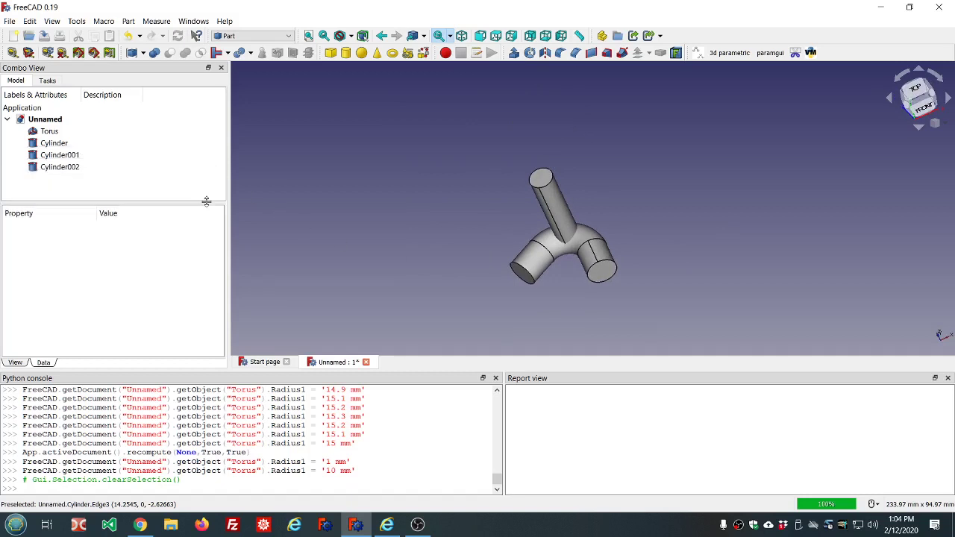
click(74, 170)
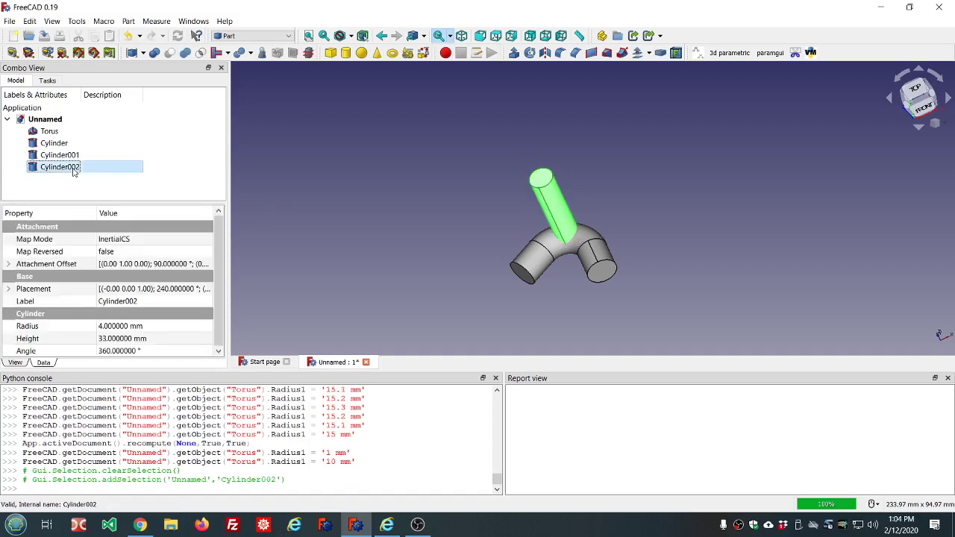
ctrl+click(67, 155)
ctrl+click(64, 143)
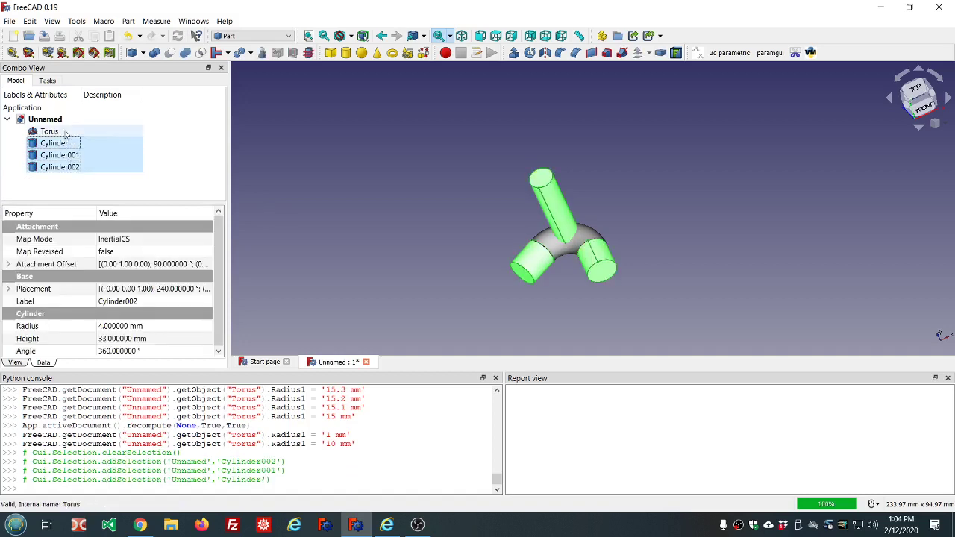
ctrl+click(65, 132)
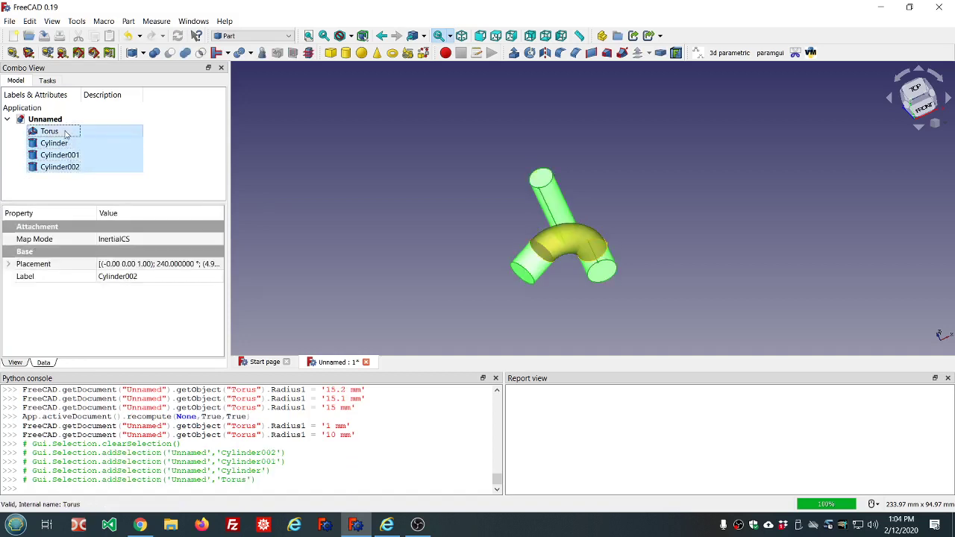
click(185, 54)
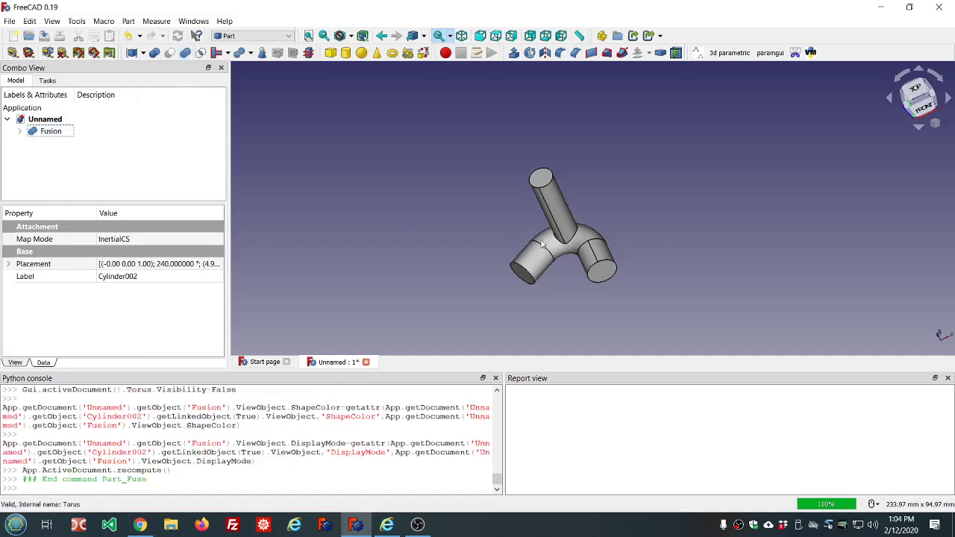
scroll(566, 272, up, 2)
middle_drag(571, 268, 664, 241)
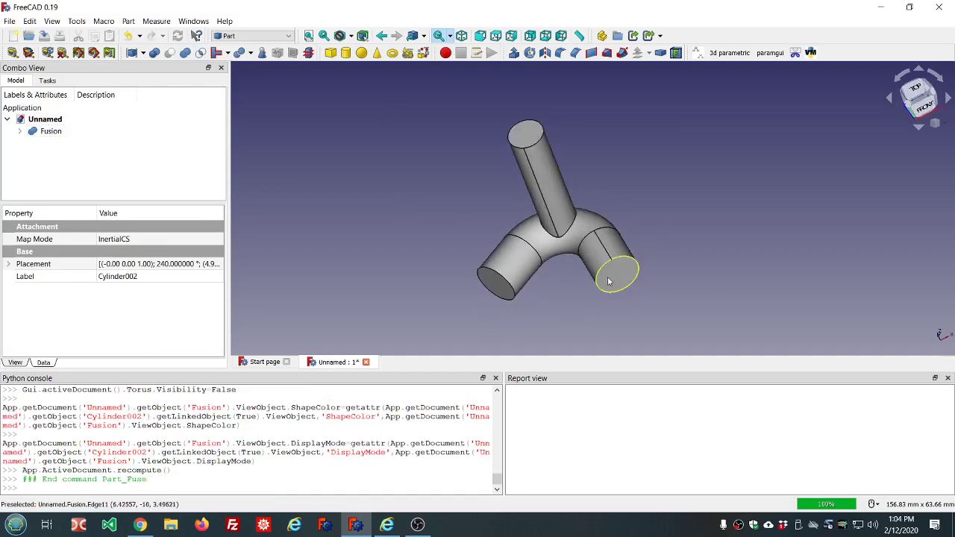
middle_drag(616, 274, 621, 301)
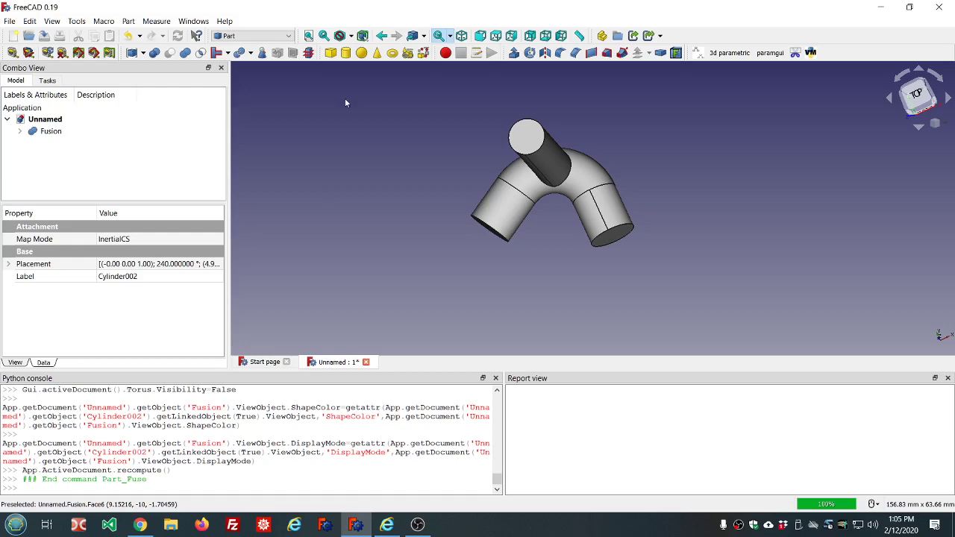
Switch the view's draw style to Shaded and inspect the fused fitting without edge lines.
click(51, 132)
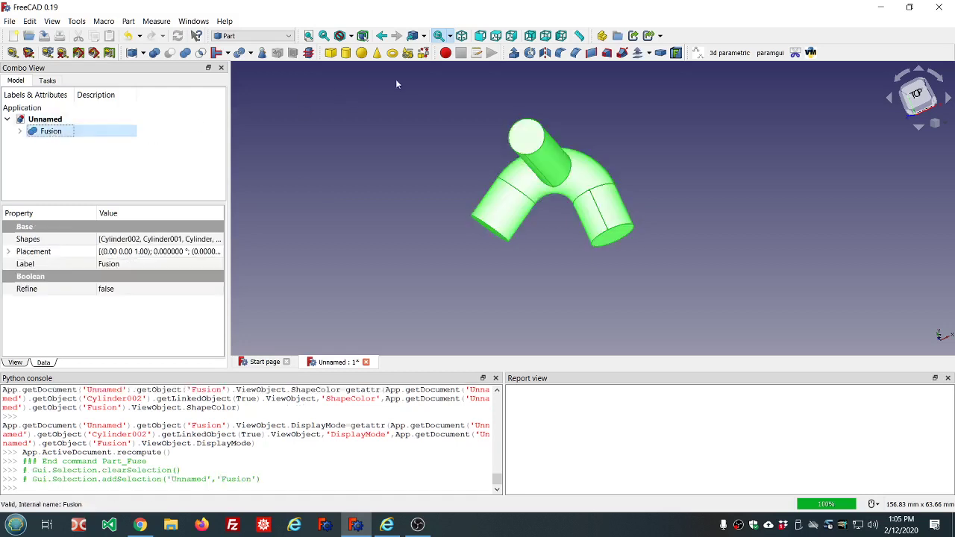
click(352, 36)
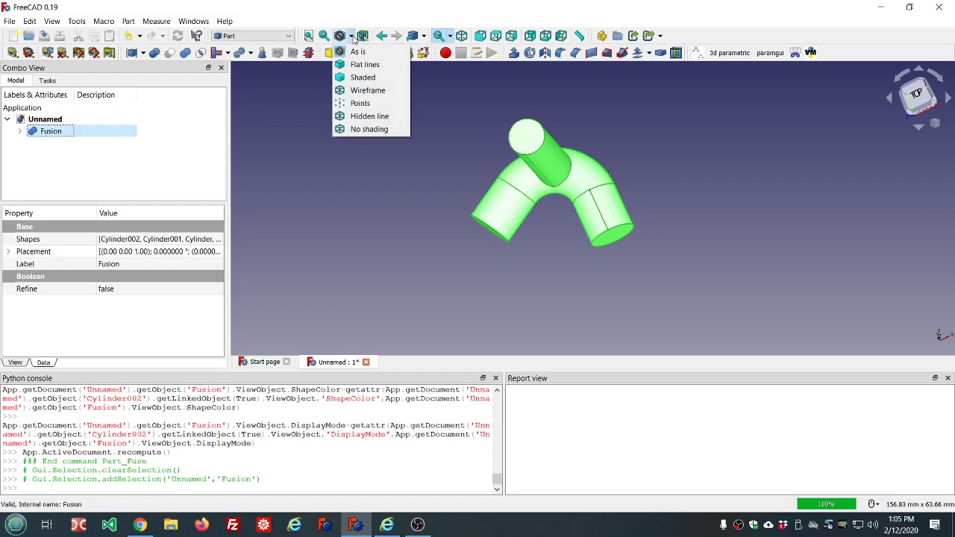
click(364, 77)
click(369, 155)
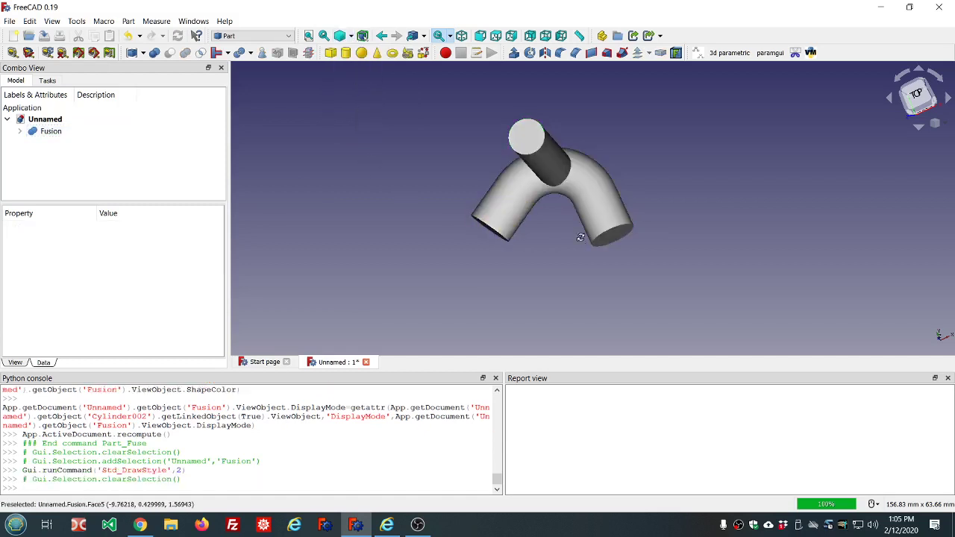
middle_drag(537, 216, 582, 179)
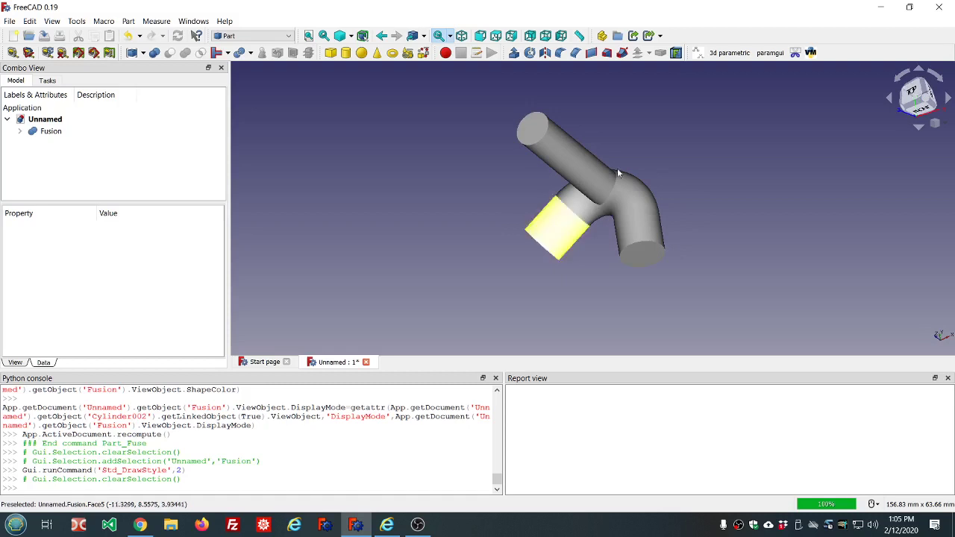
scroll(658, 173, up, 3)
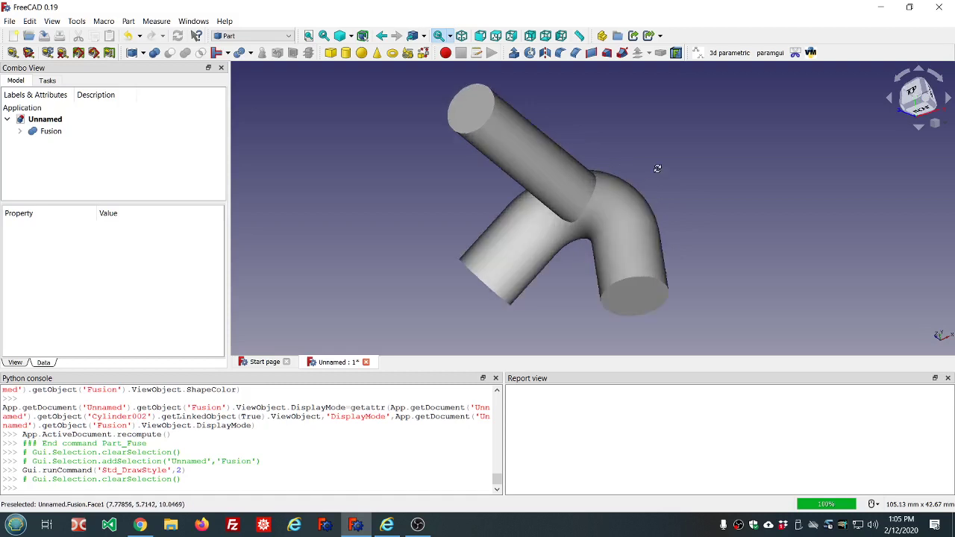
middle_drag(657, 173, 640, 180)
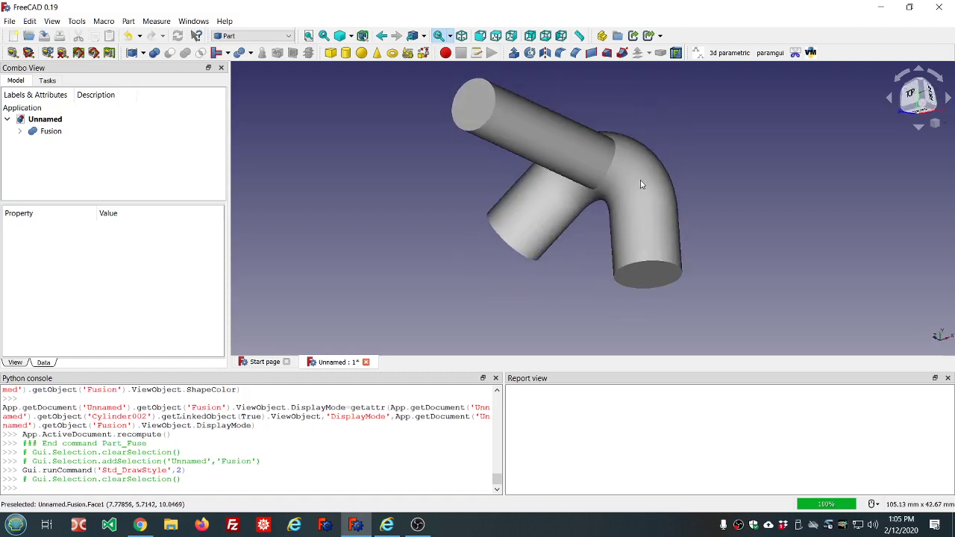
Try the Shaded display mode on the Fusion object and return it to Flat Lines.
click(51, 131)
click(15, 363)
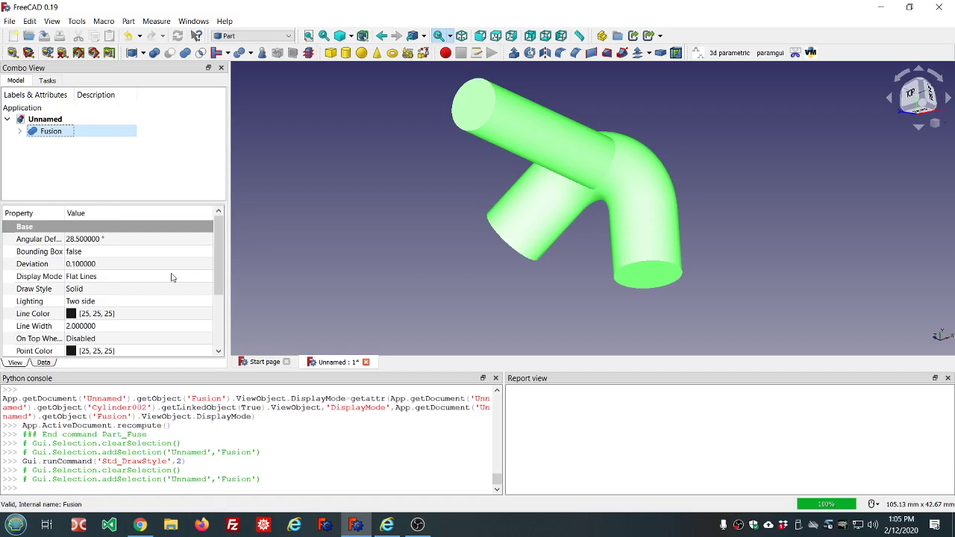
click(171, 278)
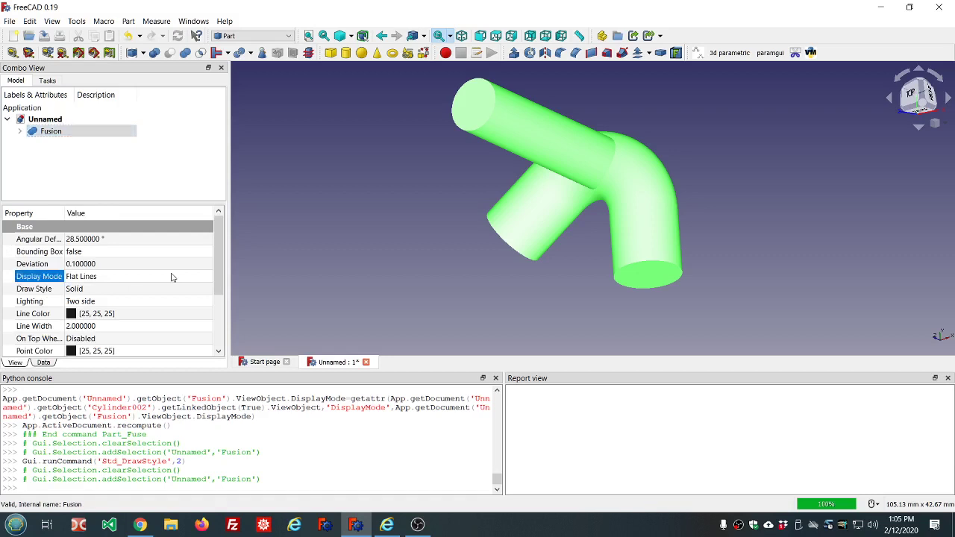
click(210, 277)
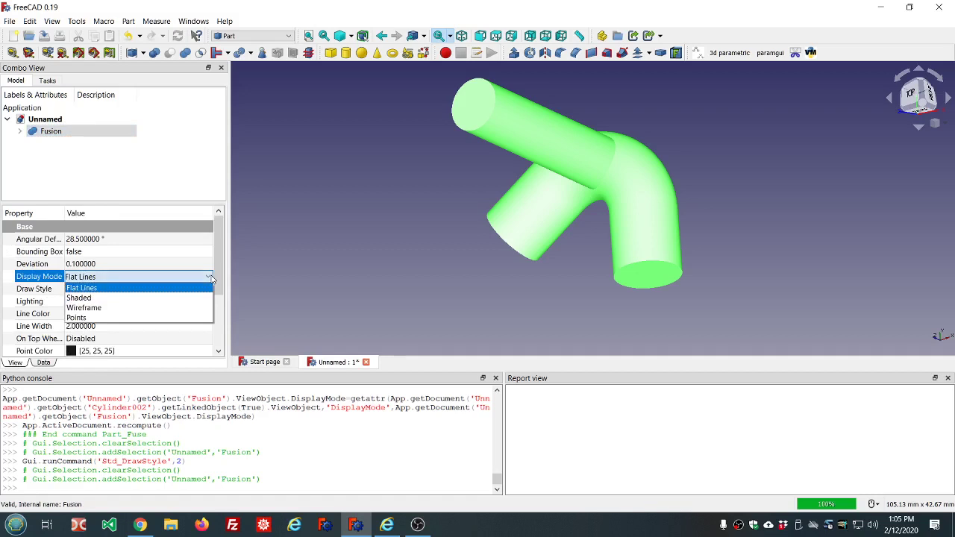
click(135, 298)
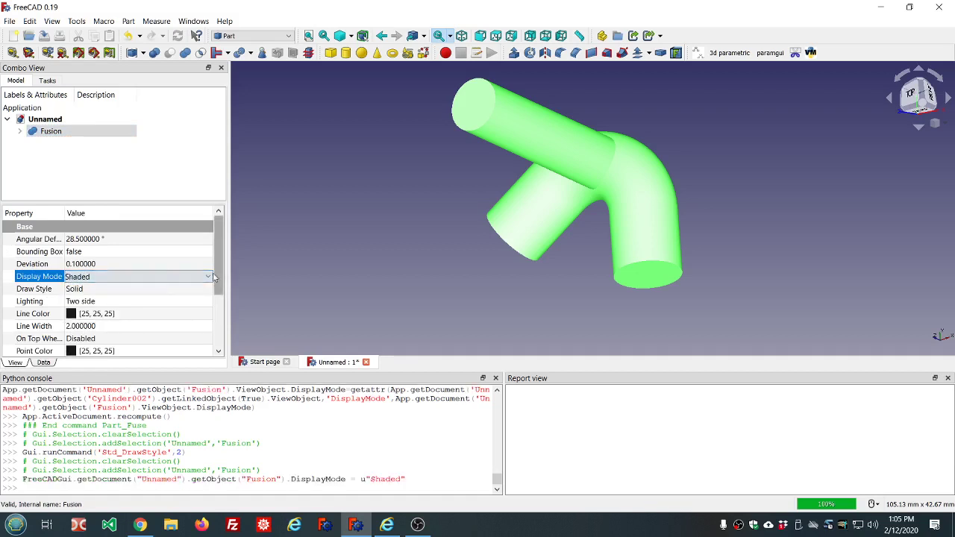
click(186, 278)
click(183, 290)
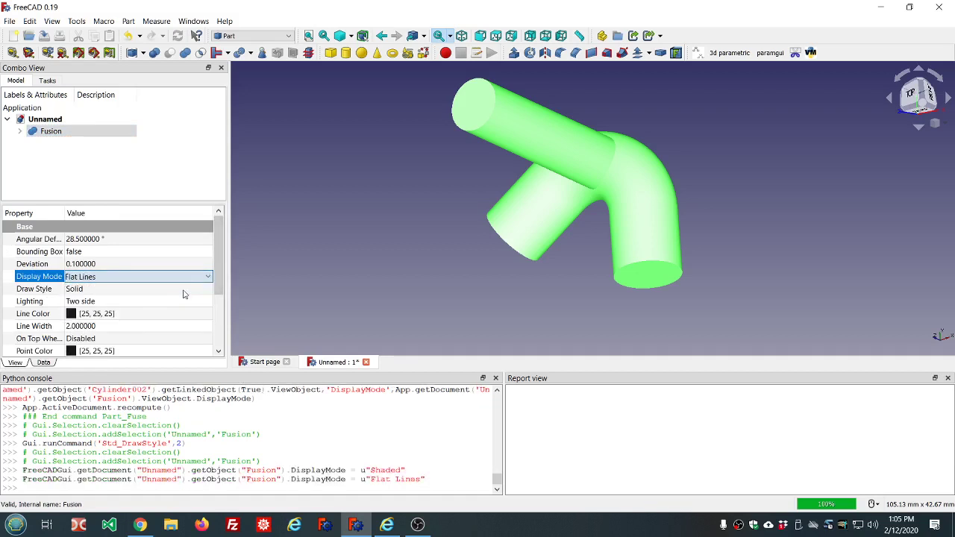
click(170, 161)
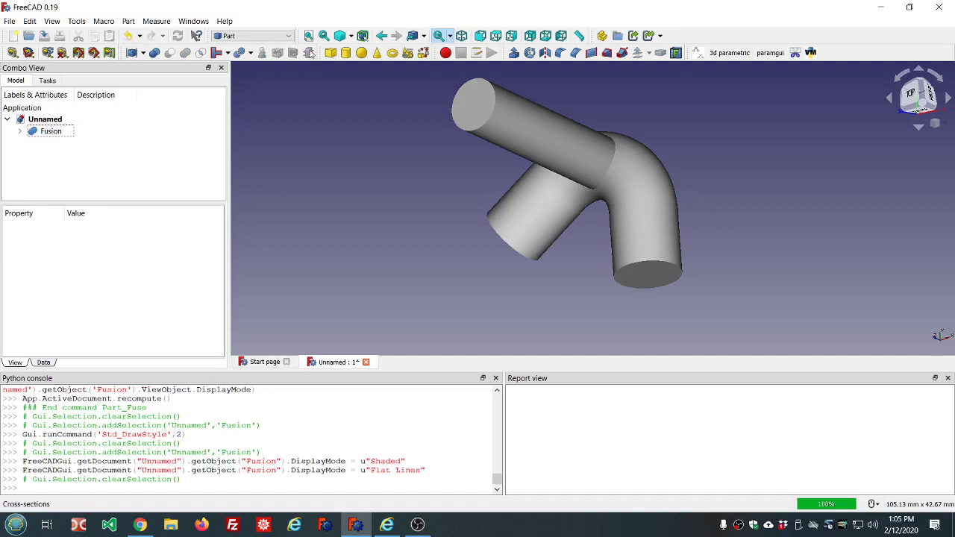
Try the view's Flat lines draw style, restore it to As is and view the fitting from the front.
click(351, 37)
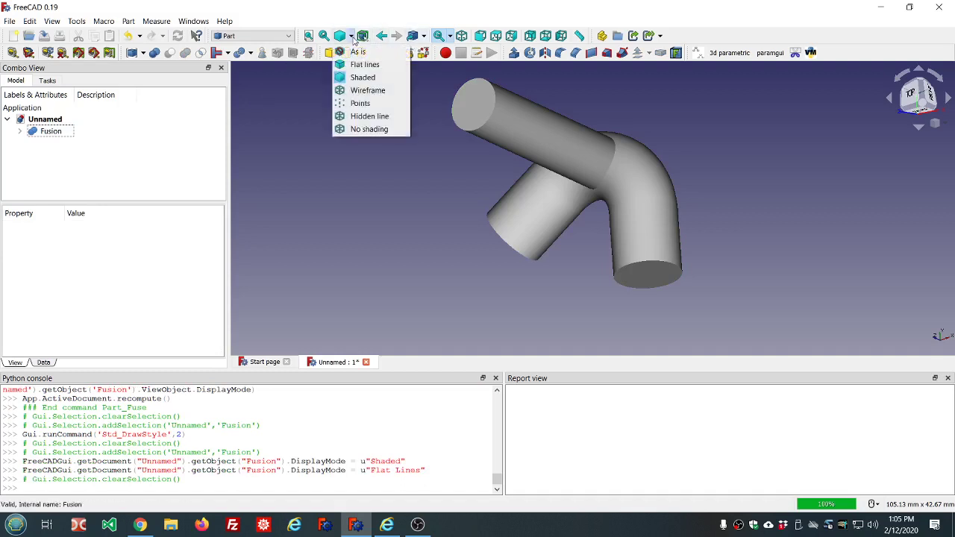
click(356, 75)
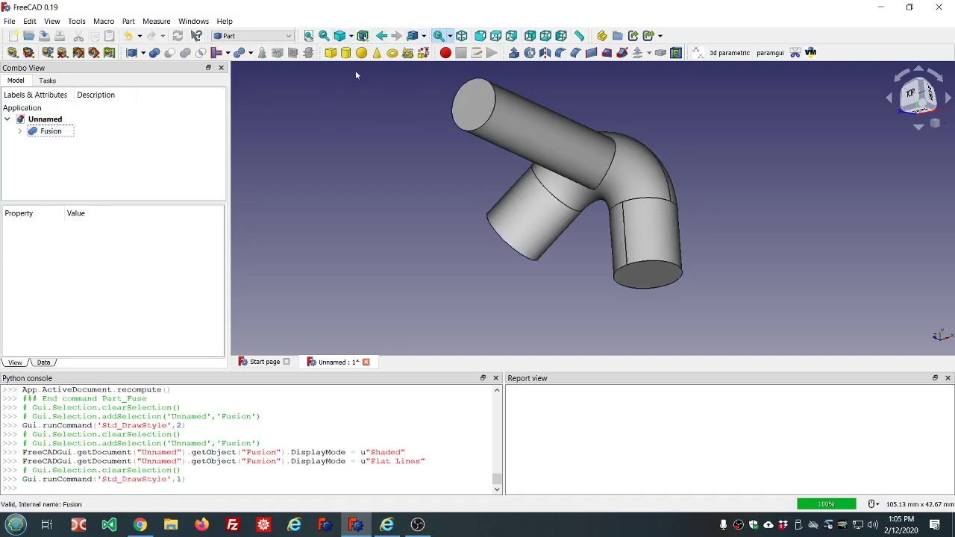
click(351, 36)
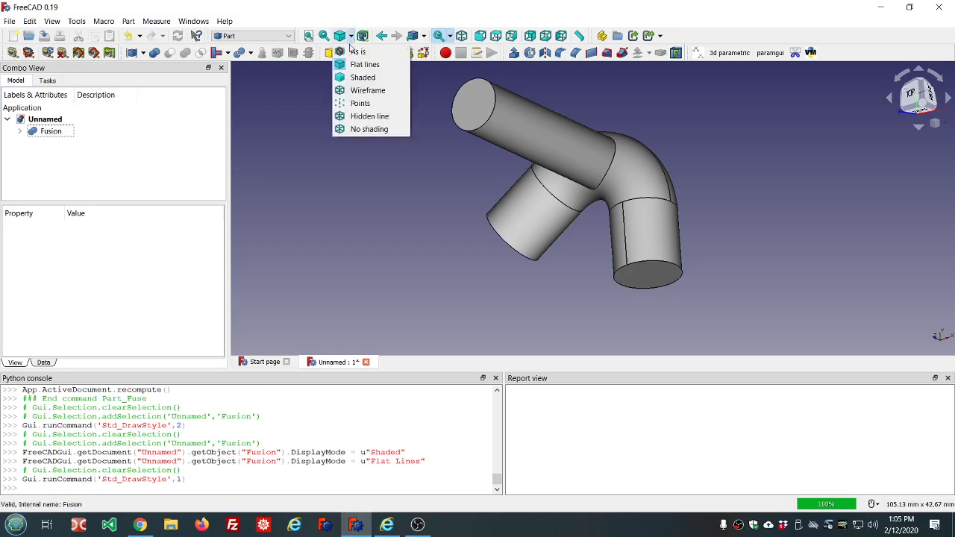
click(357, 74)
middle_drag(375, 203, 423, 189)
Set the Fusion object's display mode to Shaded and reselect the object.
click(60, 131)
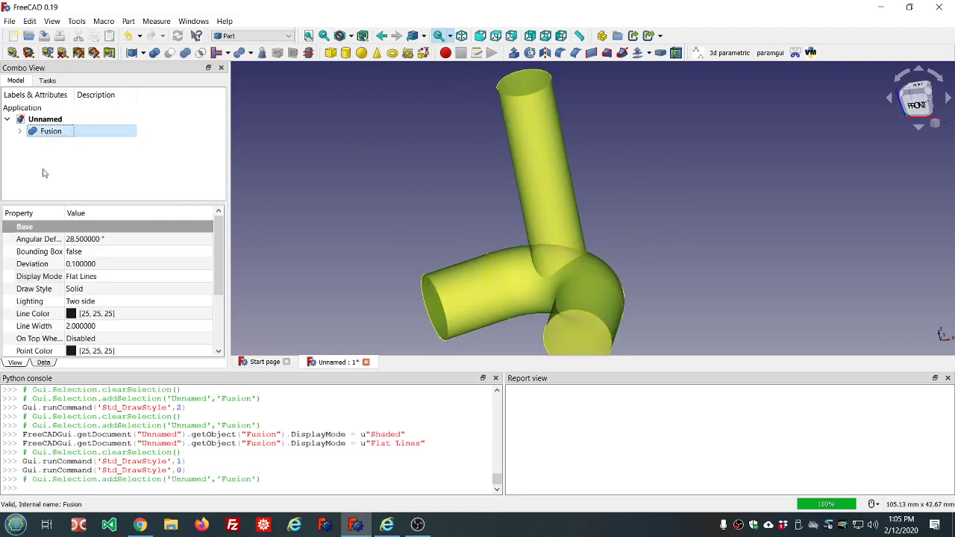
click(152, 276)
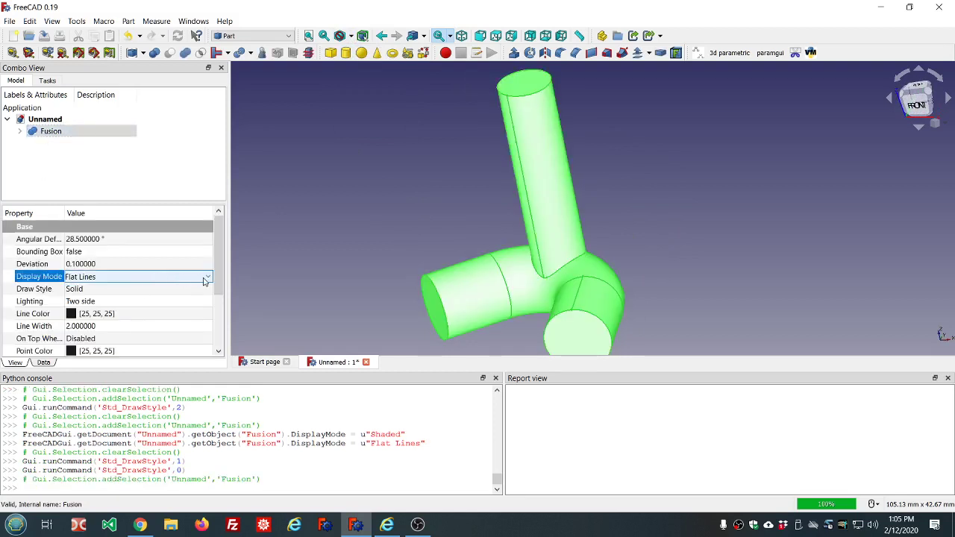
click(207, 277)
click(201, 298)
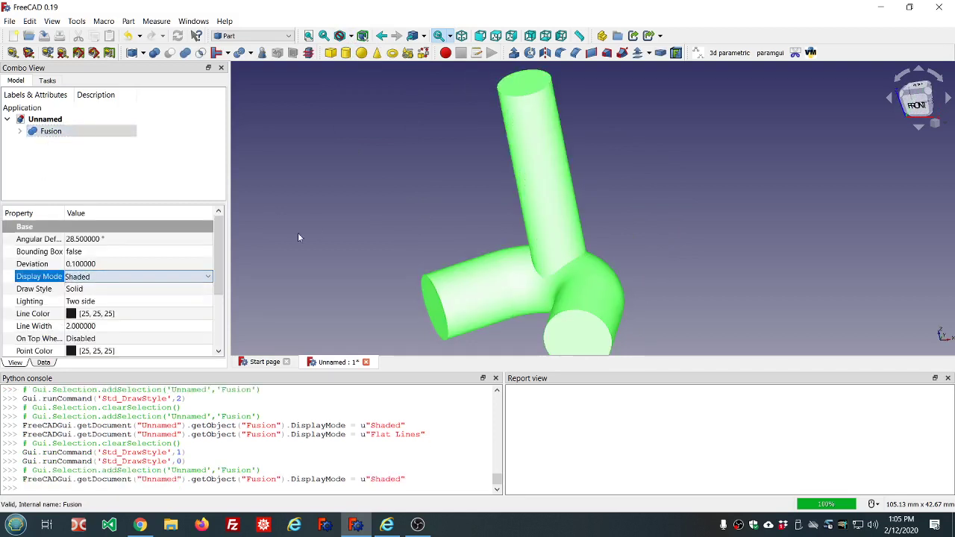
click(315, 223)
click(48, 133)
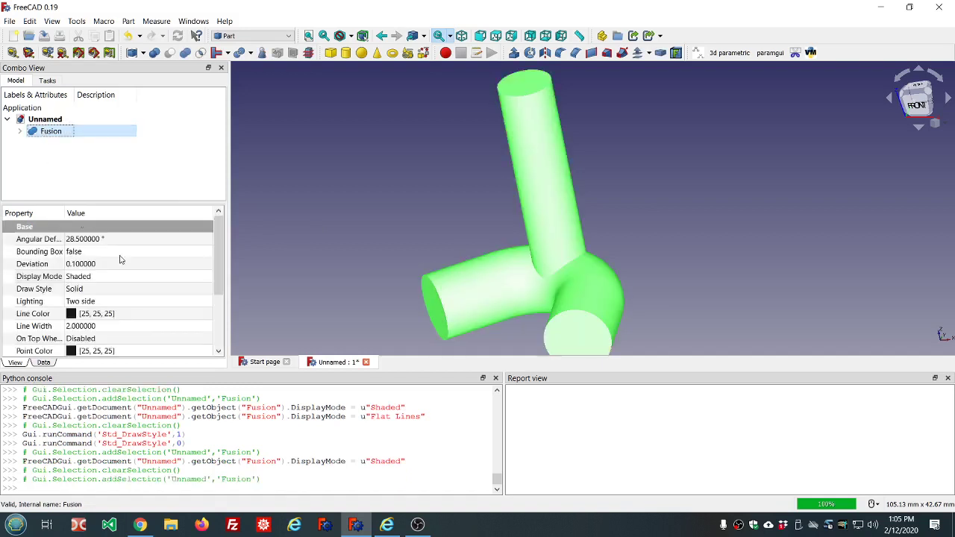
Return the Fusion object's display mode to Flat Lines and clear the selection.
click(202, 278)
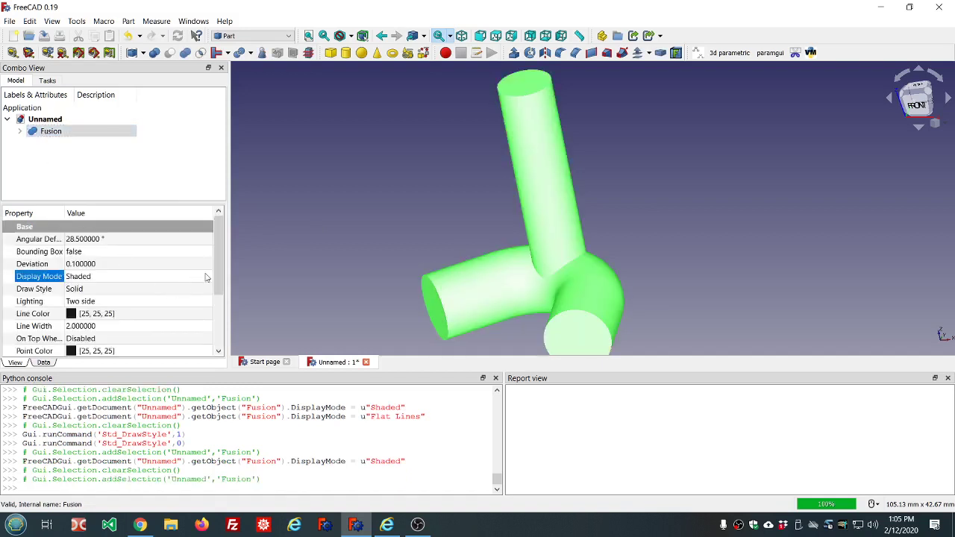
click(208, 277)
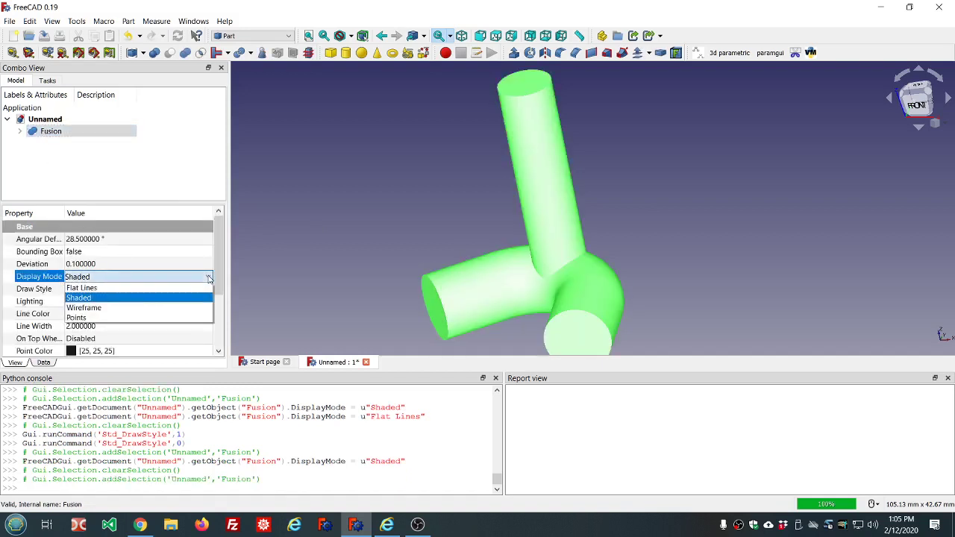
click(144, 288)
click(163, 155)
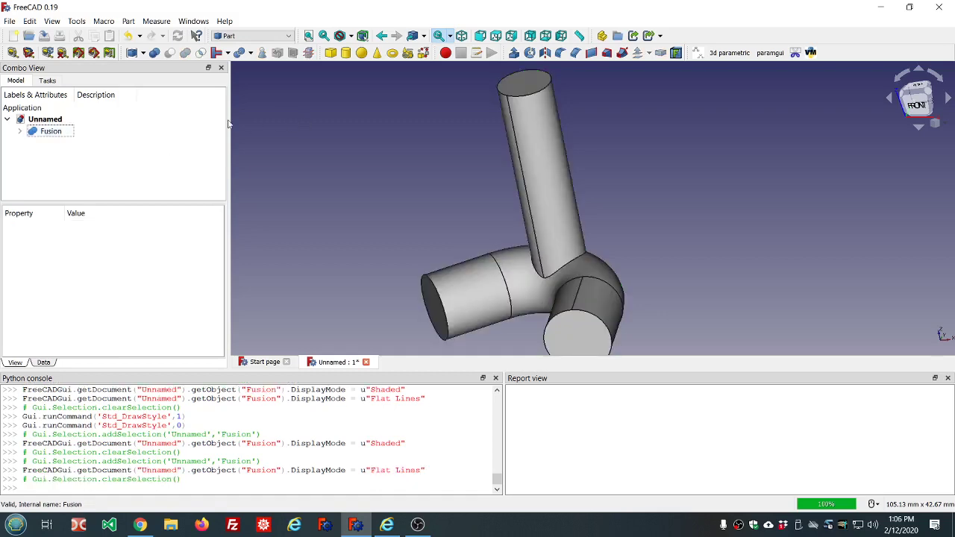
Switch the view's draw style to Wireframe and examine the fitting's edges and vertices.
click(46, 133)
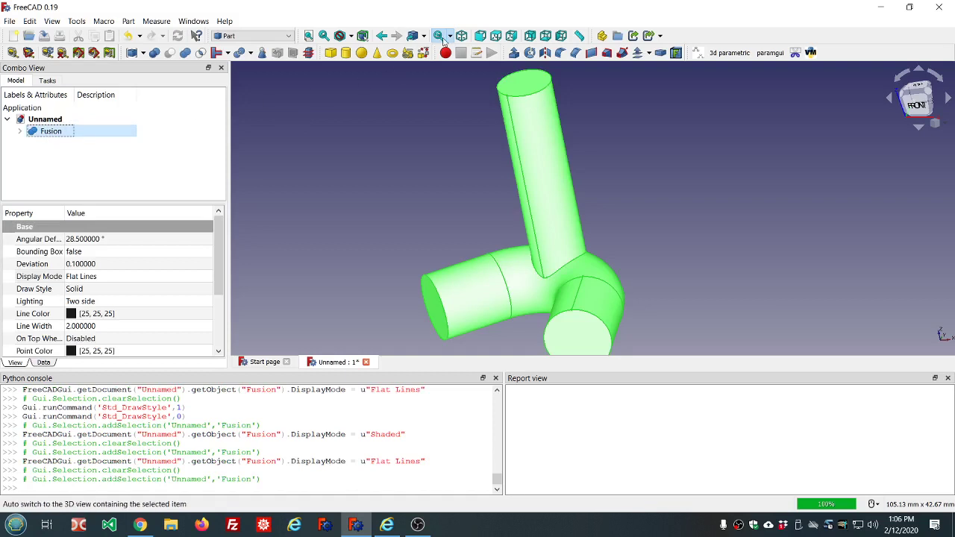
click(351, 37)
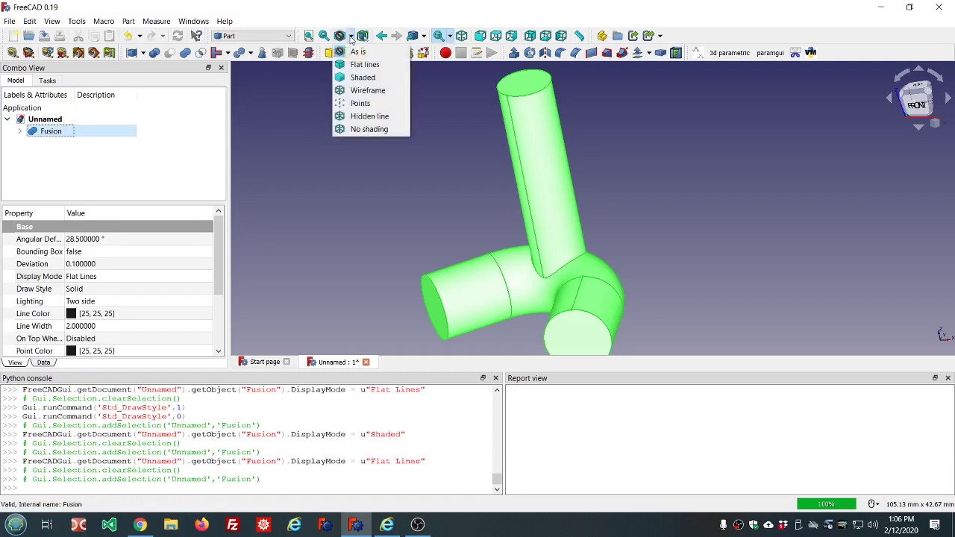
click(356, 90)
scroll(390, 141, down, 2)
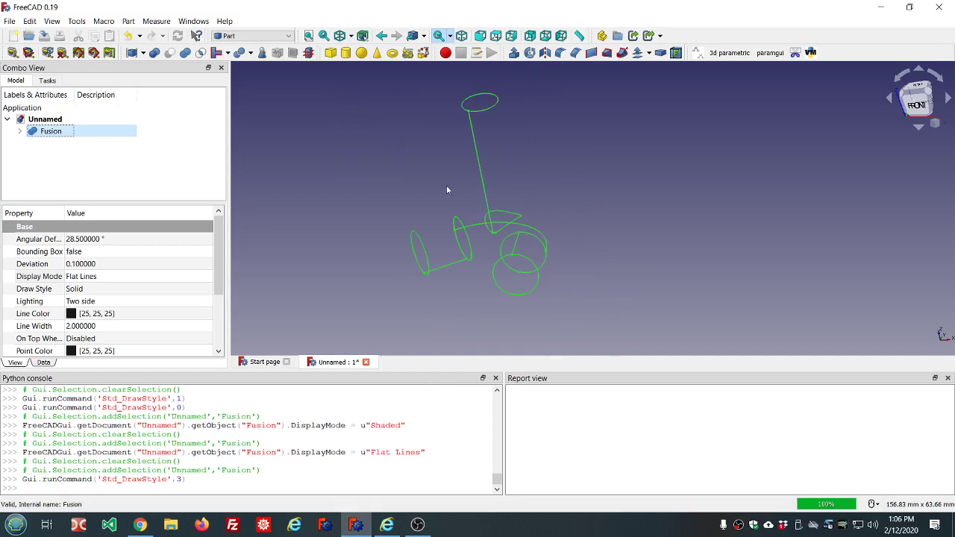
scroll(471, 266, up, 2)
scroll(471, 270, down, 2)
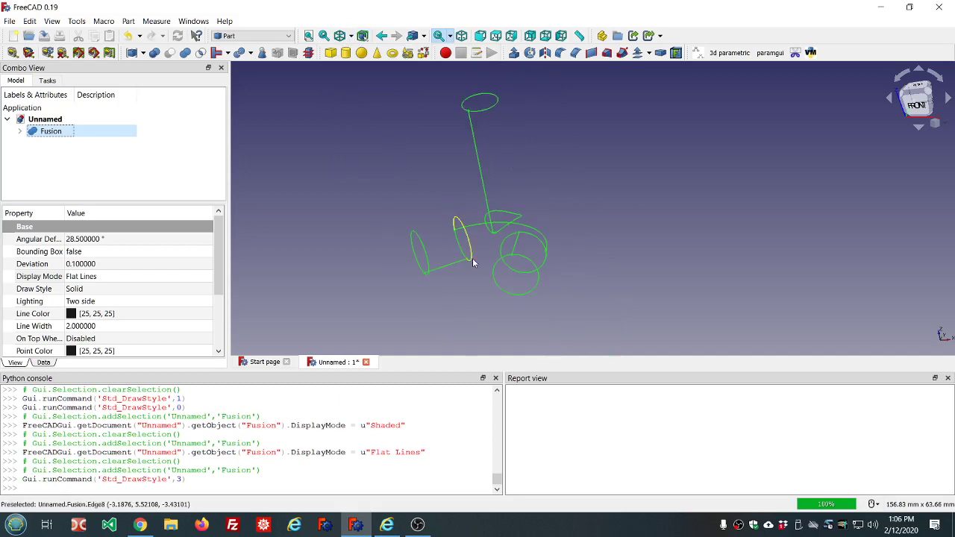
click(468, 110)
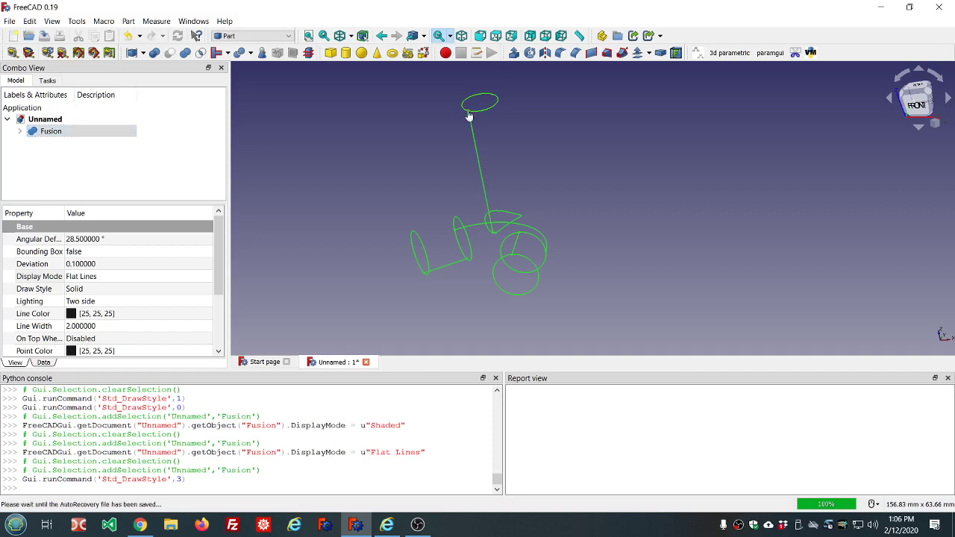
click(411, 140)
Preview the fitting in the Points draw style and in the Hidden line draw style.
click(351, 36)
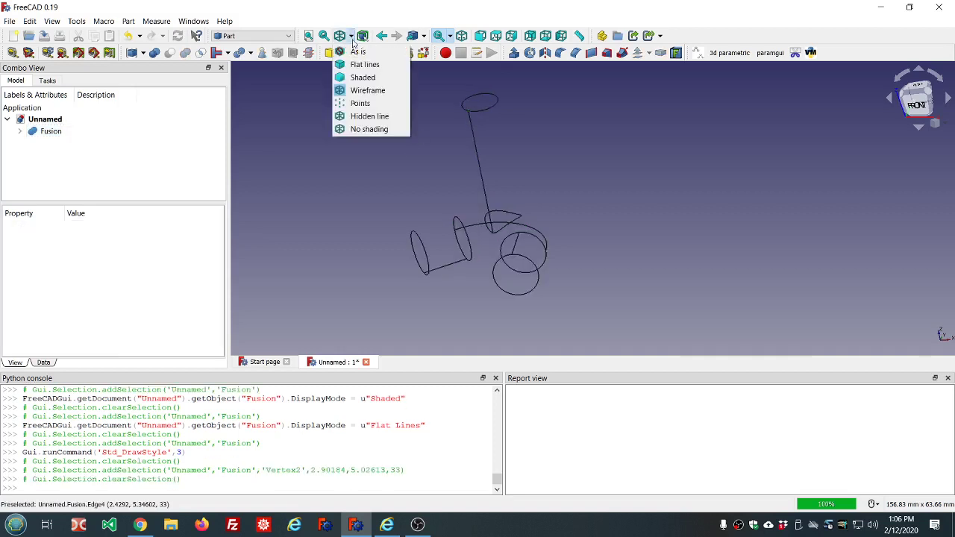
click(358, 104)
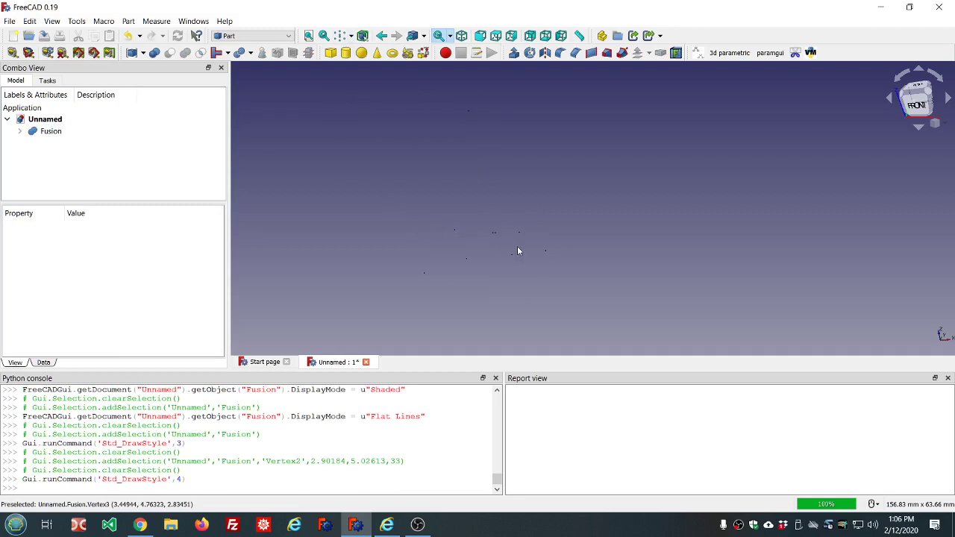
click(351, 36)
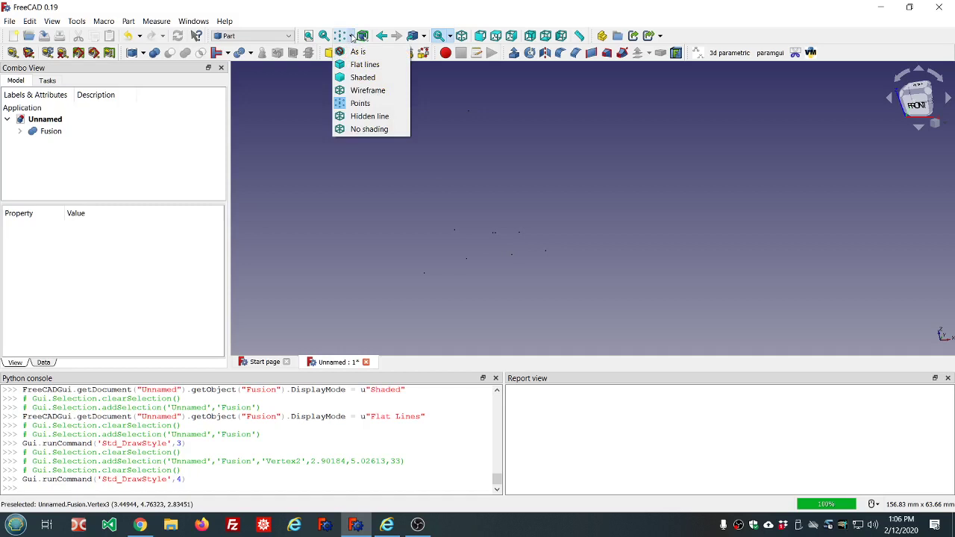
click(356, 116)
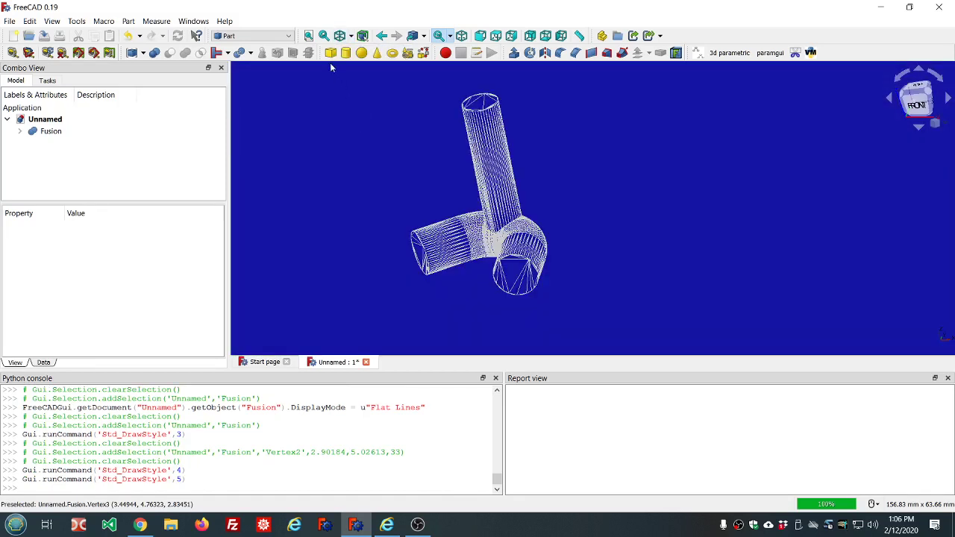
Preview the fitting in the No shading draw style and restore the view's draw style to As is.
click(353, 36)
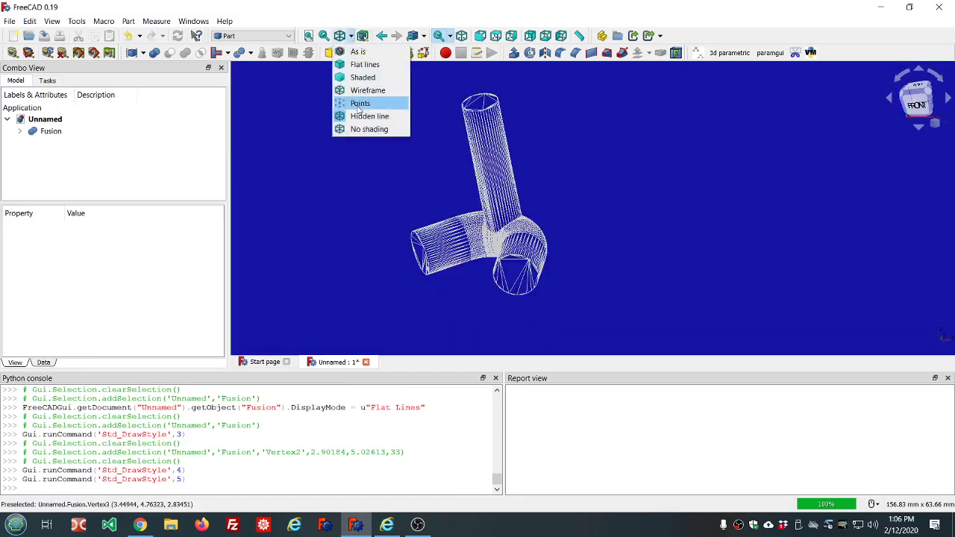
click(367, 129)
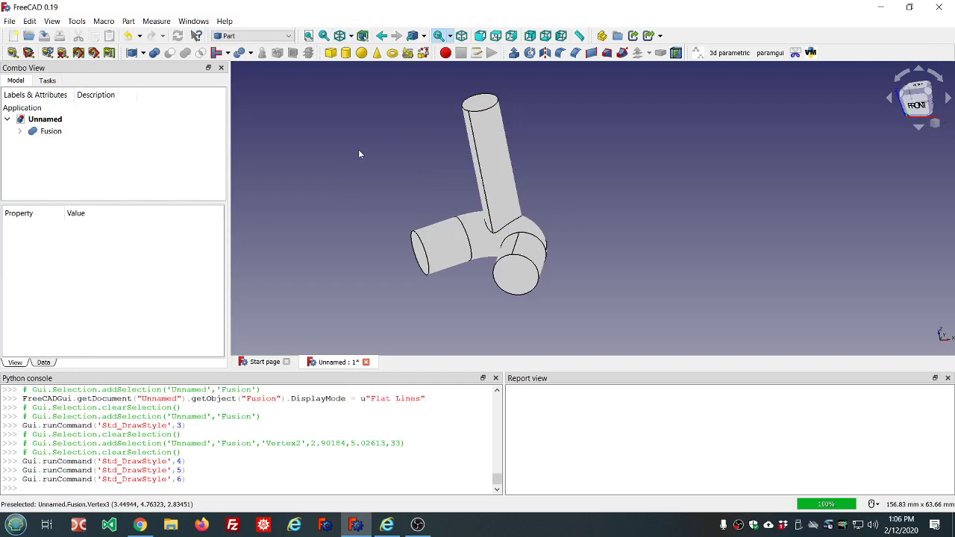
mouse_move(358, 149)
middle_down()
mouse_move(392, 204)
mouse_move(375, 143)
middle_up()
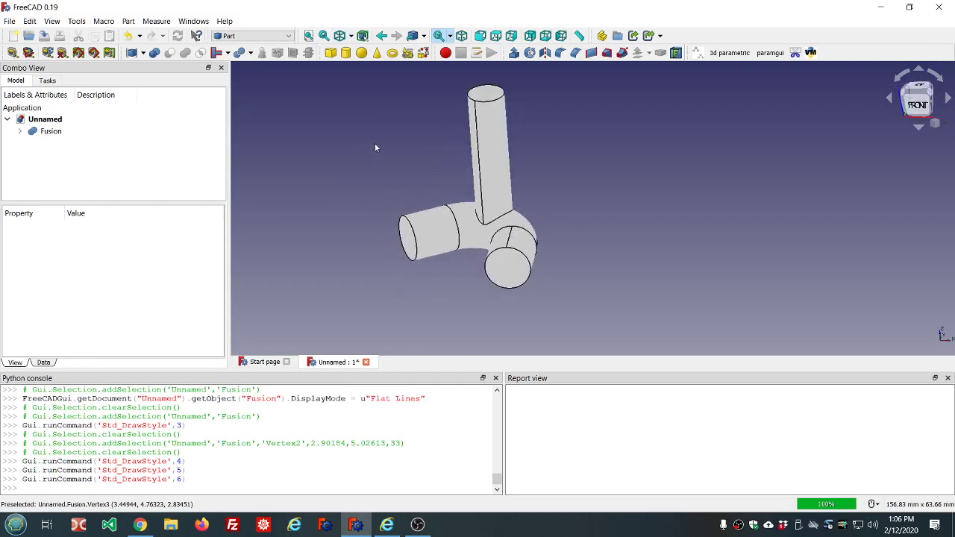
click(351, 37)
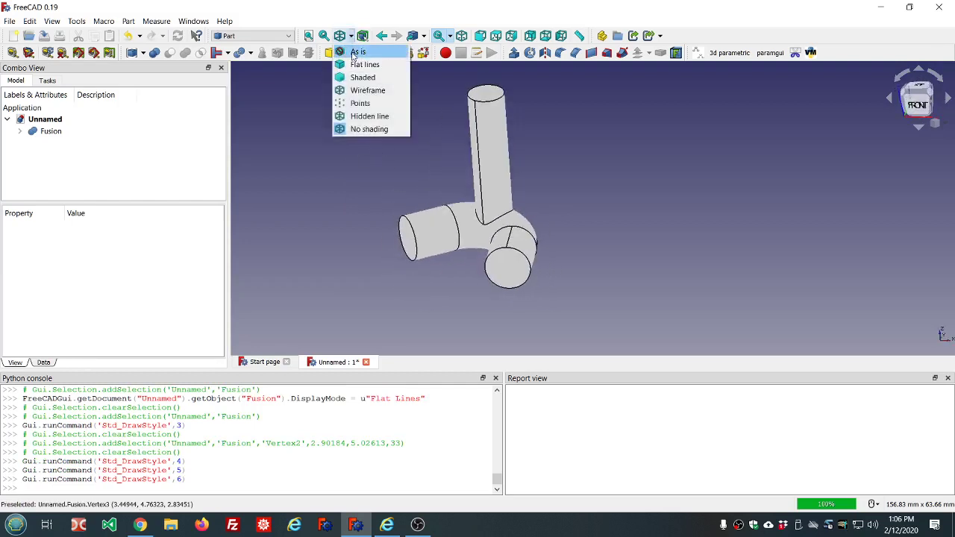
click(353, 53)
mouse_move(378, 126)
middle_down()
mouse_move(383, 151)
mouse_move(395, 155)
middle_up()
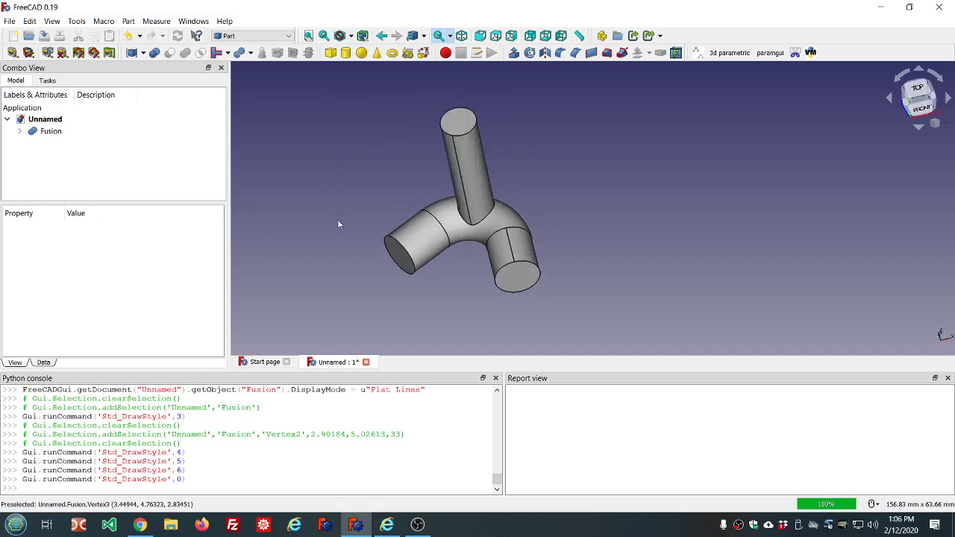
middle_drag(315, 284, 356, 285)
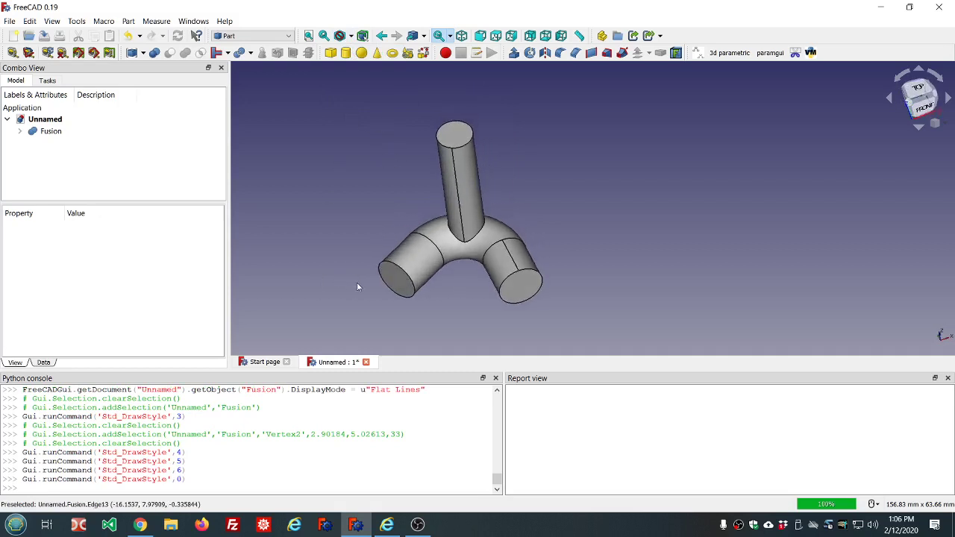
Hollow the Fusion with a -1 mm Thickness open at its three pipe end faces, using Skin mode and the Intersection join type.
click(387, 281)
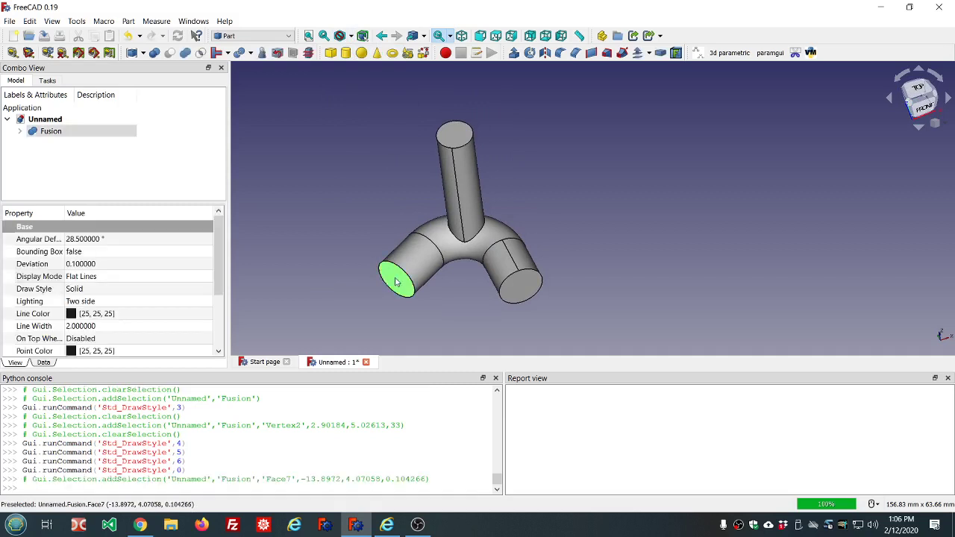
ctrl+click(525, 290)
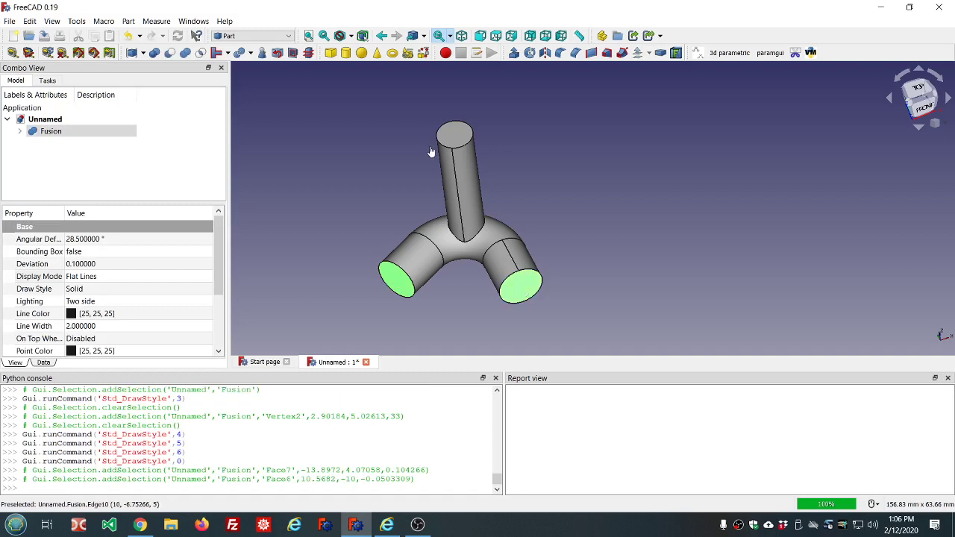
ctrl+click(444, 139)
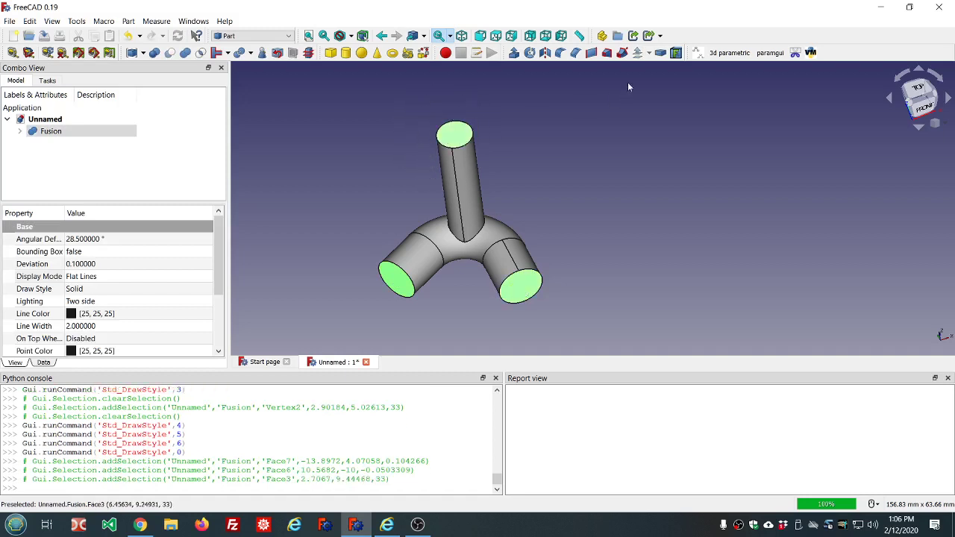
click(661, 53)
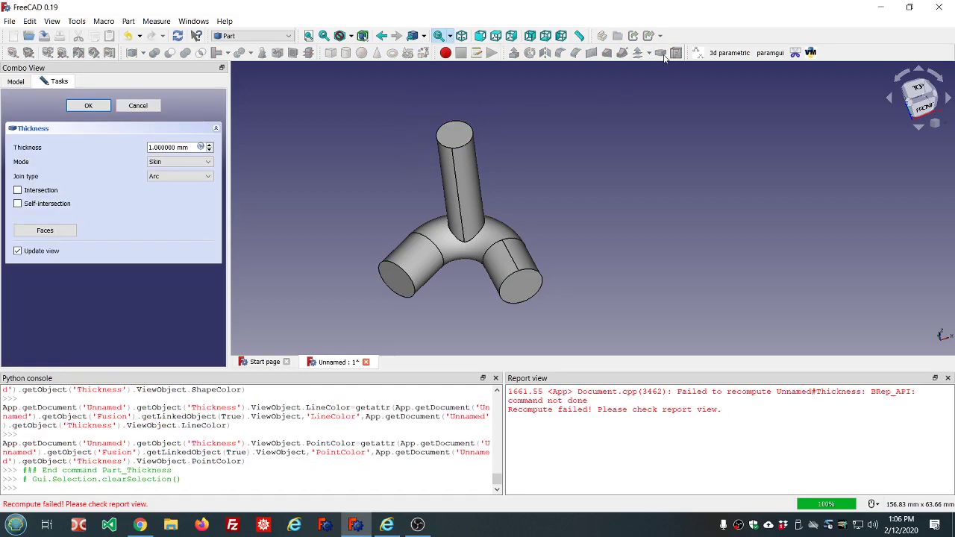
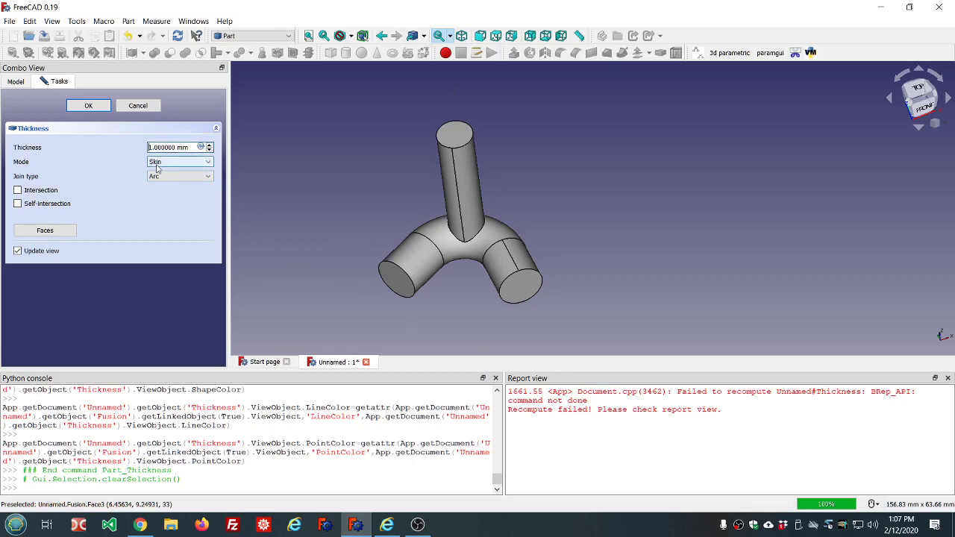
text(-)
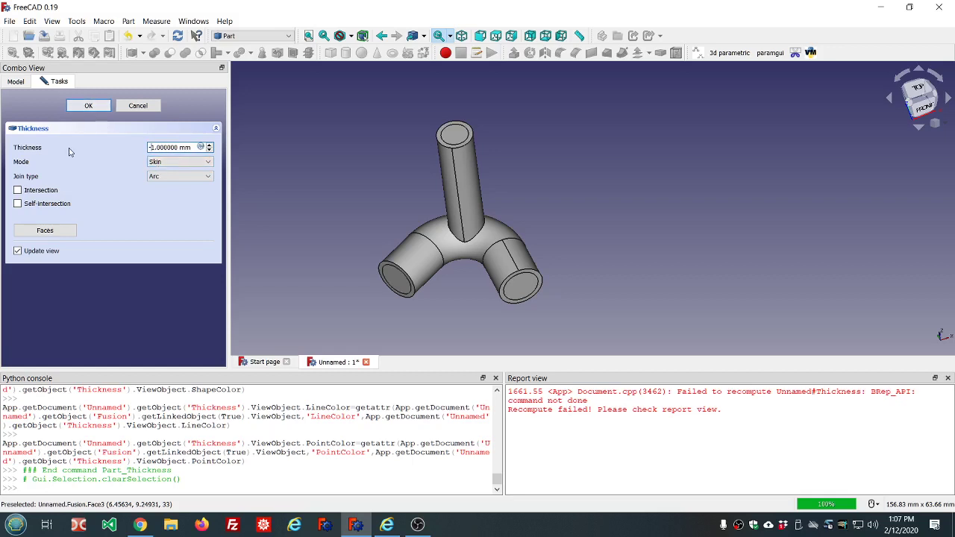
click(207, 177)
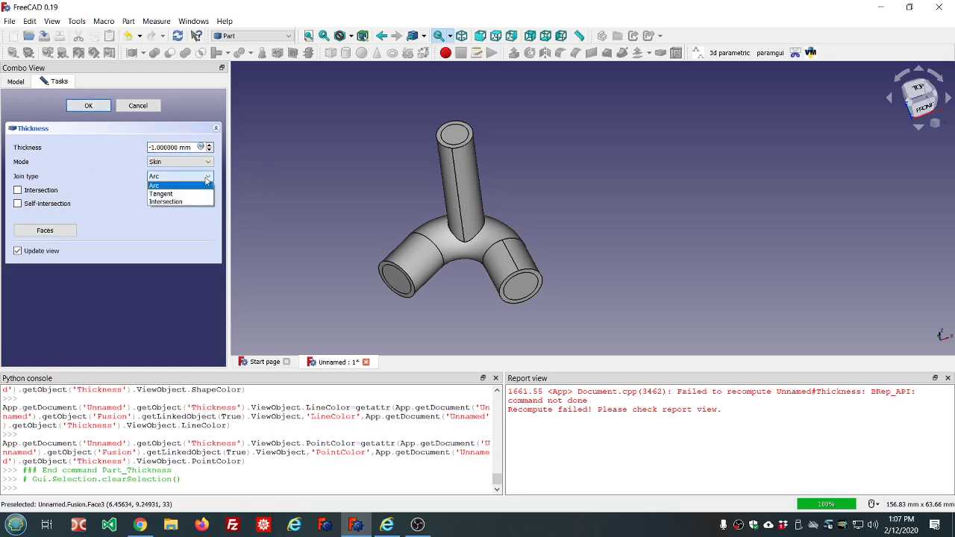
click(187, 200)
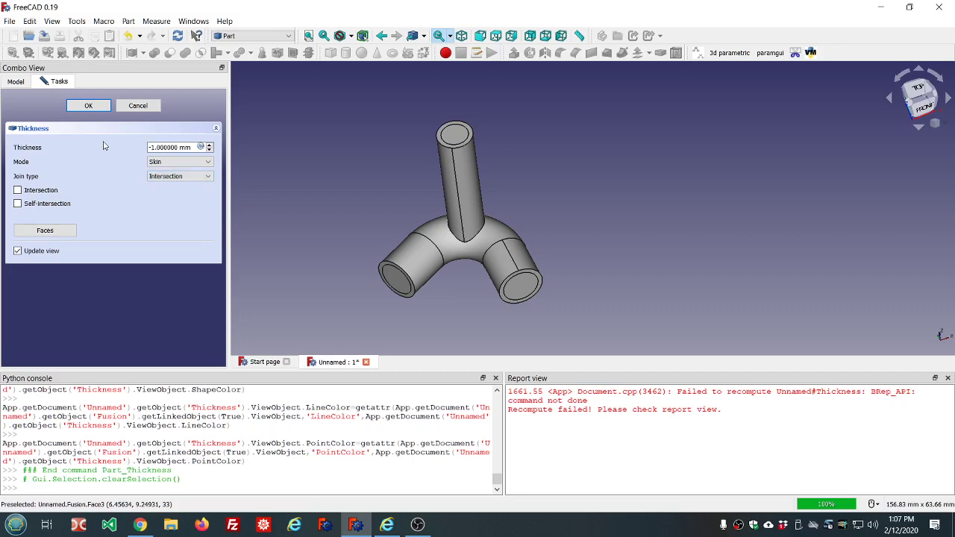
click(89, 106)
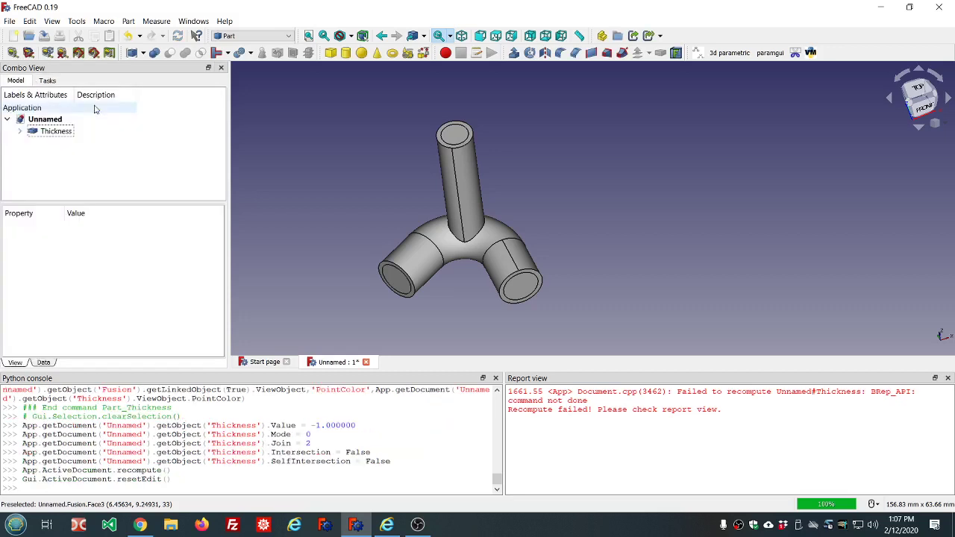
Hide the Fusion object nested under Thickness so only the hollow fitting is shown.
click(19, 132)
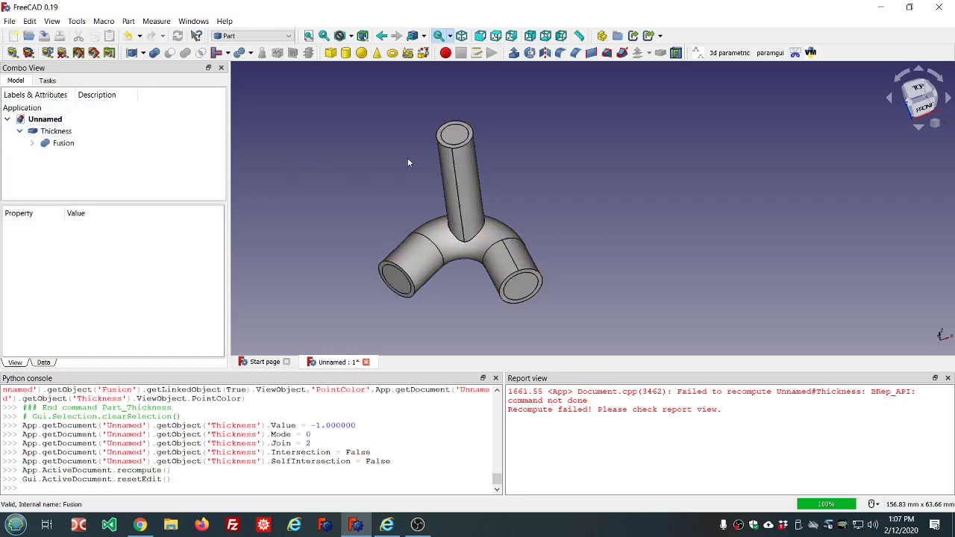
click(58, 144)
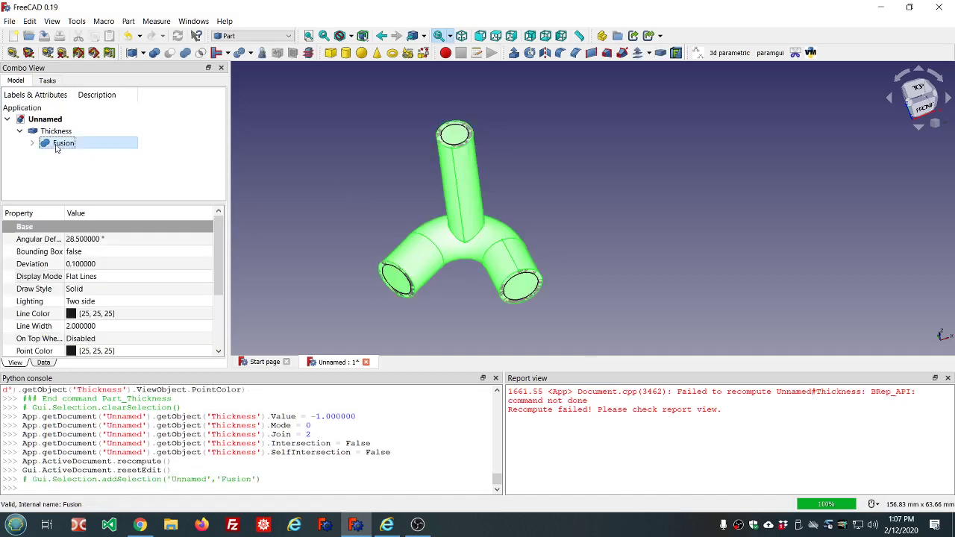
key(space)
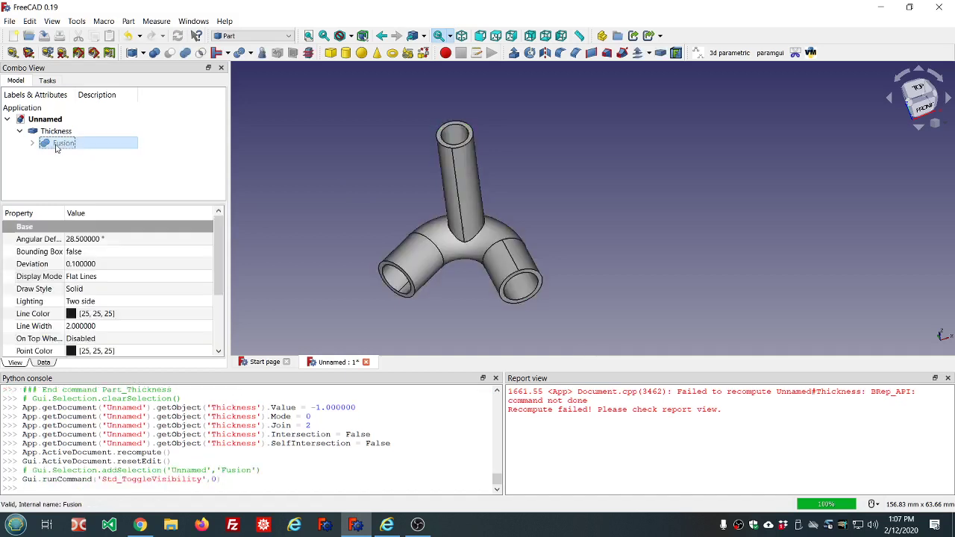
click(363, 147)
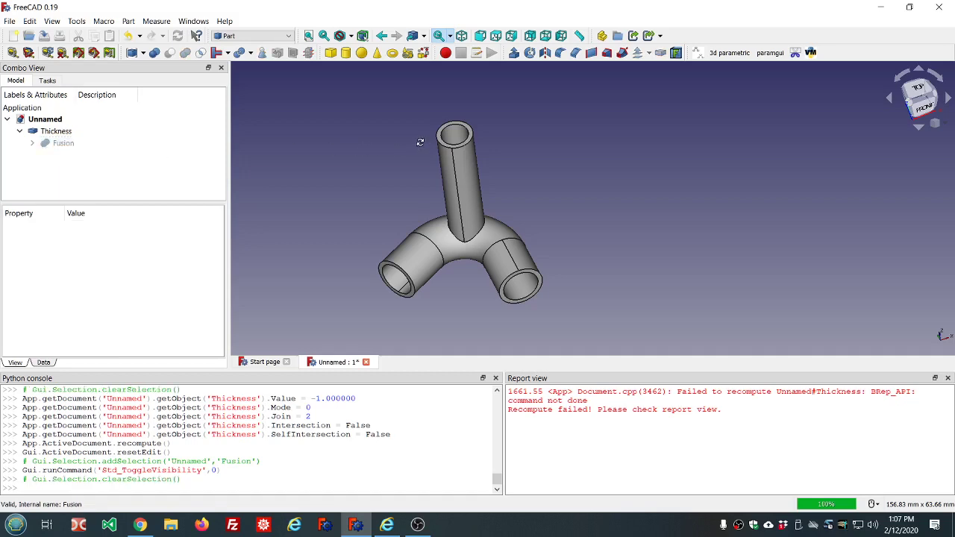
Examine the hollow fitting from several angles, checking the inner faces of the bend and the branch cylinder.
middle_drag(421, 143, 436, 182)
scroll(471, 223, up, 4)
middle_drag(549, 240, 579, 162)
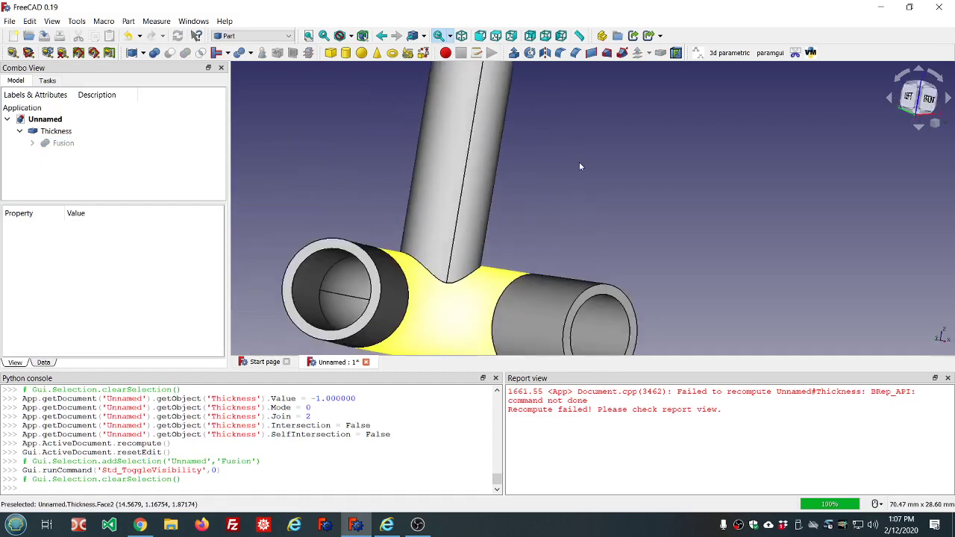
scroll(579, 162, down, 4)
scroll(571, 239, up, 4)
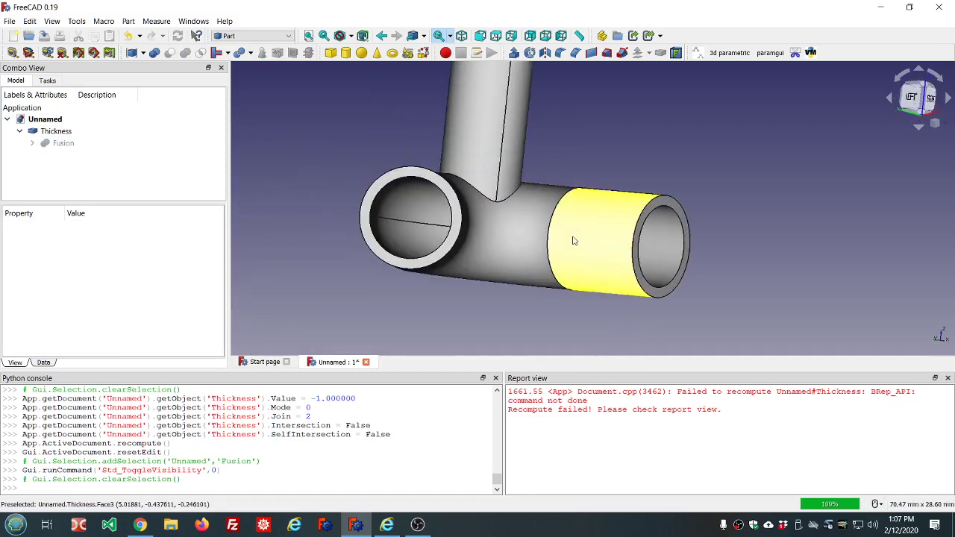
click(420, 230)
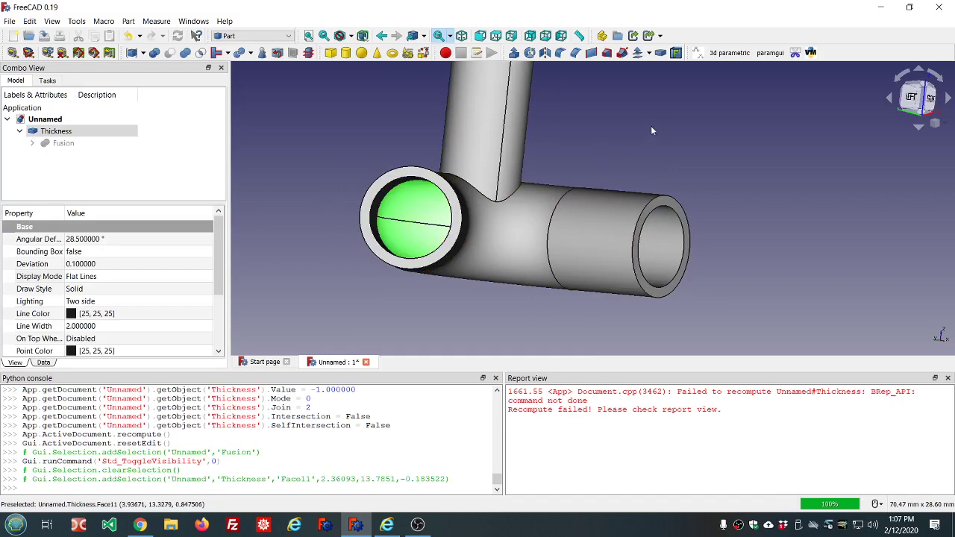
middle_drag(650, 135, 666, 171)
click(618, 206)
click(515, 207)
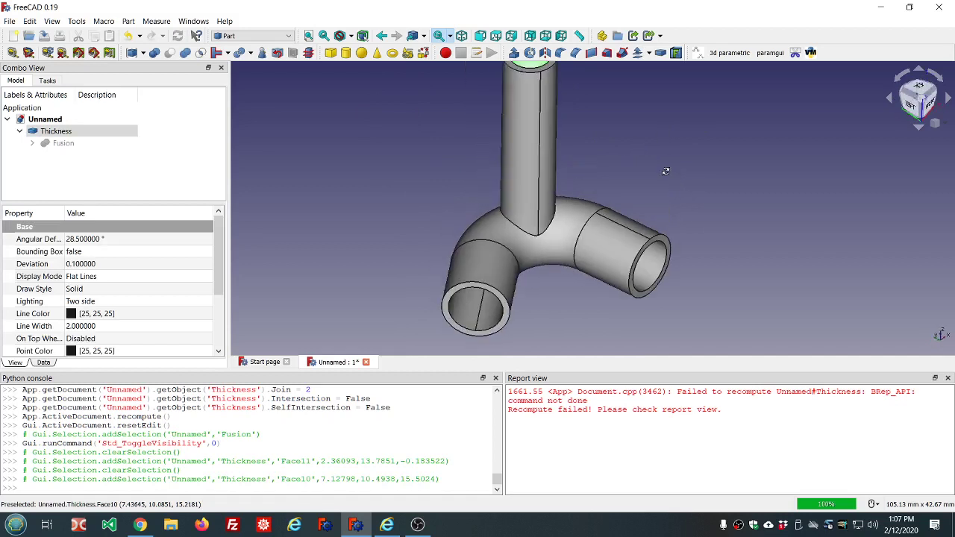
Clear the Report view messages, collapse the Thickness entry in the model tree and deselect the fitting.
right_click(663, 426)
click(688, 477)
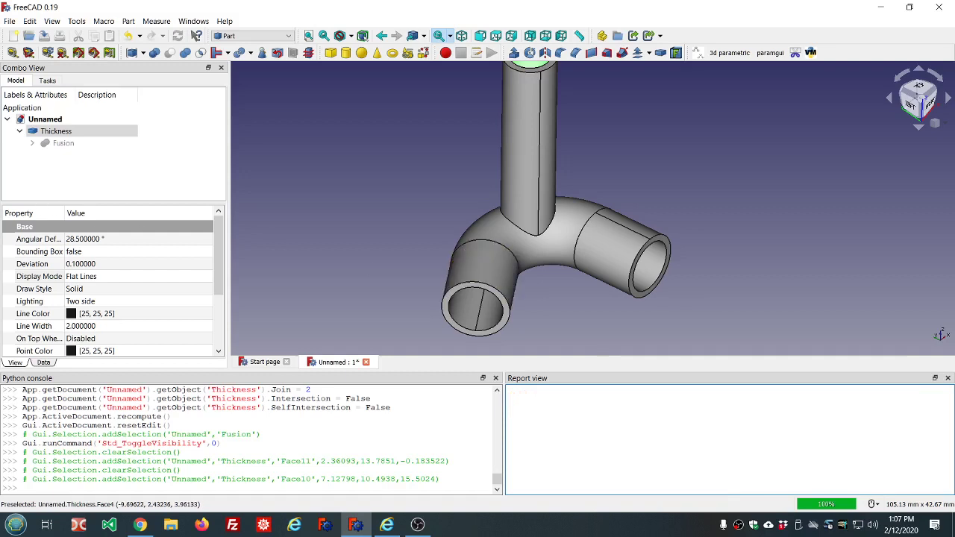
click(15, 132)
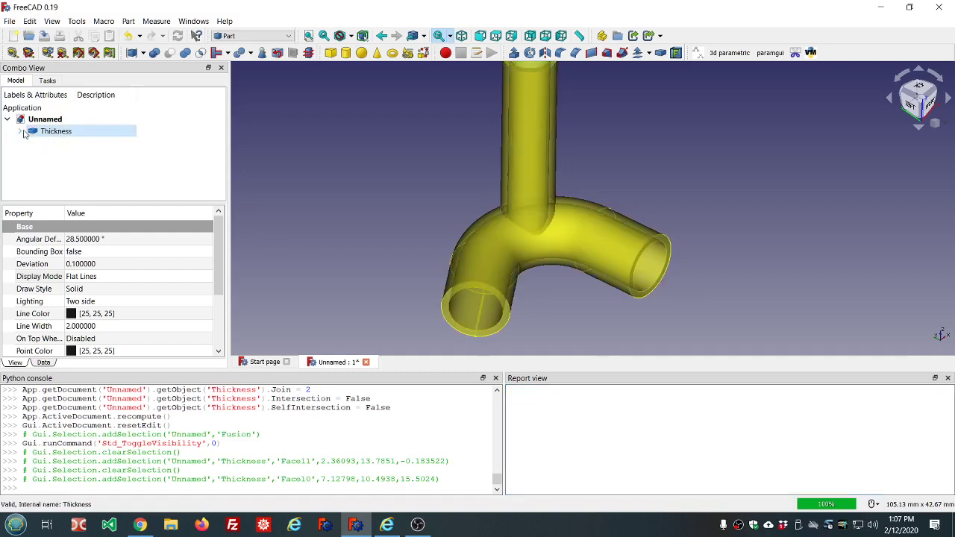
click(60, 132)
click(298, 138)
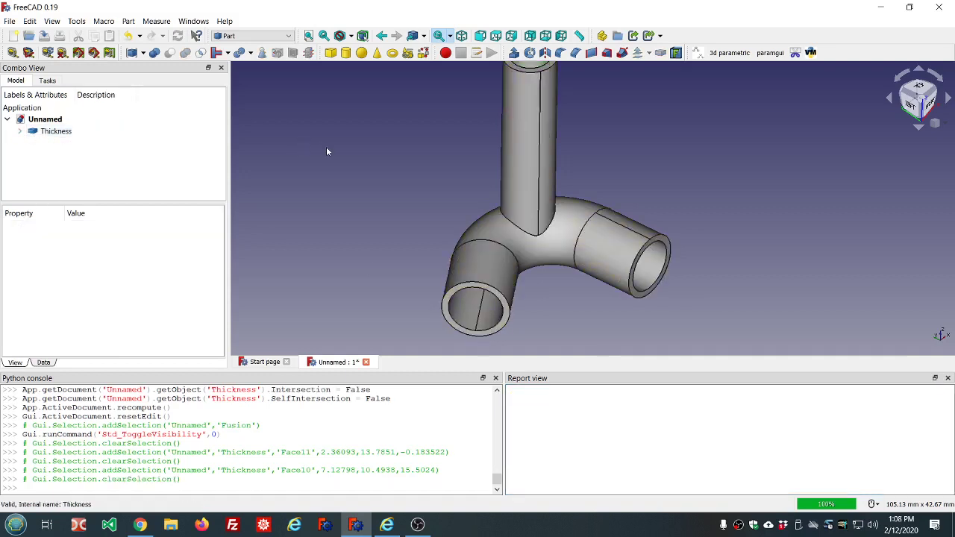
scroll(336, 148, down, 3)
scroll(346, 136, up, 2)
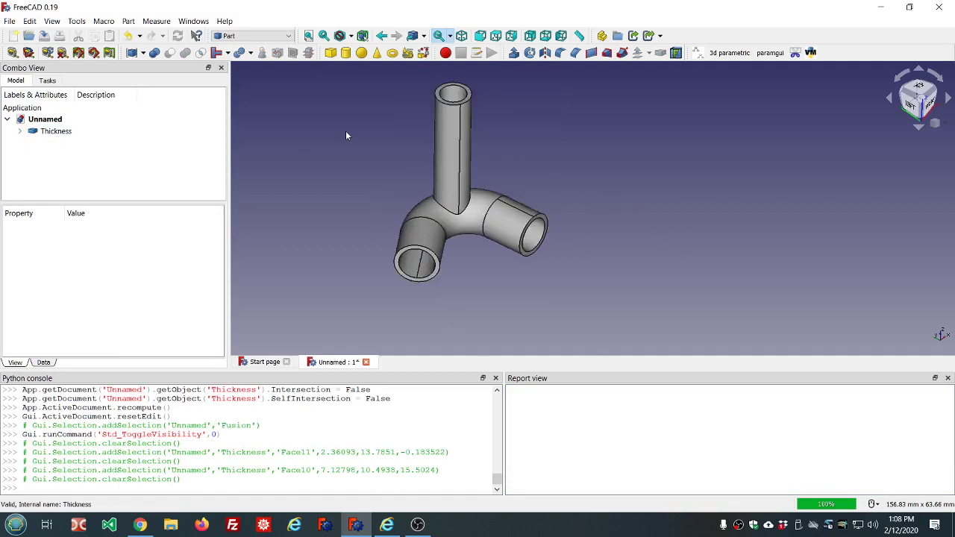
Section the hollow fitting with a Z clipping plane at an offset of 2.00.
click(52, 20)
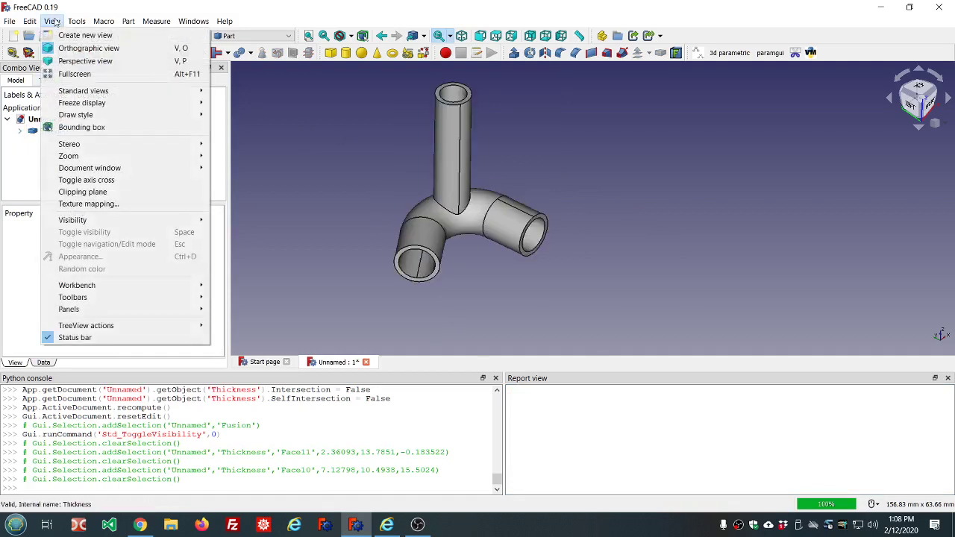
click(88, 192)
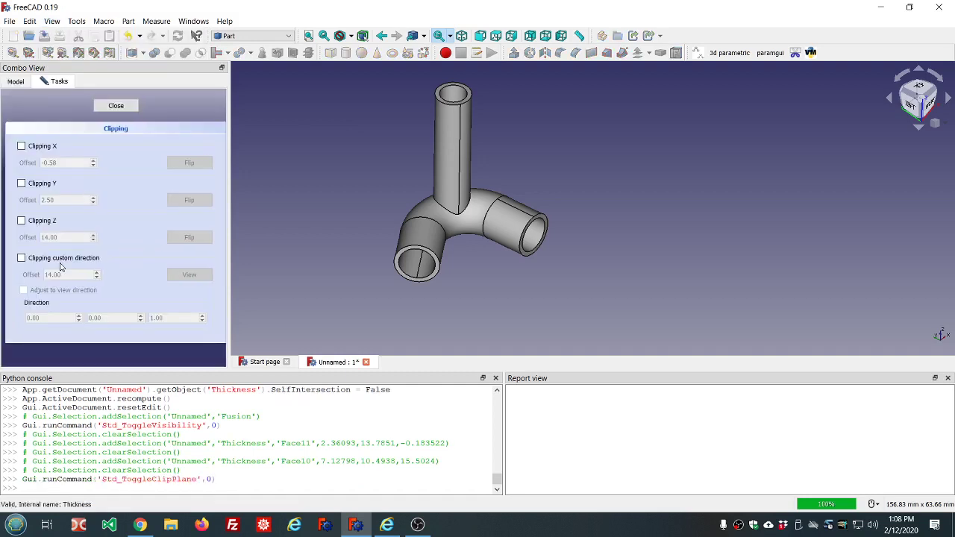
click(22, 221)
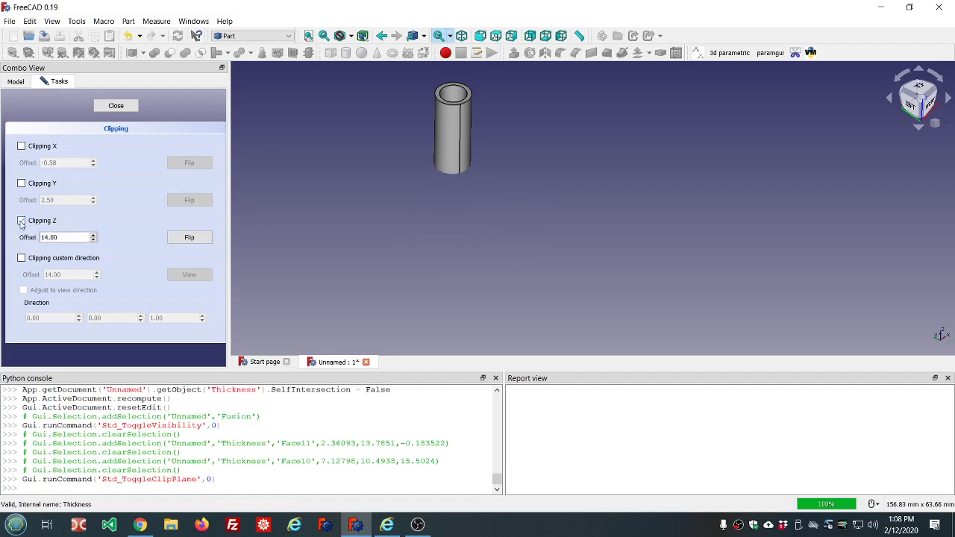
click(22, 221)
click(64, 237)
scroll(63, 237, down, 3)
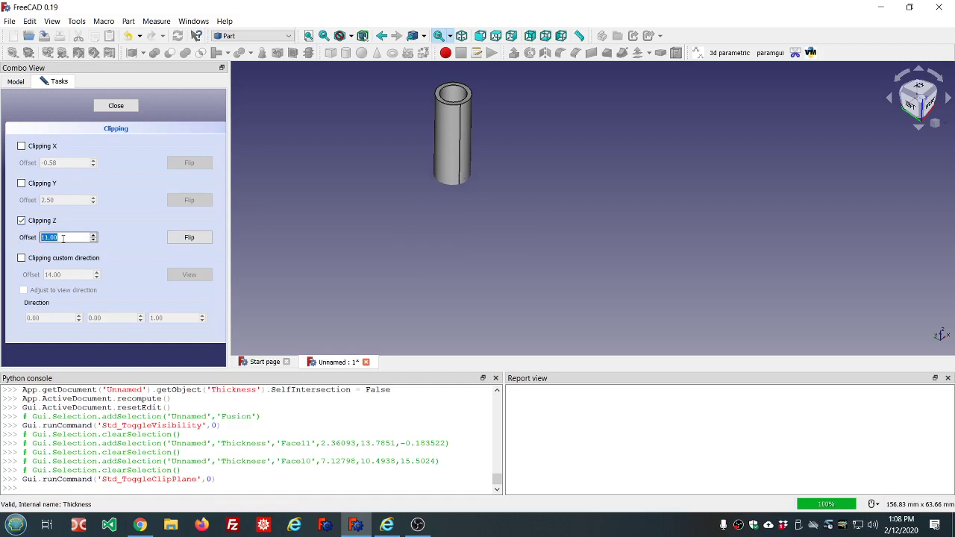
scroll(63, 238, down, 8)
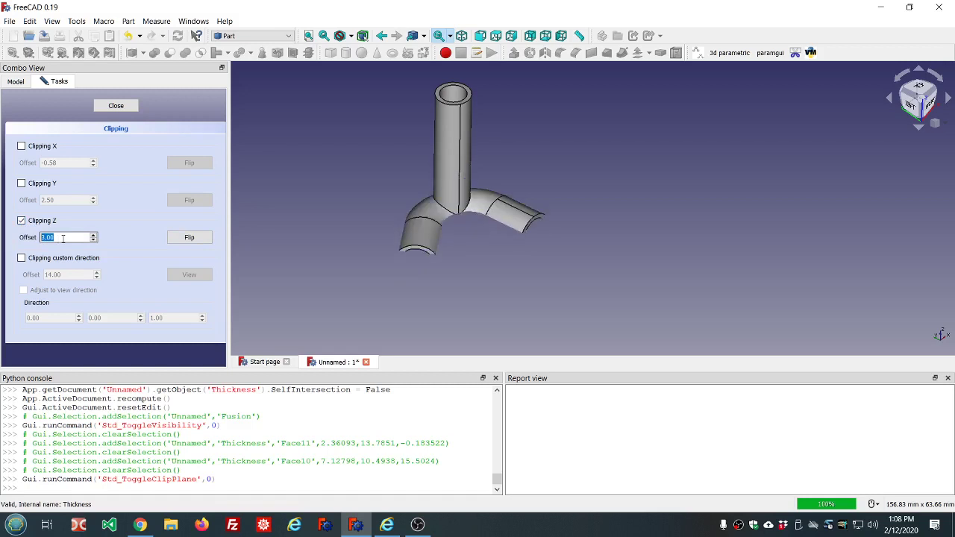
scroll(64, 238, down, 1)
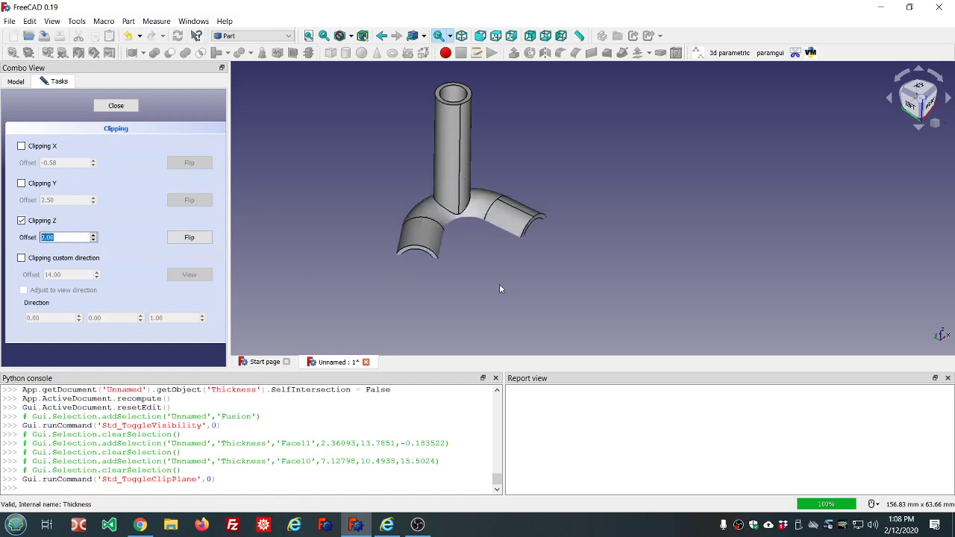
Examine the sectioned fitting's interior from below, checking the pipe wall and the opening where the branch meets the bend.
middle_drag(500, 289, 548, 101)
scroll(542, 114, up, 3)
scroll(546, 95, up, 2)
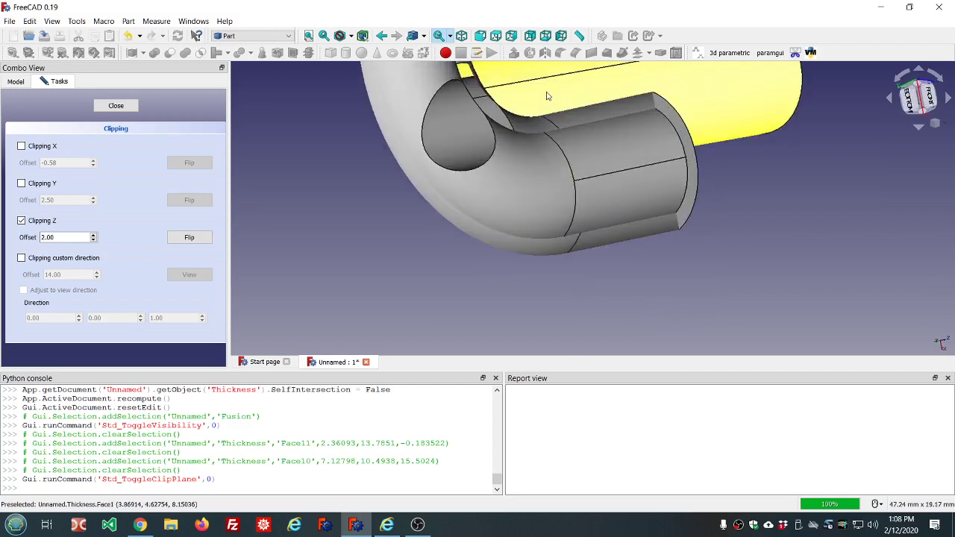
click(560, 124)
click(586, 129)
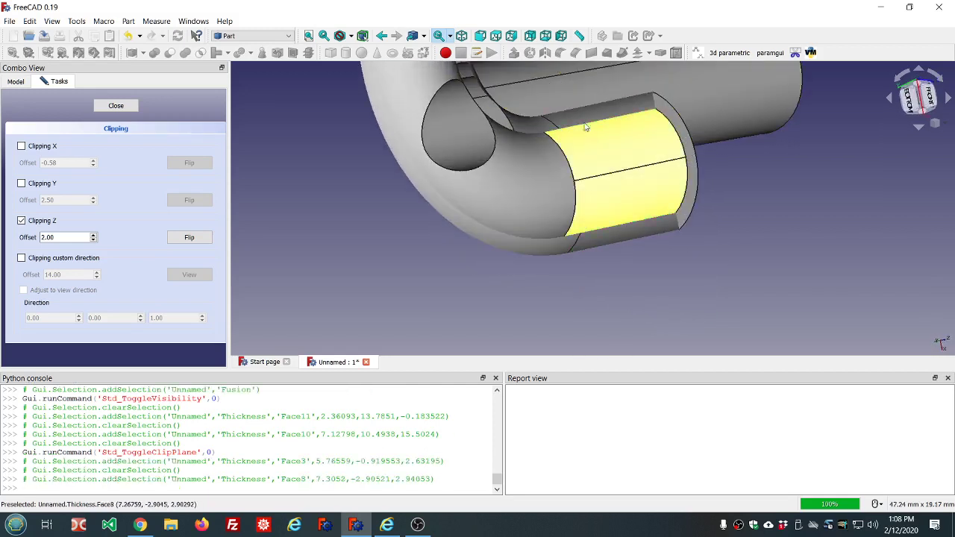
click(556, 127)
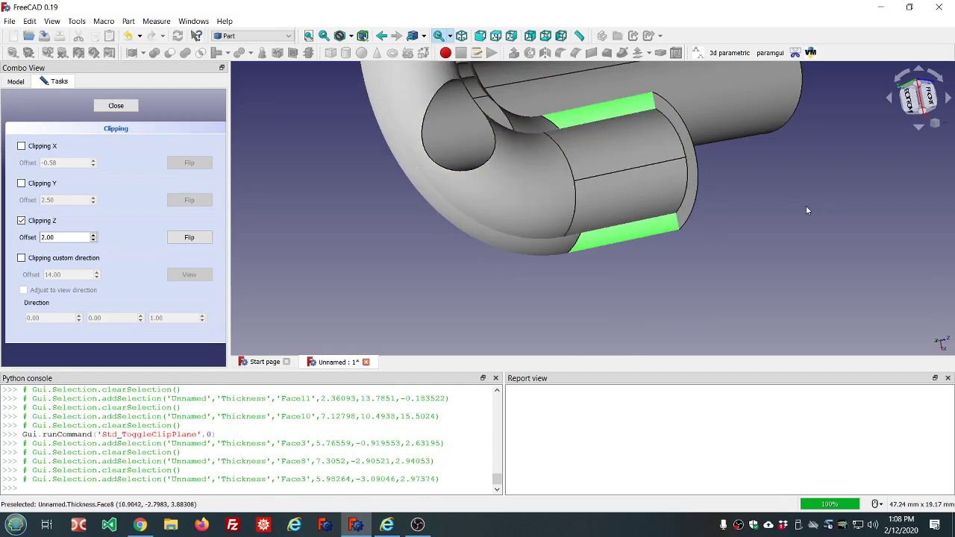
middle_drag(806, 210, 843, 214)
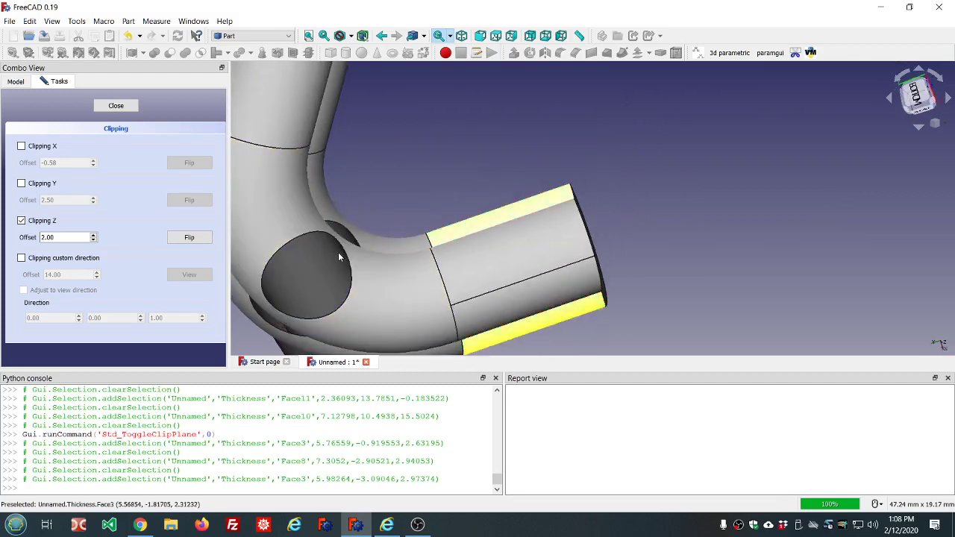
scroll(306, 225, up, 2)
middle_drag(302, 222, 326, 240)
scroll(291, 292, down, 2)
middle_drag(291, 320, 233, 321)
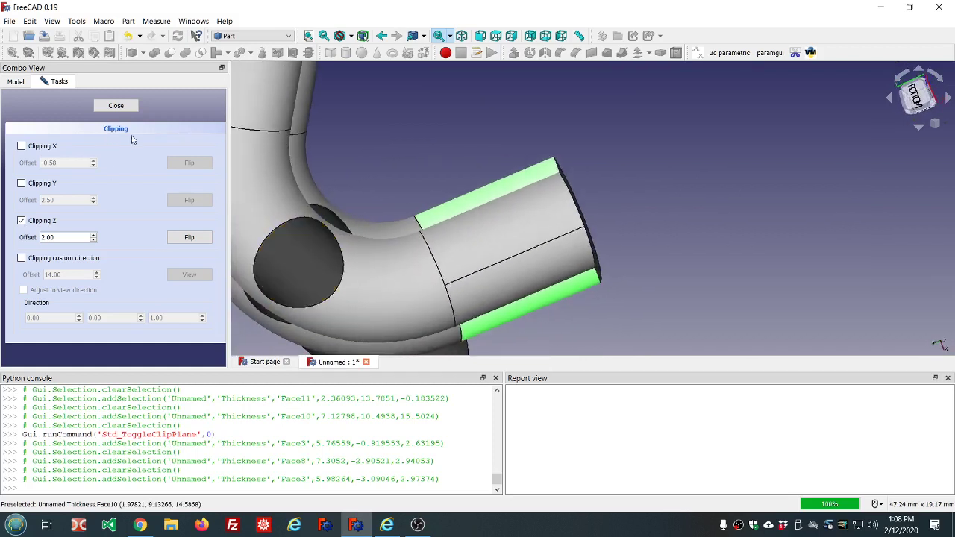
Replace the Z clipping with a Y clipping plane at an offset of 7.50 and inspect the sectioned branch.
click(21, 182)
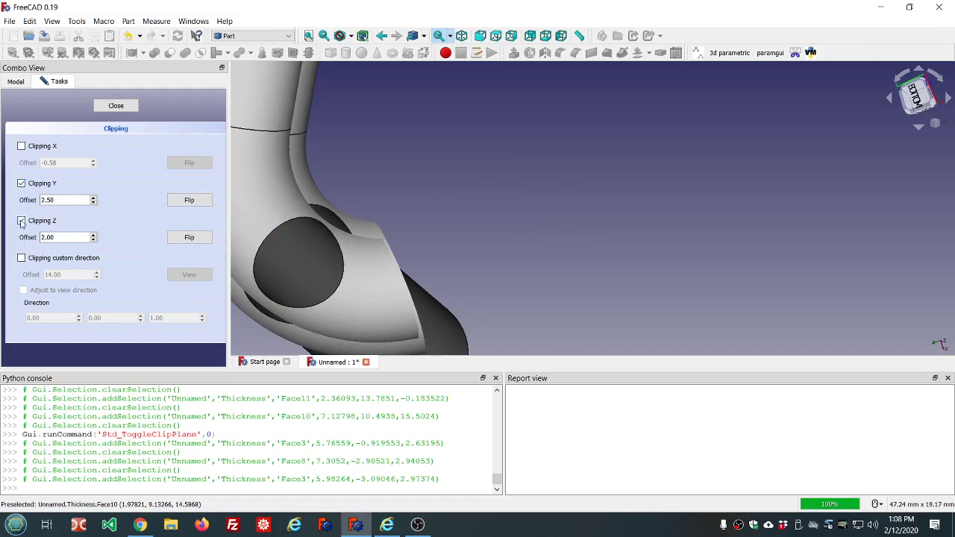
click(22, 221)
scroll(430, 188, down, 5)
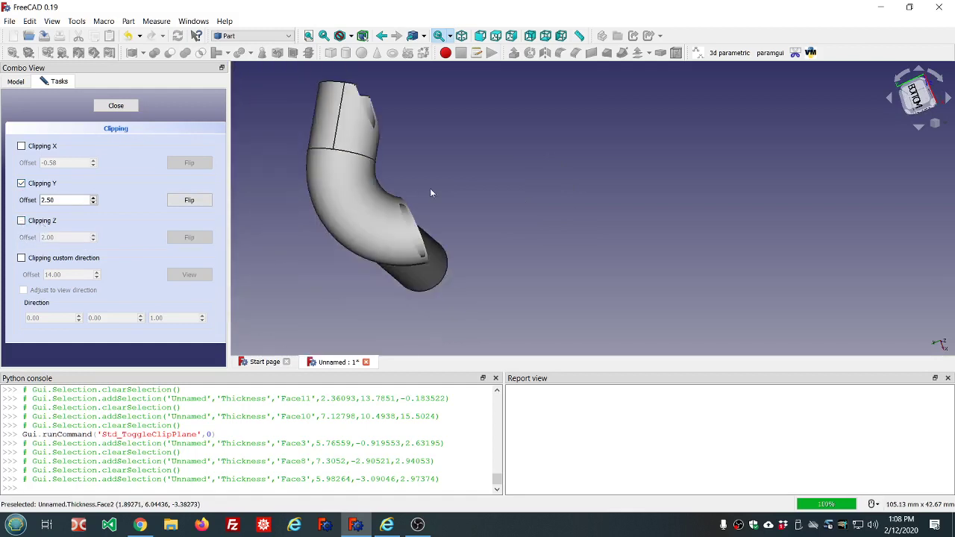
scroll(73, 200, up, 5)
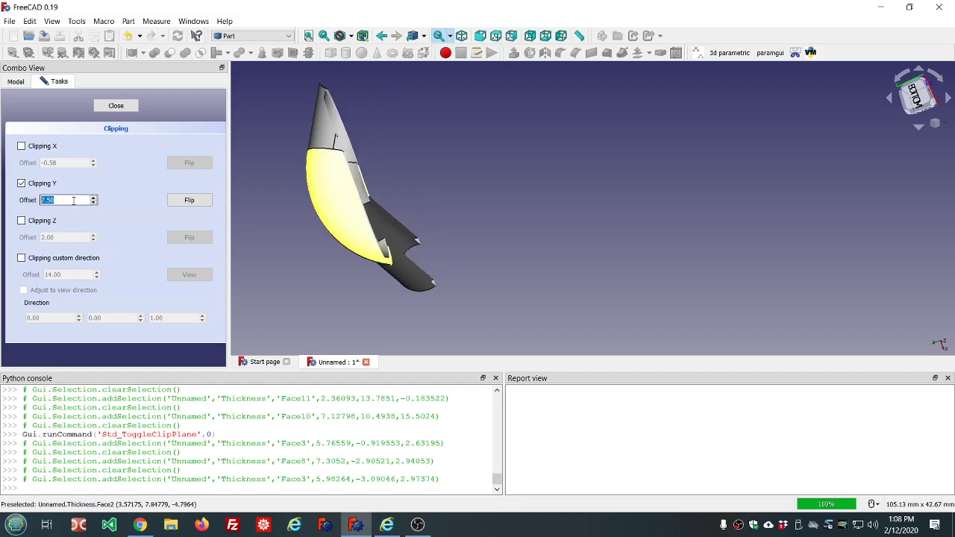
middle_drag(480, 148, 364, 163)
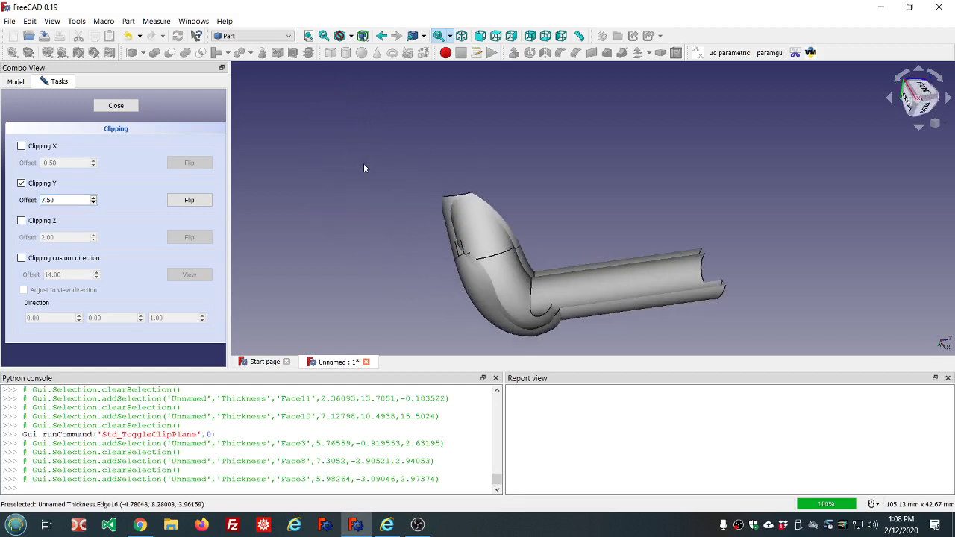
Turn off the Y clipping, close the clipping settings and view the whole fitting from the front.
click(21, 183)
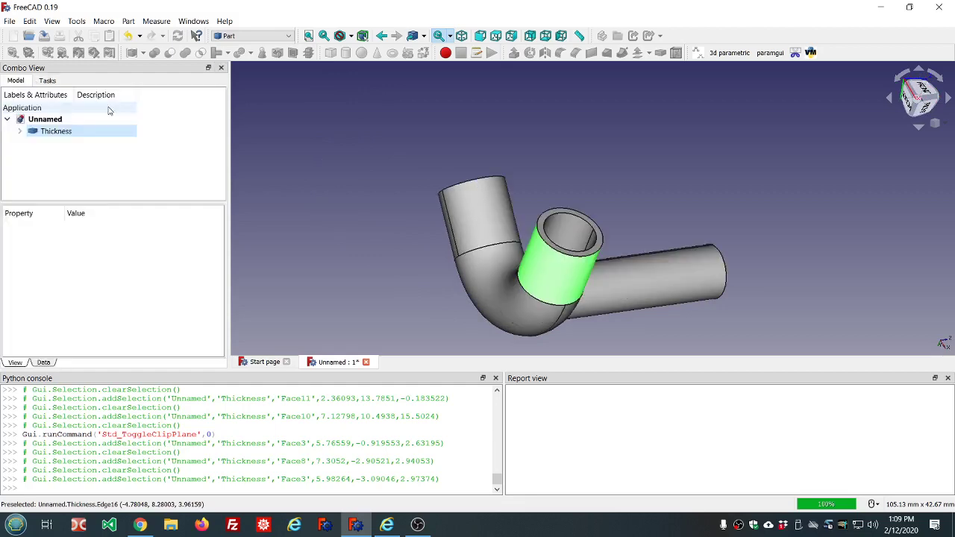
click(116, 105)
scroll(337, 132, down, 3)
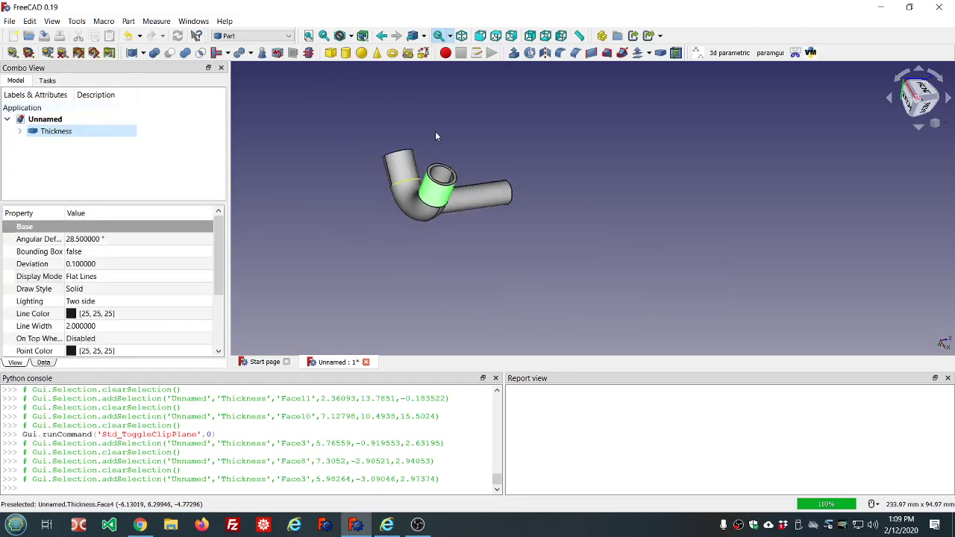
scroll(438, 139, up, 2)
middle_drag(431, 149, 455, 247)
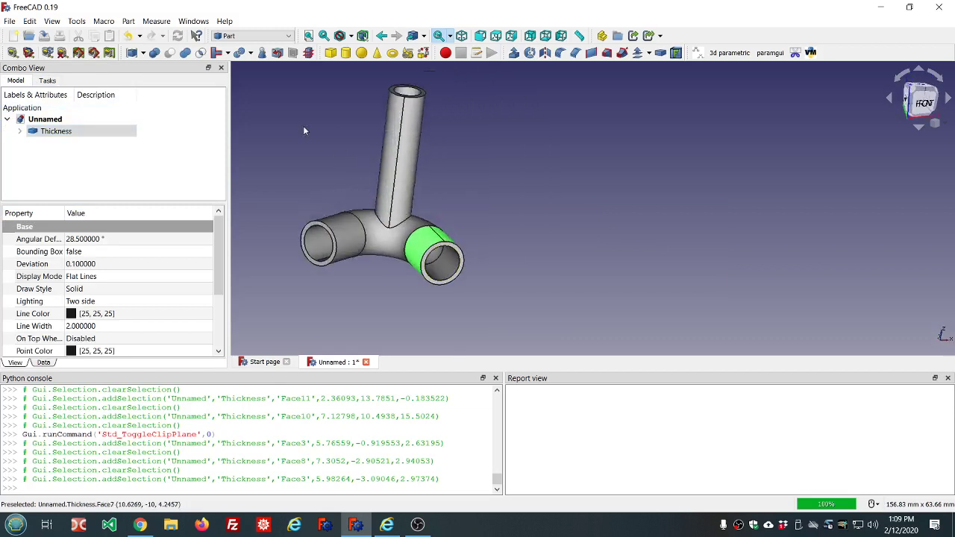
Delete the Thickness and the Fusion, leaving the torus and the three cylinders as separate solids.
click(228, 53)
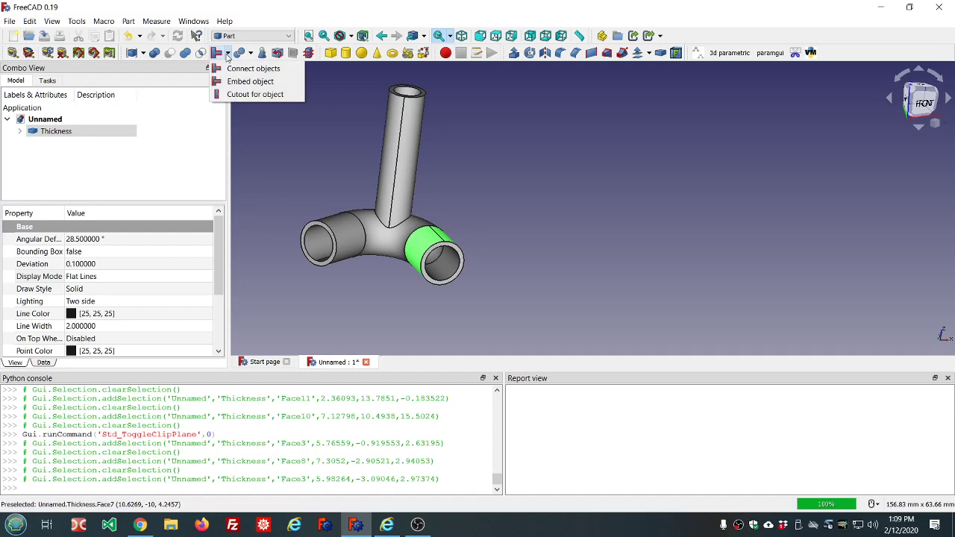
click(49, 158)
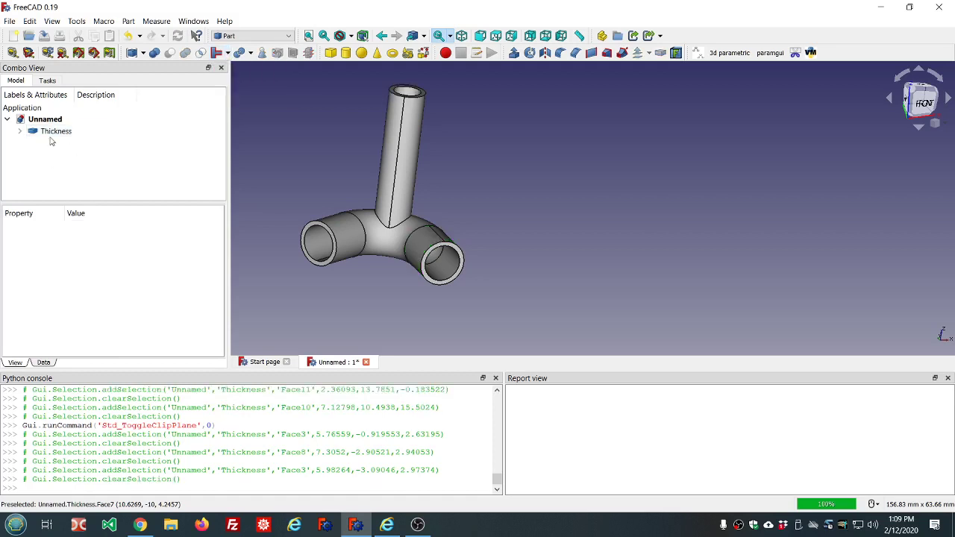
click(49, 132)
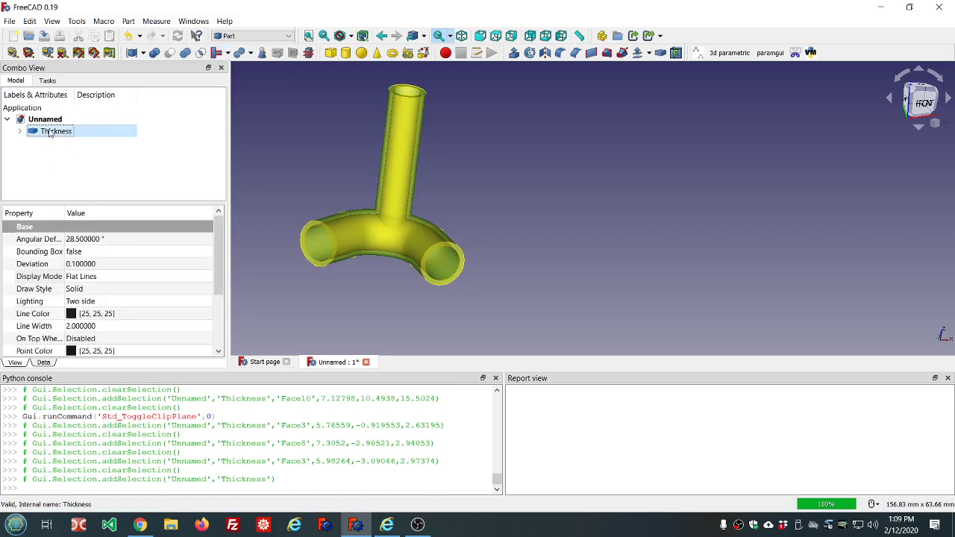
key(Delete)
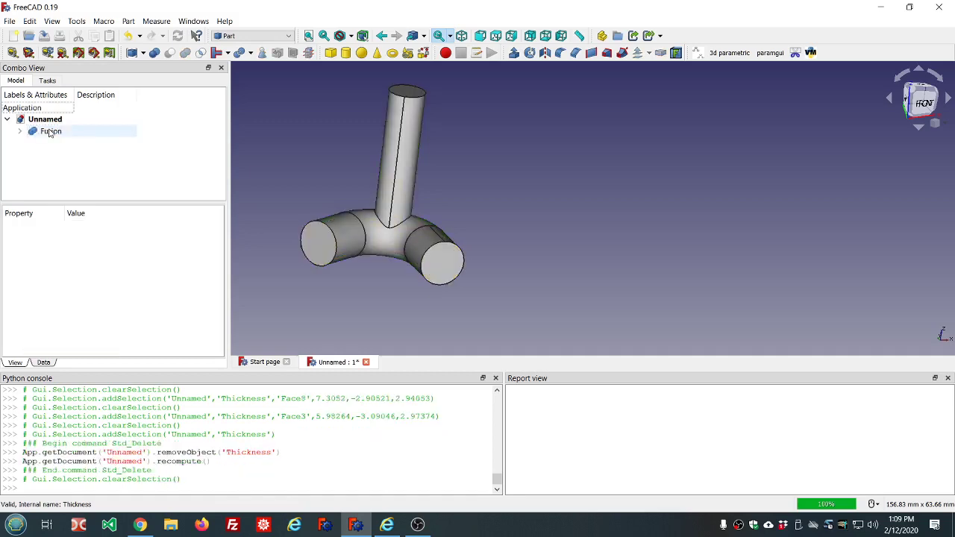
click(50, 132)
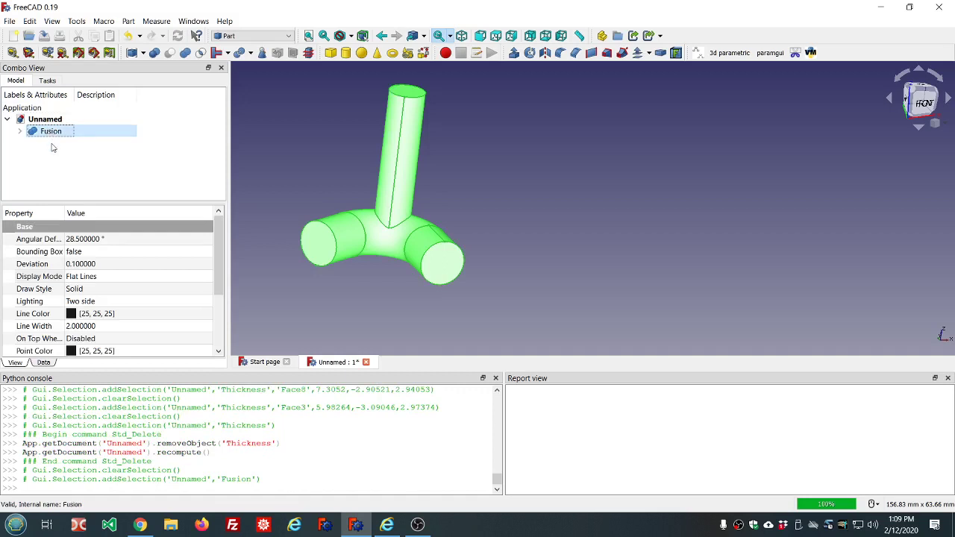
key(Delete)
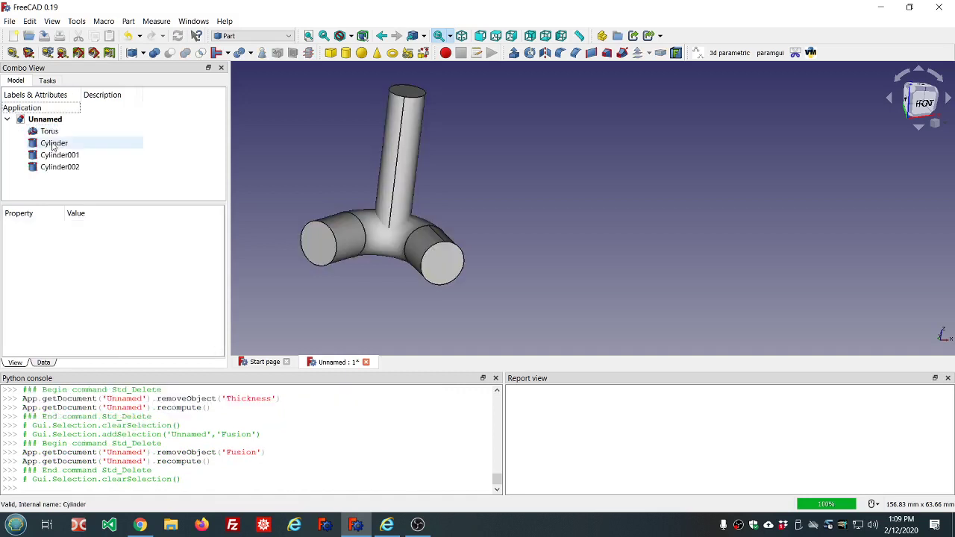
Fuse the Torus with Cylinder and Cylinder001, leaving the upright Cylinder002 out of the union.
click(54, 144)
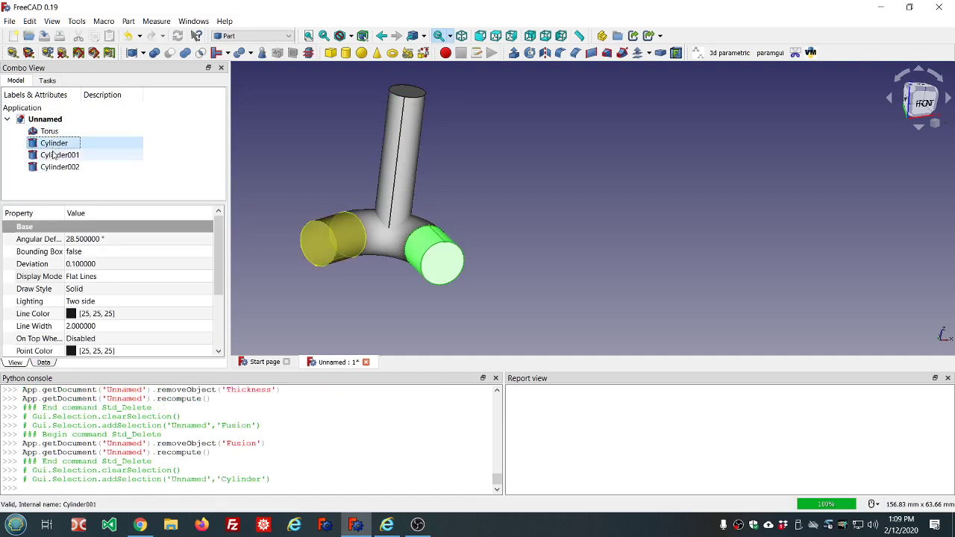
click(54, 155)
ctrl+click(54, 143)
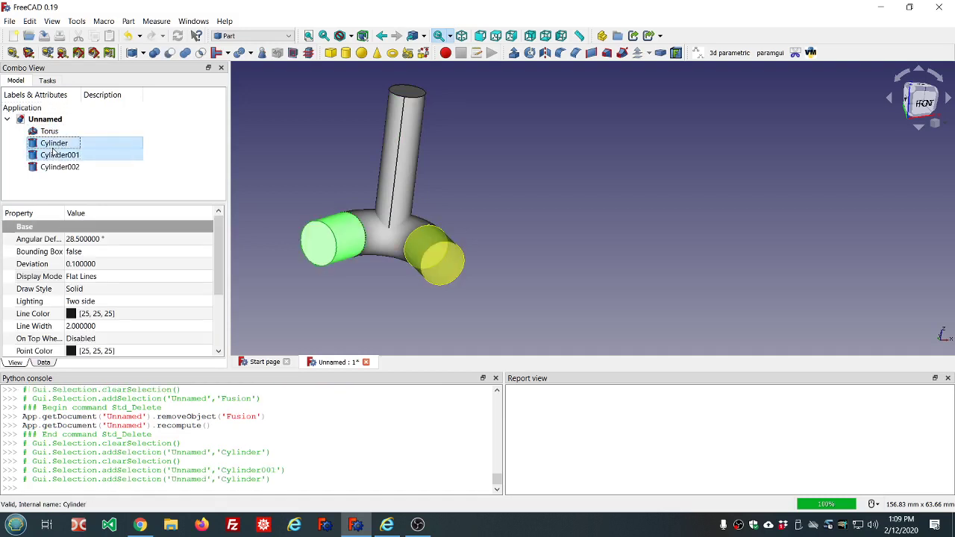
ctrl+click(51, 132)
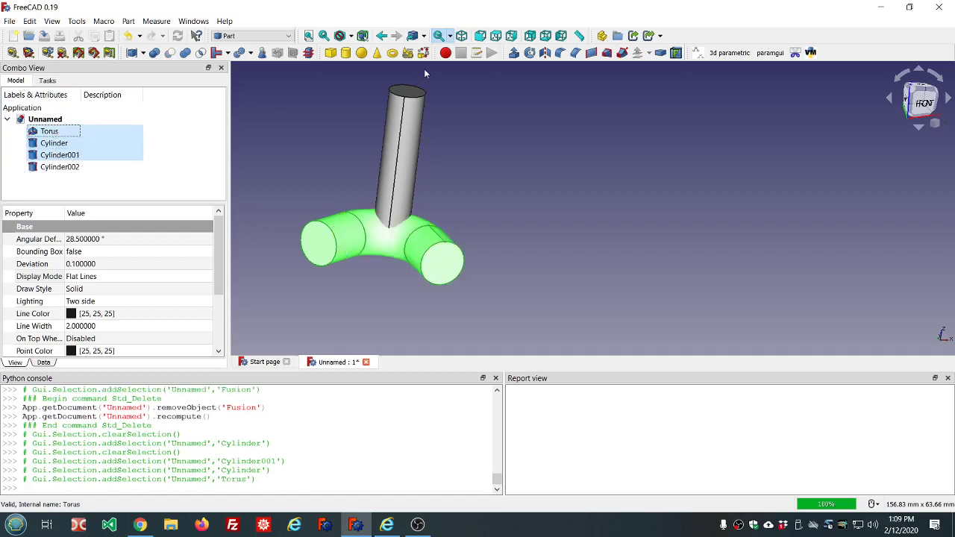
click(185, 54)
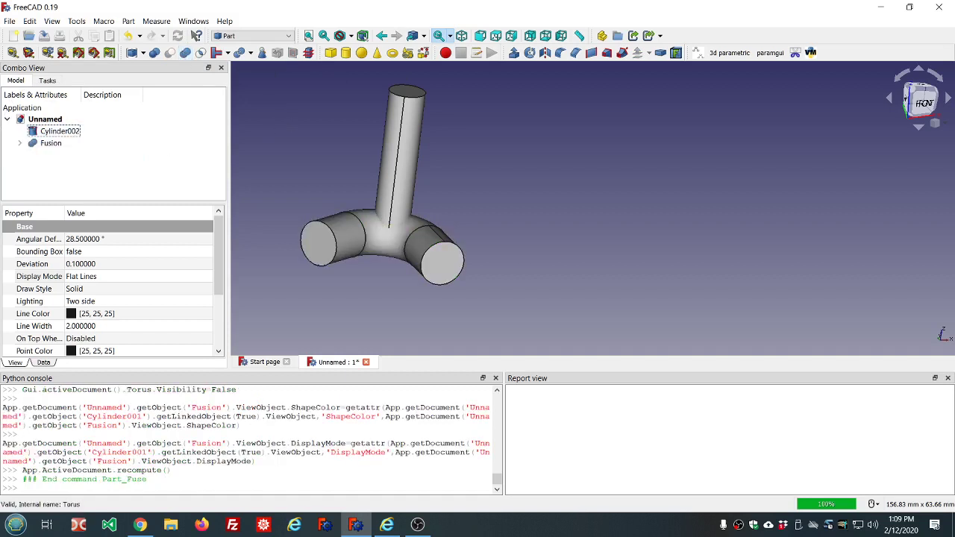
click(64, 133)
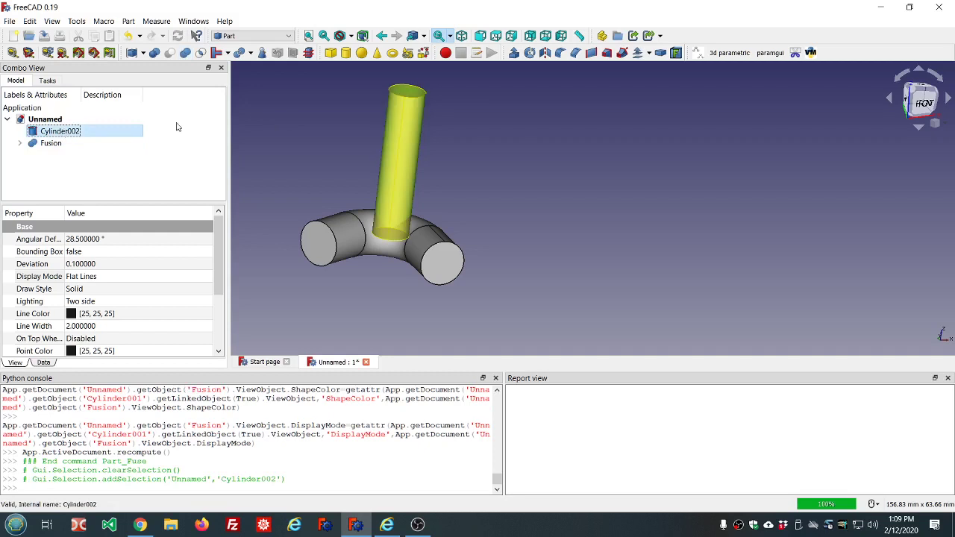
click(118, 162)
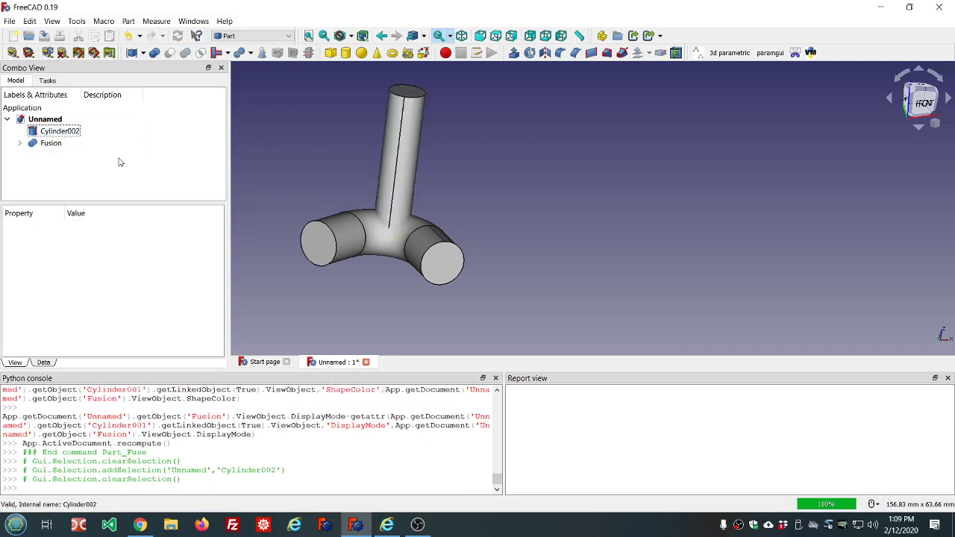
click(51, 143)
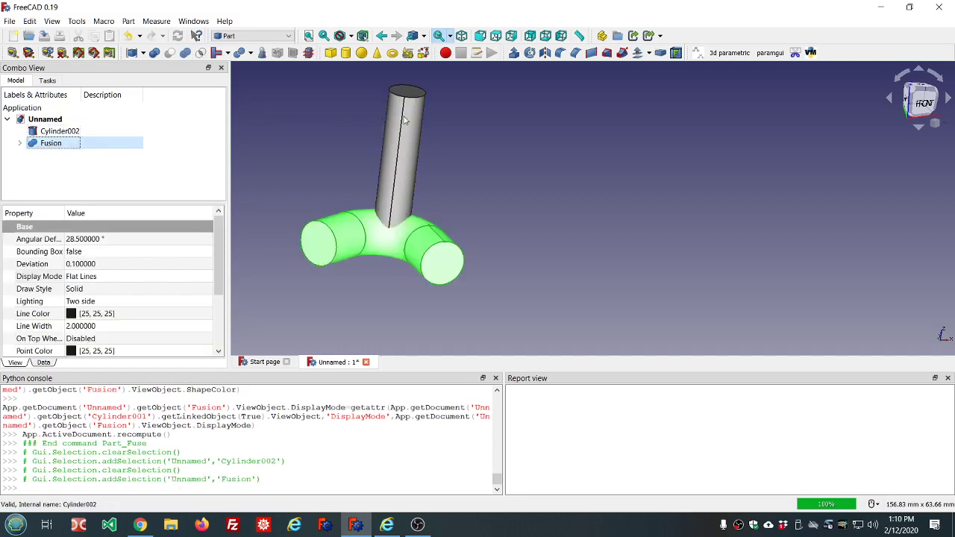
click(662, 54)
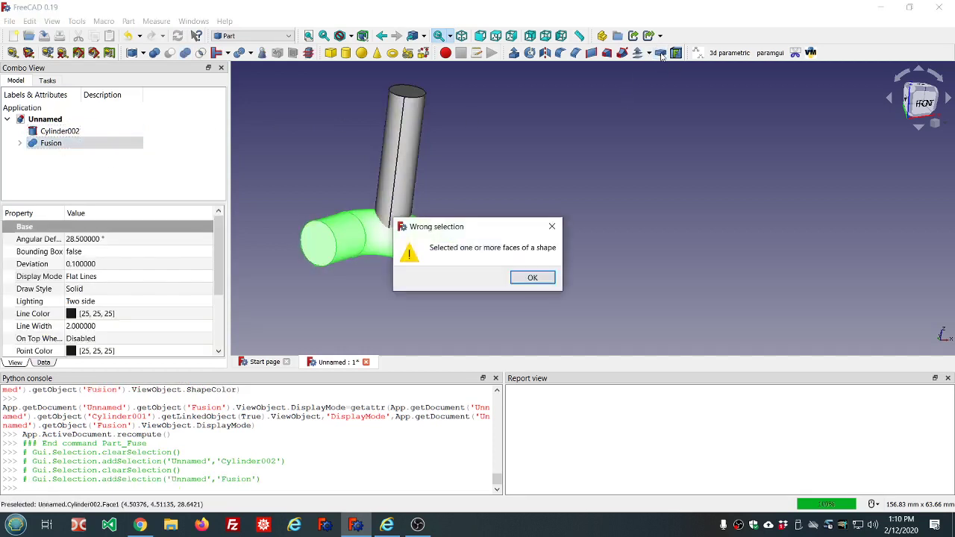
click(533, 277)
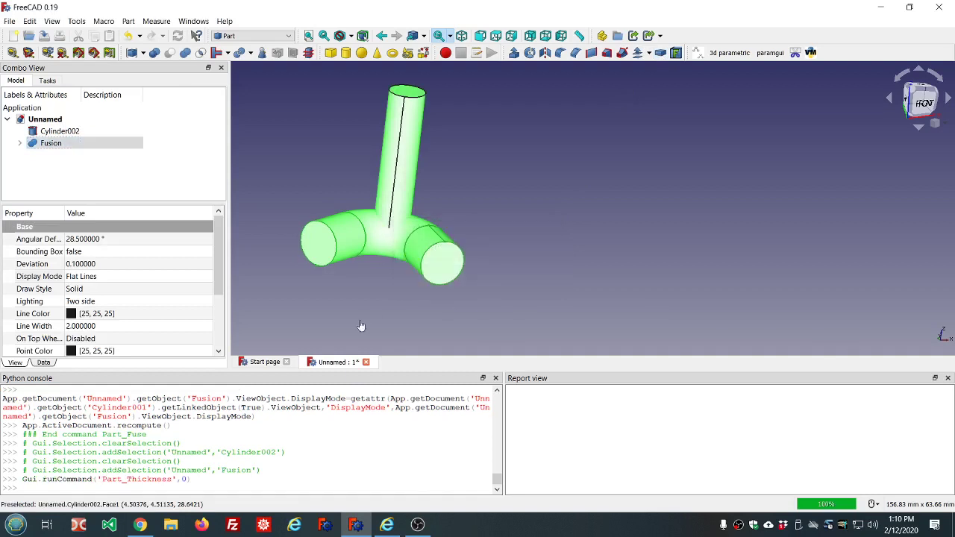
Apply a -1 mm Thickness to the Fusion through its two open end faces, with Skin mode and Intersection join type.
click(317, 252)
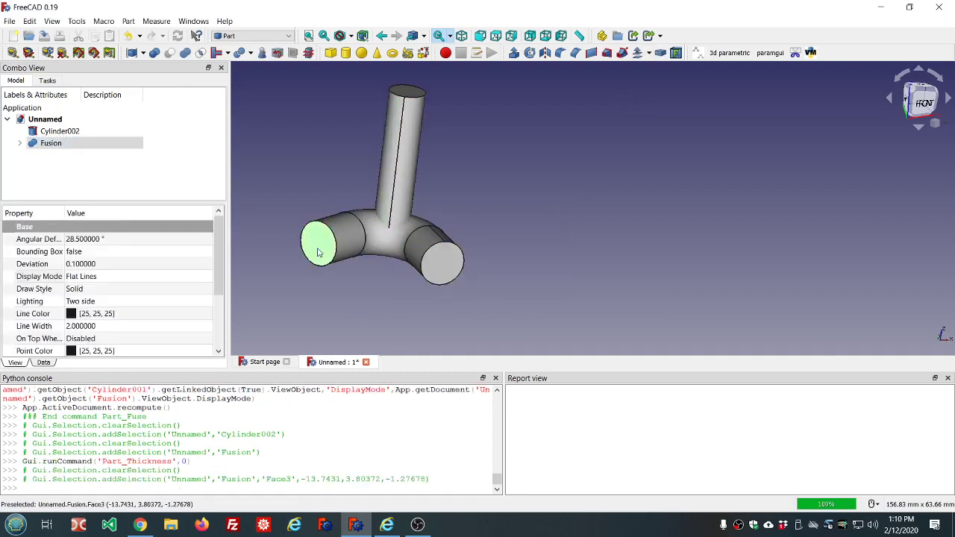
ctrl+click(440, 266)
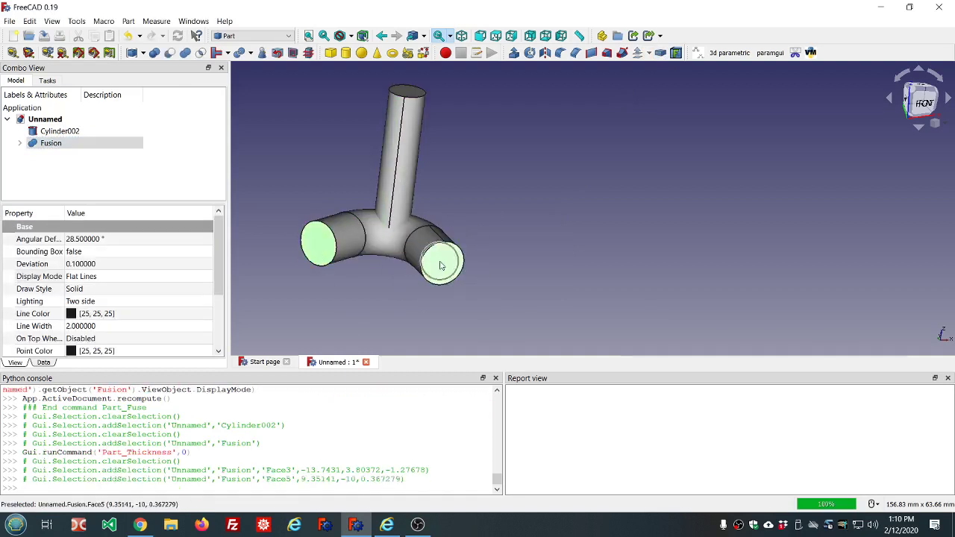
click(676, 52)
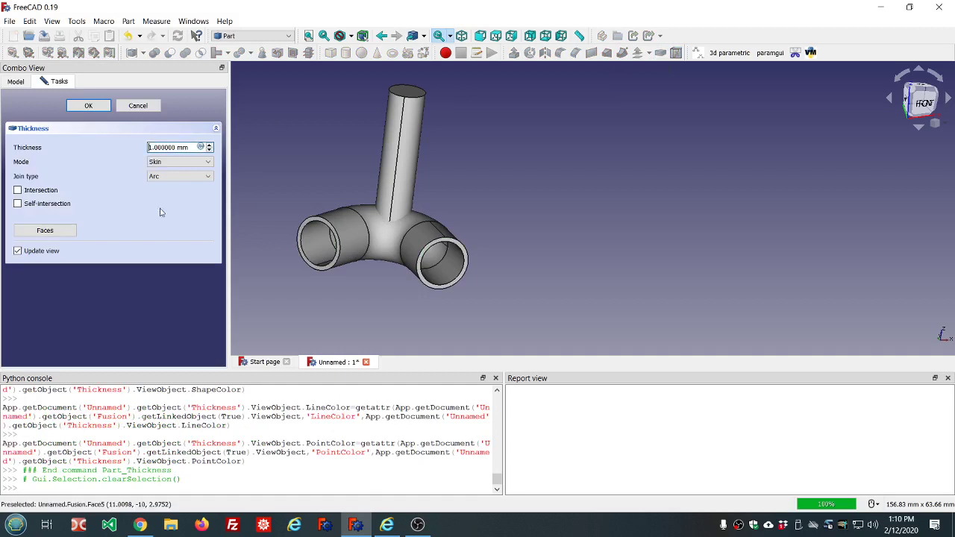
text(-)
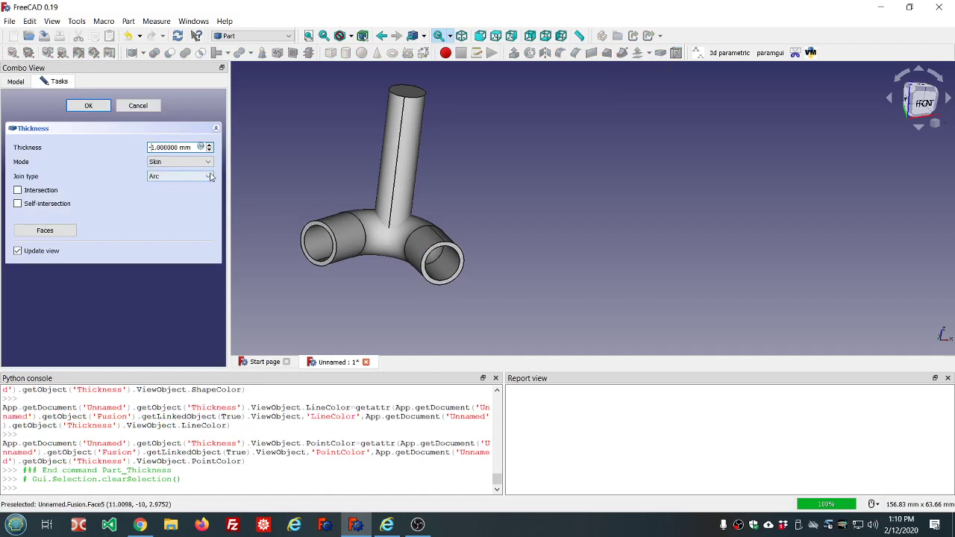
click(191, 162)
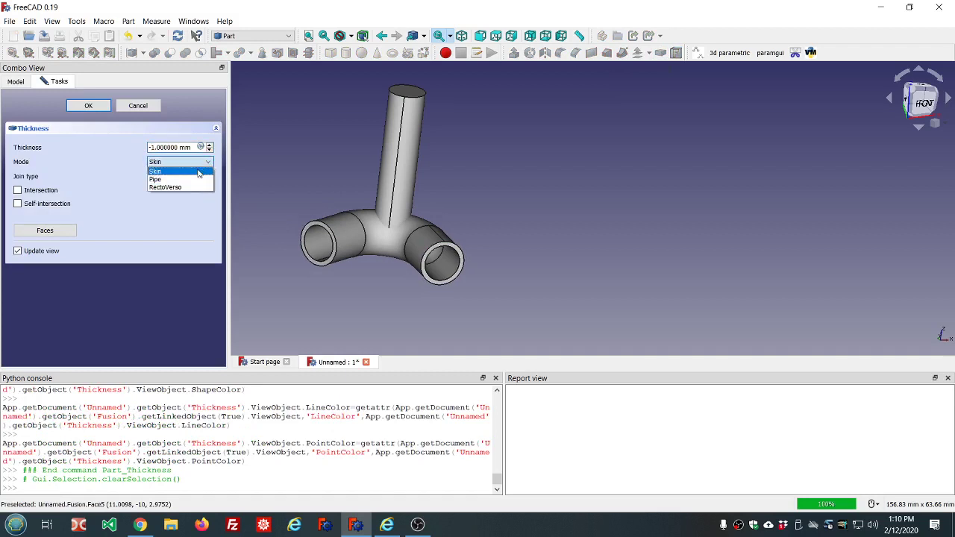
click(197, 171)
click(196, 177)
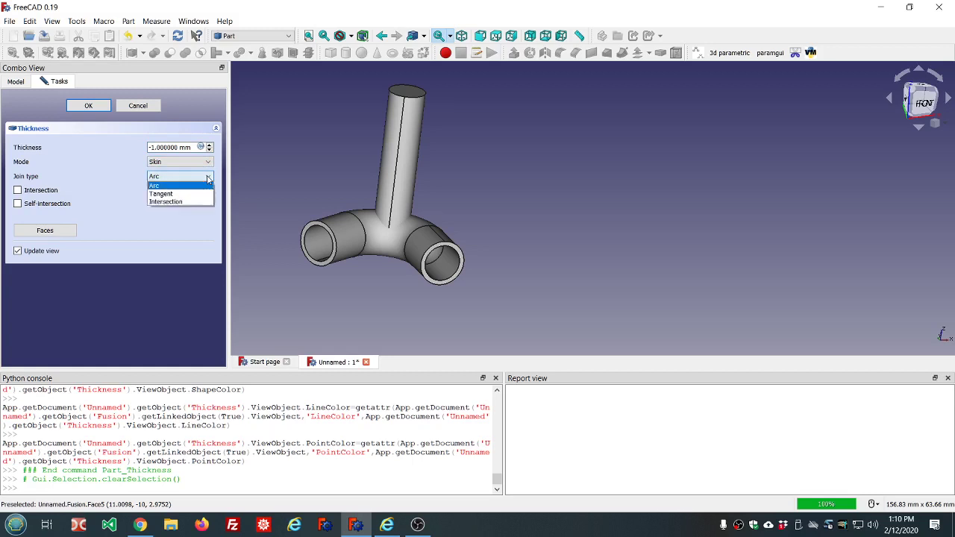
click(197, 201)
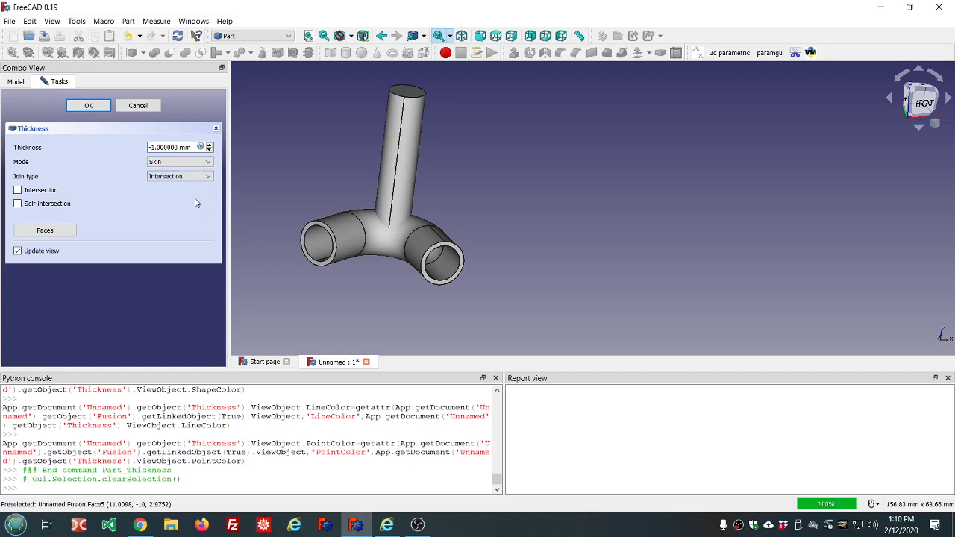
click(91, 106)
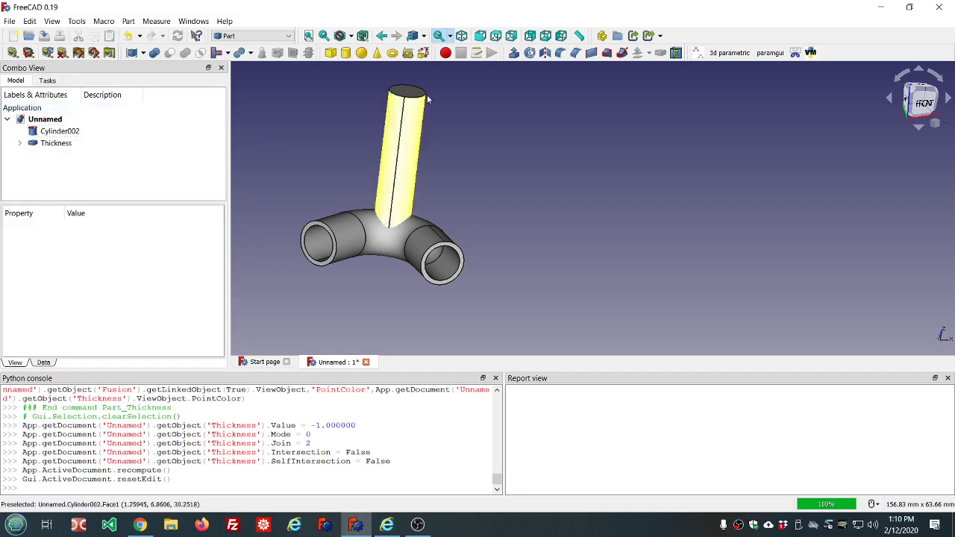
Hollow the upright Cylinder002 through both its end faces with a -1 mm Thickness, Skin mode and Intersection join type.
middle_drag(442, 172, 392, 144)
click(463, 295)
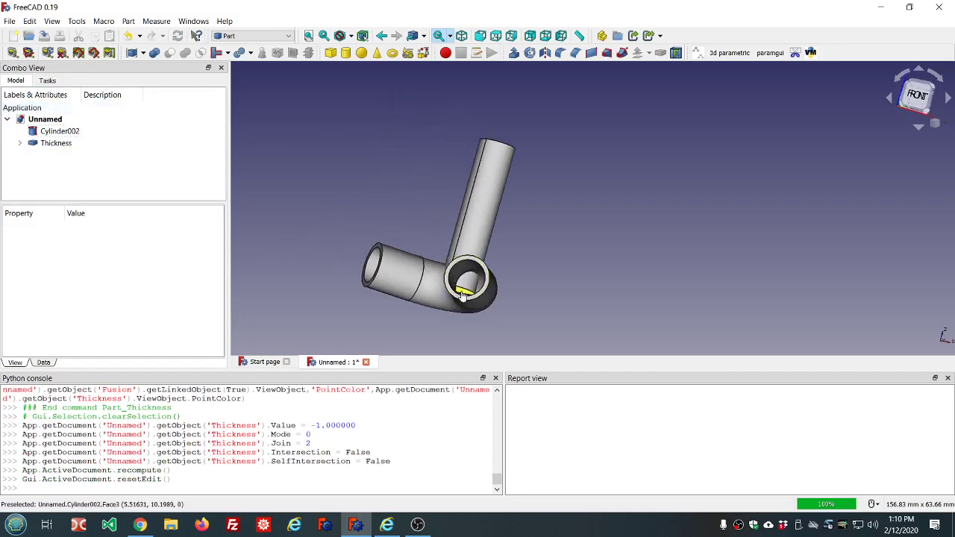
middle_drag(530, 178, 514, 226)
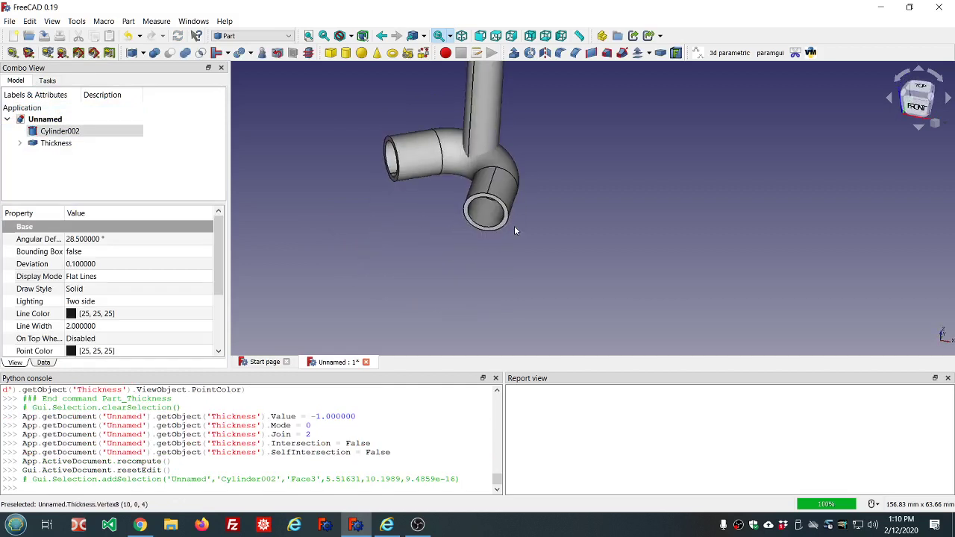
scroll(514, 225, down, 5)
scroll(541, 141, up, 10)
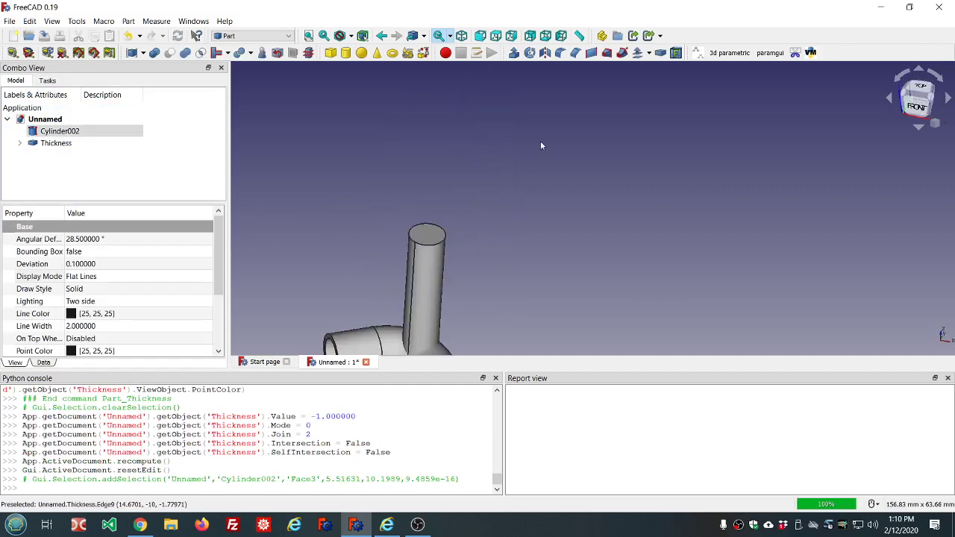
click(423, 240)
scroll(505, 243, down, 4)
middle_drag(505, 278, 455, 257)
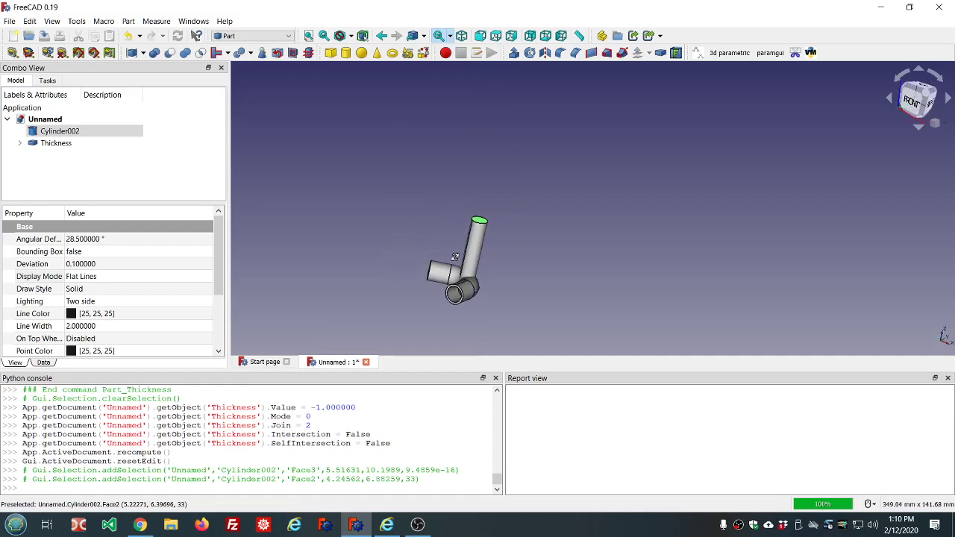
click(660, 53)
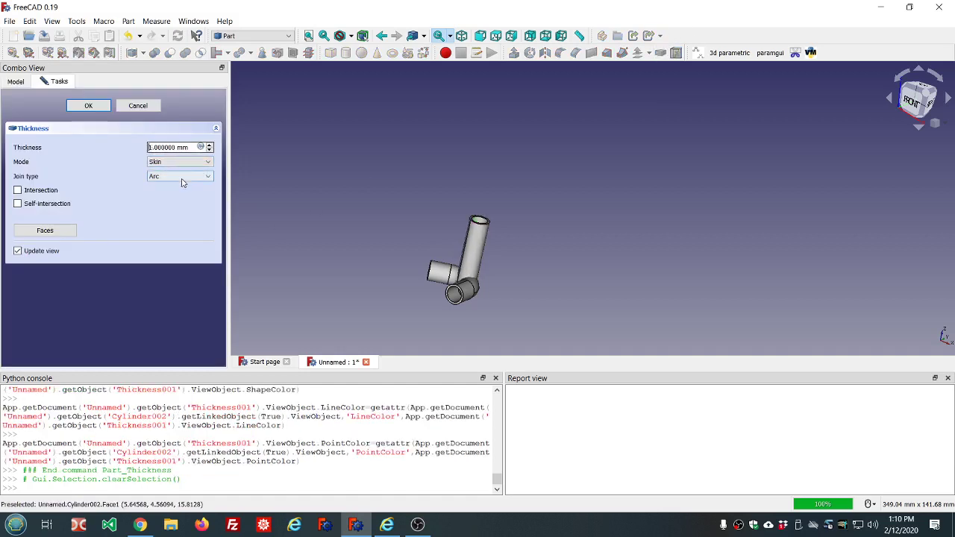
text(-)
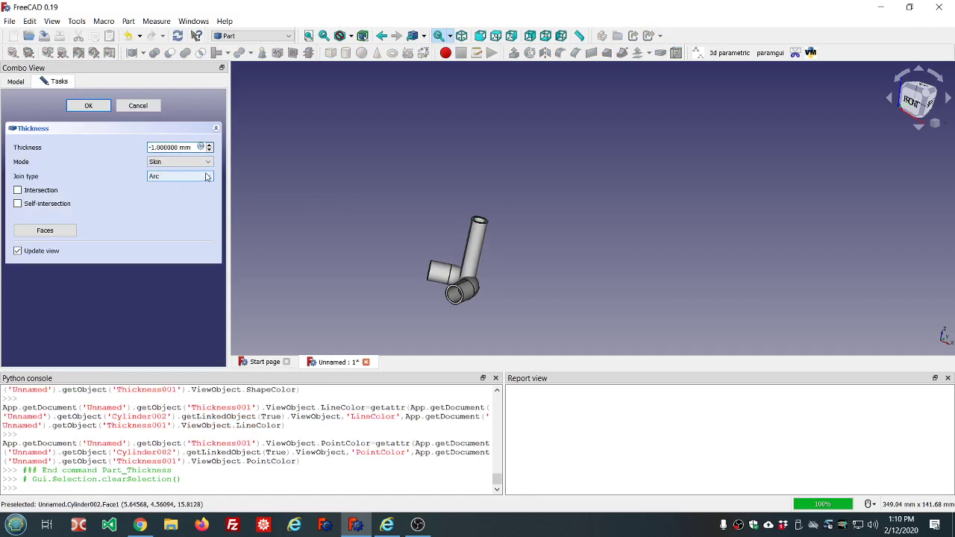
click(206, 176)
click(180, 196)
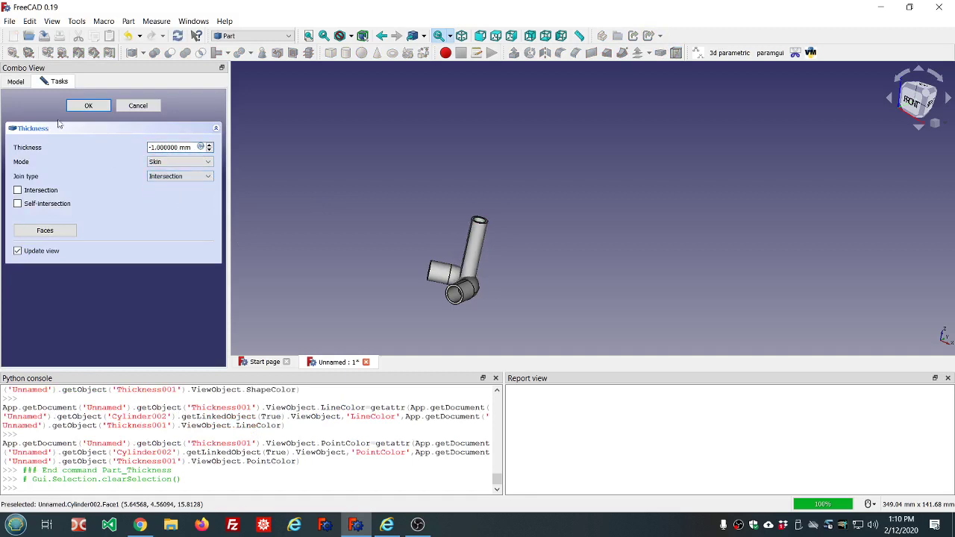
click(88, 106)
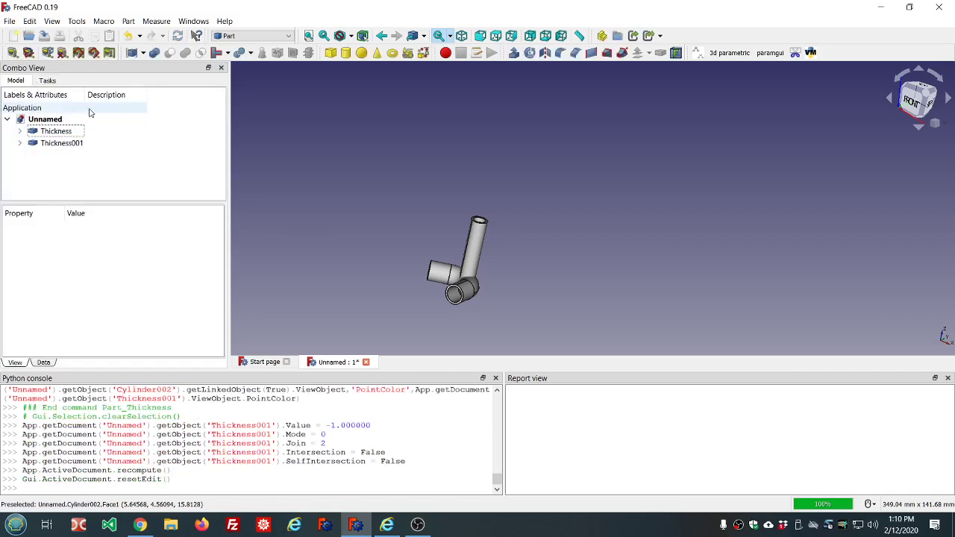
Examine the hollowed bend and the upright branch from the front, up close at their junction.
scroll(380, 261, up, 4)
scroll(531, 263, down, 4)
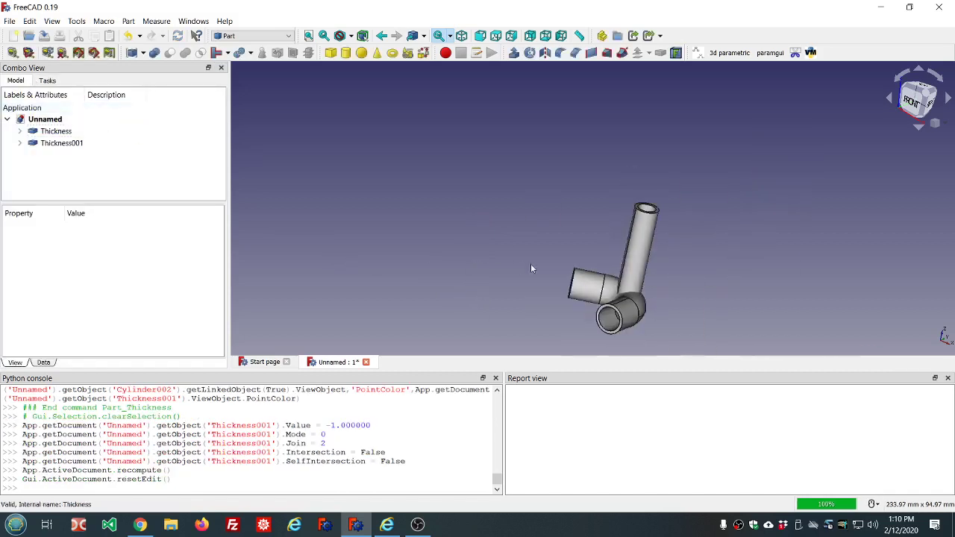
scroll(695, 307, up, 2)
middle_drag(694, 308, 706, 280)
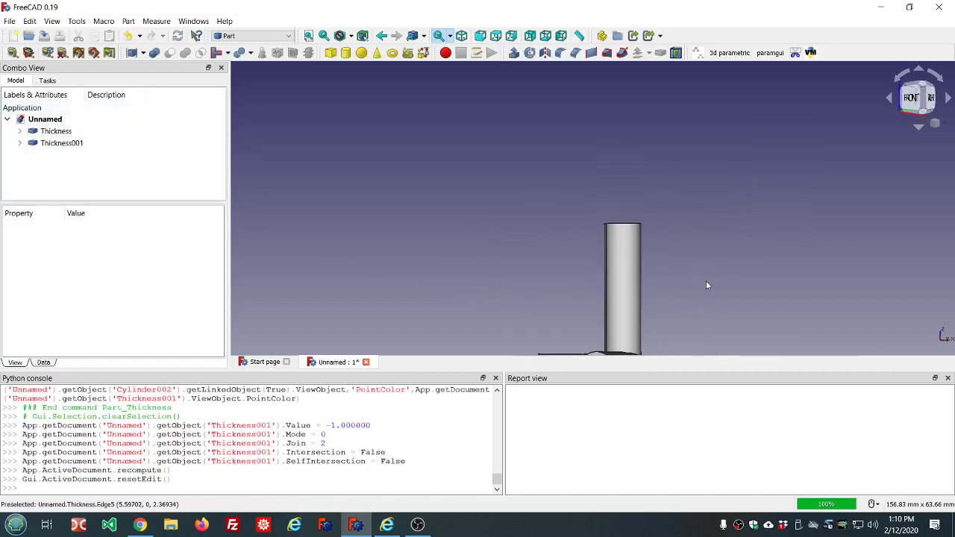
scroll(706, 282, down, 5)
scroll(744, 324, up, 6)
scroll(559, 227, down, 2)
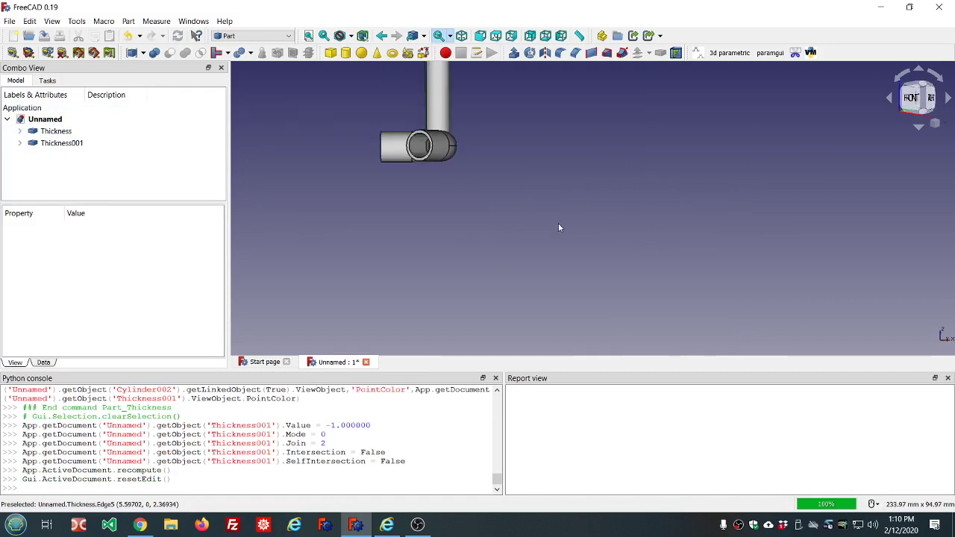
scroll(477, 106, up, 4)
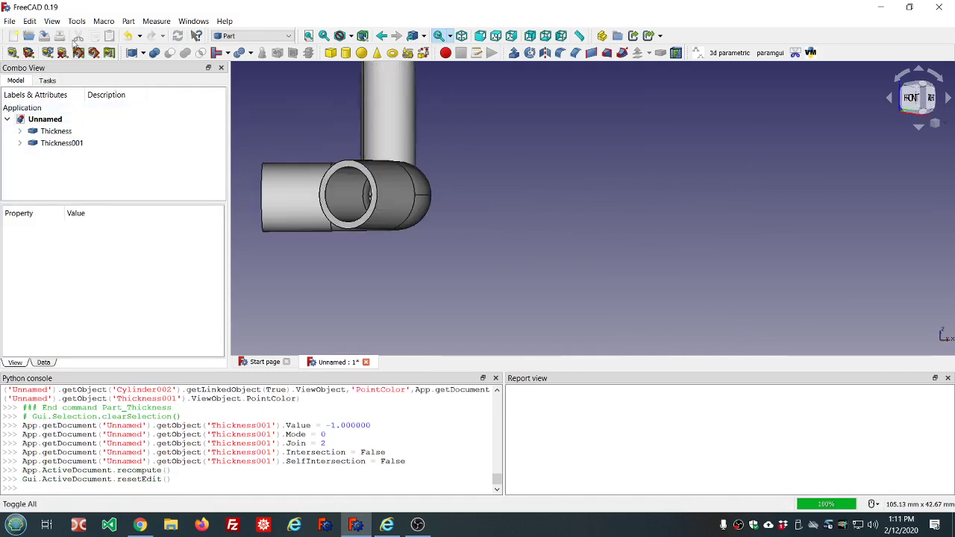
Turn on the Z clipping plane and set its offset to 1.00 to section the bend.
click(51, 23)
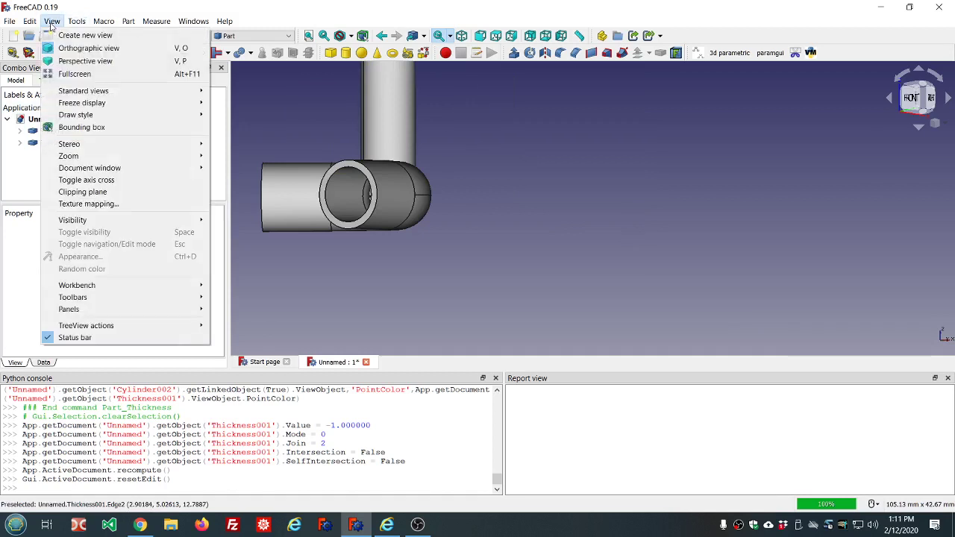
click(84, 193)
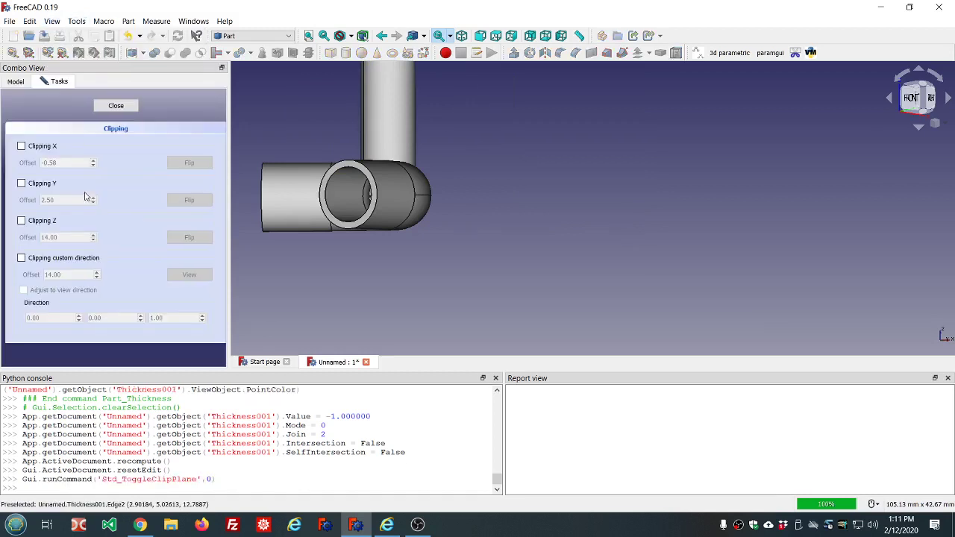
click(21, 221)
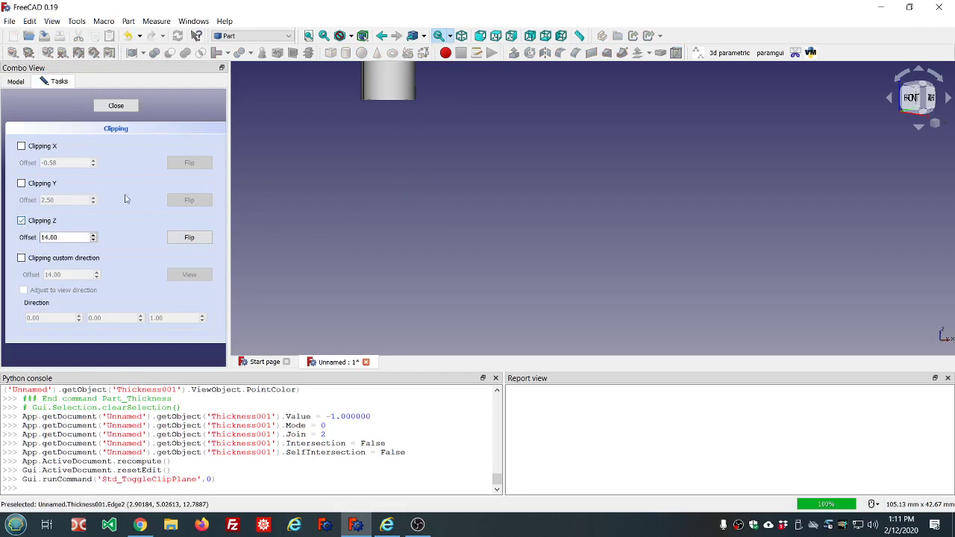
scroll(73, 238, down, 10)
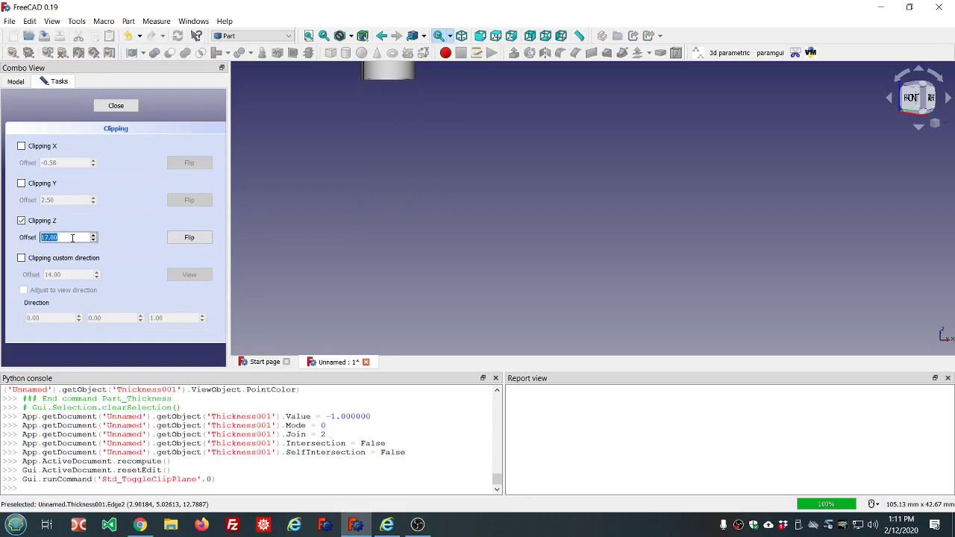
scroll(72, 237, down, 2)
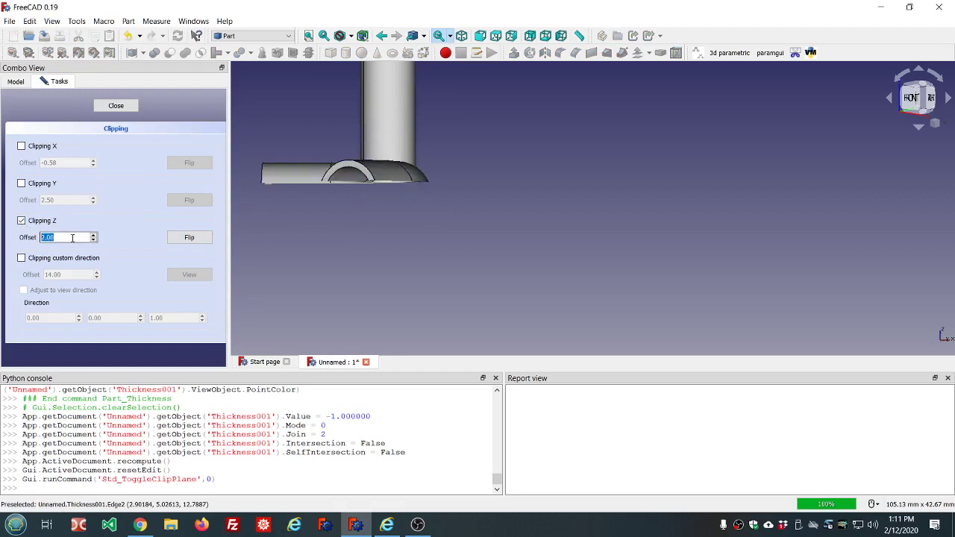
scroll(72, 237, down, 1)
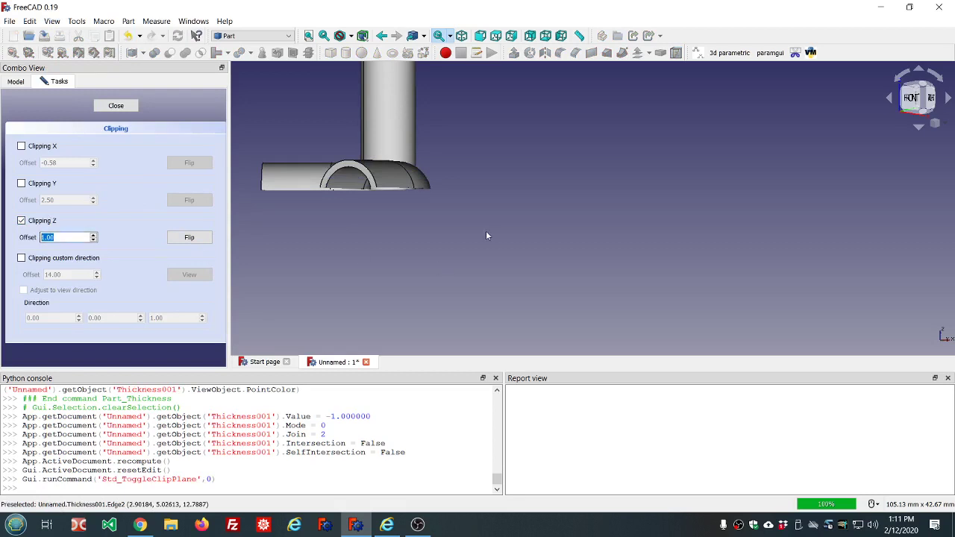
Inspect the sectioned junction from below and lower the Z clipping offset to -3.00.
middle_drag(463, 206, 456, 159)
scroll(453, 161, down, 3)
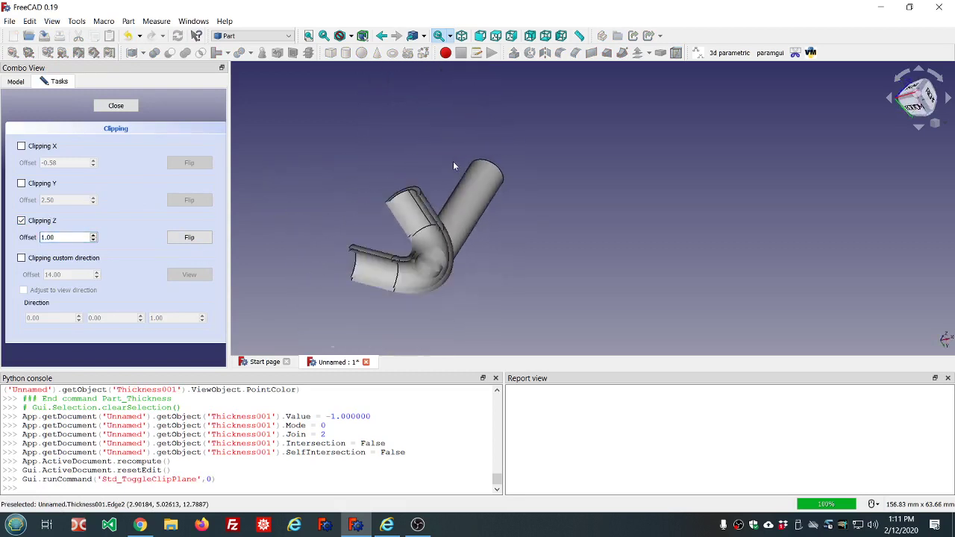
middle_drag(455, 263, 482, 286)
scroll(515, 256, up, 5)
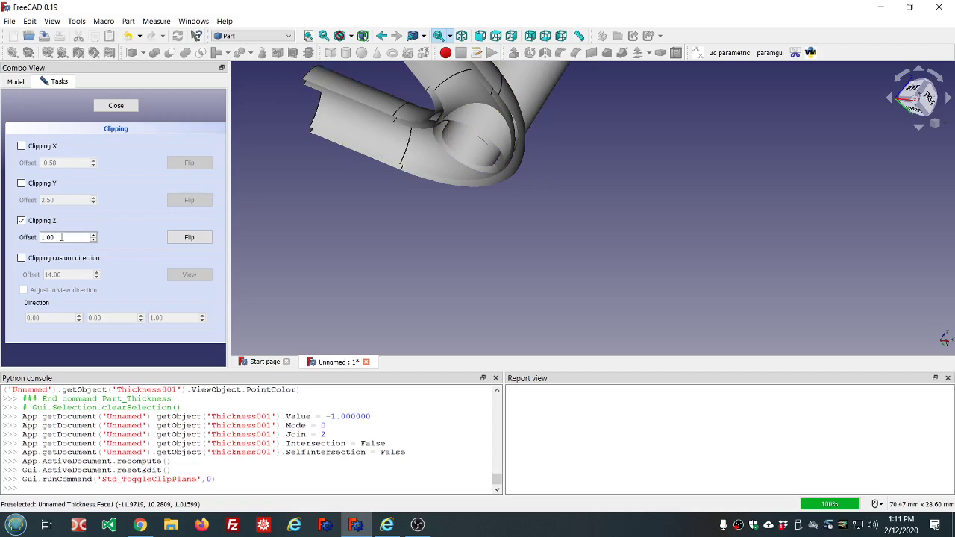
scroll(62, 236, down, 20)
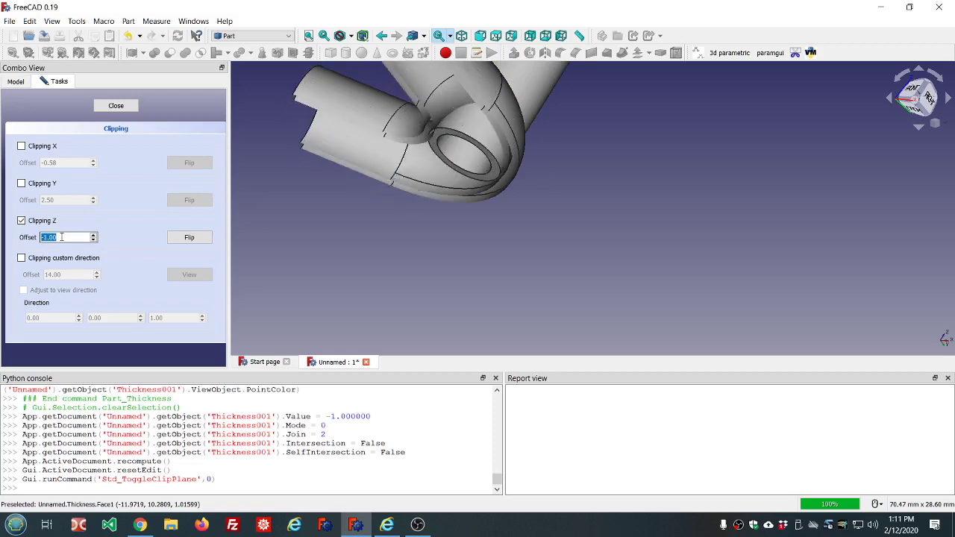
scroll(62, 237, down, 20)
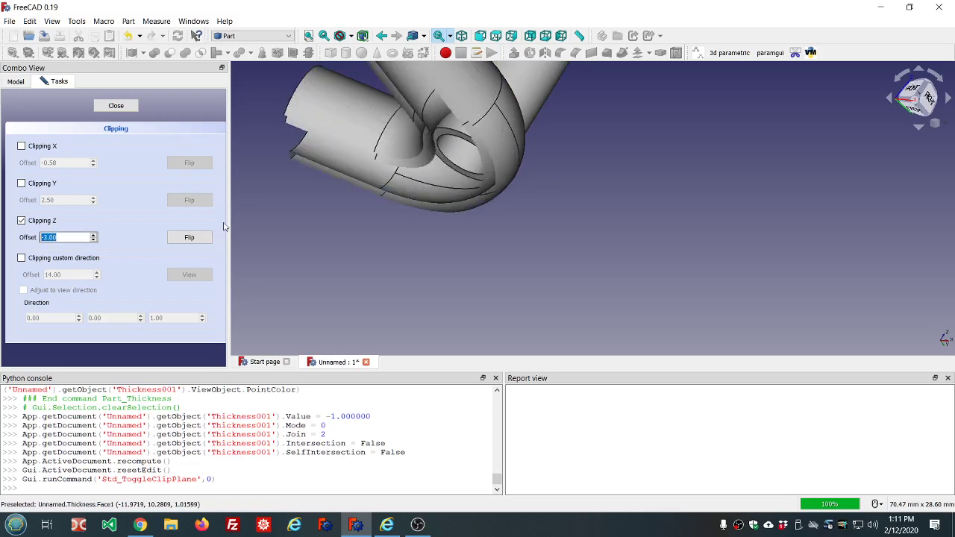
Close the clipping view and examine the whole hollowed bend and branch from the front.
middle_drag(492, 240, 518, 235)
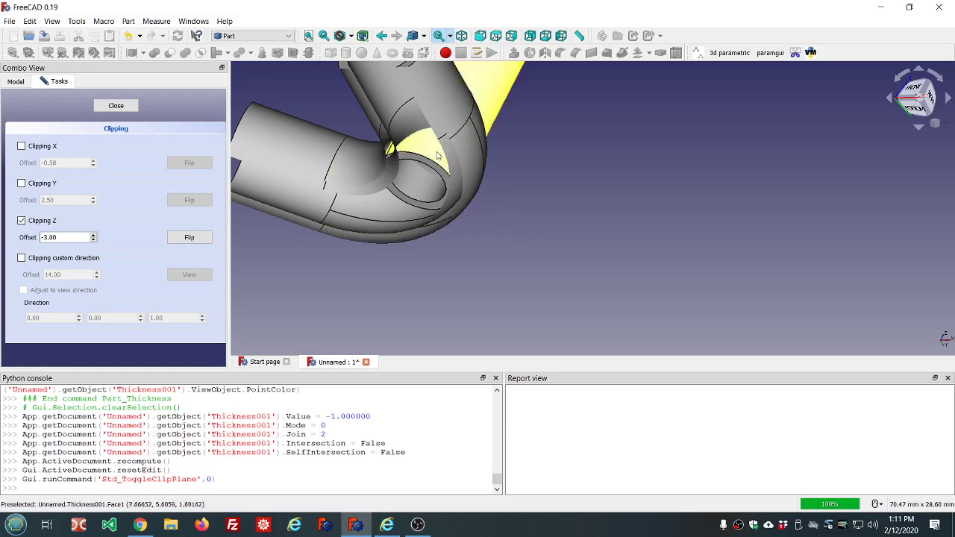
click(116, 105)
scroll(603, 208, down, 10)
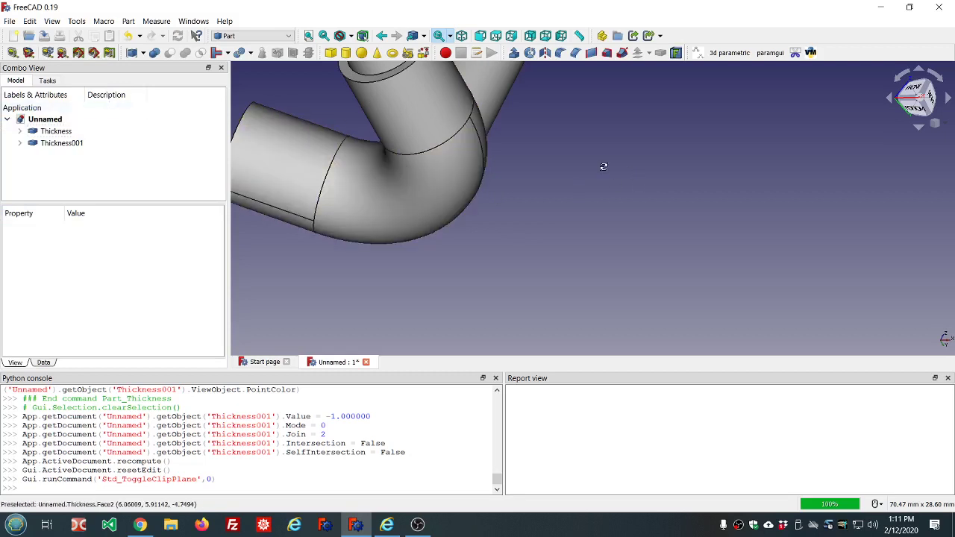
scroll(596, 158, up, 5)
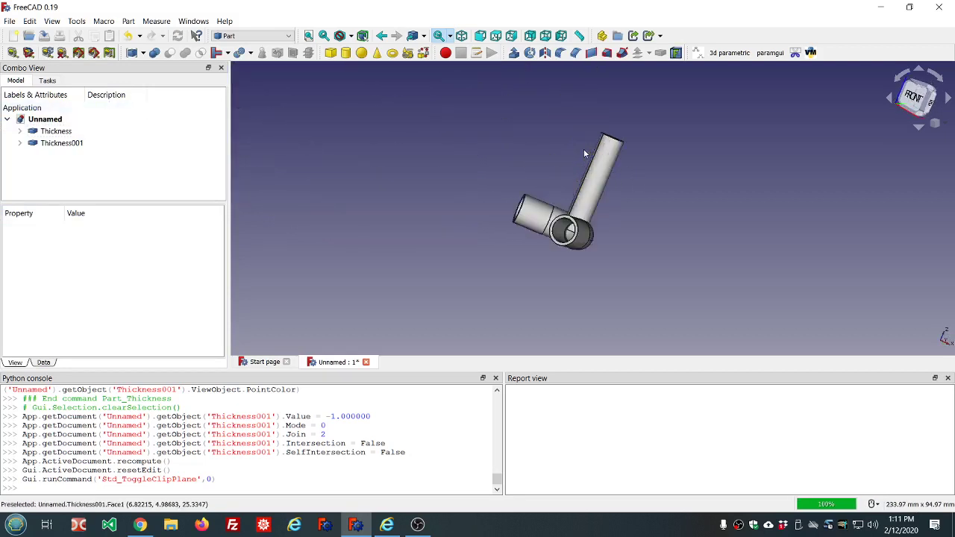
middle_drag(655, 242, 674, 243)
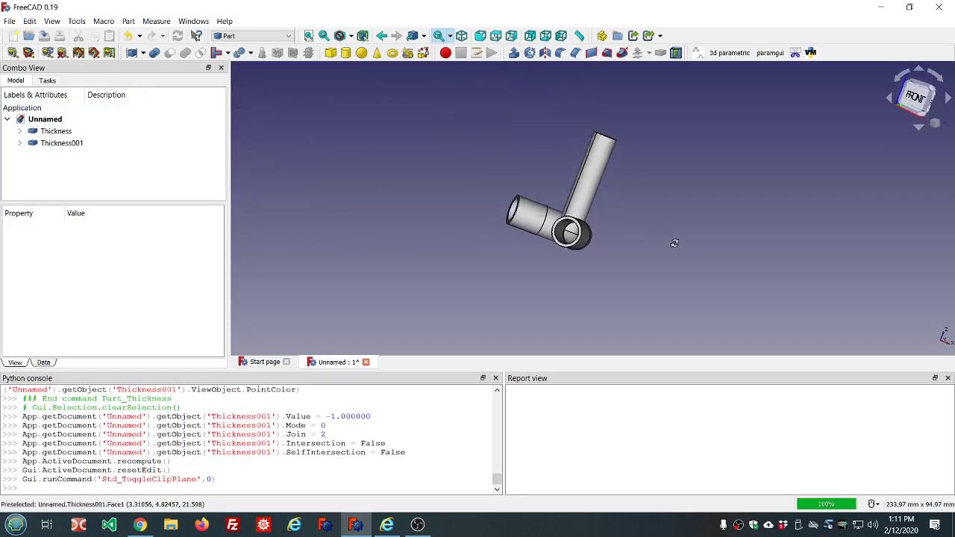
scroll(624, 244, up, 4)
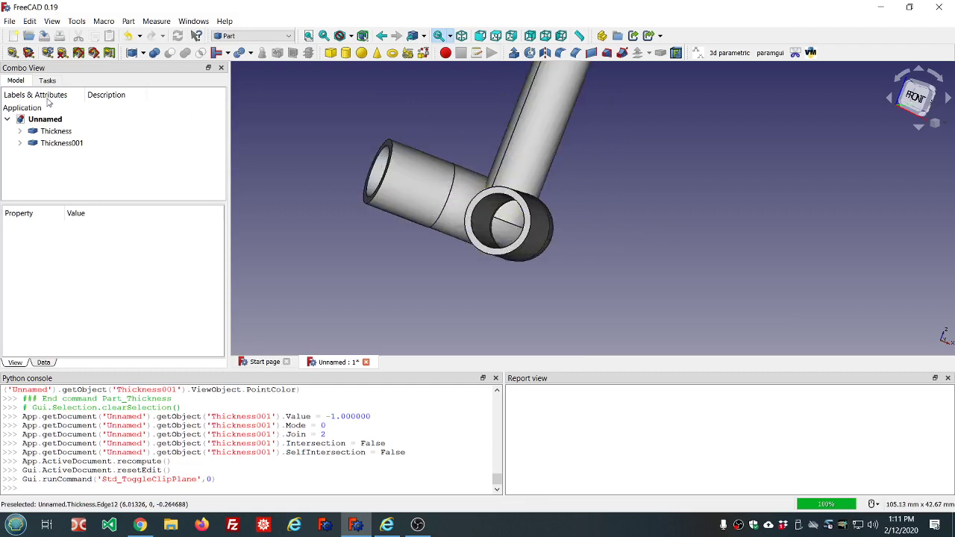
Join the hollowed bend Thickness and the branch Thickness001 with Connect objects.
click(63, 132)
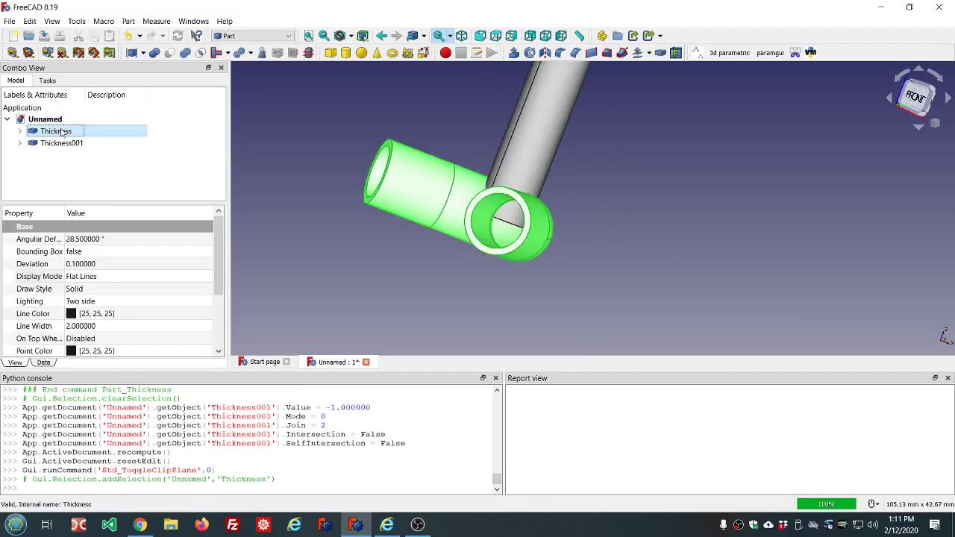
ctrl+click(62, 143)
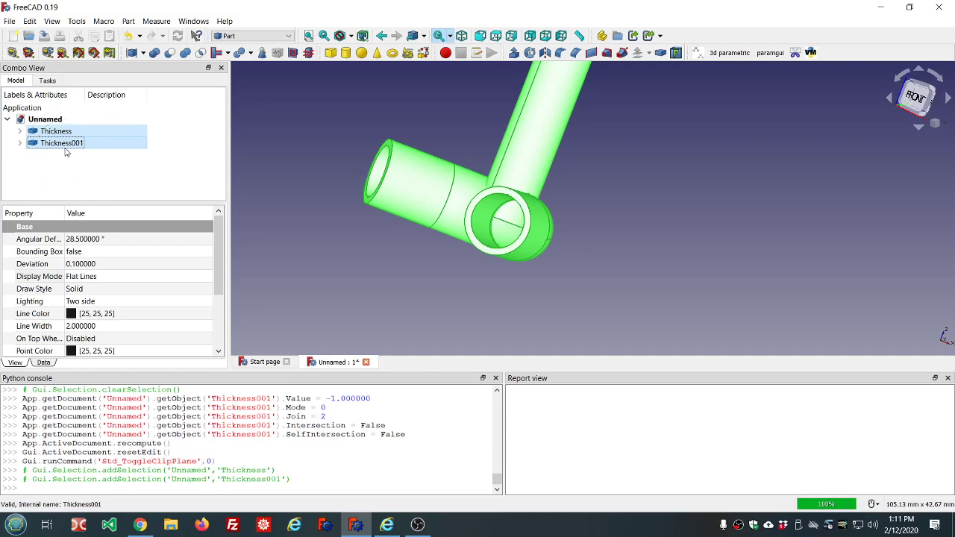
click(228, 53)
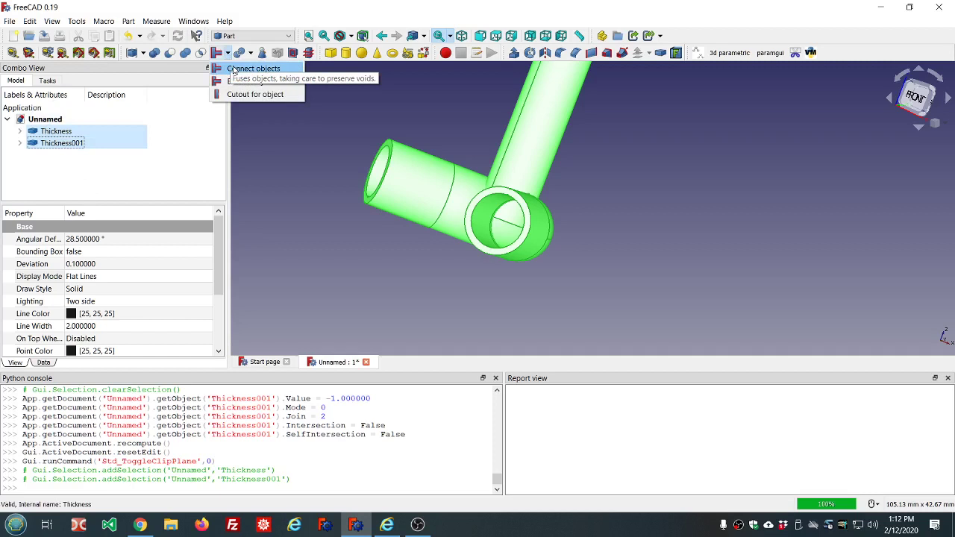
click(233, 70)
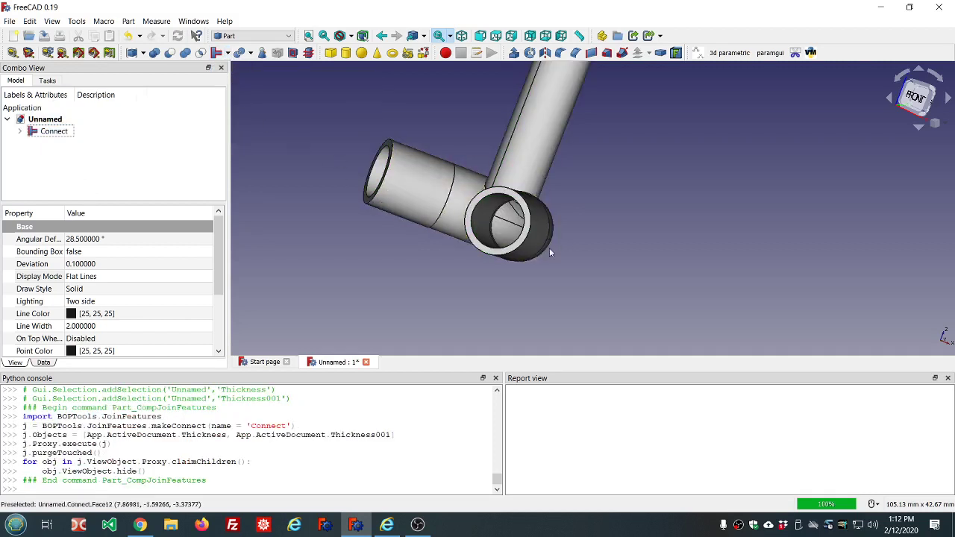
Examine the inside of the connected junction up close through the bend's open end.
scroll(502, 252, up, 1)
mouse_move(512, 236)
middle_down()
mouse_move(537, 227)
mouse_move(531, 212)
mouse_move(526, 234)
mouse_move(545, 239)
mouse_move(522, 227)
middle_up()
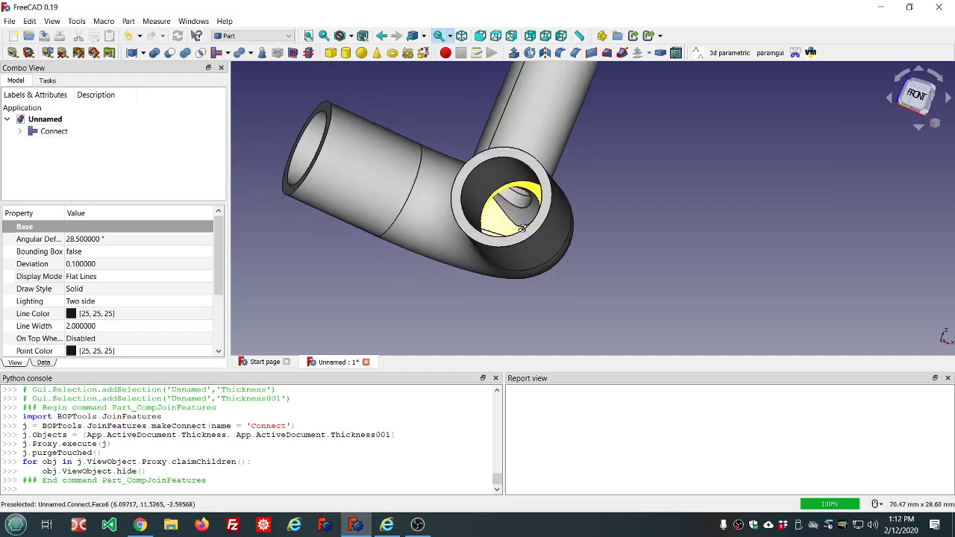
scroll(523, 226, up, 2)
scroll(579, 212, down, 1)
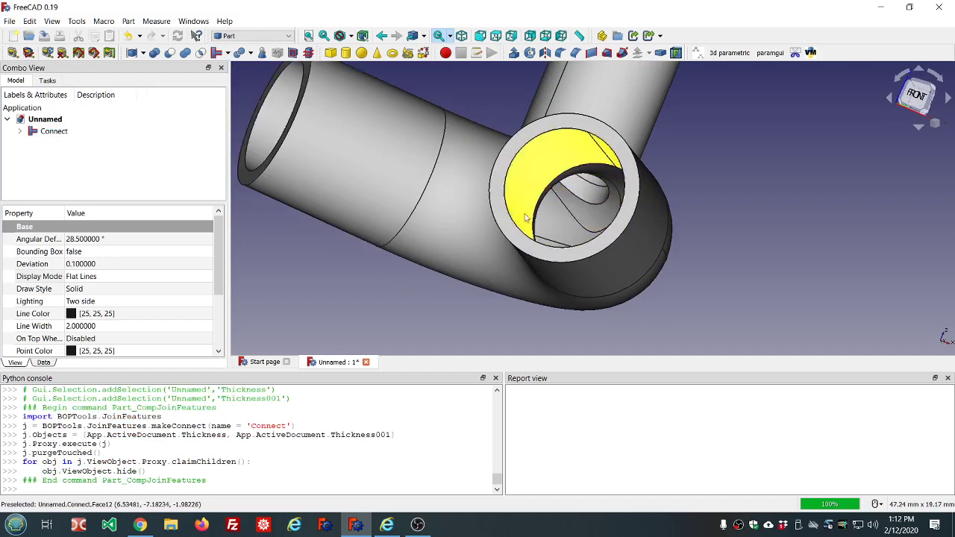
scroll(589, 214, down, 1)
mouse_move(590, 215)
middle_down()
mouse_move(472, 299)
mouse_move(762, 240)
mouse_move(791, 224)
mouse_move(770, 231)
mouse_move(783, 223)
mouse_move(580, 196)
mouse_move(597, 213)
middle_up()
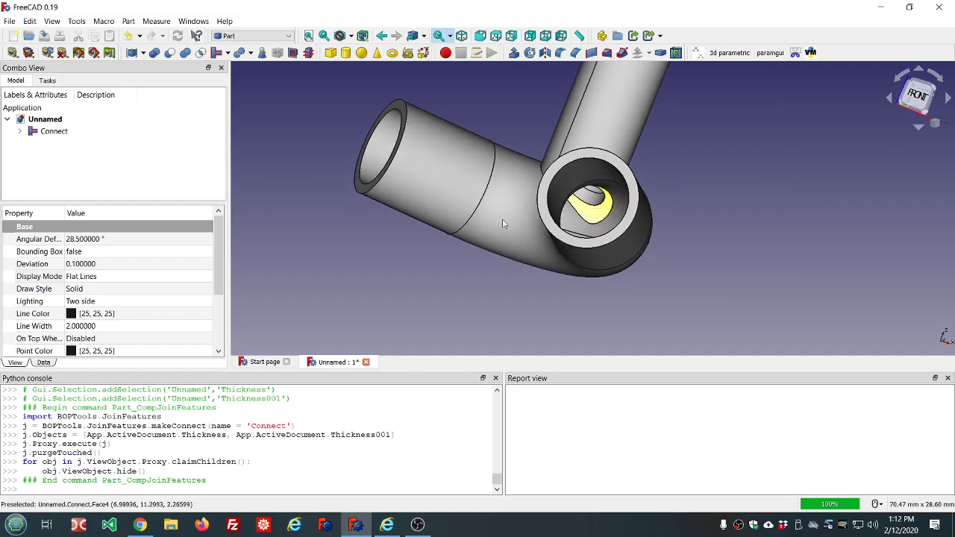
scroll(429, 215, down, 2)
scroll(476, 131, up, 2)
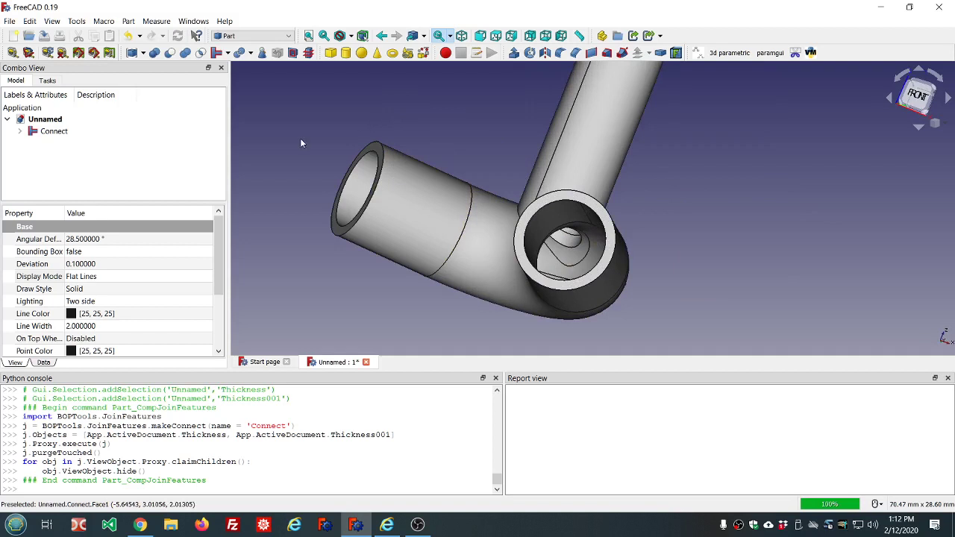
Undo the Connect of the two hollow parts.
click(54, 131)
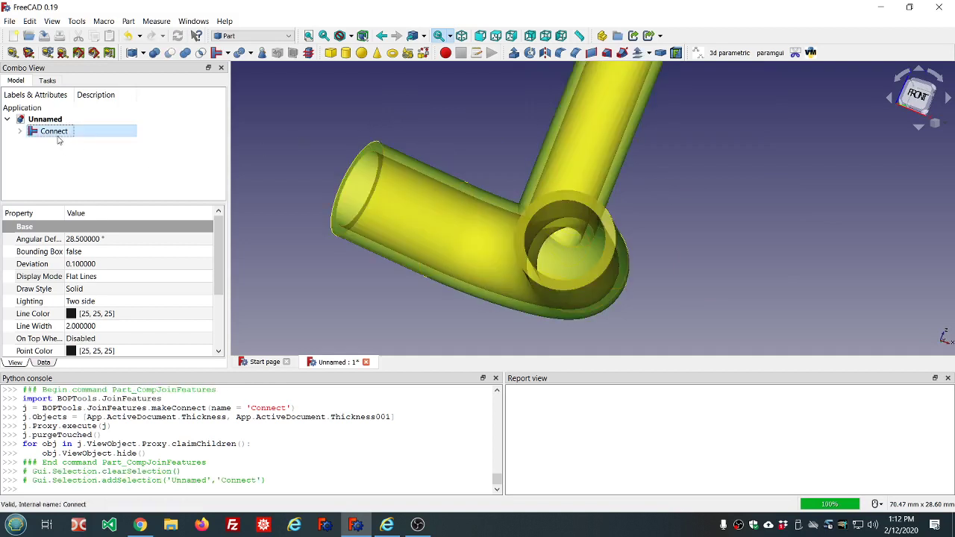
click(130, 35)
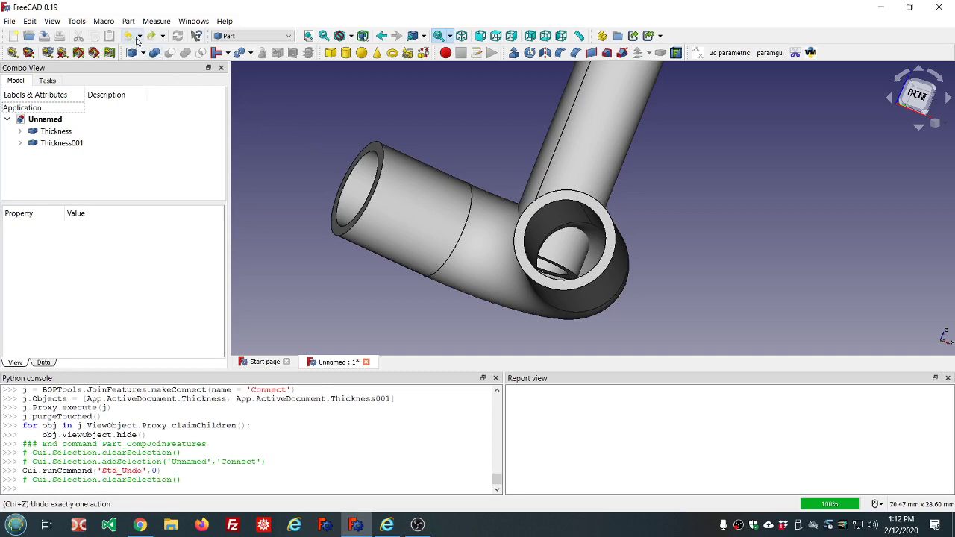
scroll(389, 146, down, 4)
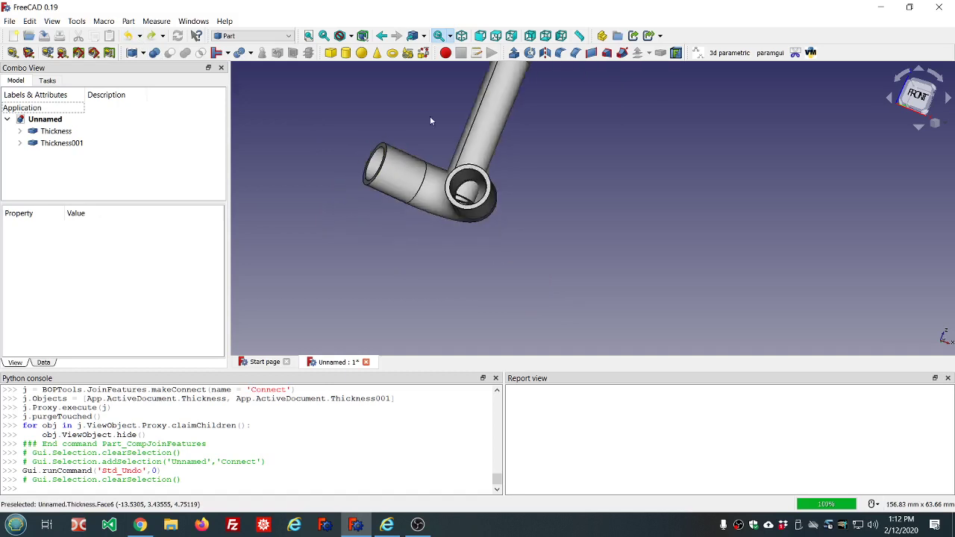
scroll(467, 108, down, 6)
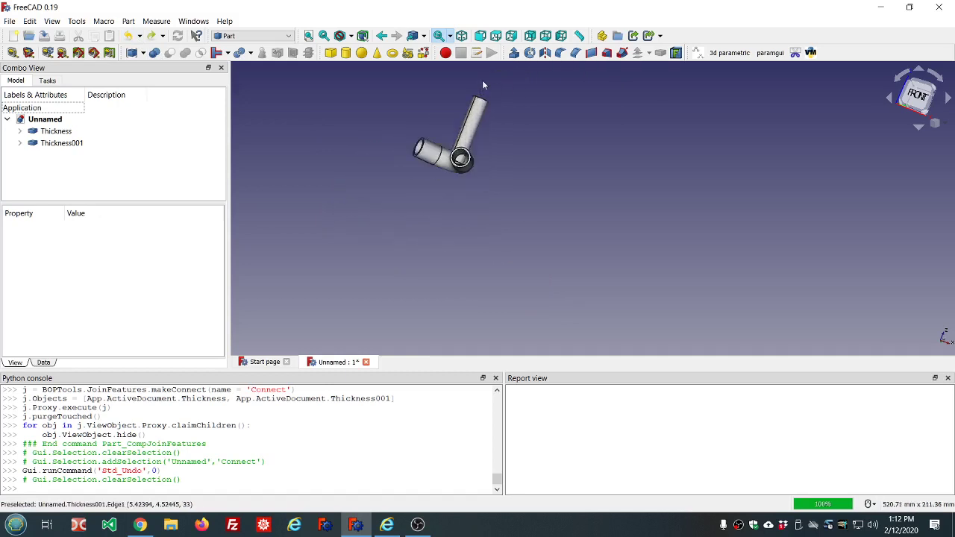
scroll(483, 84, up, 6)
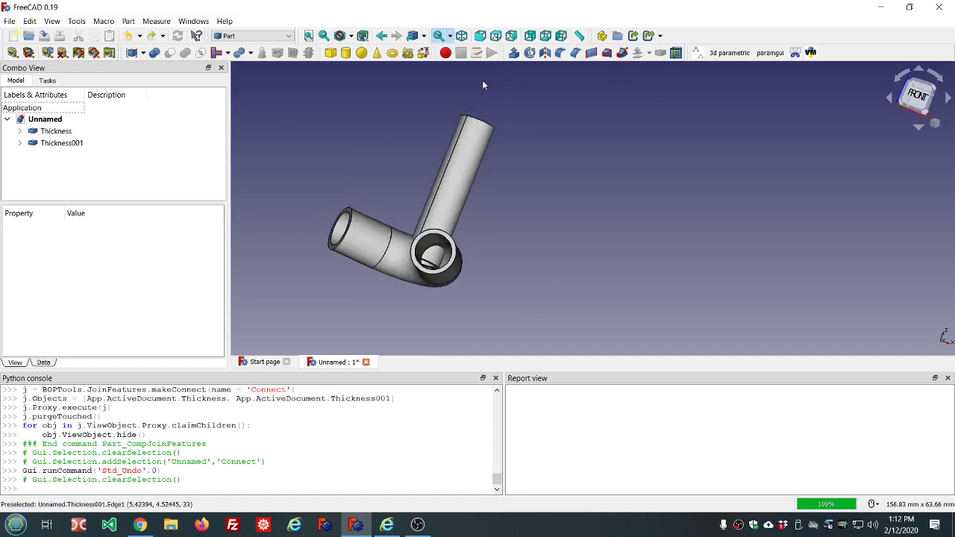
Embed the branch Thickness001 into the bend Thickness with Embed object.
click(80, 131)
ctrl+click(65, 143)
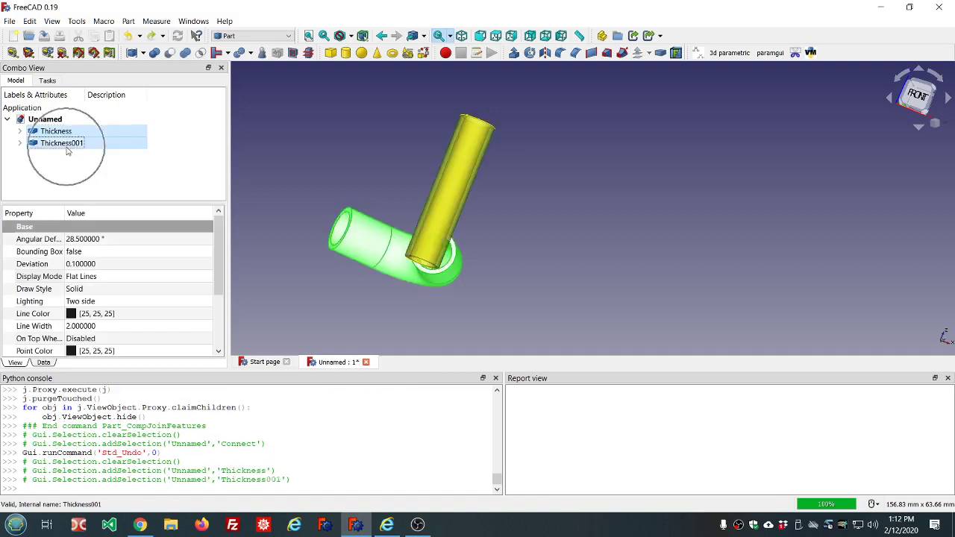
click(228, 54)
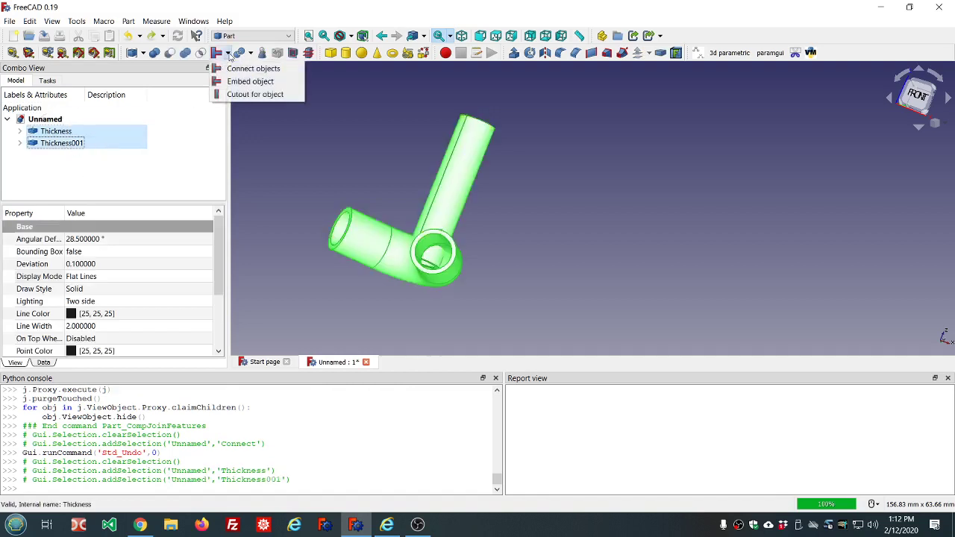
click(234, 80)
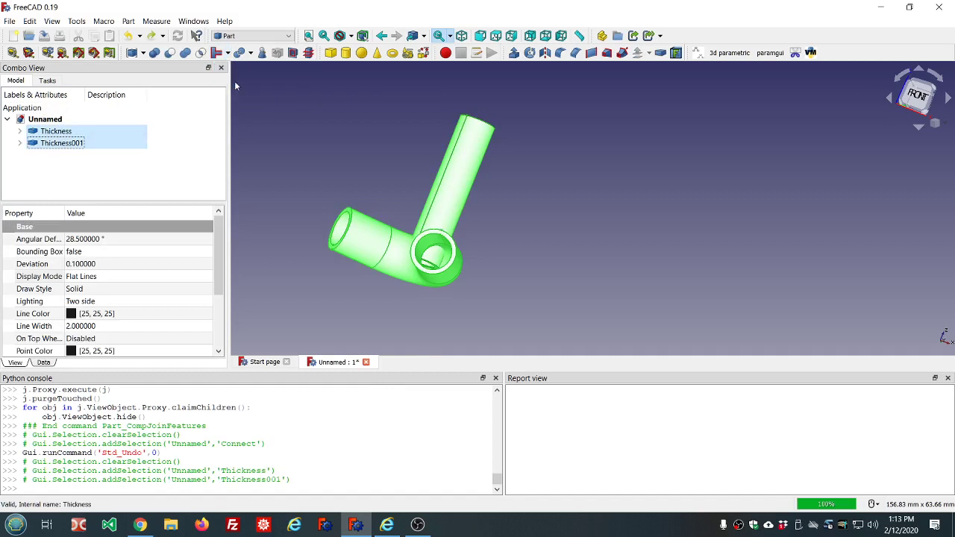
Inspect the embedded branch's end inside the bend through its opening and undo the Embed.
scroll(372, 100, down, 2)
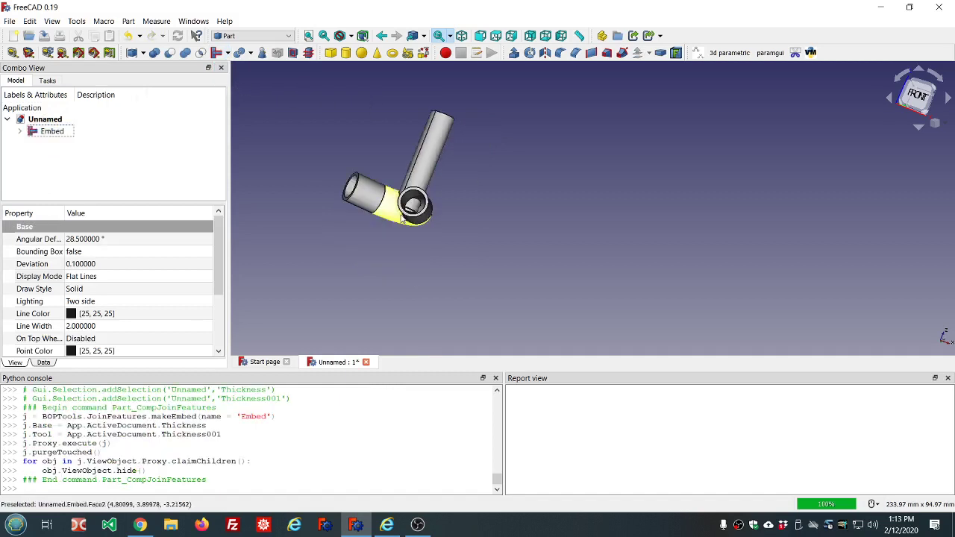
scroll(403, 218, up, 6)
mouse_move(518, 196)
middle_down()
mouse_move(509, 215)
mouse_move(548, 207)
mouse_move(730, 228)
mouse_move(528, 206)
middle_up()
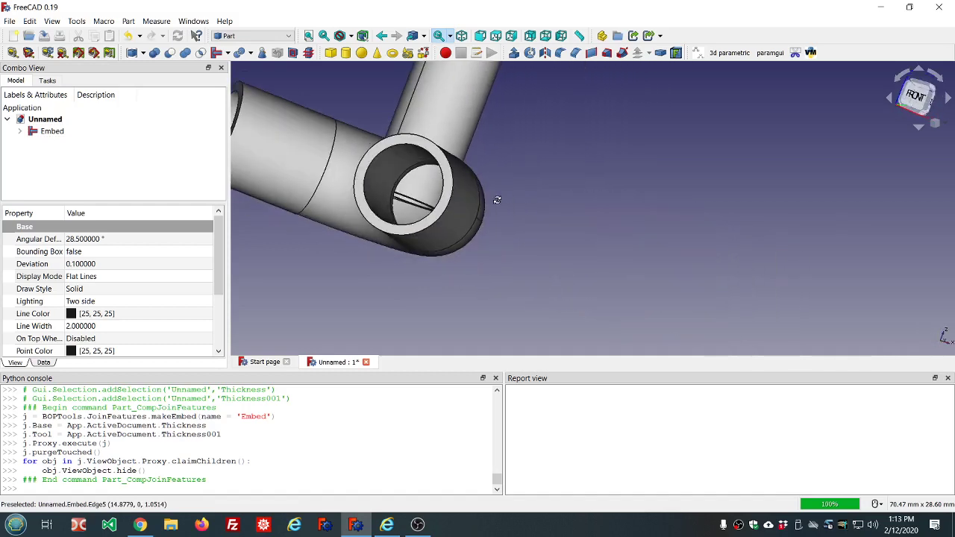
click(426, 188)
scroll(543, 177, down, 2)
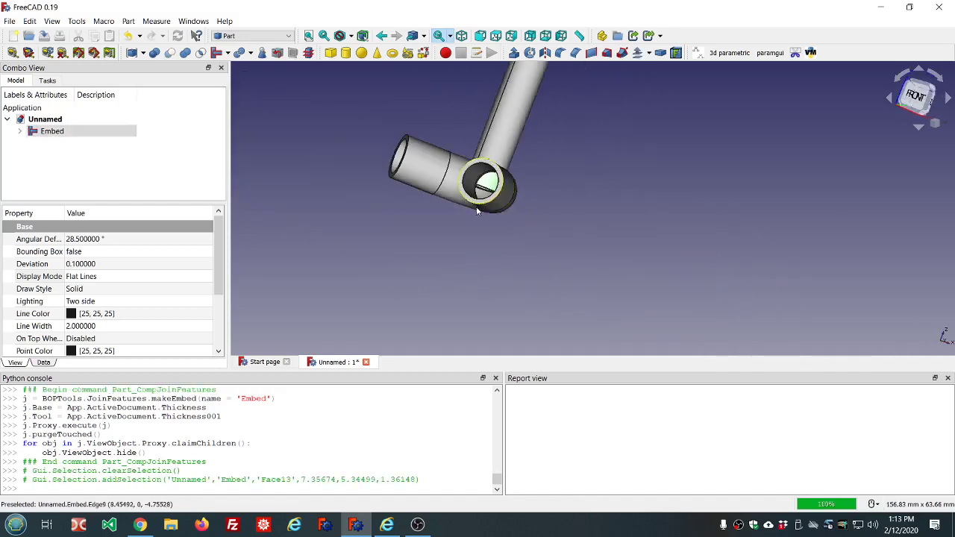
scroll(631, 222, up, 5)
mouse_move(714, 212)
middle_down()
mouse_move(923, 241)
mouse_move(676, 203)
mouse_move(728, 212)
middle_up()
scroll(728, 211, down, 5)
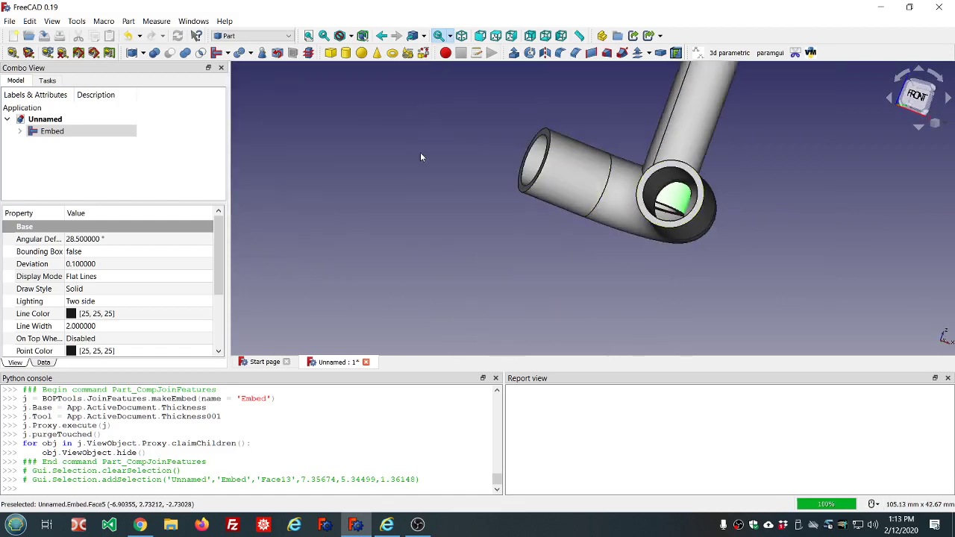
click(127, 36)
Make a cutout in the bend Thickness to fit the branch Thickness001 and inspect the opening from the right.
click(57, 132)
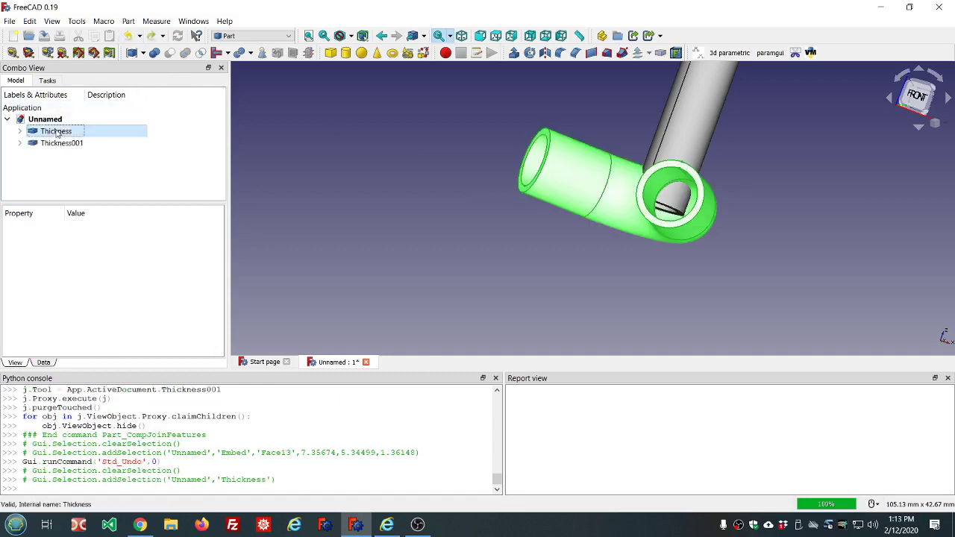
ctrl+click(61, 143)
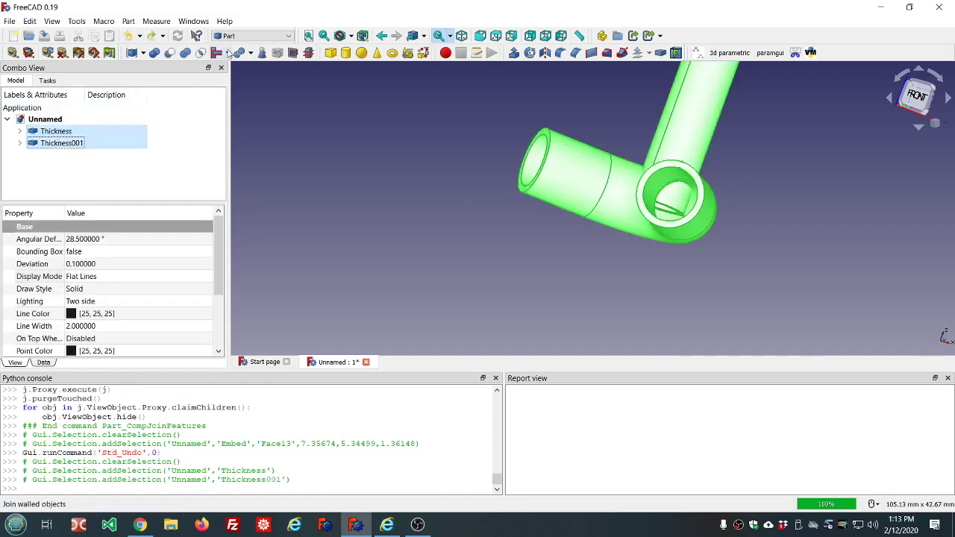
click(228, 52)
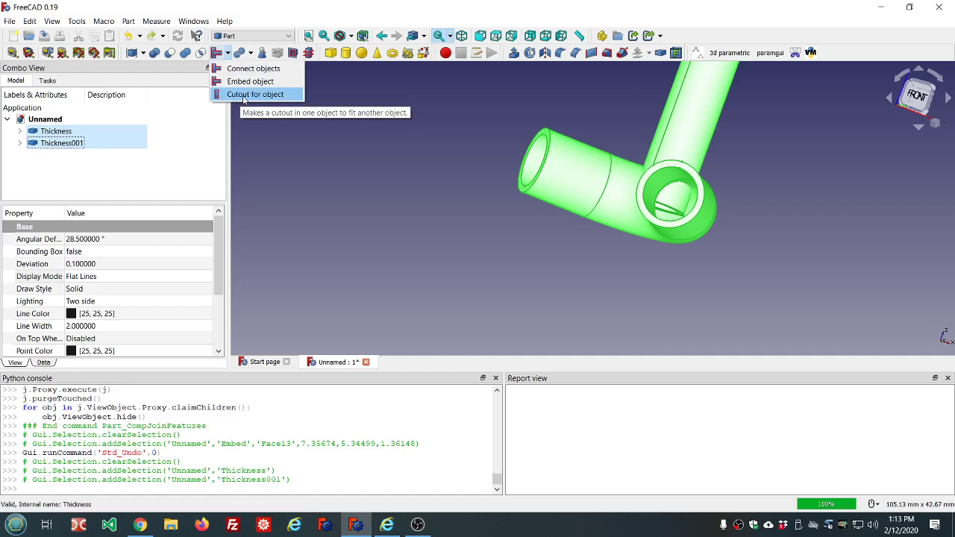
click(75, 132)
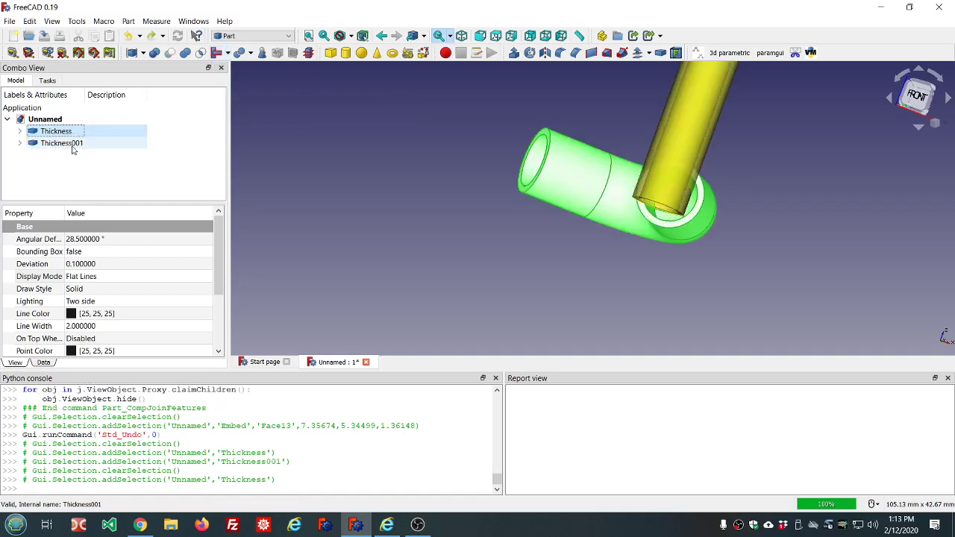
ctrl+click(72, 145)
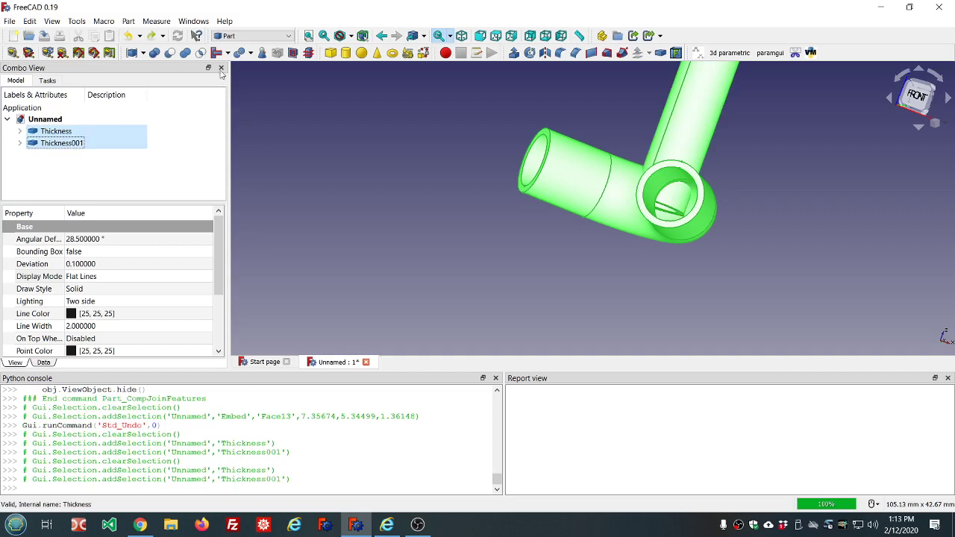
click(228, 54)
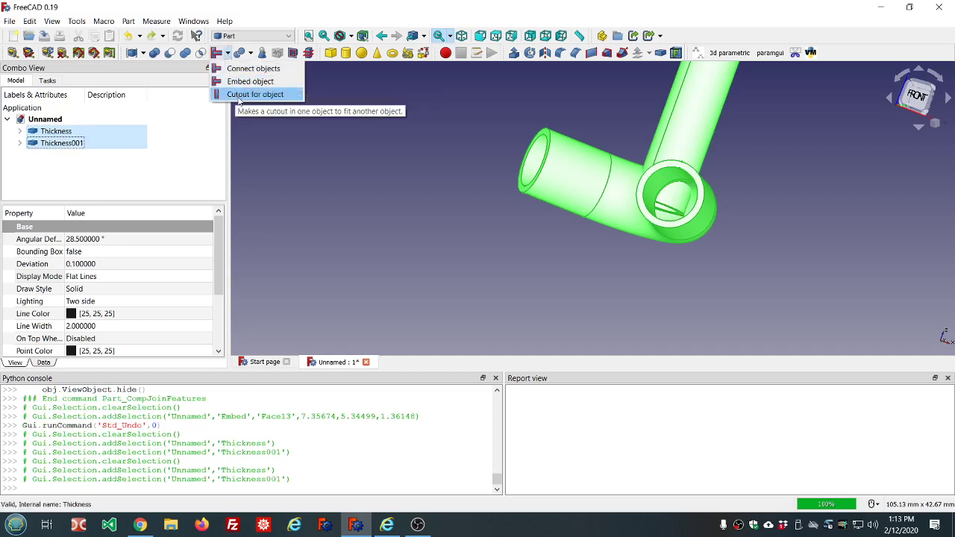
click(238, 97)
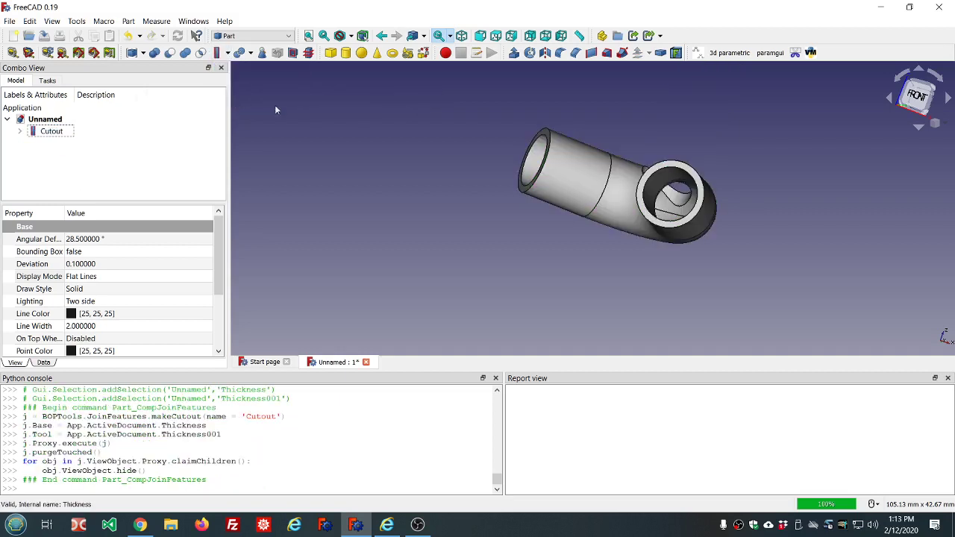
middle_drag(742, 186, 779, 235)
scroll(552, 212, up, 3)
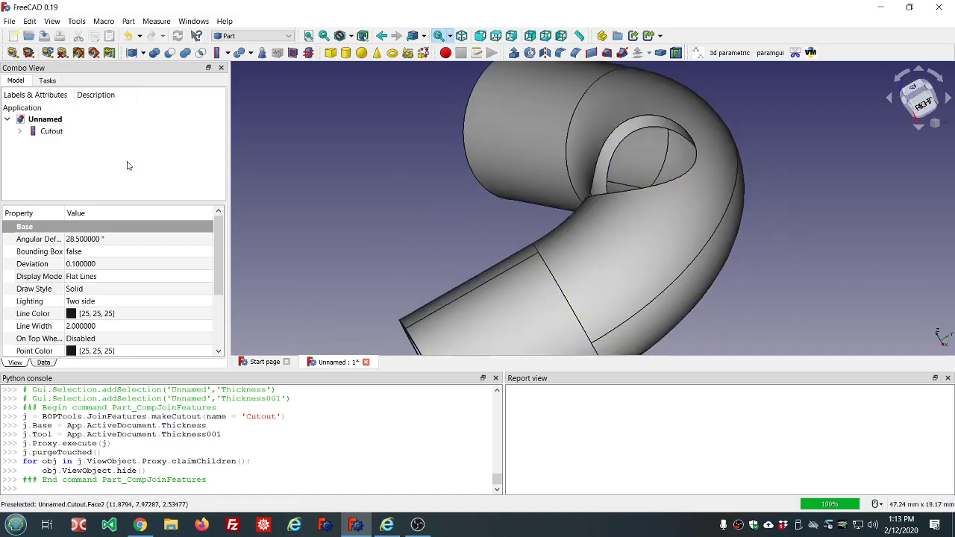
Make a cutout in the branch Thickness001 to fit the bend Thickness, reusing both parts from inside the existing Cutout.
click(20, 131)
click(51, 176)
click(67, 155)
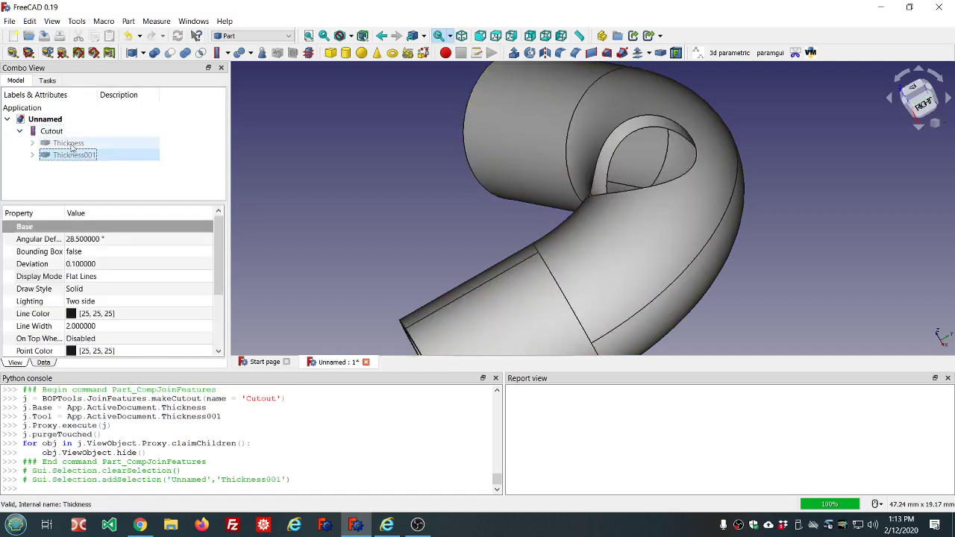
ctrl+click(72, 147)
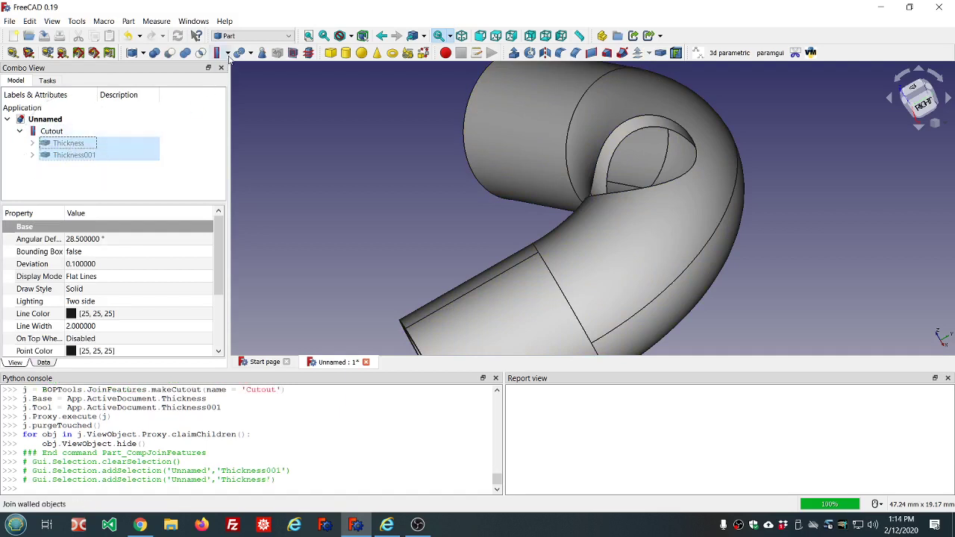
click(228, 53)
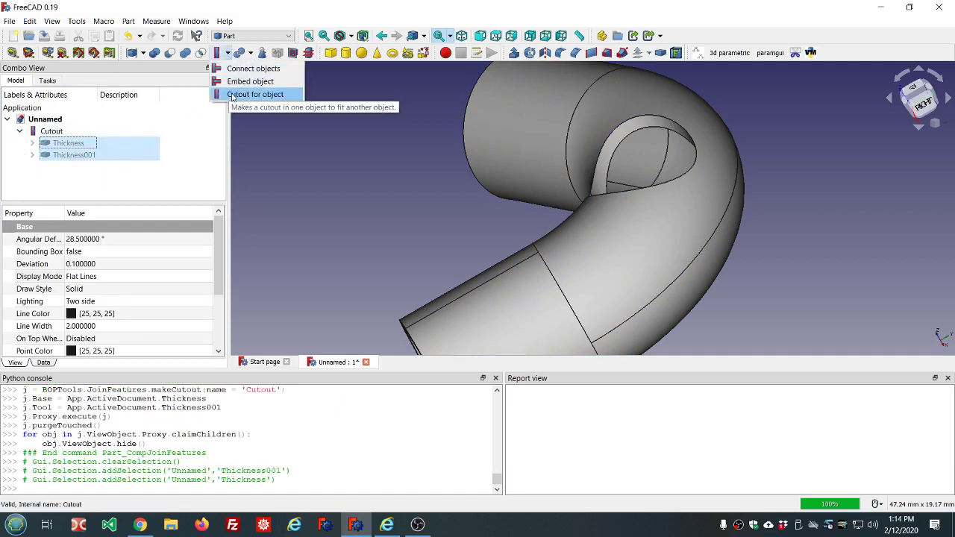
click(232, 96)
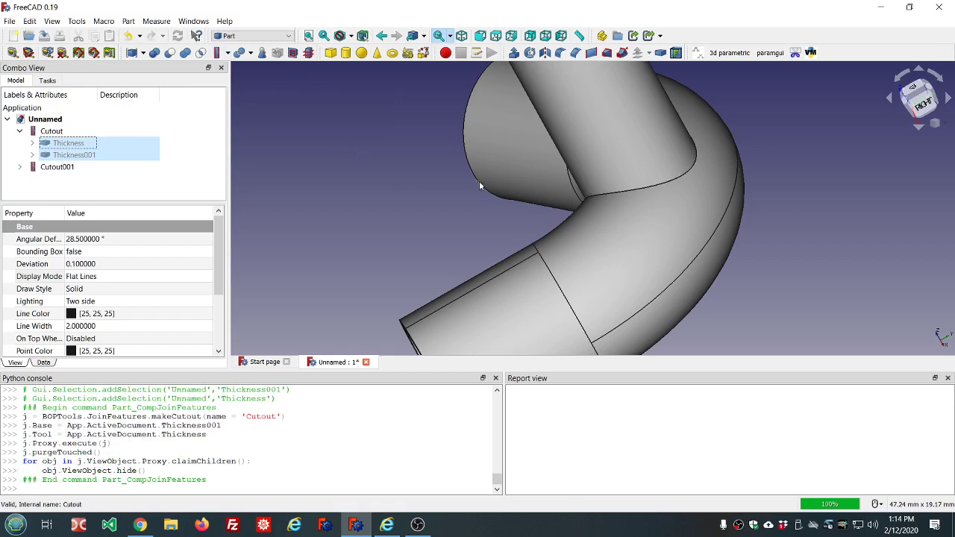
Temporarily hide the branch Cutout001 to examine the opening in the bend, and show the branch again.
scroll(342, 192, down, 6)
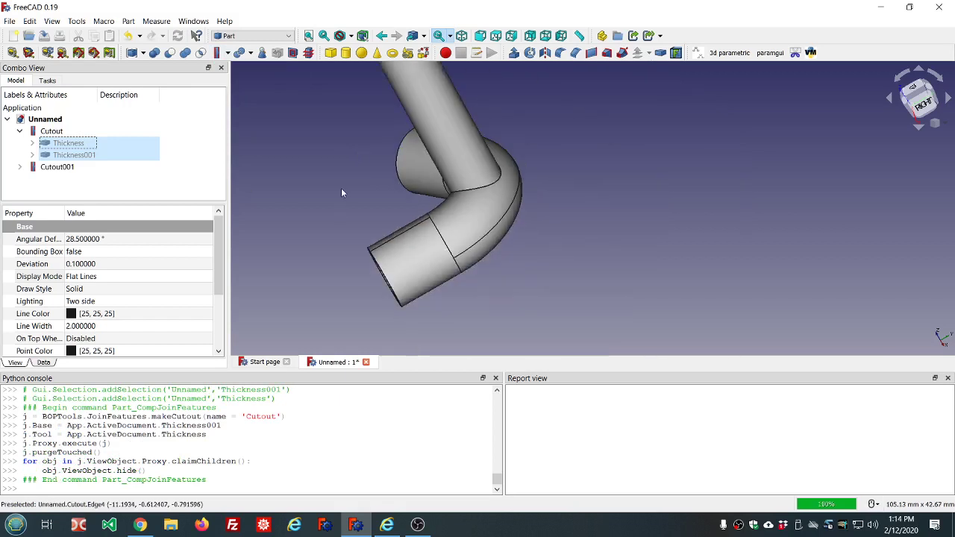
click(65, 167)
key(space)
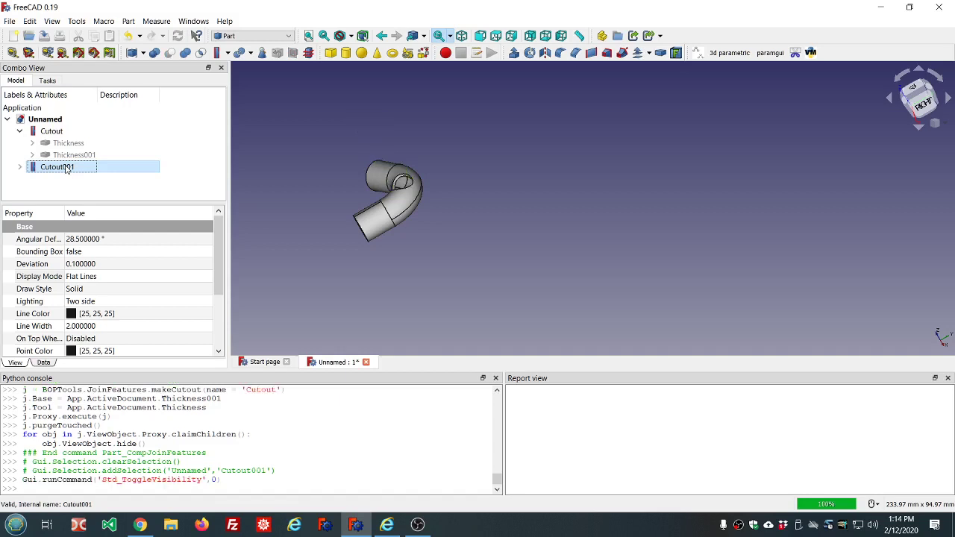
scroll(425, 189, up, 6)
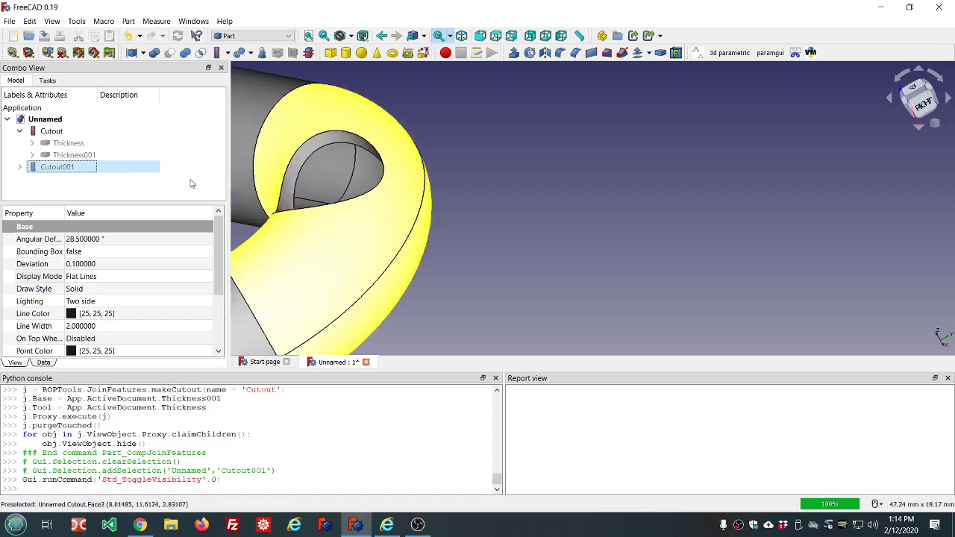
key(space)
Temporarily hide the bend Cutout to examine the contoured end of the branch, and show the bend again.
click(52, 133)
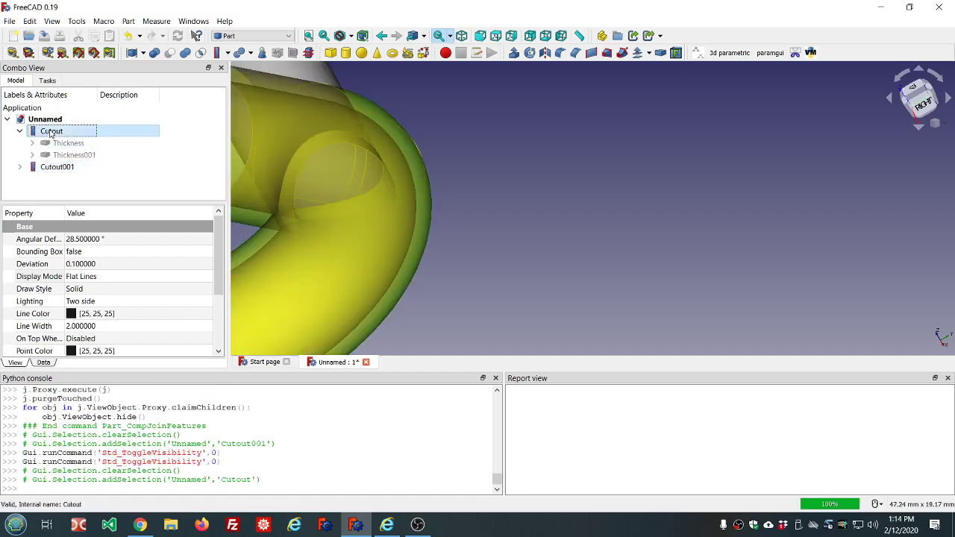
key(space)
scroll(435, 191, down, 2)
middle_drag(434, 191, 486, 85)
scroll(392, 133, down, 6)
scroll(414, 76, up, 10)
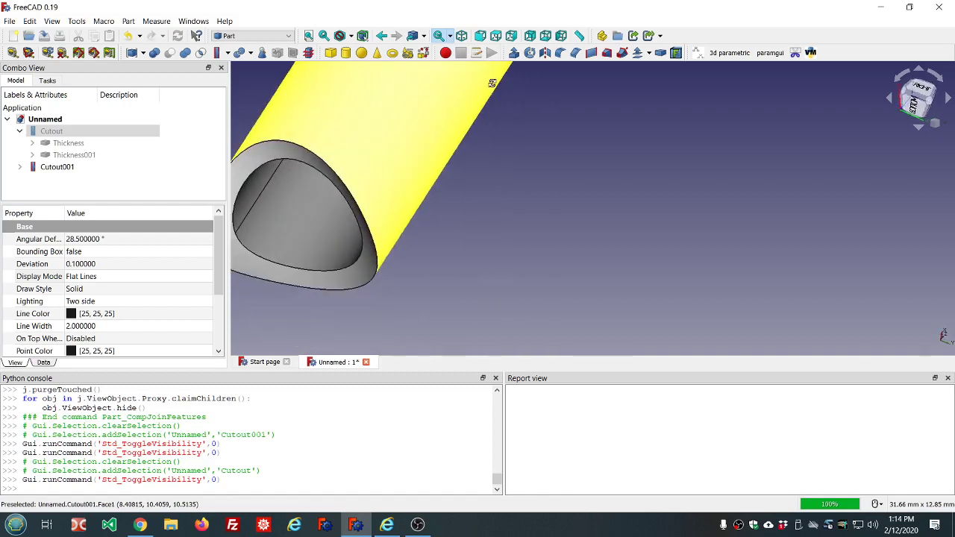
middle_drag(386, 149, 369, 138)
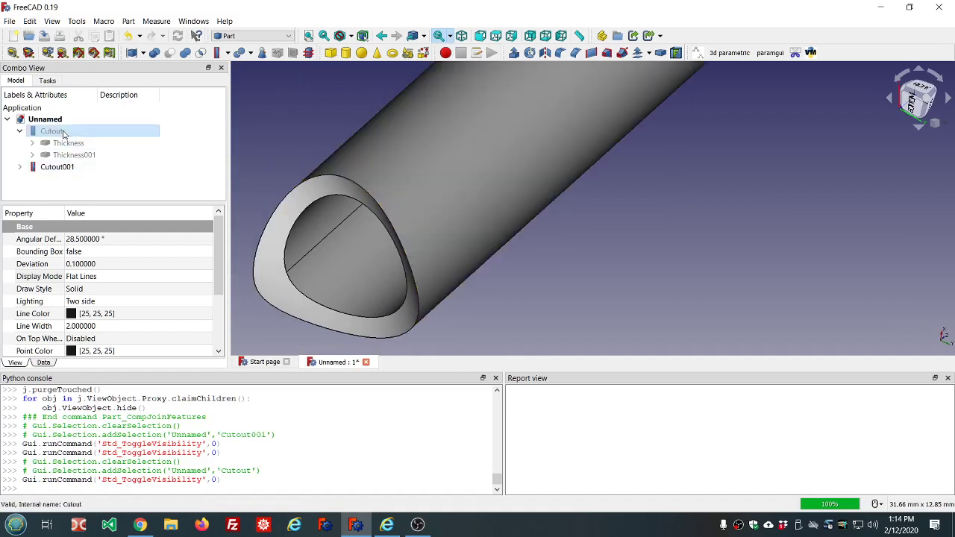
key(space)
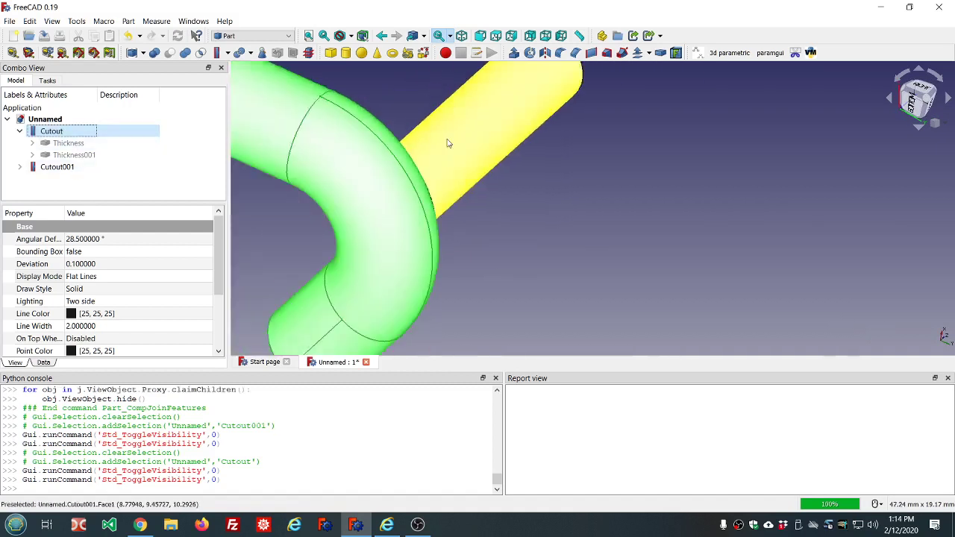
Examine how the cut branch meets the bend from the top and rear, with both parts shown and deselected.
middle_drag(493, 184, 355, 230)
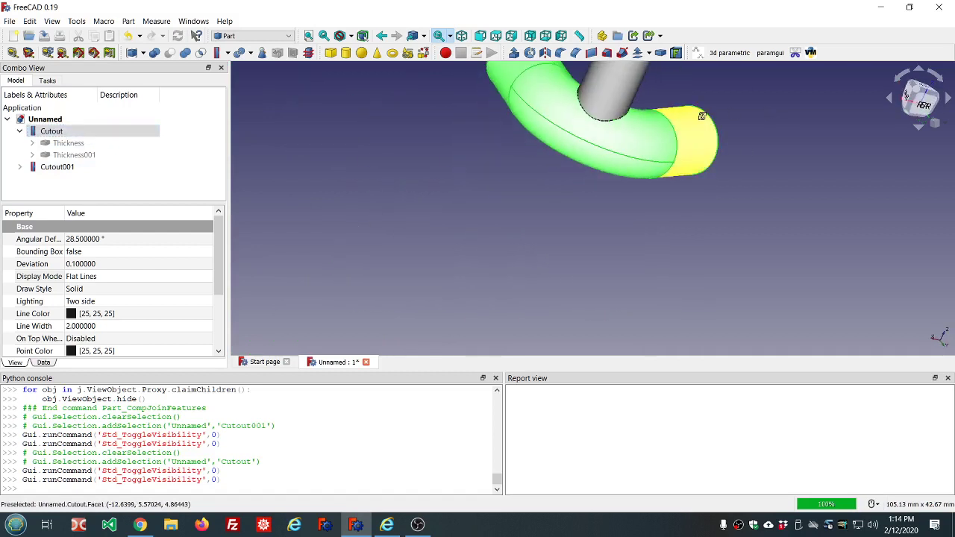
middle_drag(701, 114, 668, 159)
scroll(670, 160, down, 5)
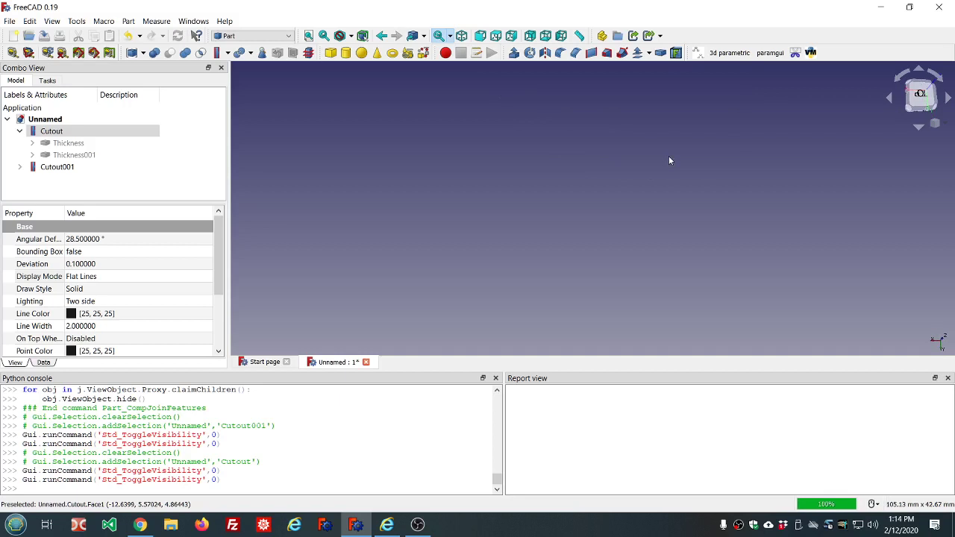
click(324, 38)
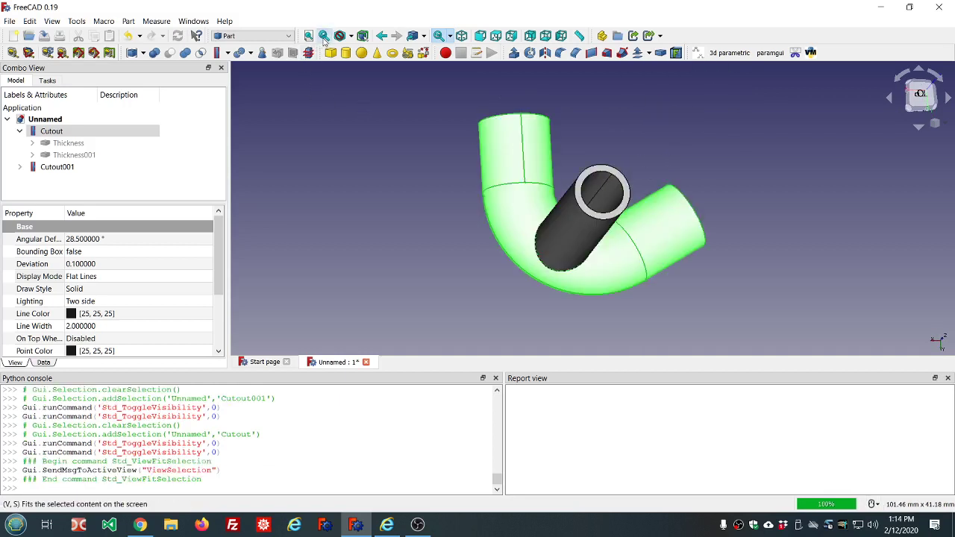
scroll(577, 290, up, 3)
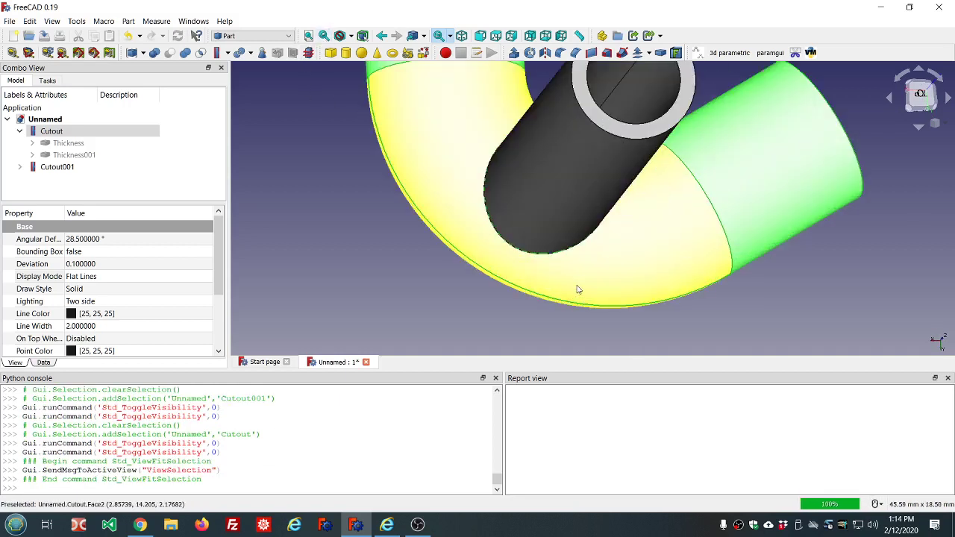
scroll(577, 290, down, 2)
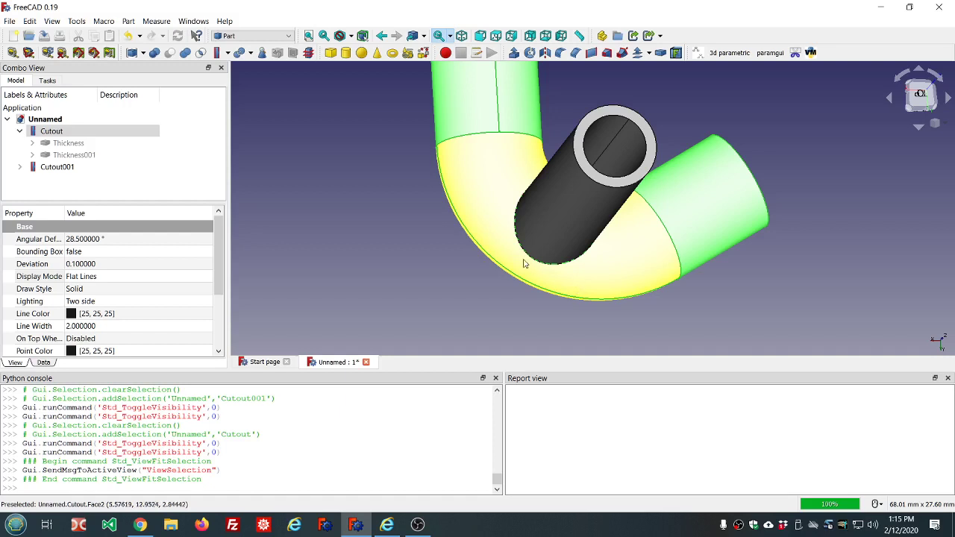
scroll(585, 237, up, 2)
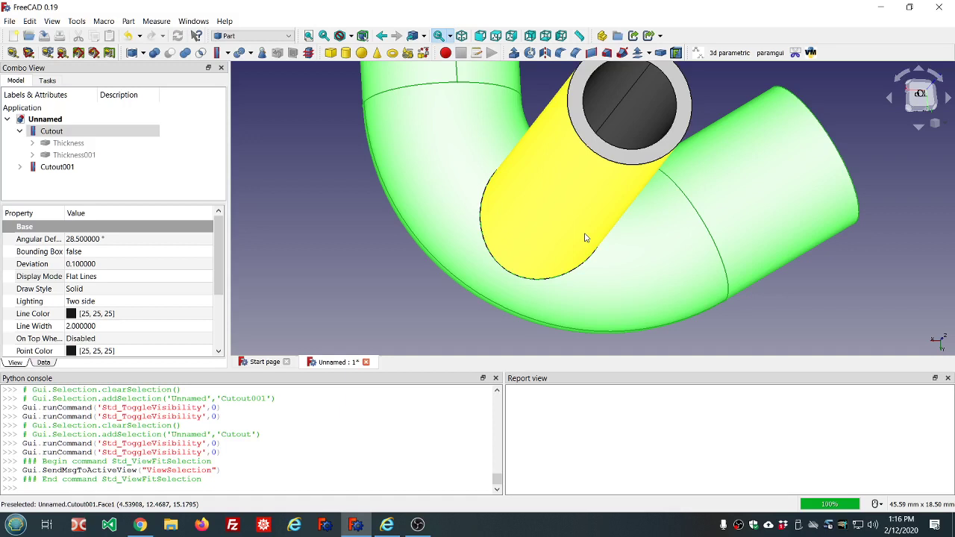
scroll(585, 238, down, 5)
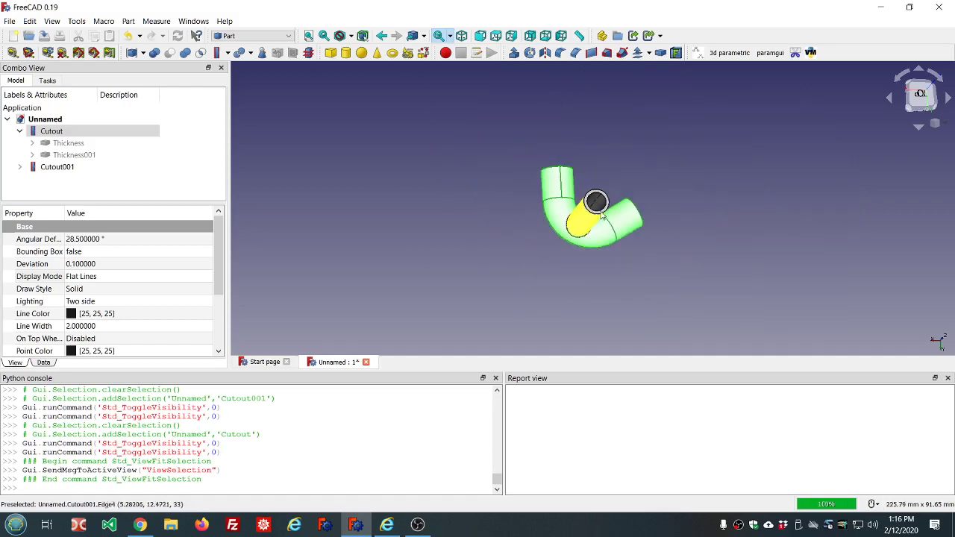
scroll(644, 184, up, 3)
click(651, 141)
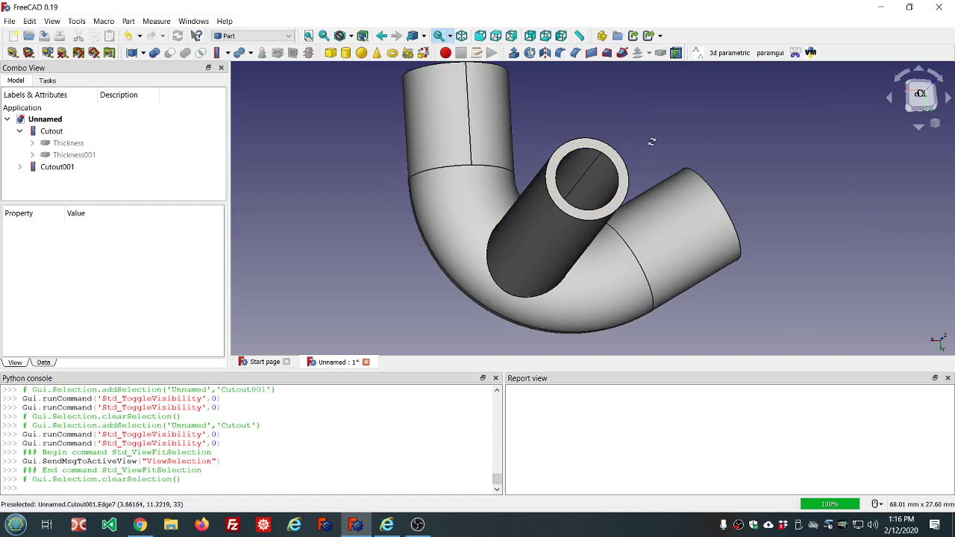
middle_drag(651, 146, 615, 121)
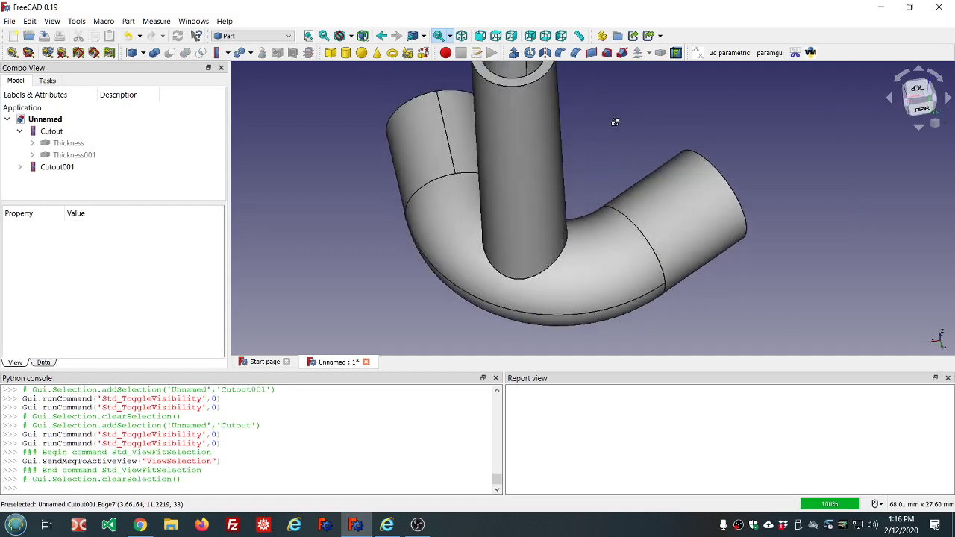
scroll(615, 139, down, 4)
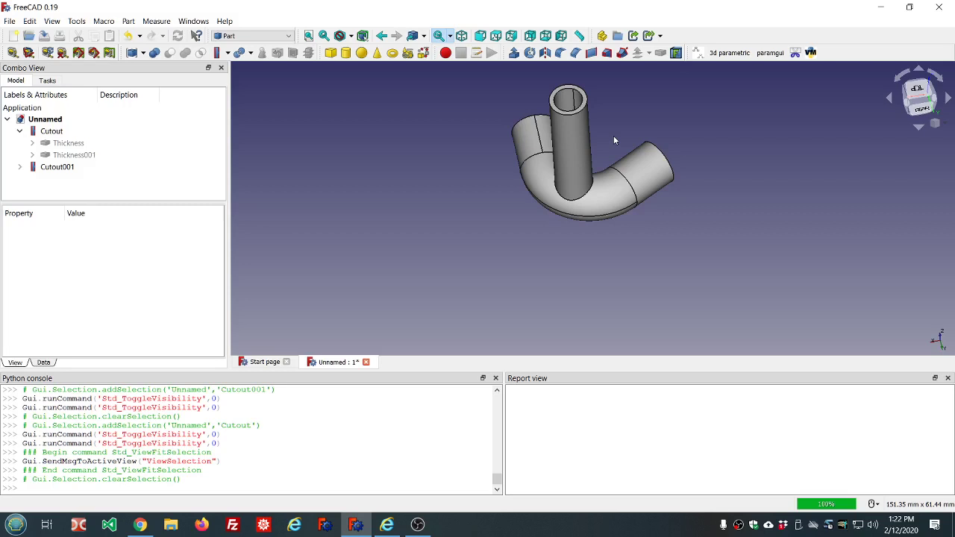
scroll(625, 135, up, 2)
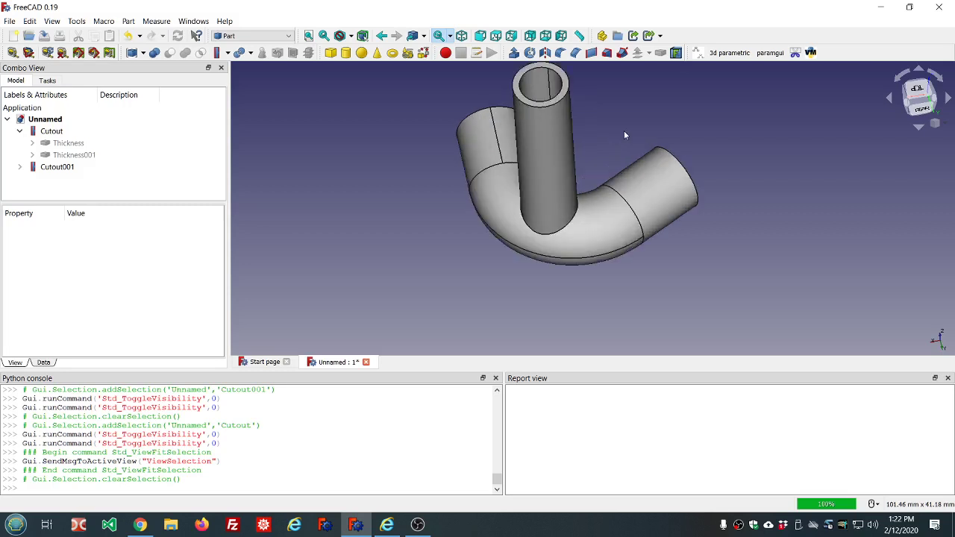